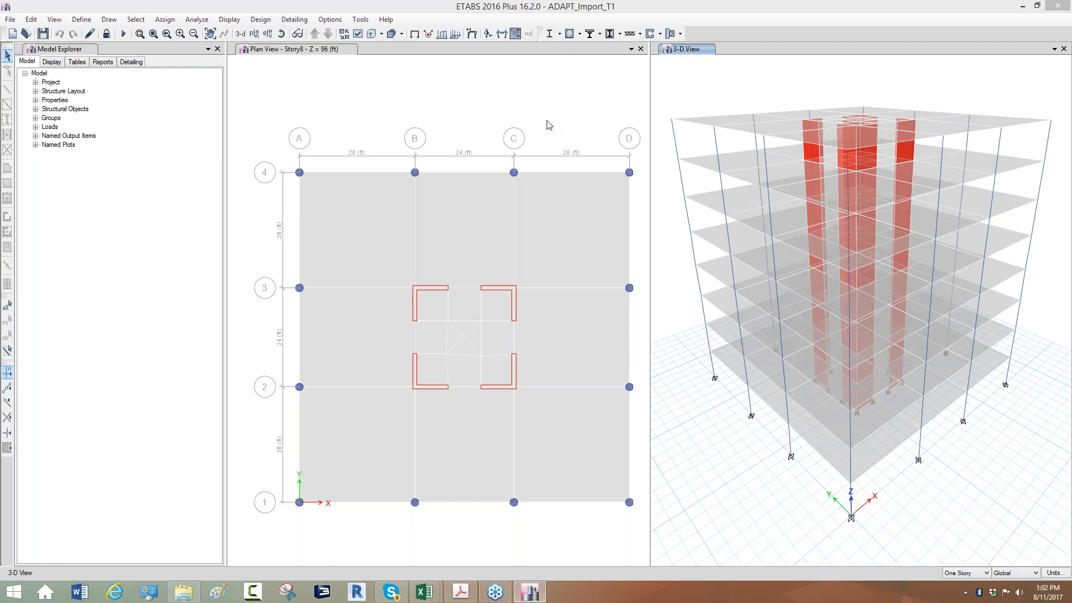
left_click(667, 298)
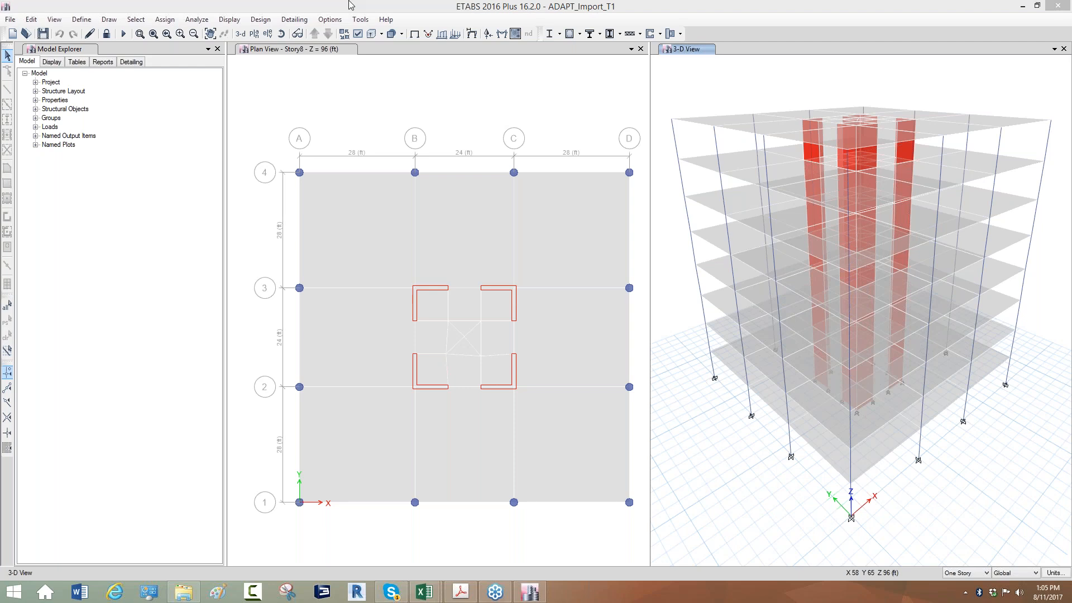
Start an export of ETABS tables to XML with only the Story Forces table under Analysis structure results
left_click(11, 20)
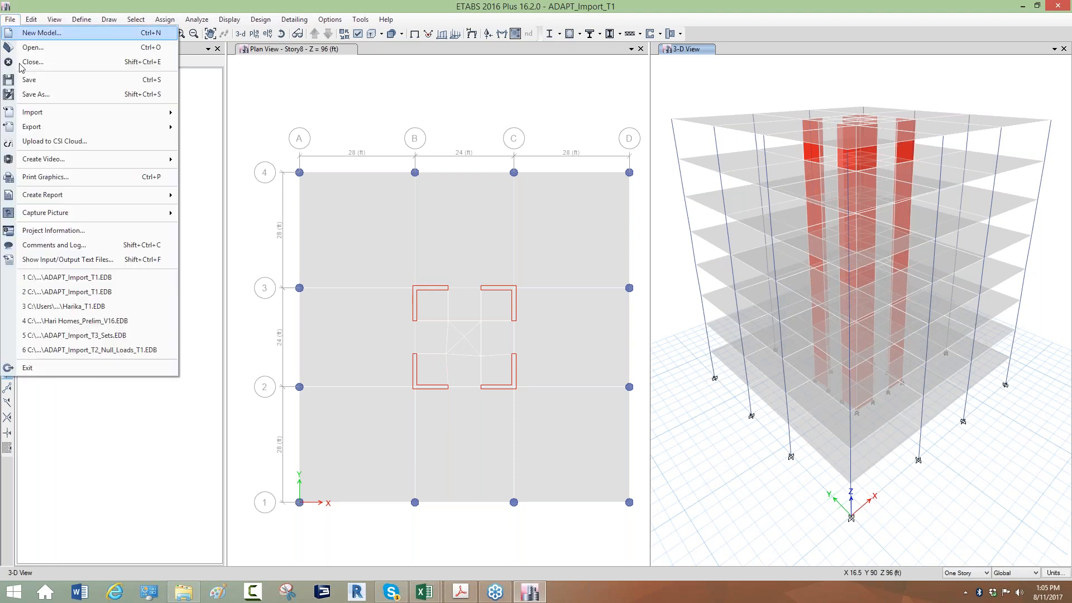
mouse_move(162, 128)
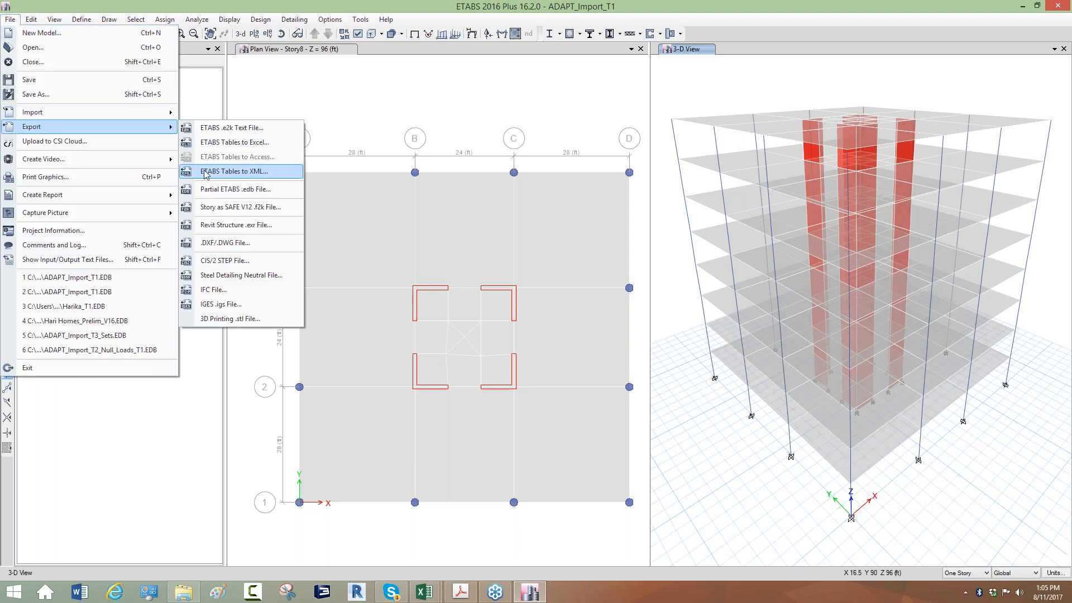
left_click(264, 178)
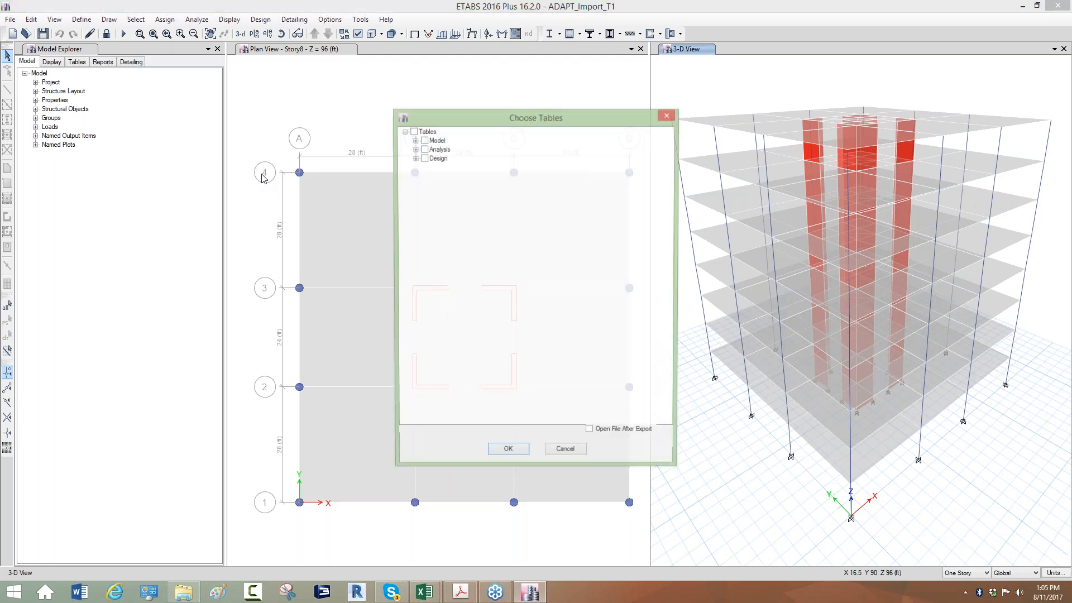
left_click(414, 149)
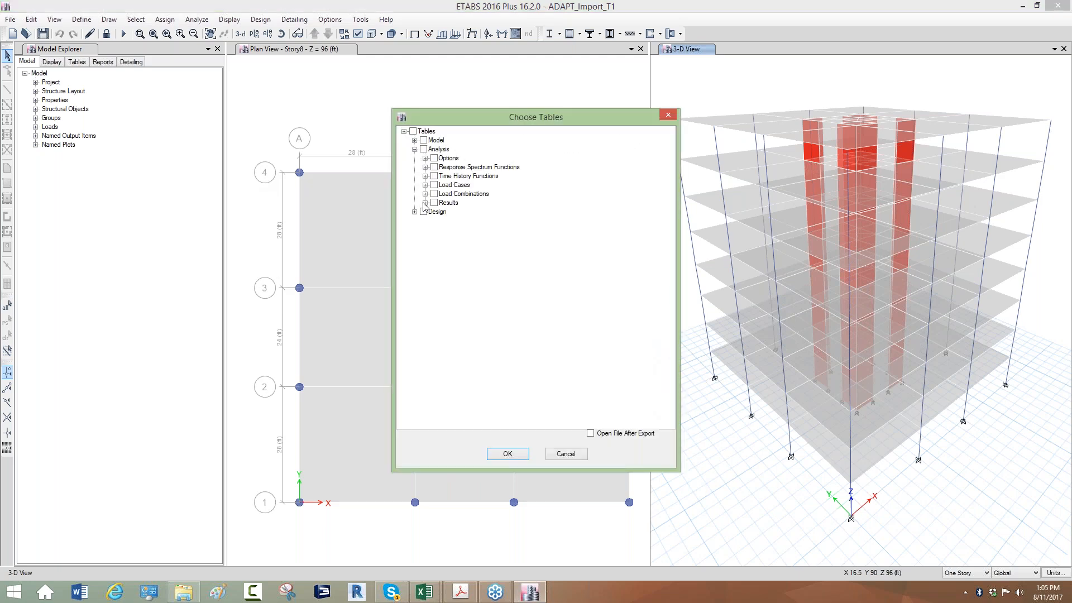
left_click(425, 203)
left_click(436, 238)
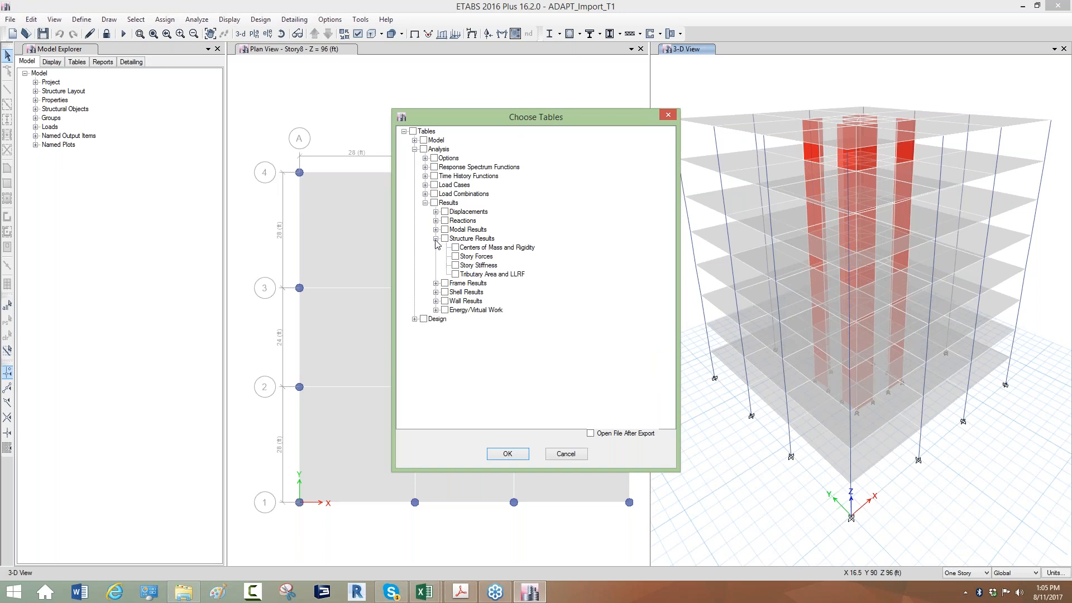
left_click(456, 256)
left_click(507, 453)
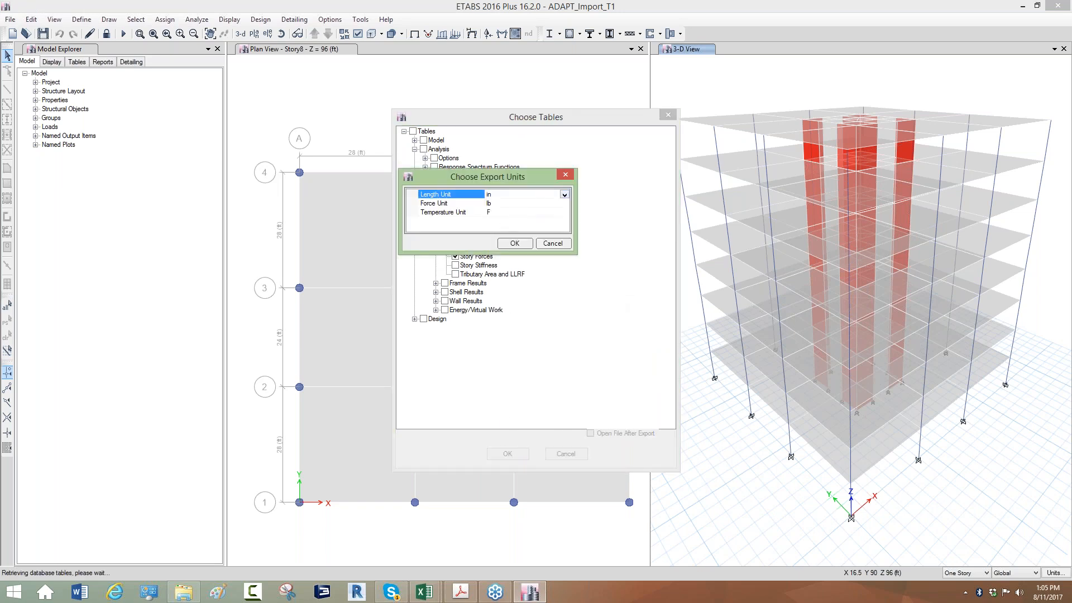
Set the export units to ft for length and lb for force
left_click(564, 194)
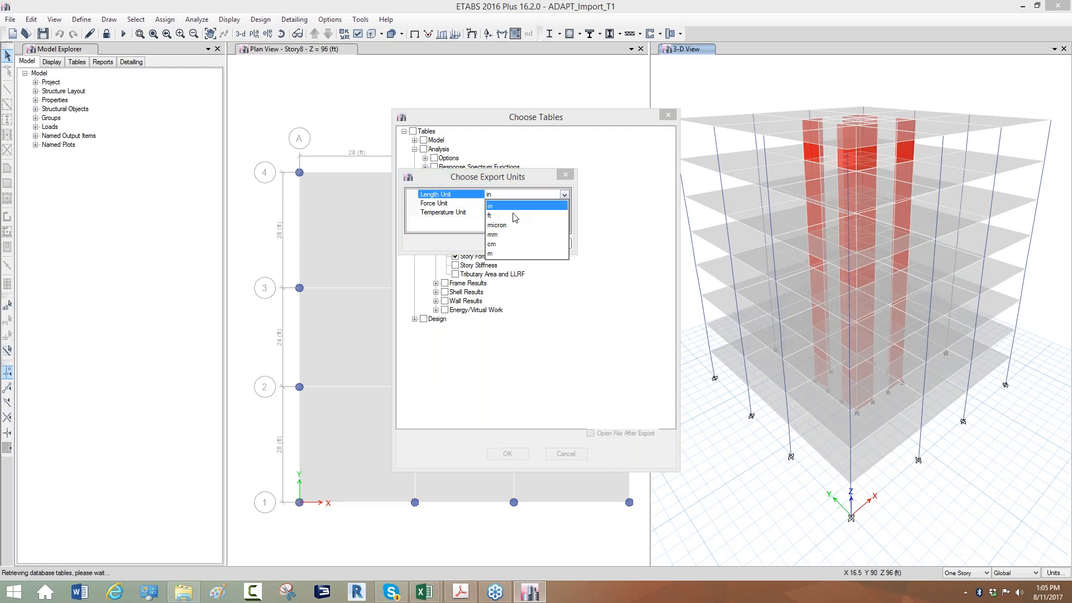
left_click(513, 215)
left_click(514, 205)
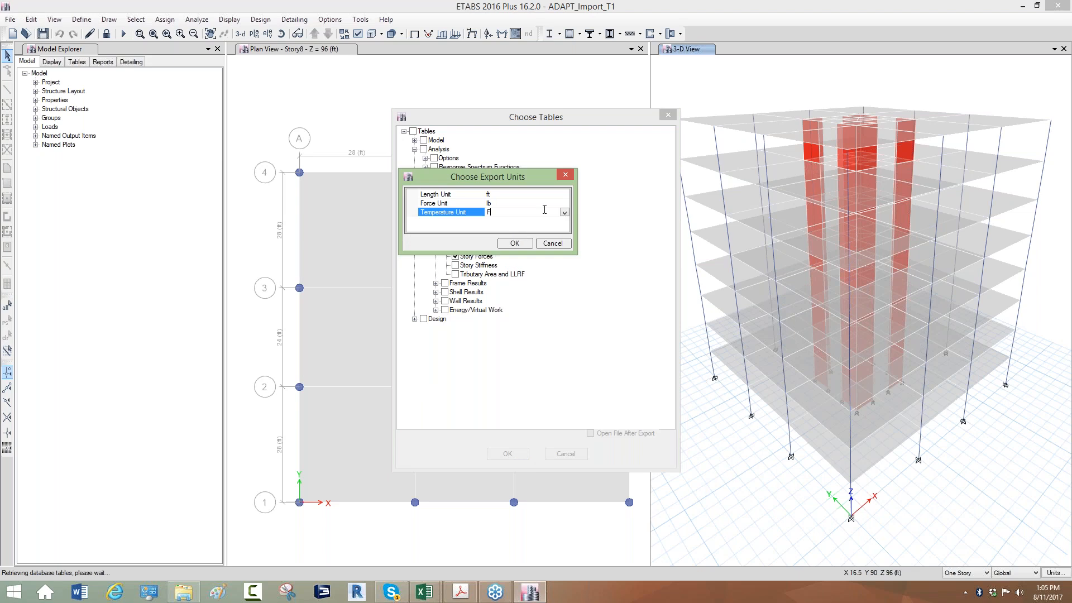
left_click(564, 205)
left_click(499, 224)
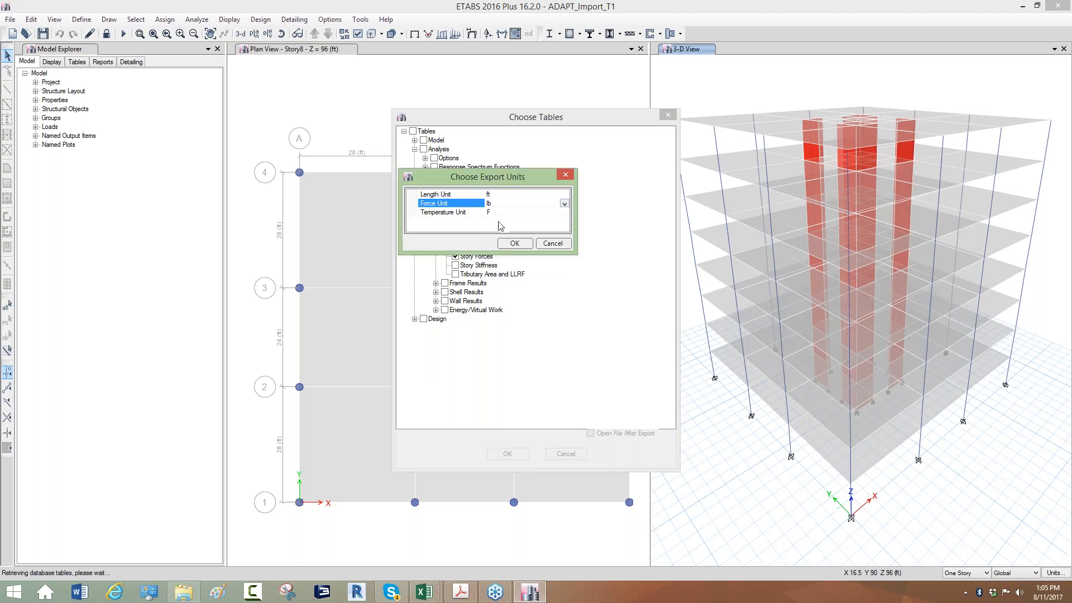
left_click(513, 244)
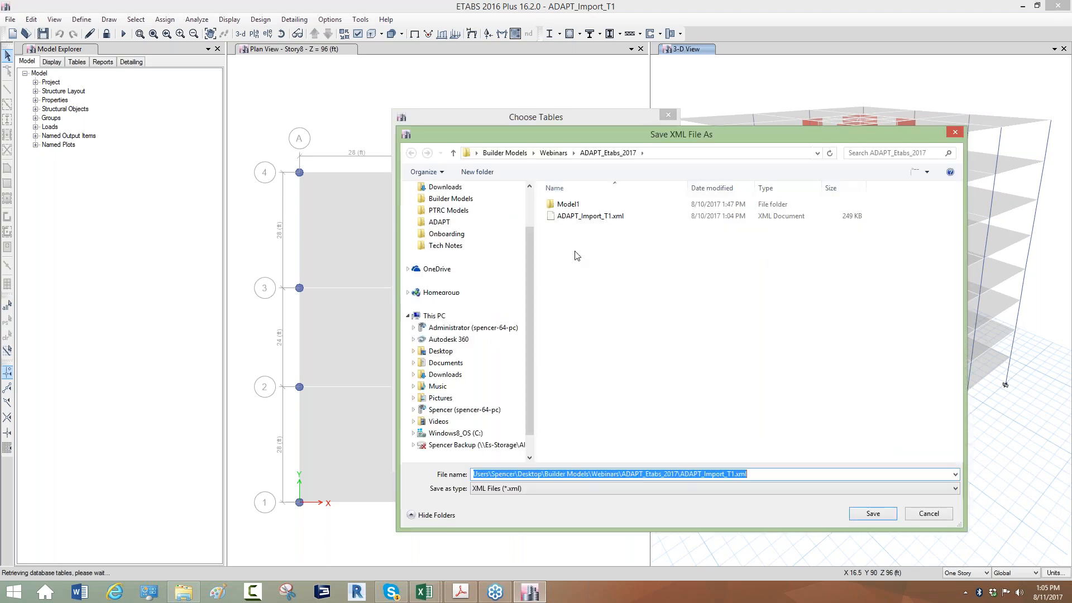
Save the export over the existing ADAPT_Import_T1.xml in the ADAPT_Etabs_2017 folder and close the table selection
left_click(618, 219)
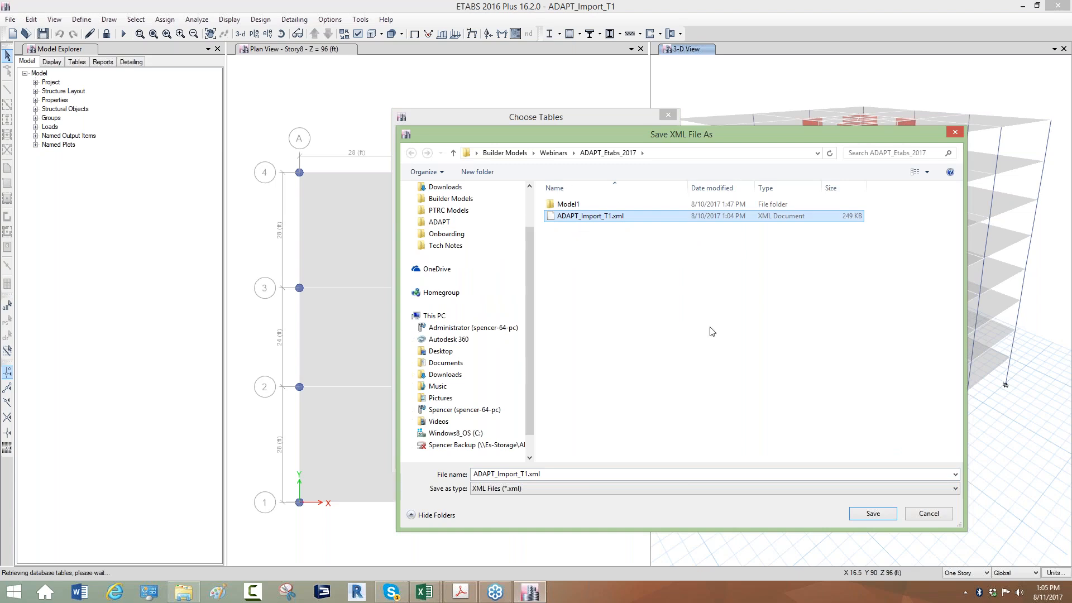
left_click(872, 513)
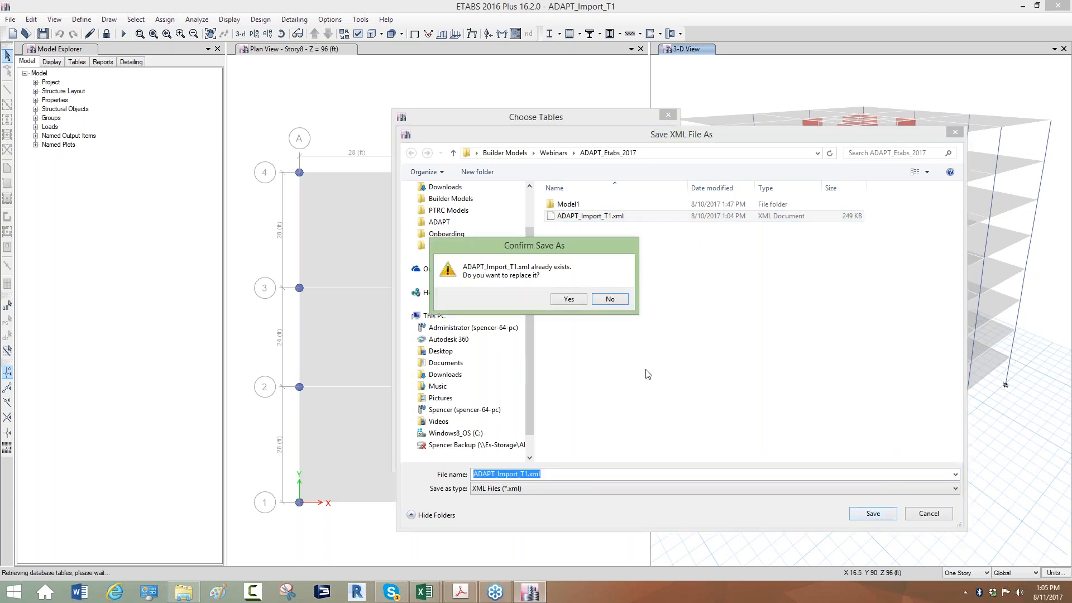
left_click(568, 300)
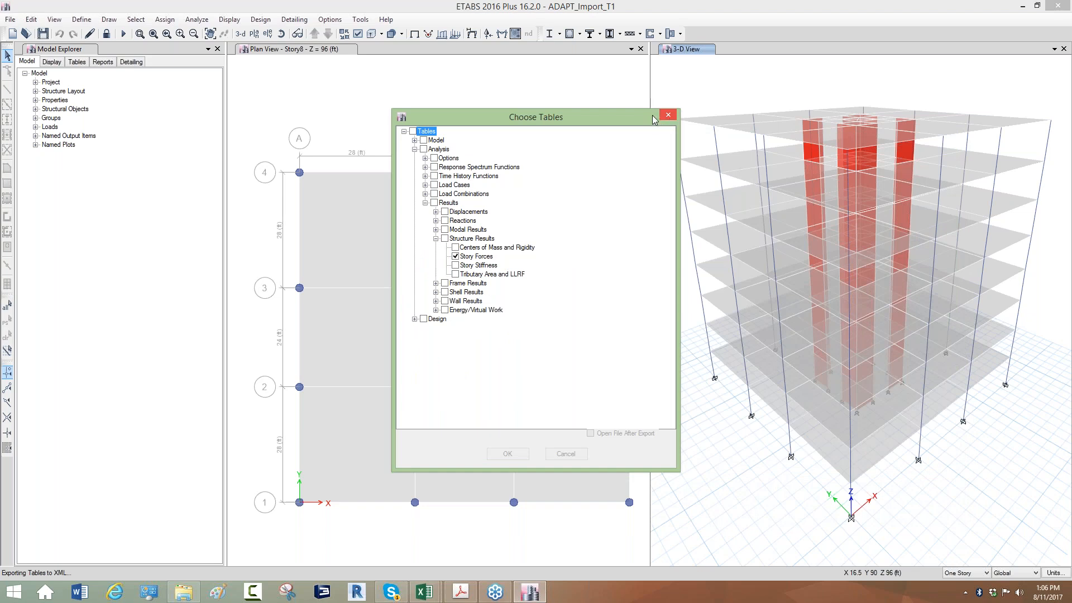
left_click(668, 115)
Exit ETABS with the model changes saved, and close the Other Software folder window to reach the desktop
left_click(1058, 7)
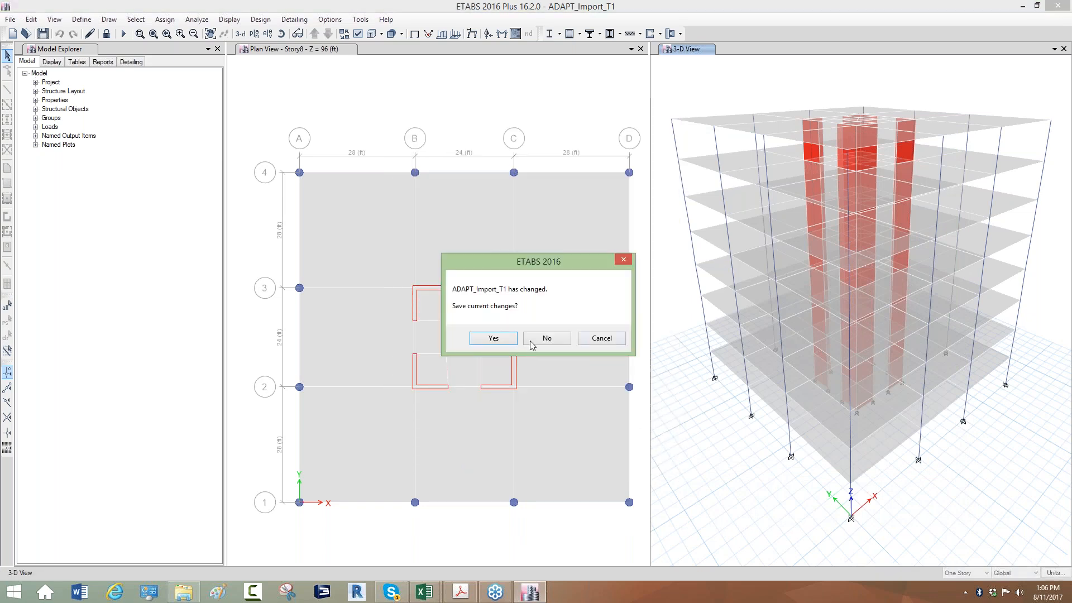
left_click(501, 340)
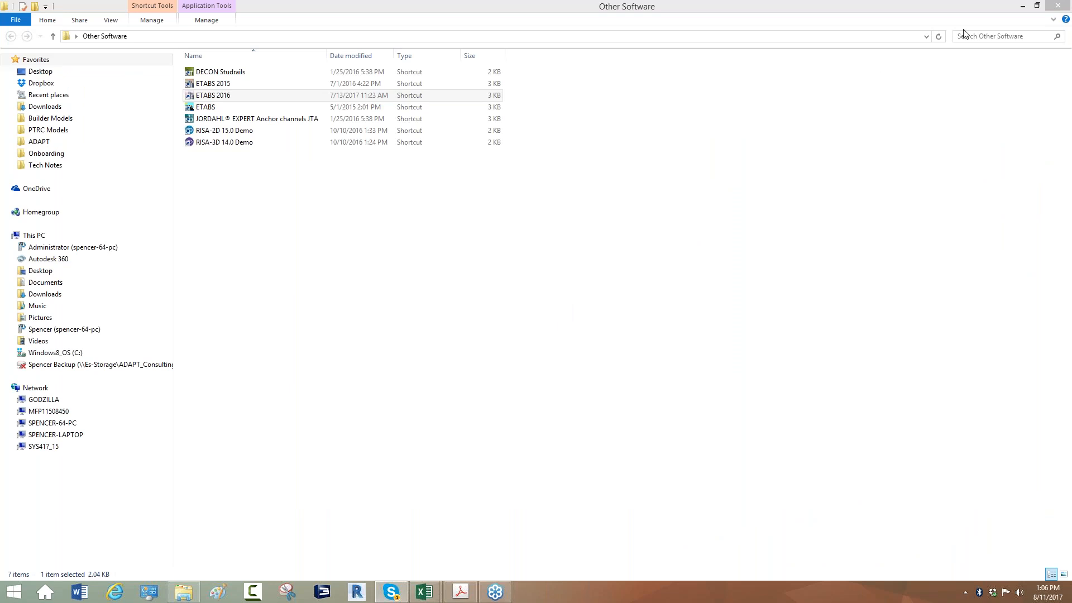
left_click(1054, 7)
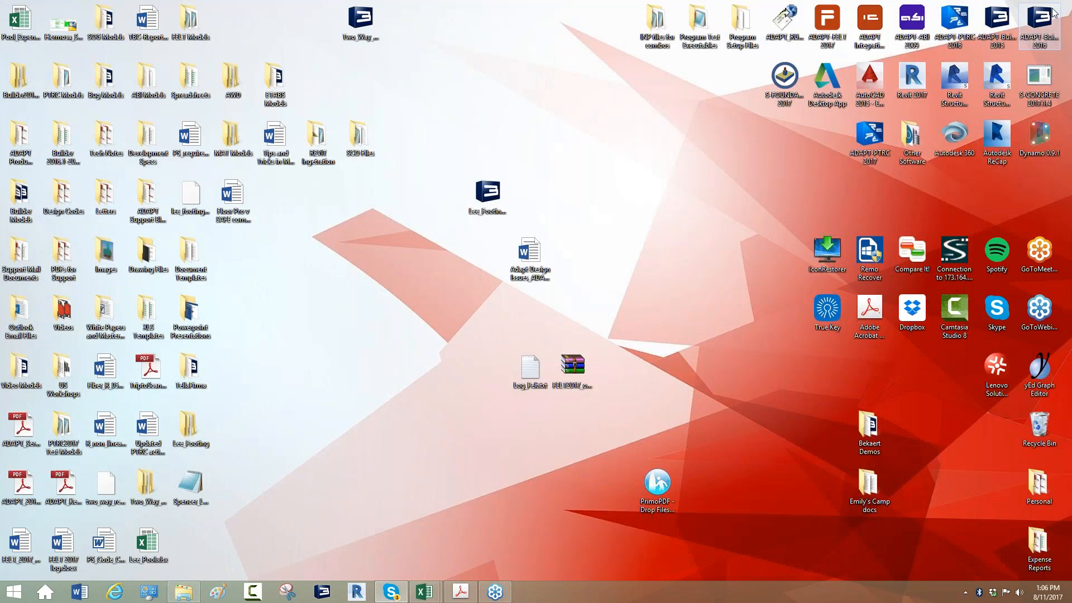
Launch the ADAPT Integration Console and continue with ETABS 2016 (using API) as the modeling program
double_click(869, 23)
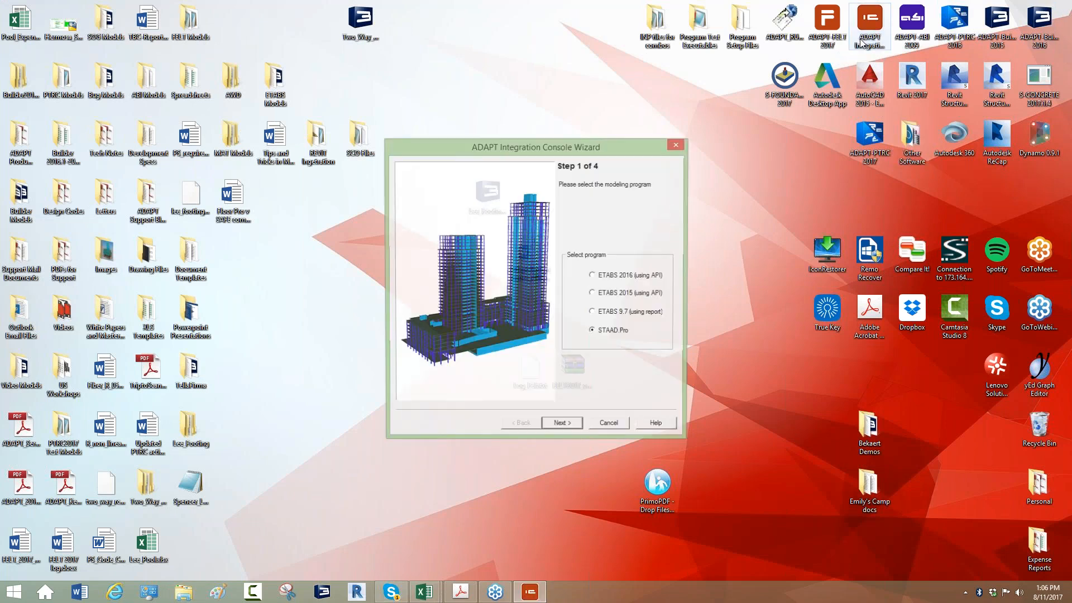
left_click_drag(466, 148, 419, 76)
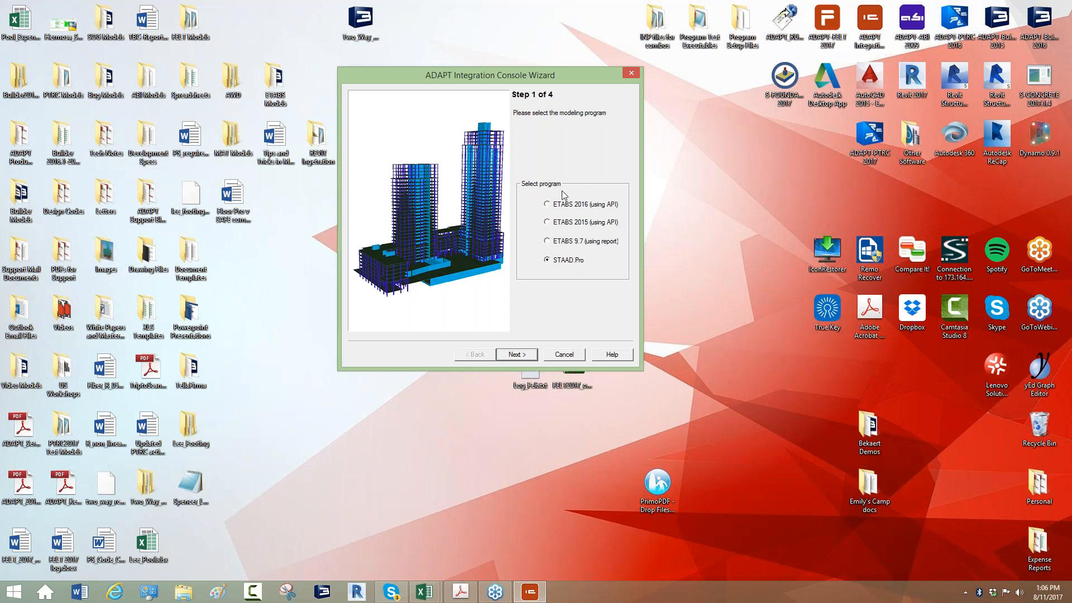
left_click(547, 205)
left_click(515, 354)
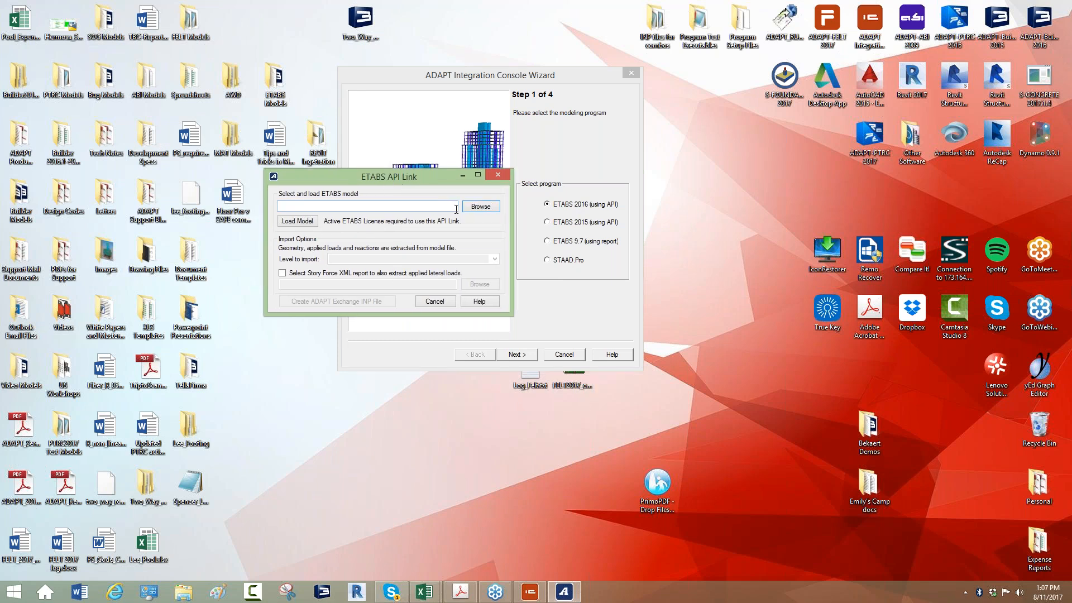
Select the ETABS model ADAPT_Import_T1.EDB and load it into the ETABS API Link
left_click(478, 210)
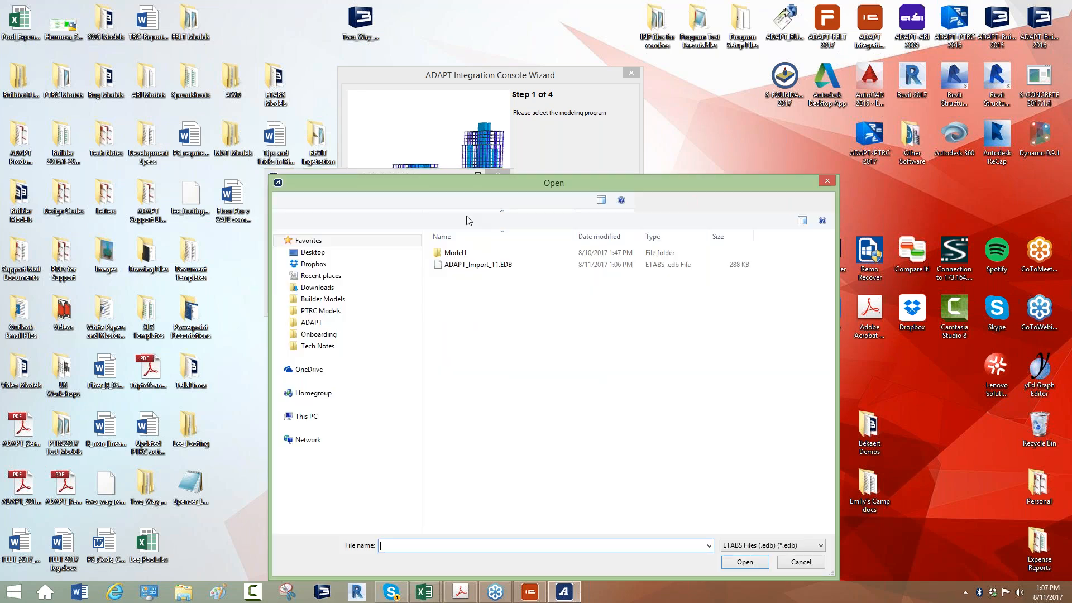
double_click(451, 264)
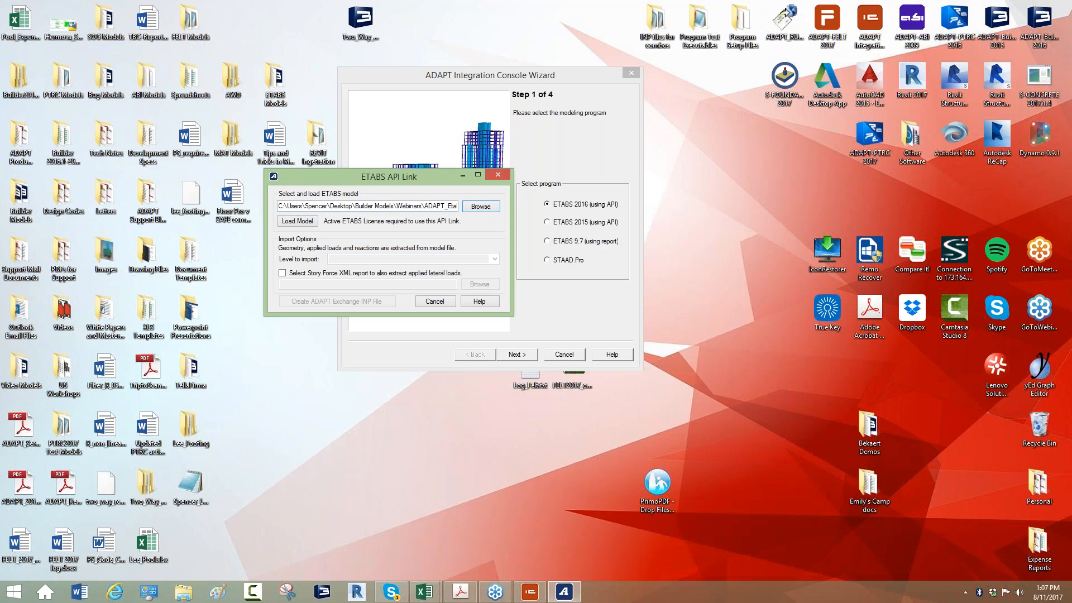
left_click(298, 221)
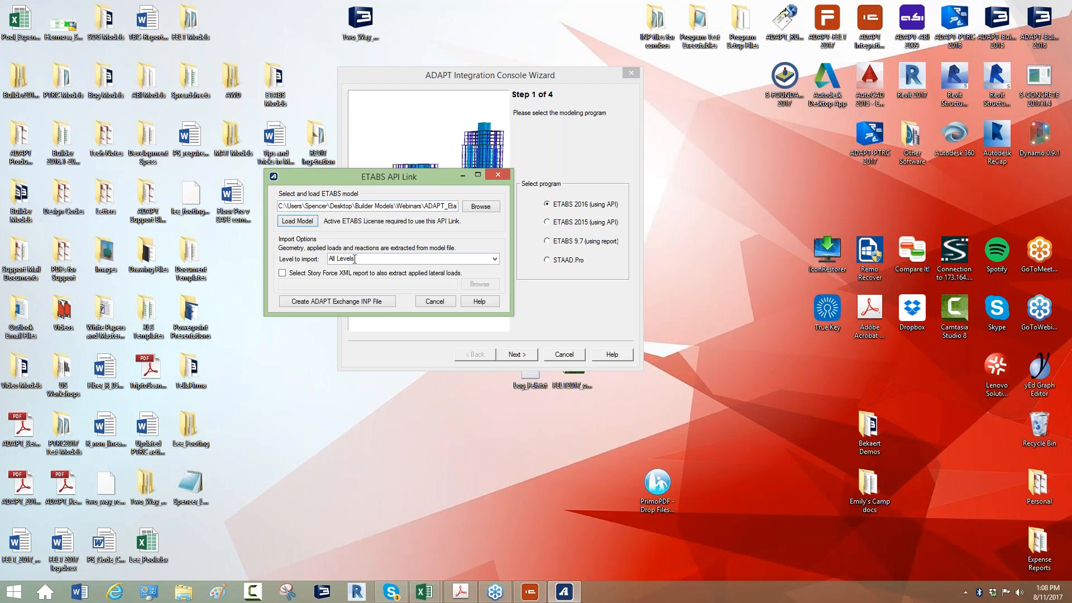
Set the import level to All Levels and include the Story Force XML report ADAPT_Import_T1.xml for the applied lateral loads
left_click(495, 259)
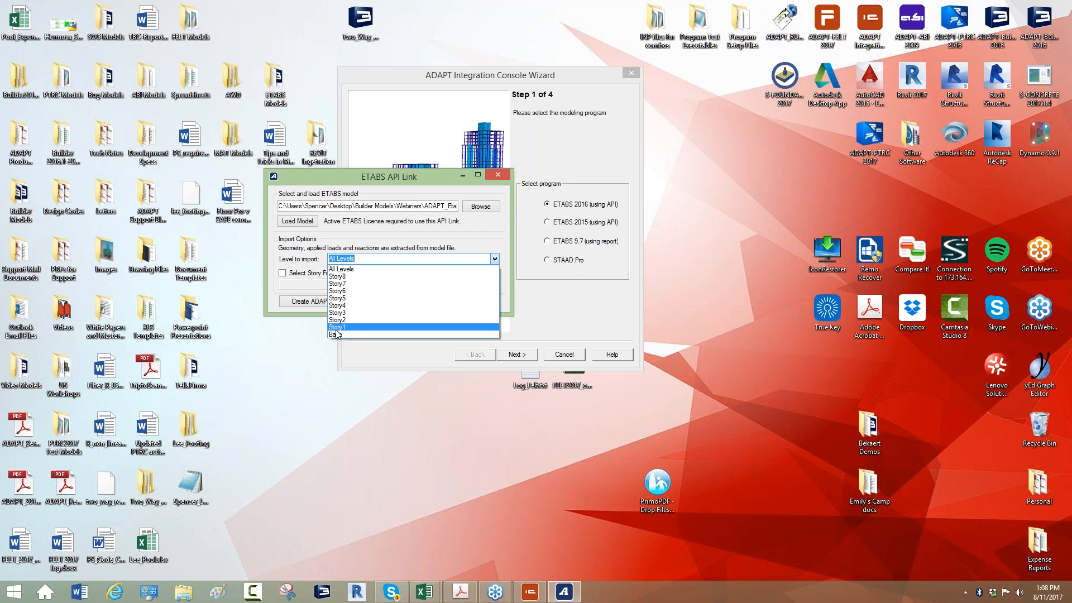
left_click(345, 269)
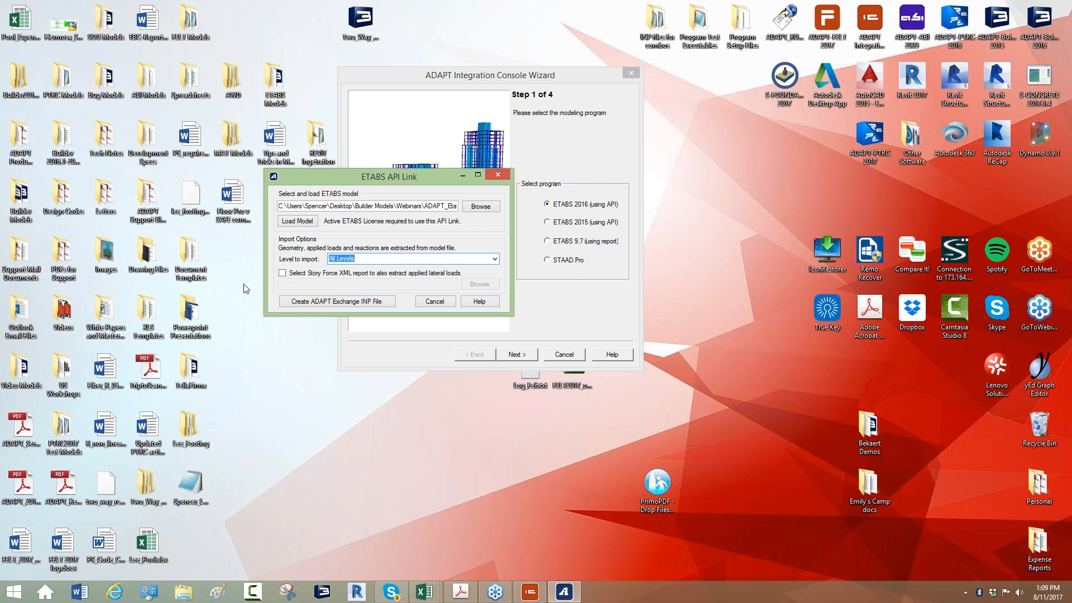
left_click(282, 274)
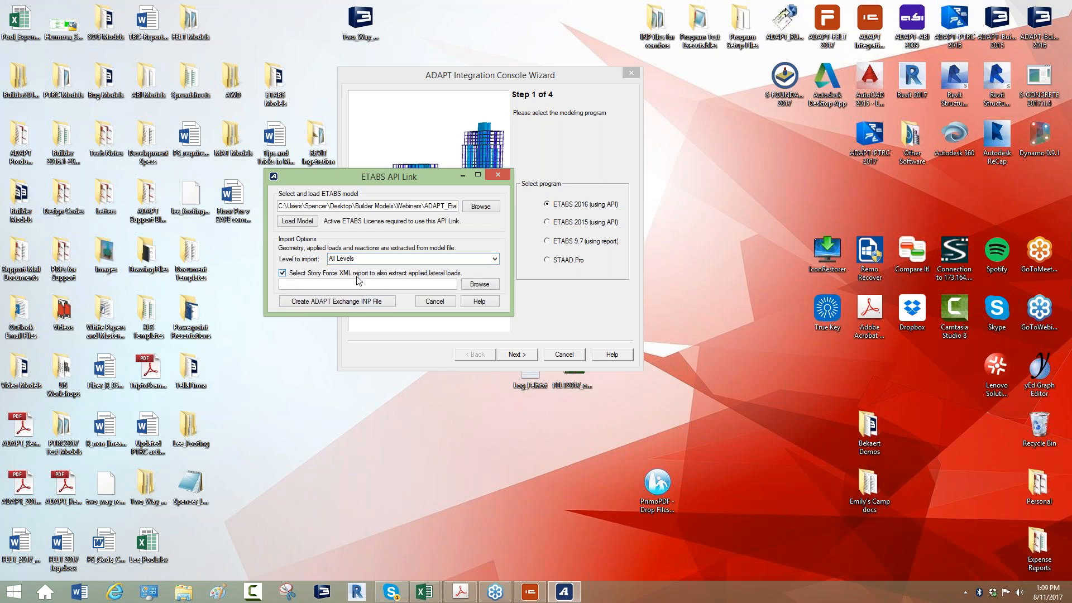
left_click(479, 285)
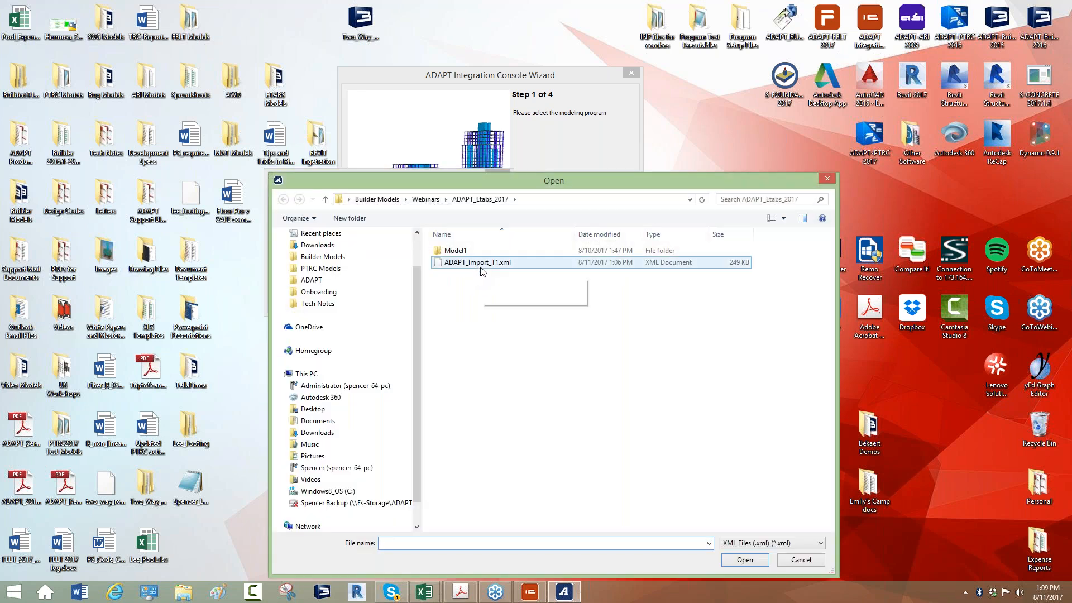
left_click(482, 267)
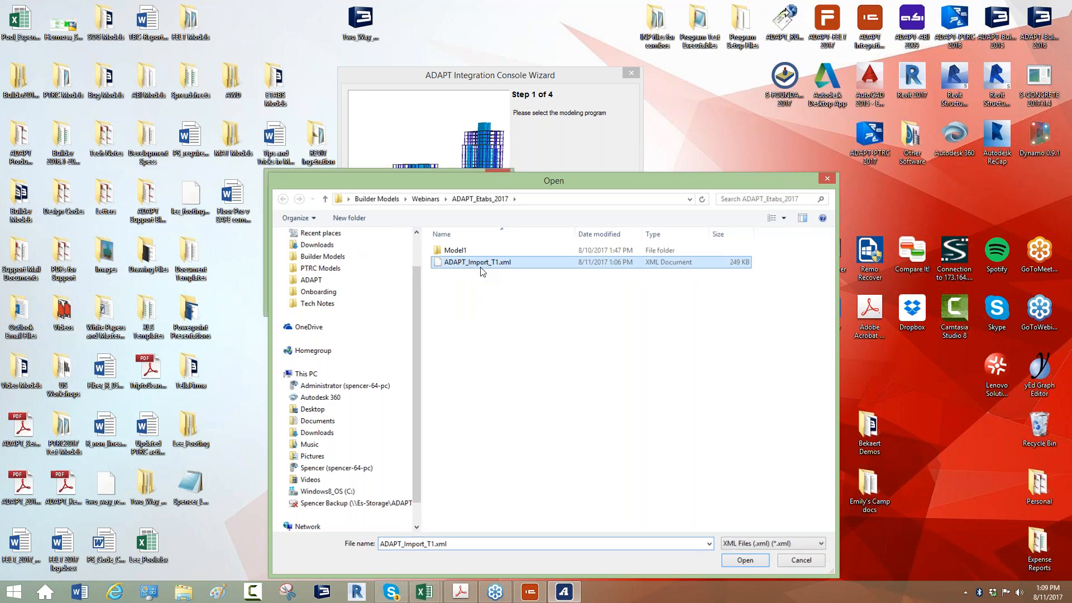
double_click(482, 264)
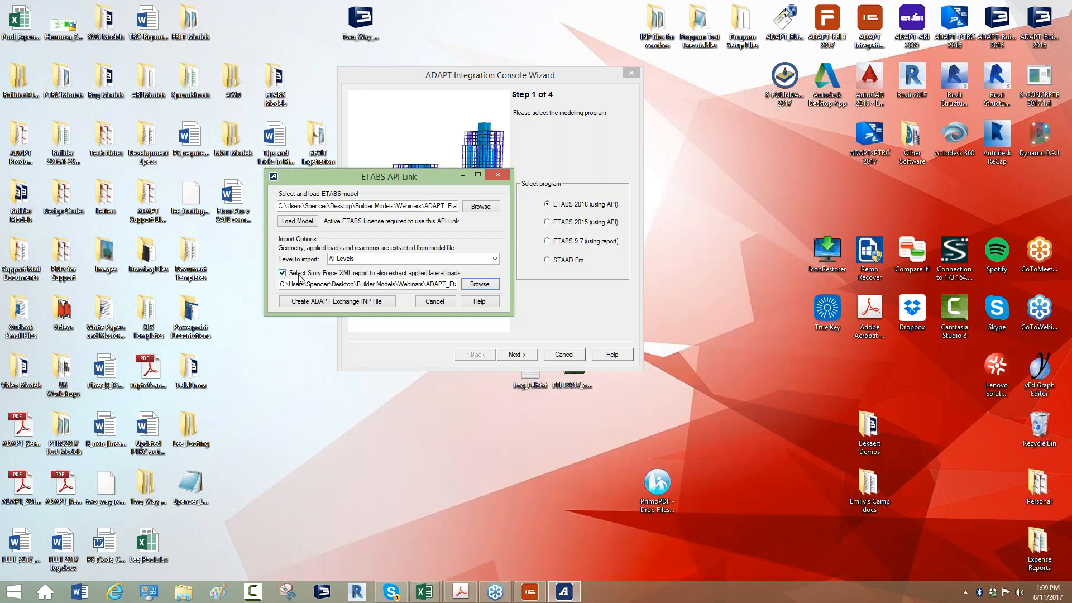
Create the ADAPT Exchange INP file, and close the ETABS API Link and the Integration Console wizard
left_click(366, 301)
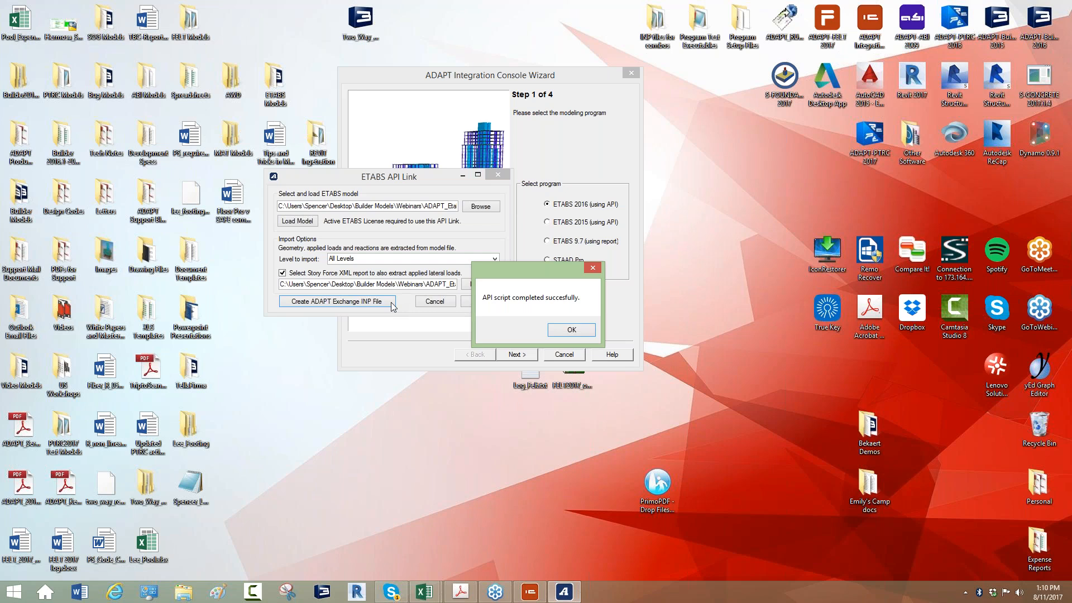
left_click_drag(489, 269, 632, 178)
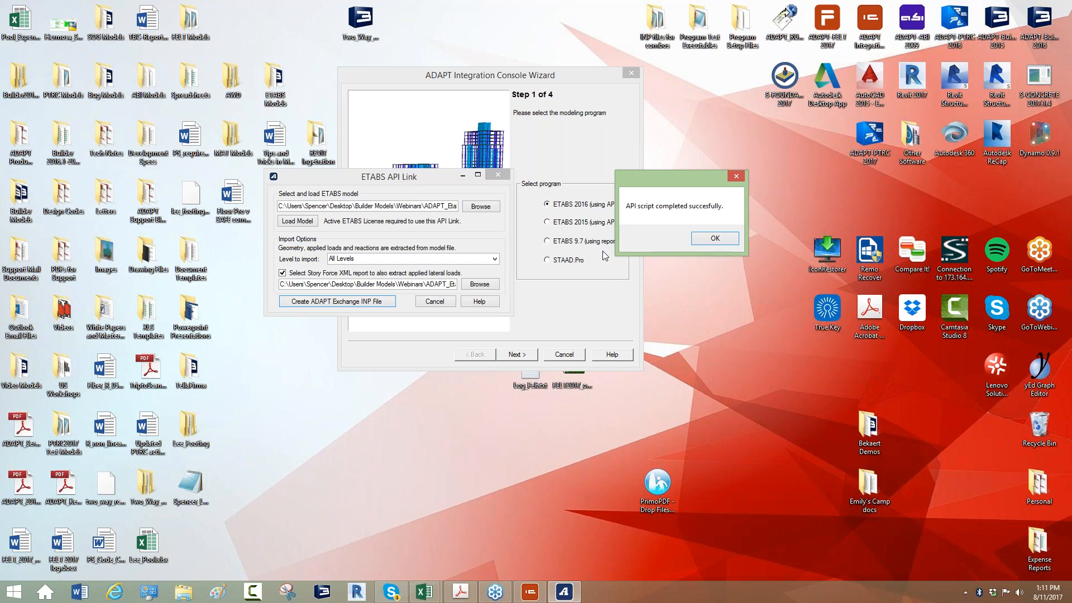
left_click(715, 238)
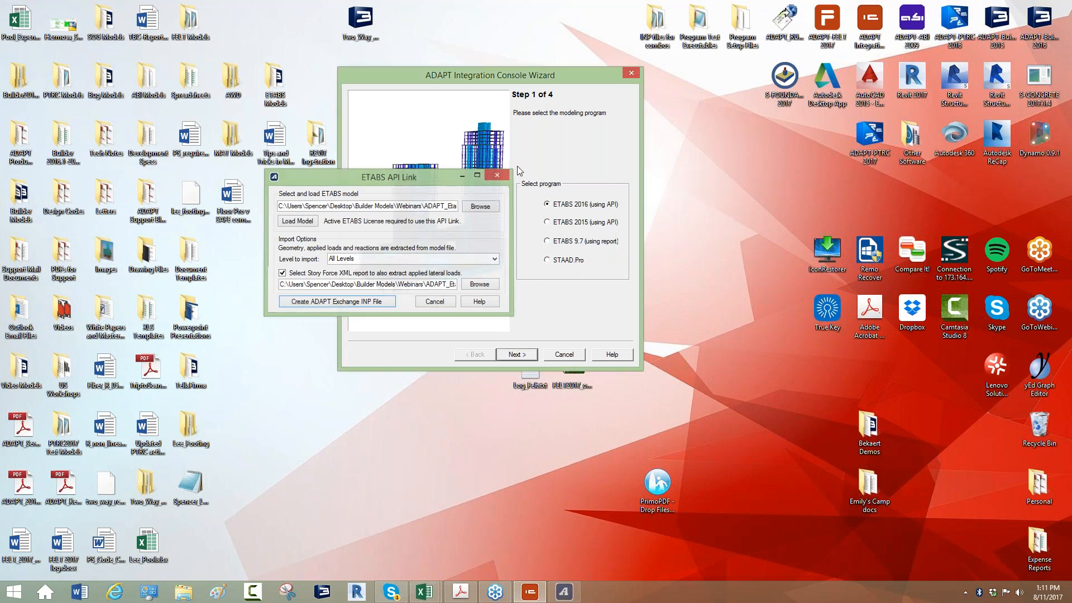
left_click(496, 174)
left_click(631, 73)
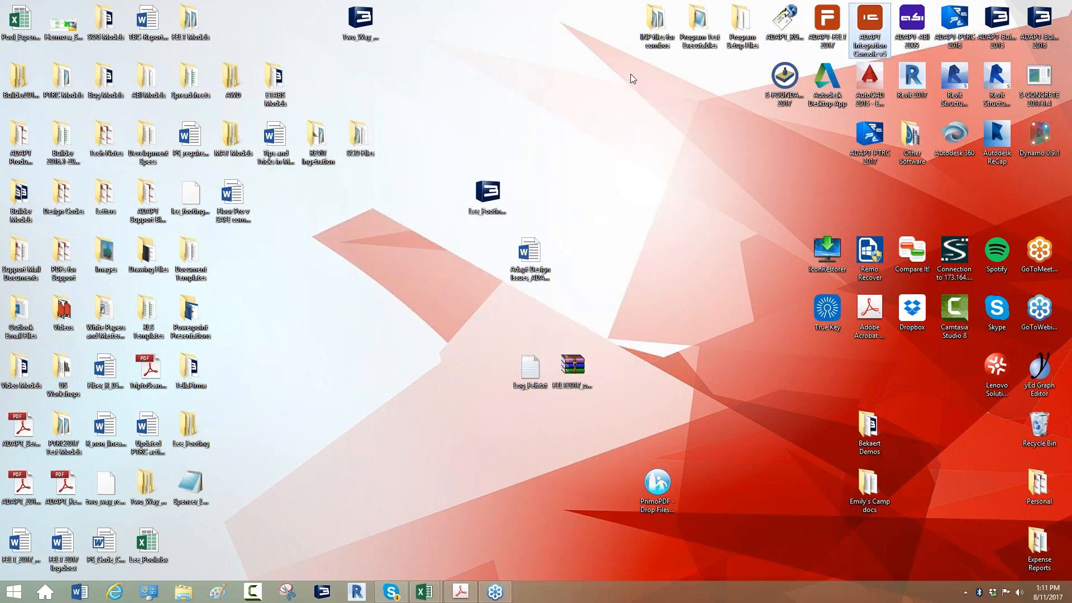
Launch ADAPT-Builder 2016 and start it with Edge and Floor Pro, American units and the RC & PT design scope
double_click(1040, 22)
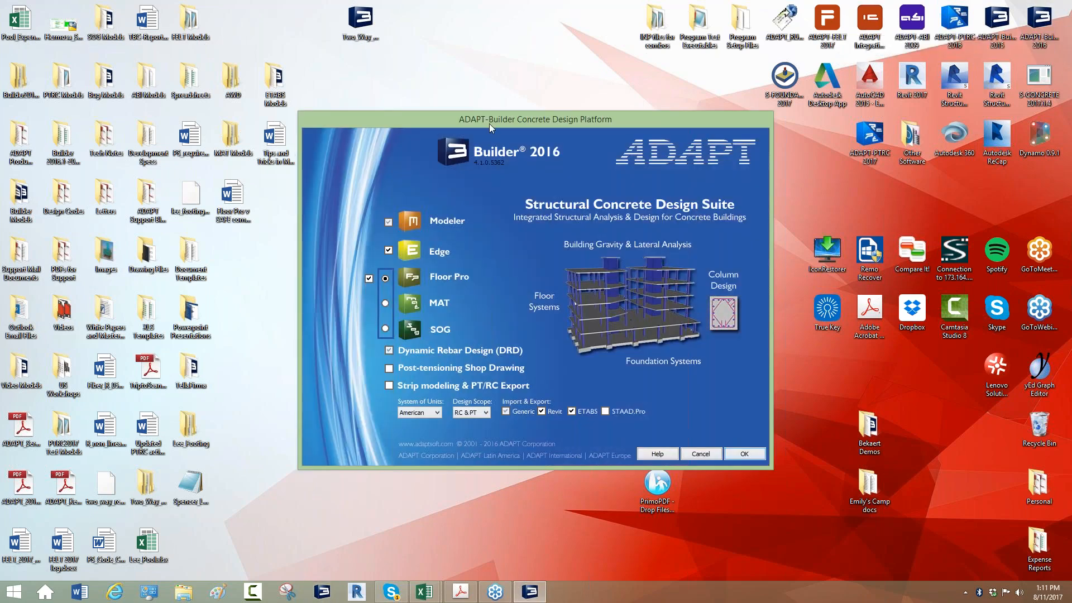
left_click_drag(489, 123, 484, 80)
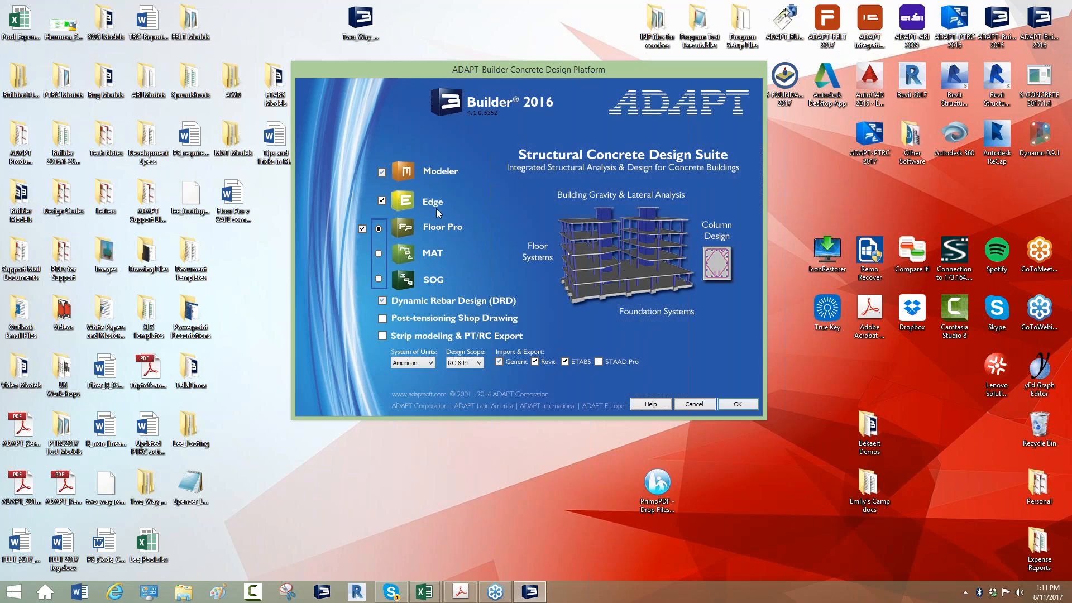
left_click(737, 404)
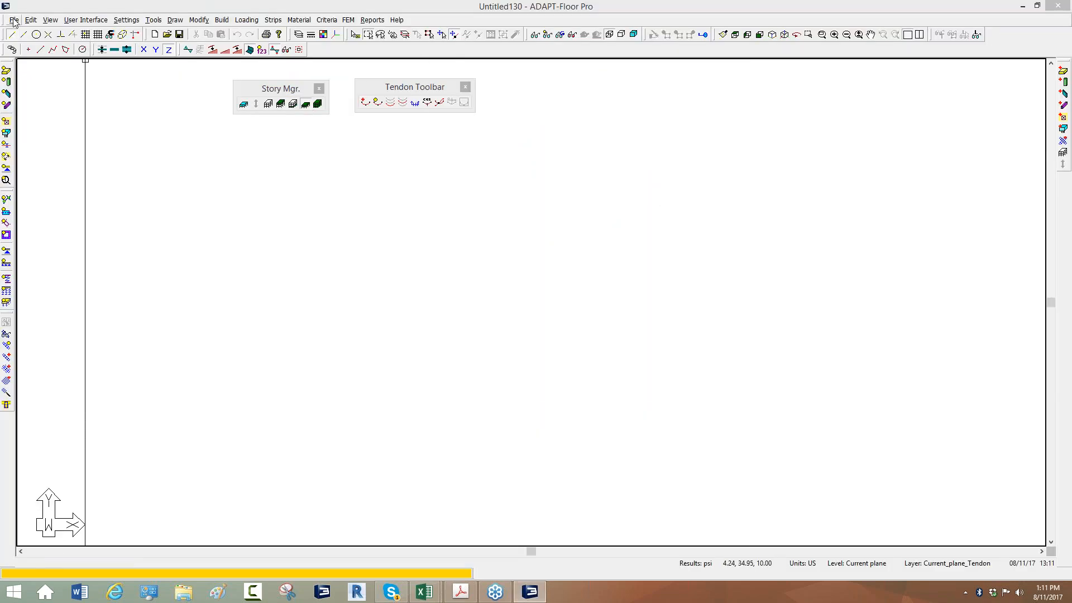
Import the generic ADAPT file ADAPT_Import_T1.INP from the ADAPT_Etabs_2017 folder under Builder Models > Webinars
left_click(14, 20)
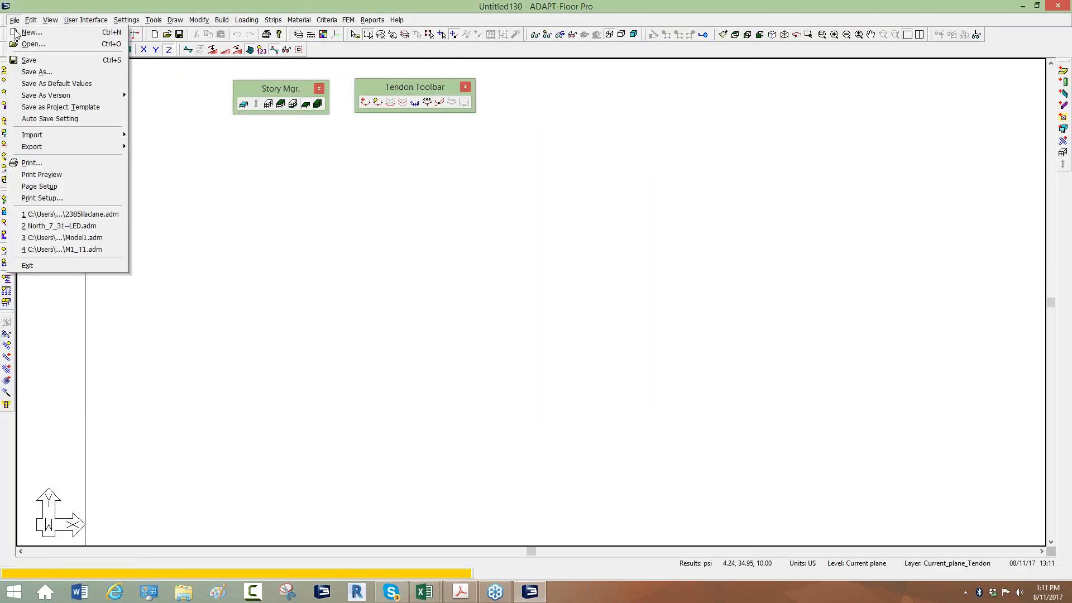
mouse_move(73, 138)
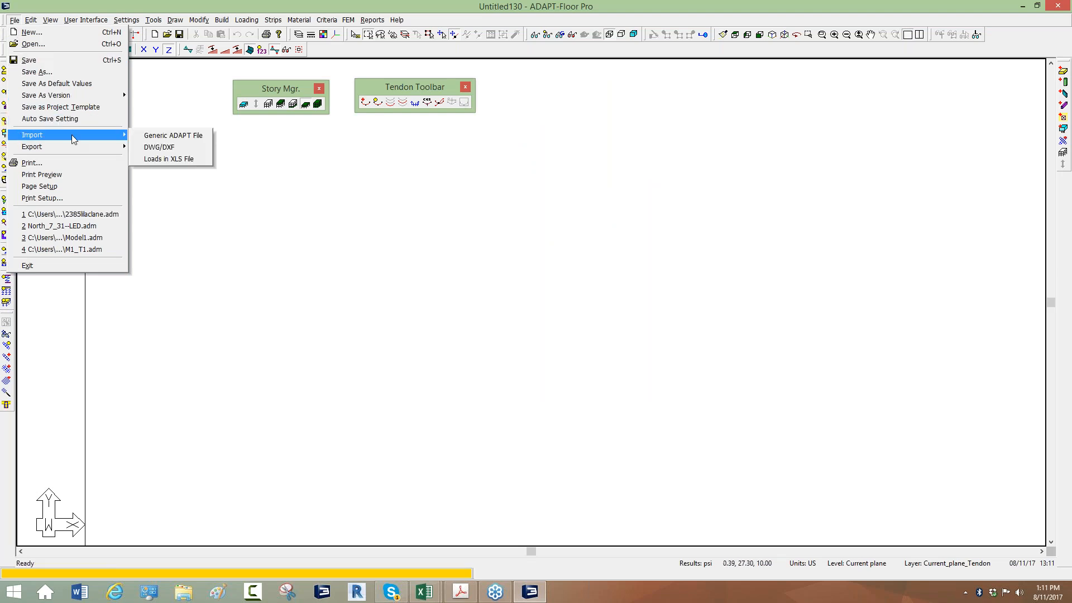
left_click(180, 136)
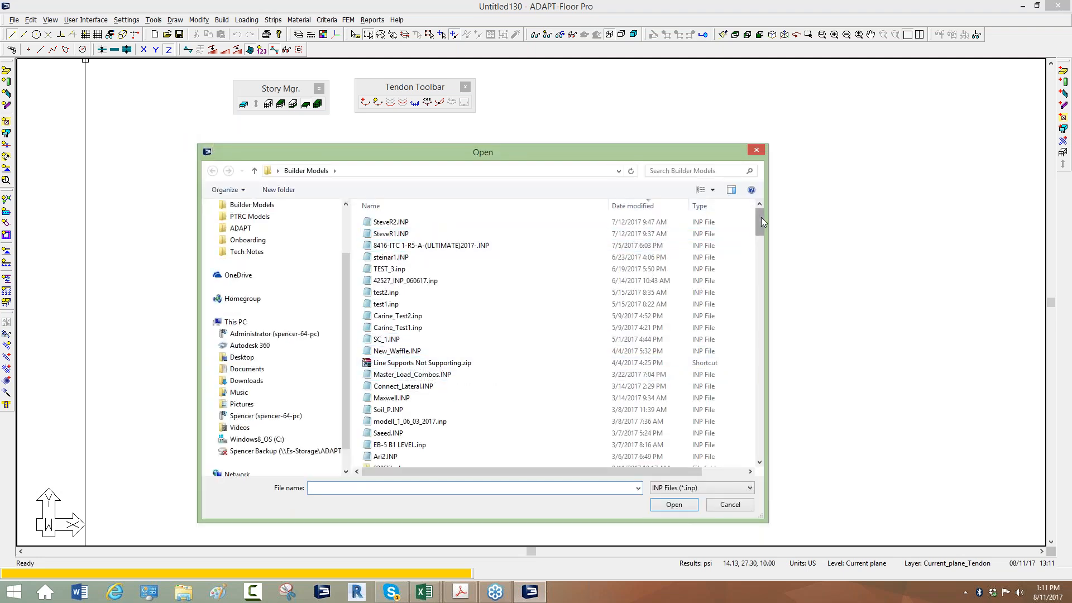
left_click(235, 208)
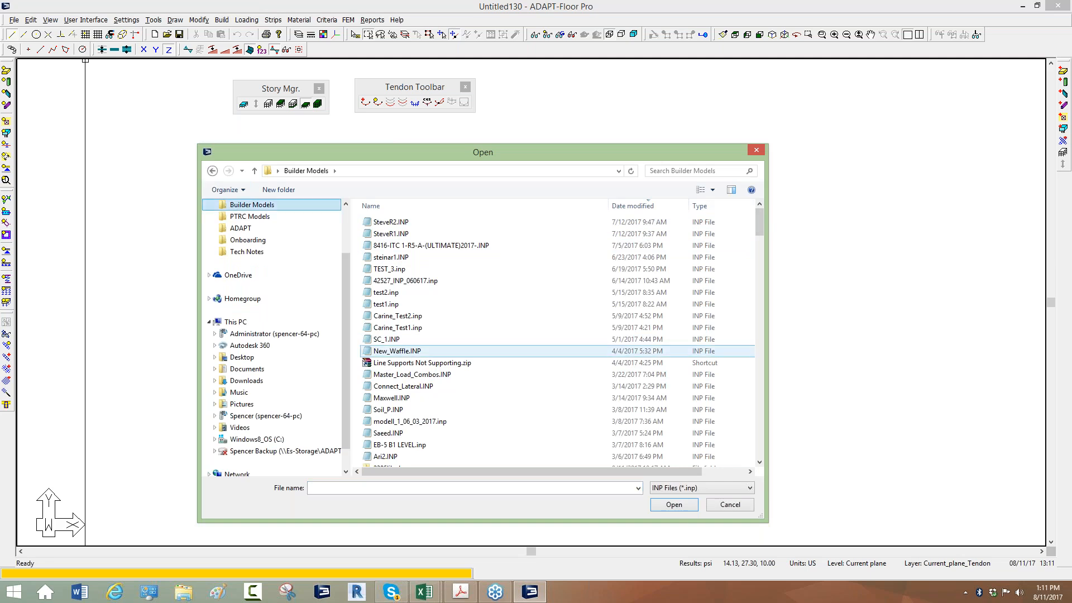
left_click_drag(758, 216, 766, 301)
left_click_drag(777, 273, 784, 234)
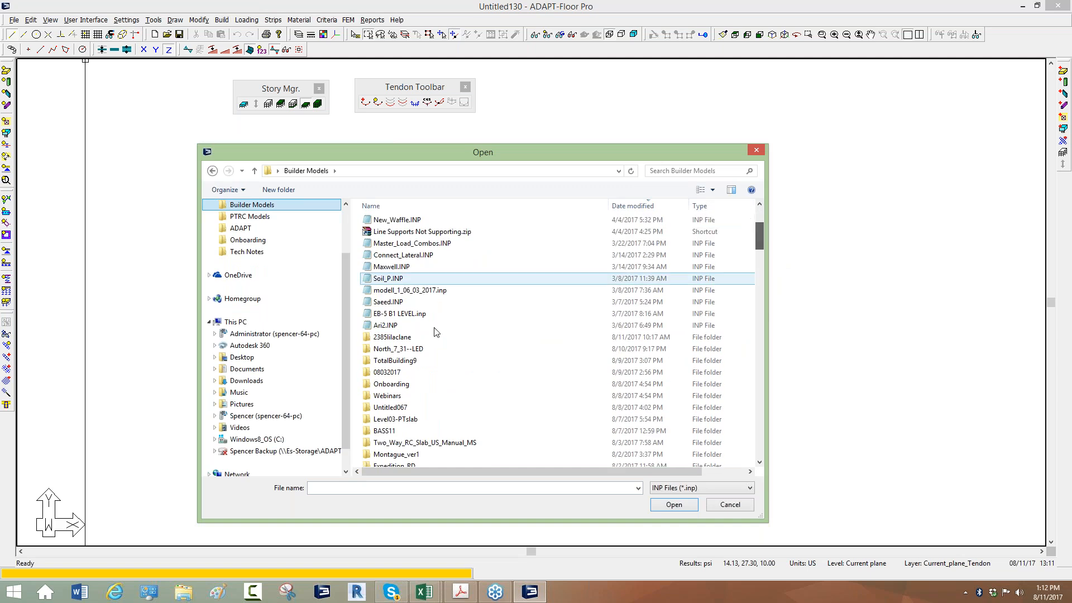
double_click(392, 396)
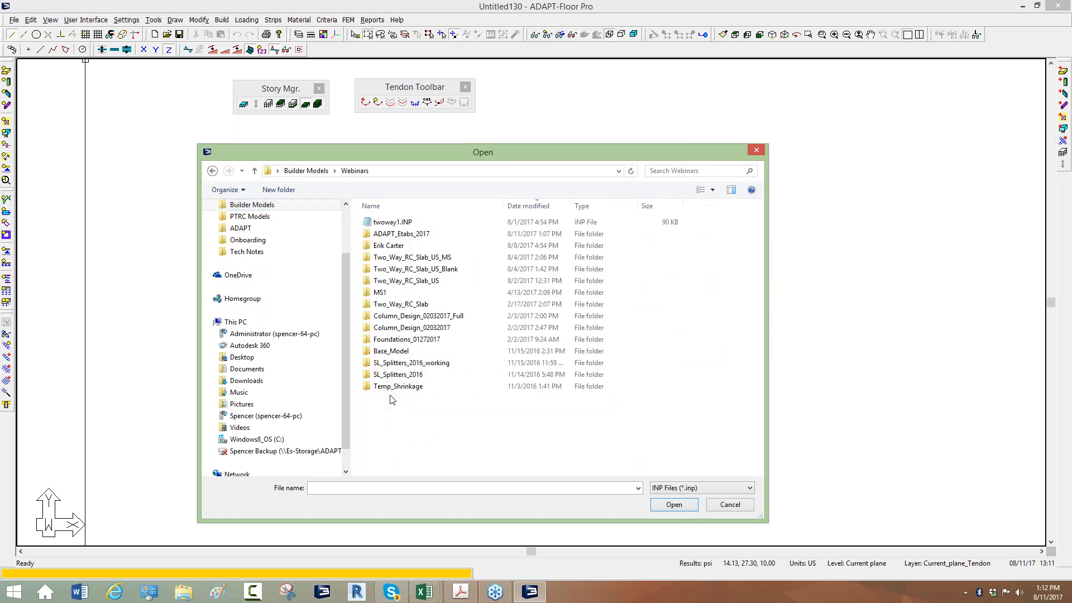
double_click(398, 234)
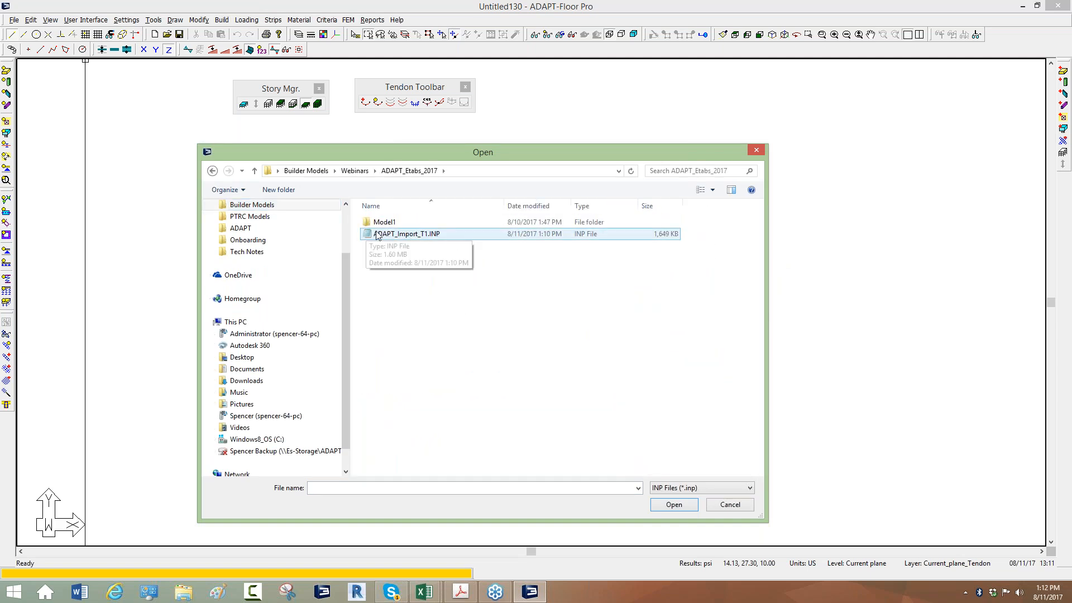
double_click(383, 234)
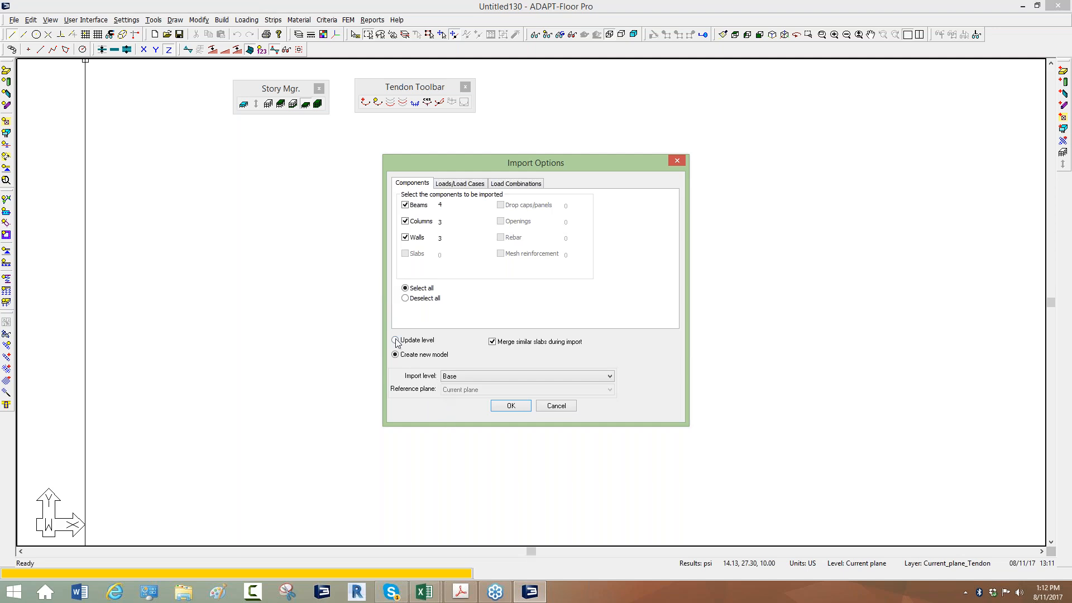
Try Story3 as the import level, and set it to All for creating a new model
left_click(454, 378)
left_click(457, 386)
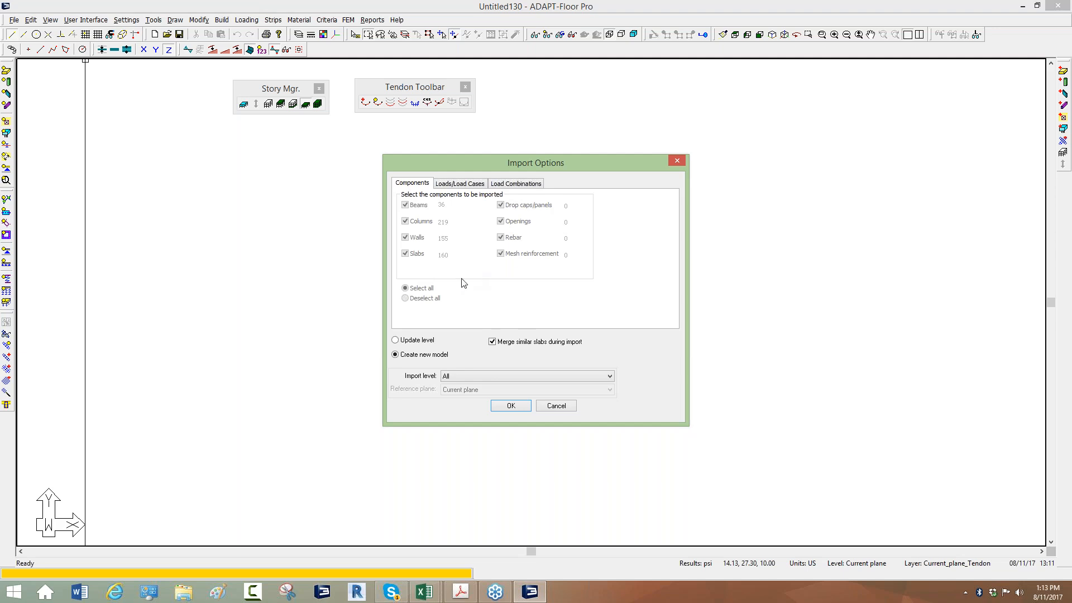
left_click(458, 375)
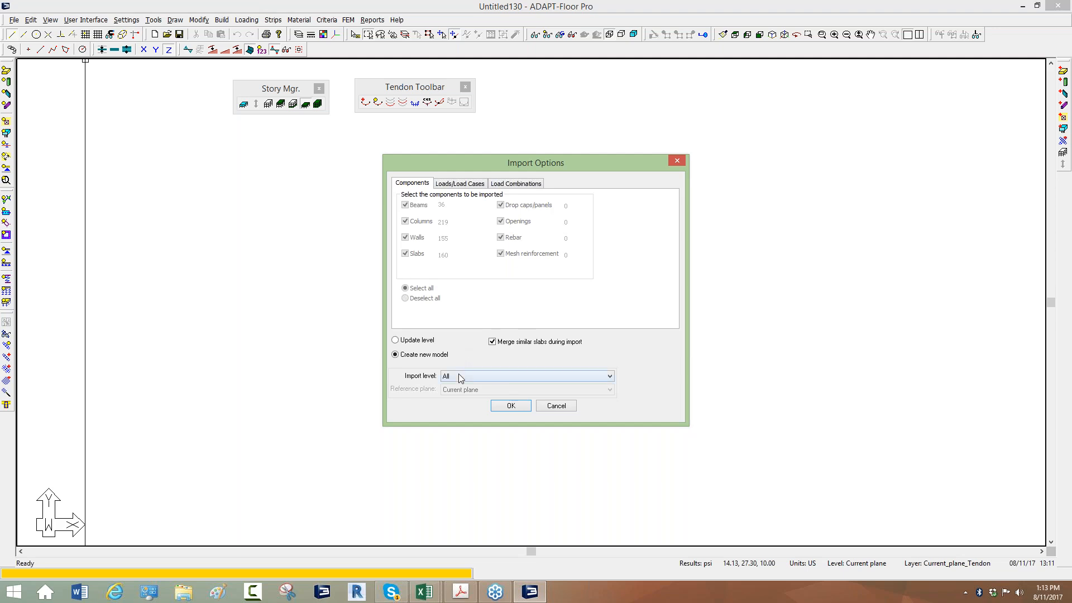
left_click(457, 415)
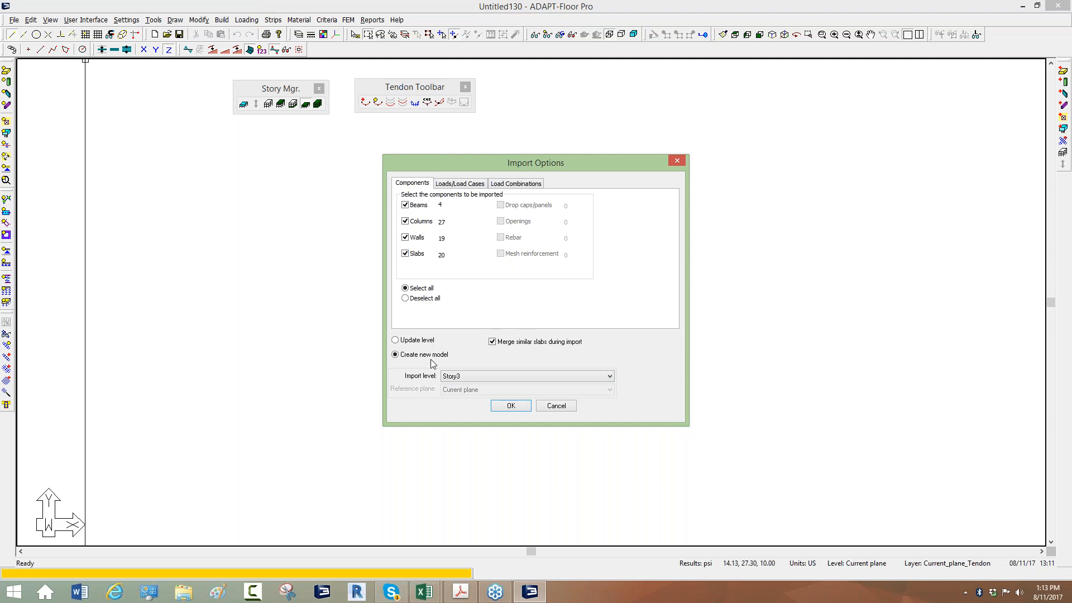
left_click(471, 377)
left_click(462, 390)
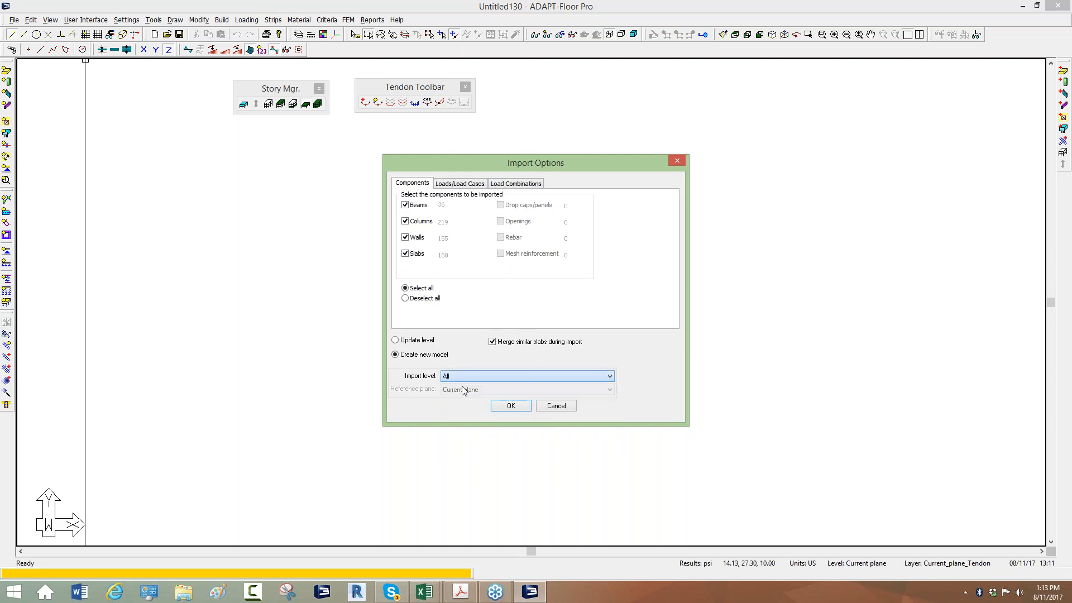
Try the Update level import option with its list of levels, and return to Create new model
left_click(396, 342)
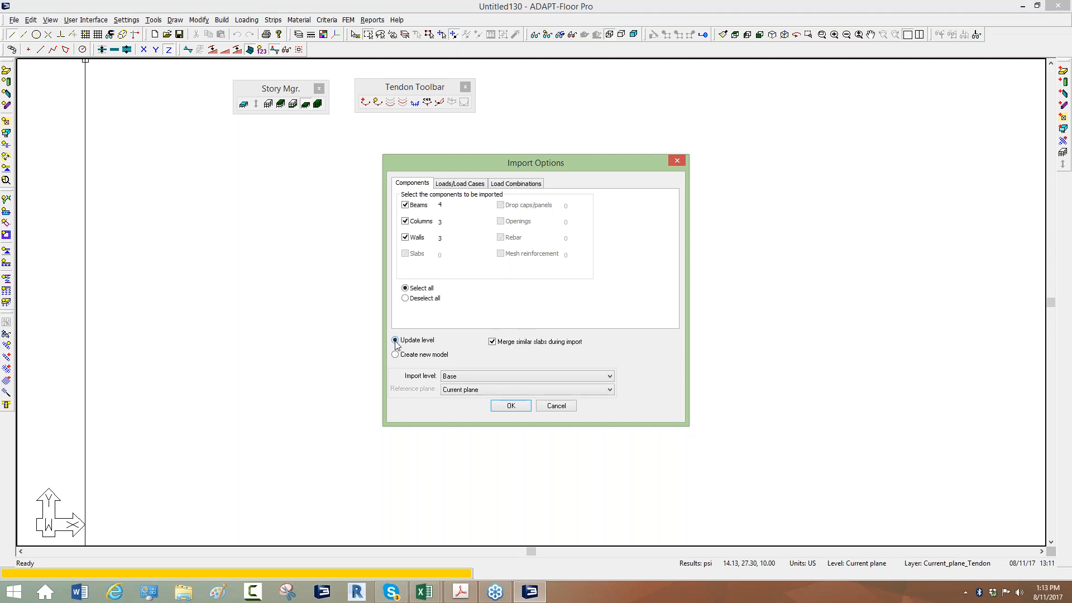
left_click(468, 378)
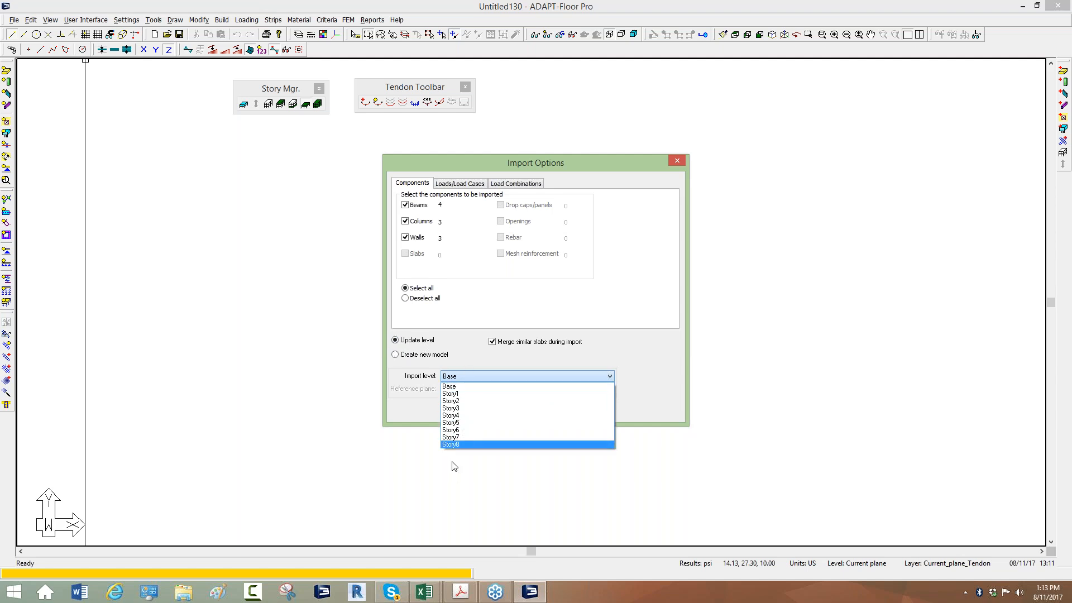
left_click(481, 369)
left_click(407, 357)
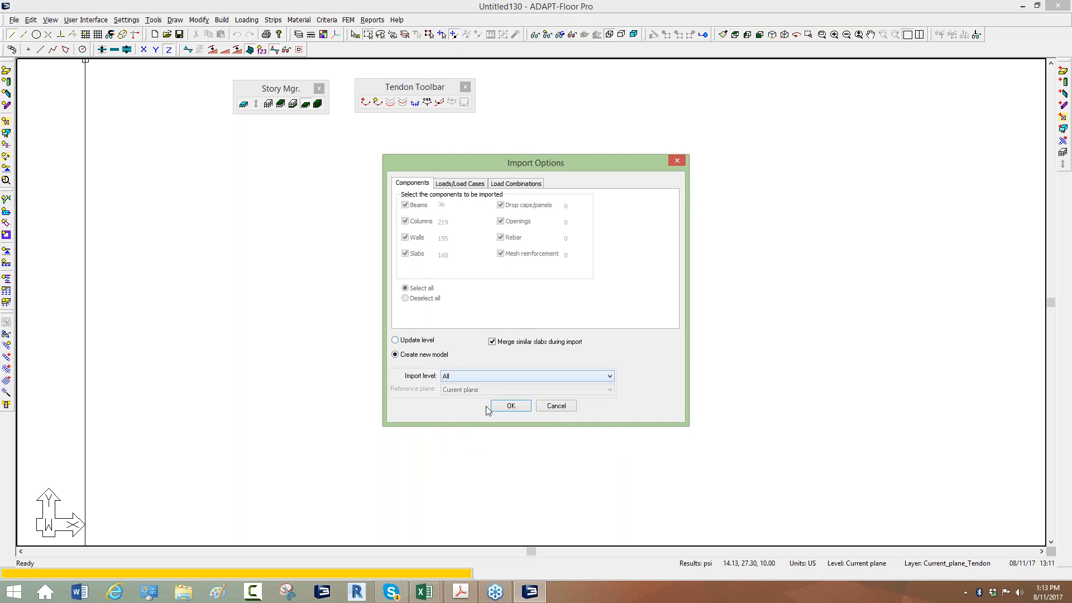
Exclude the Modal load case by setting its import option to No in the load case list
left_click(449, 185)
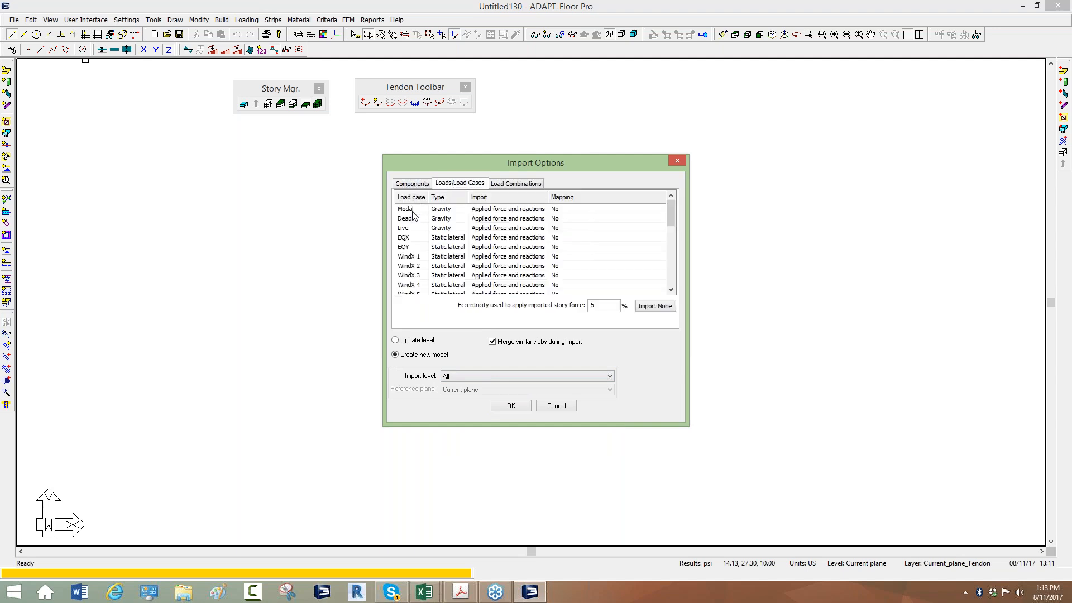
left_click_drag(428, 196, 440, 196)
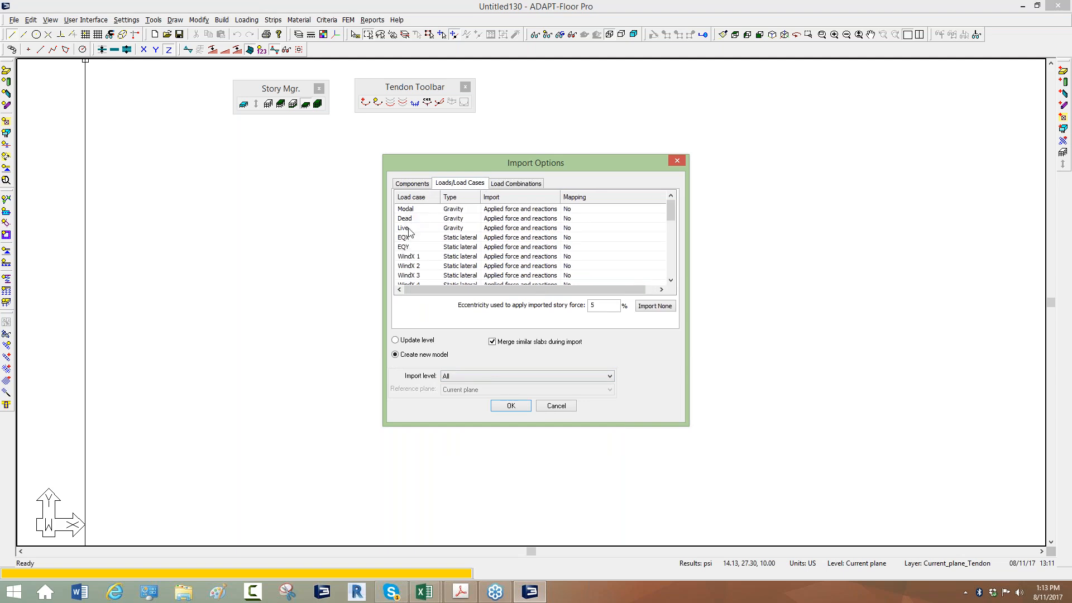
left_click_drag(670, 210, 670, 211)
left_click(518, 213)
left_click(517, 213)
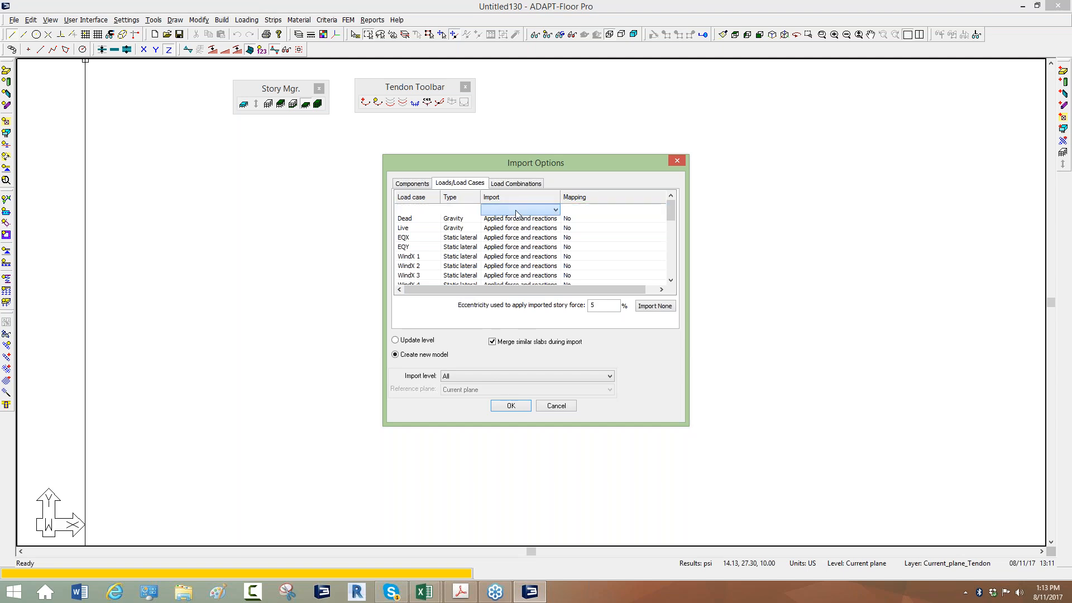
left_click(517, 214)
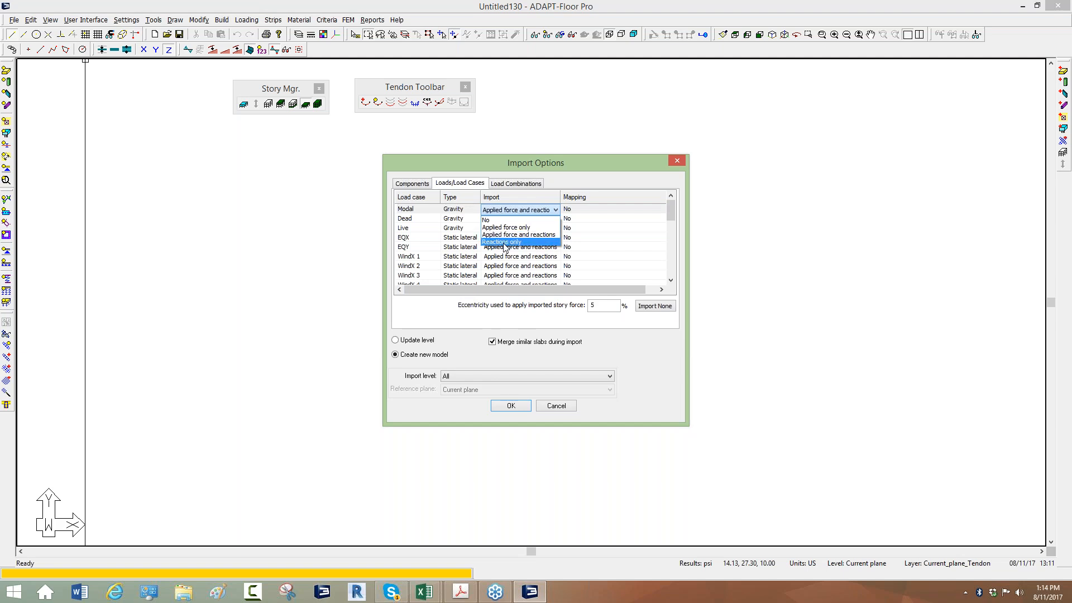
left_click(494, 220)
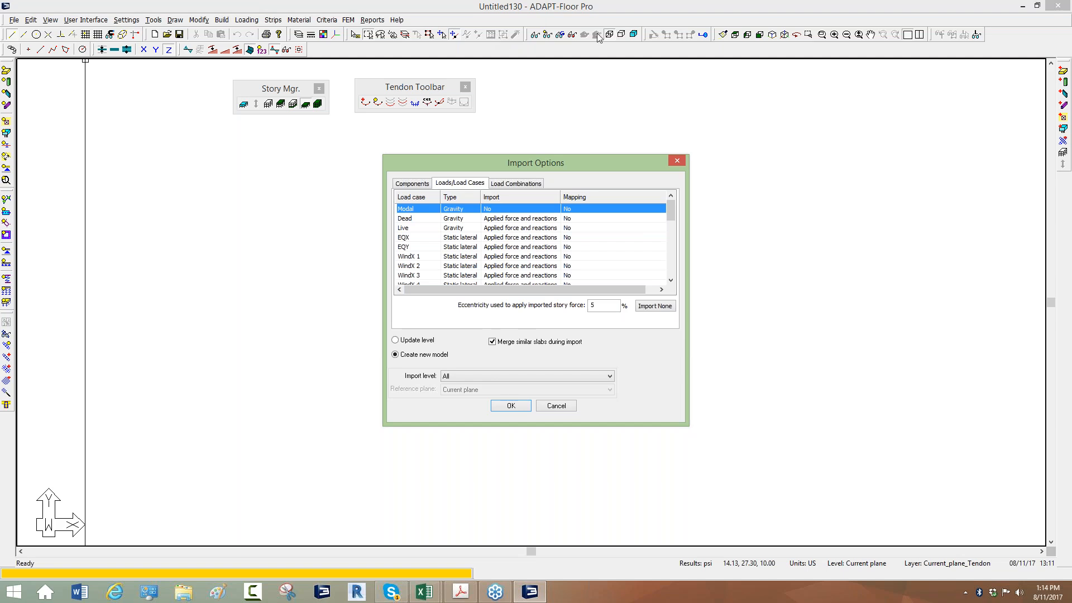
Check the Modal case's mapping choices and the remaining load cases, and run the import
left_click(584, 206)
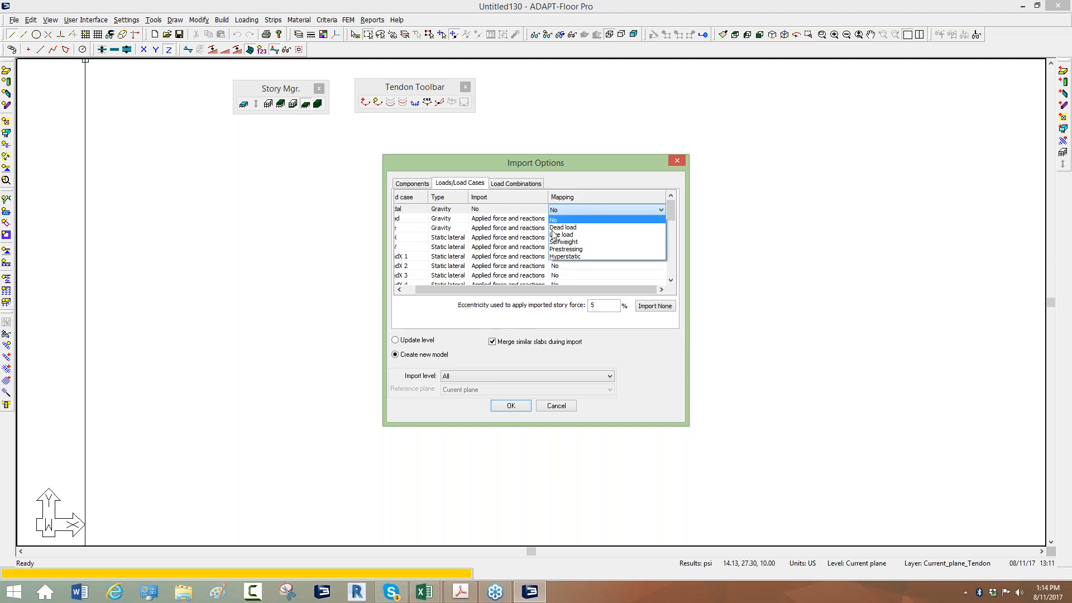
left_click(447, 323)
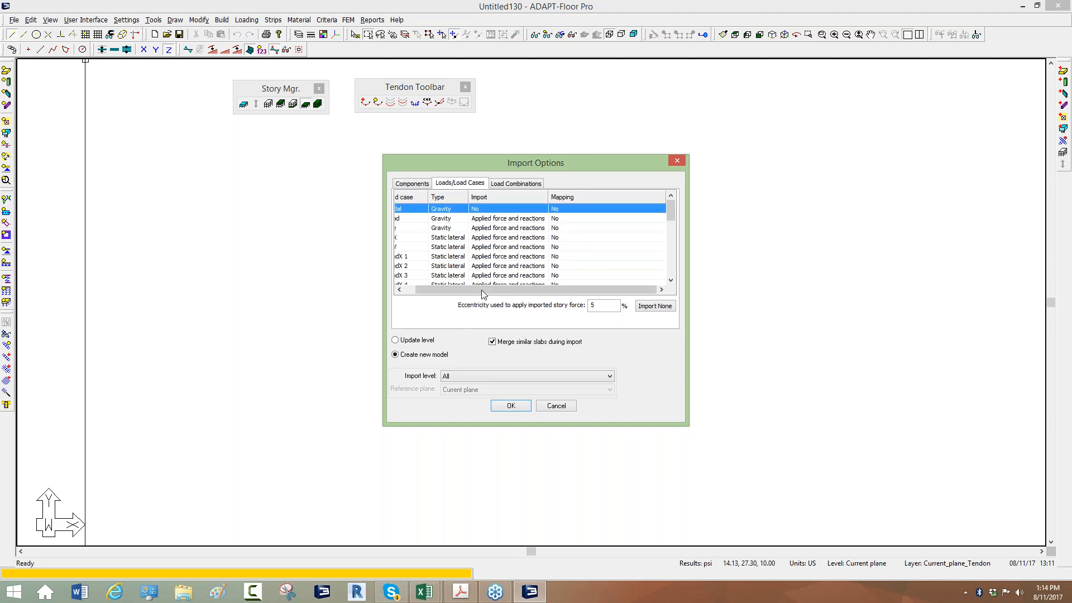
left_click_drag(467, 291, 396, 296)
scroll(436, 262, "down", 2)
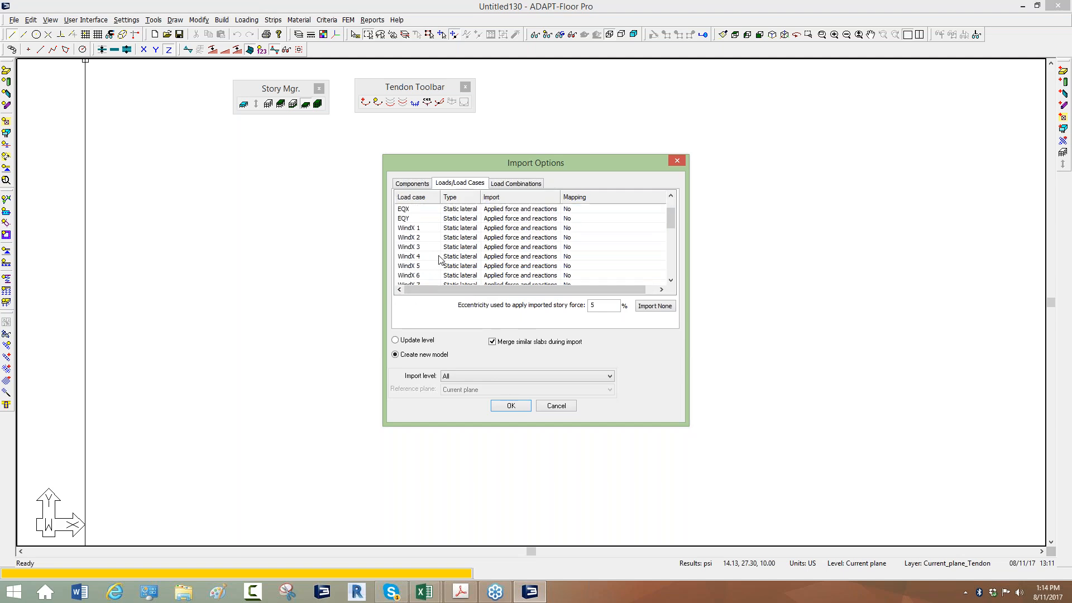
scroll(435, 254, "up", 2)
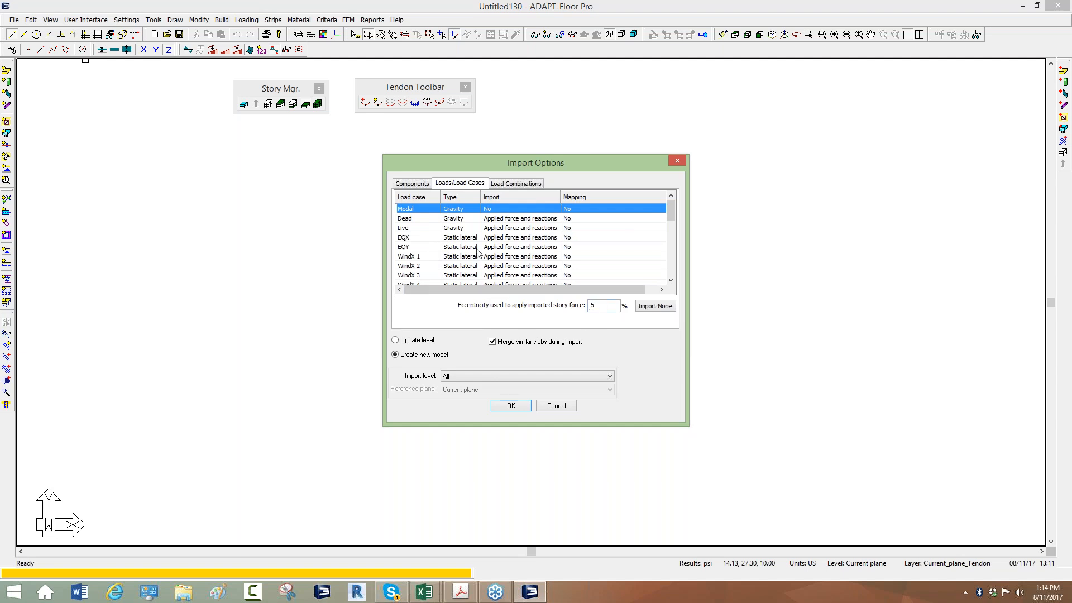
left_click(407, 237)
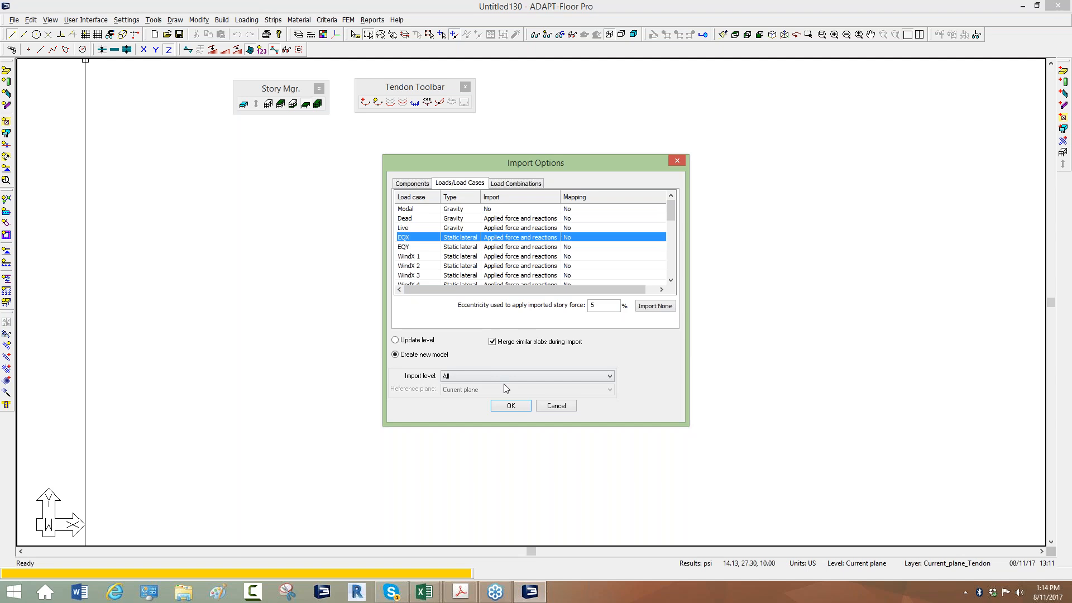
left_click(511, 406)
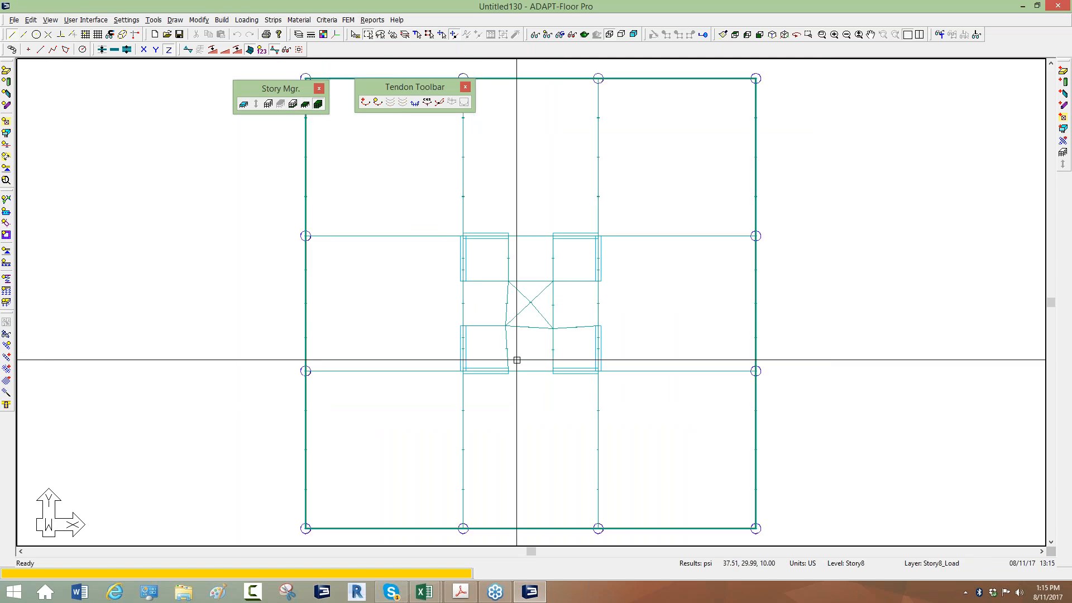
Close the Tendon Toolbar and inspect the imported building in the ADAPT Solid Modeling viewer from a rotated angle
scroll(517, 360, "down", 2)
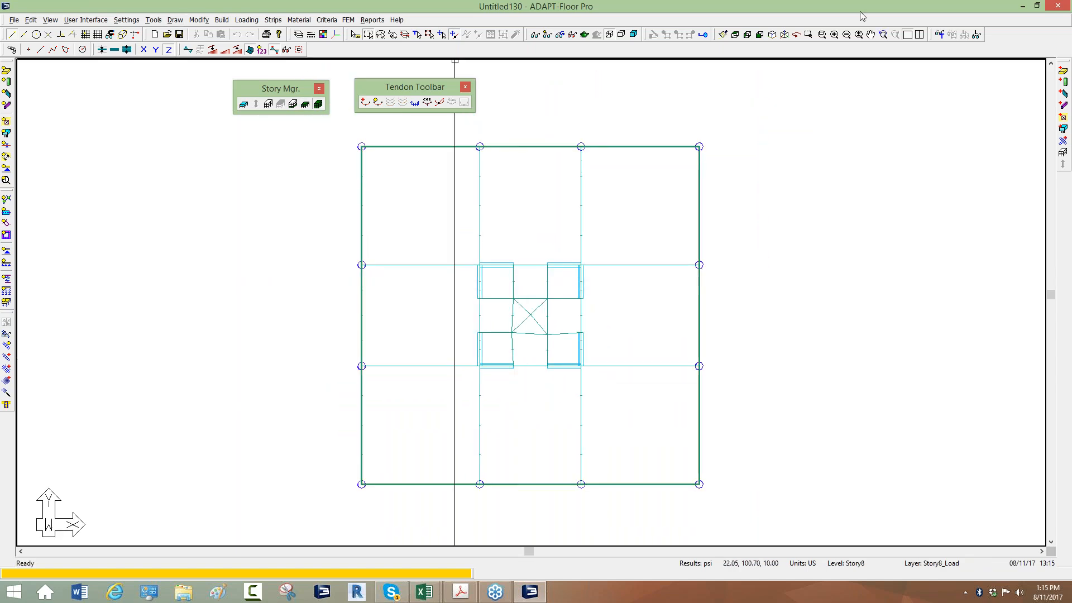
left_click(466, 87)
left_click(584, 35)
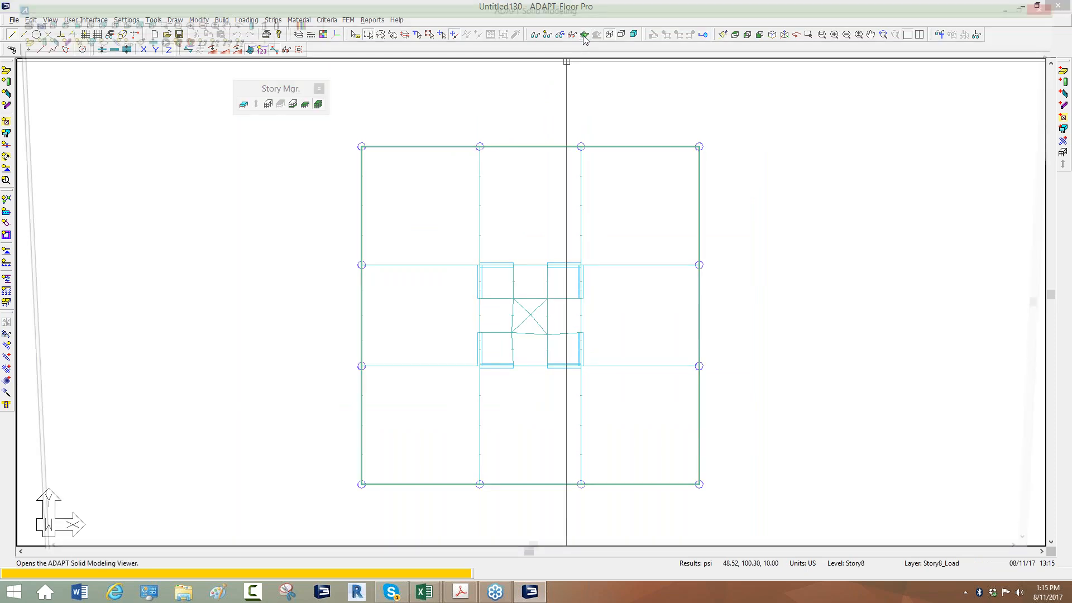
left_click_drag(630, 256, 546, 261)
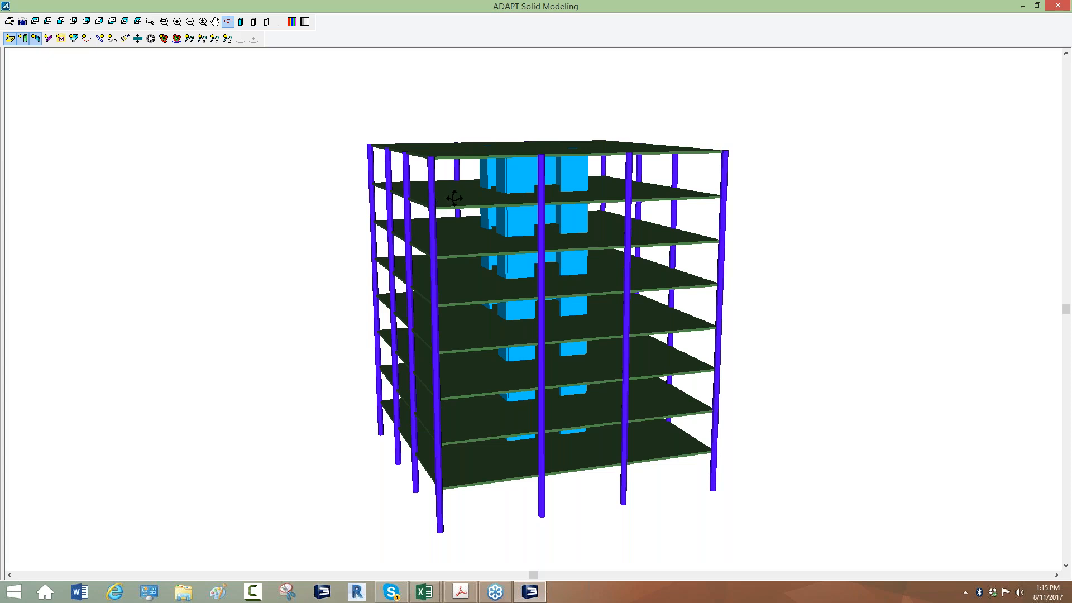
left_click(1059, 6)
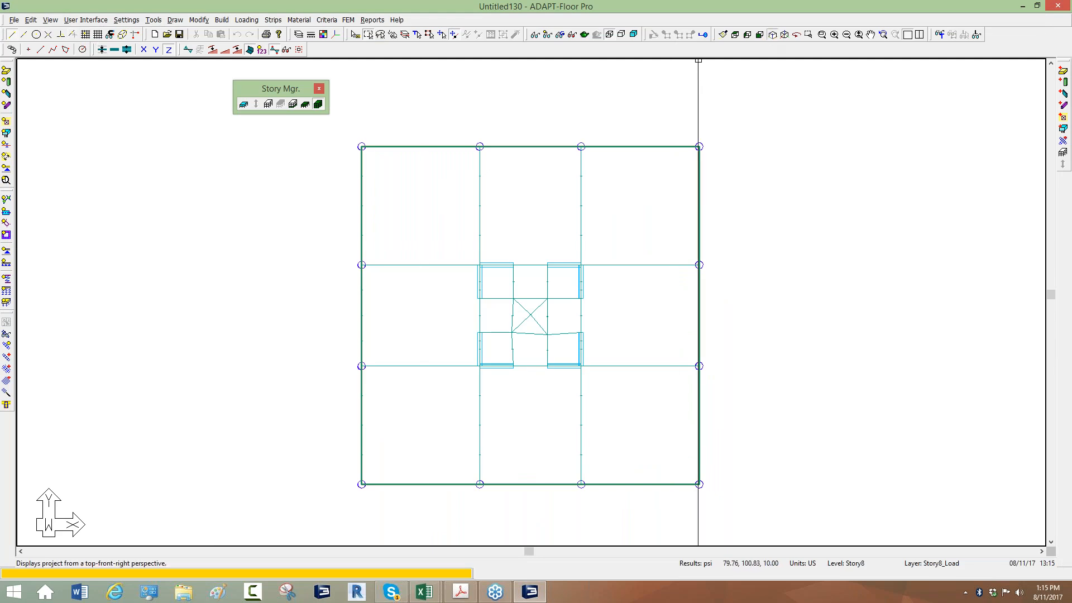
Show the model in top-front-right perspective without the green mesh overlay, and open the properties of a top-story perimeter column
left_click(772, 35)
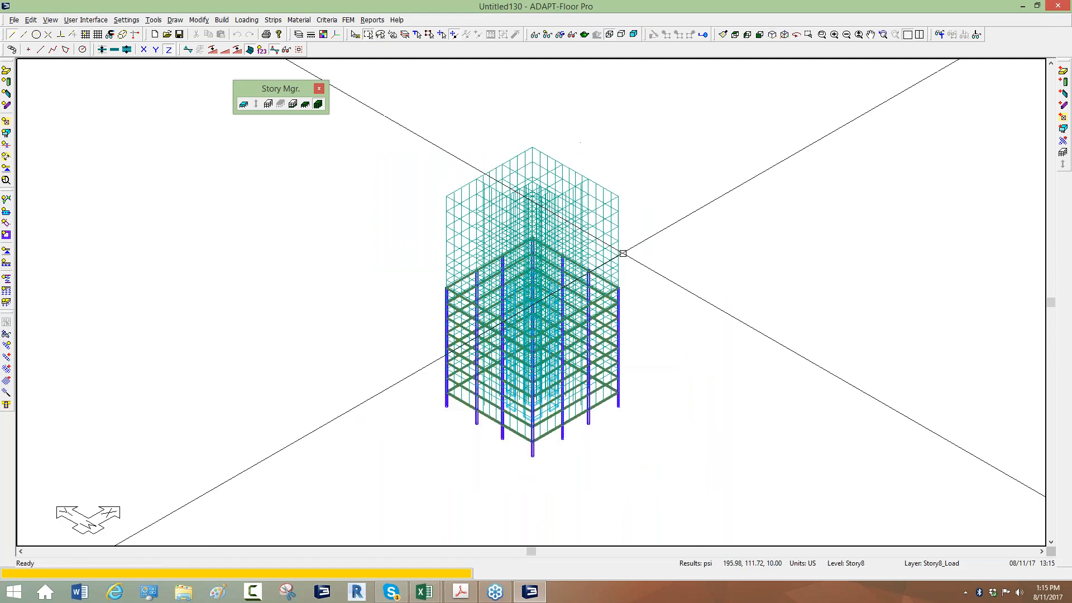
left_click(547, 34)
scroll(458, 154, "up", 5)
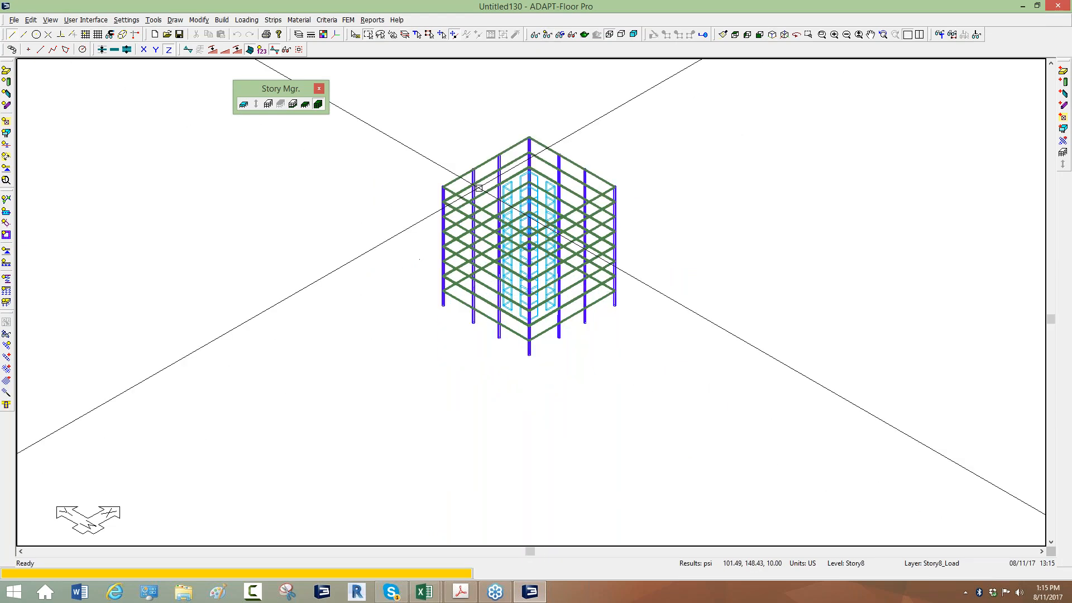
scroll(458, 154, "up", 2)
double_click(474, 170)
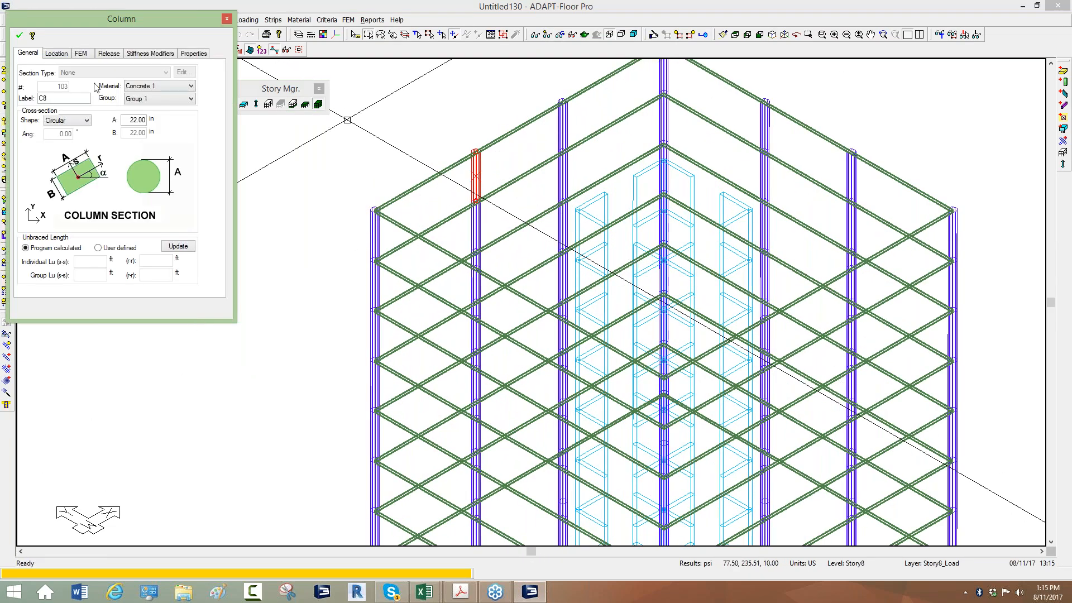
Add a combination usage named Stiffness50 to the column's stiffness modifiers, save it, and reopen the column to check its modifier list
left_click(107, 55)
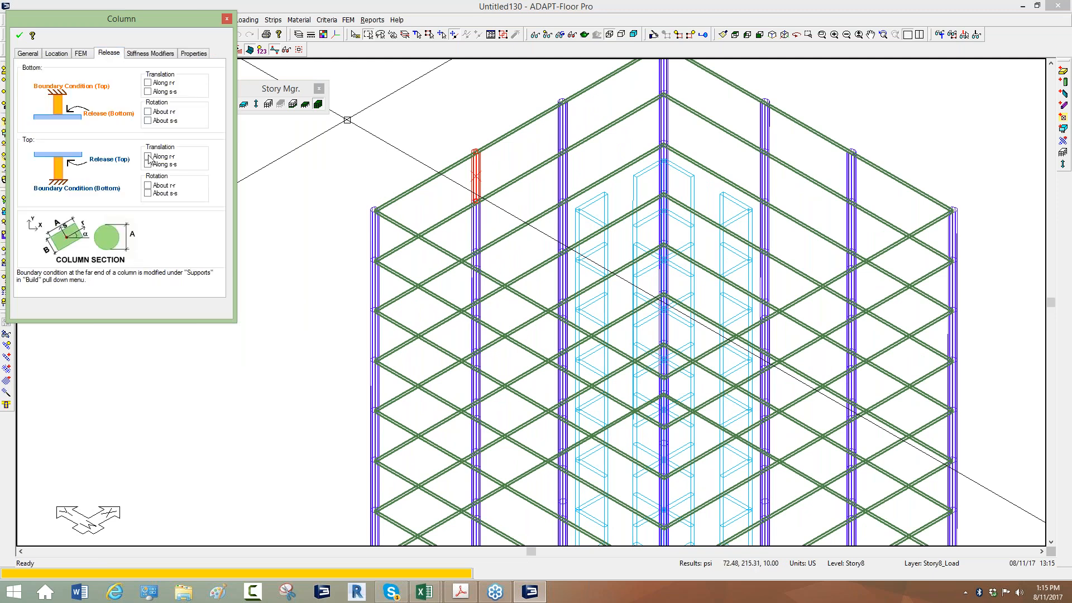
left_click(161, 54)
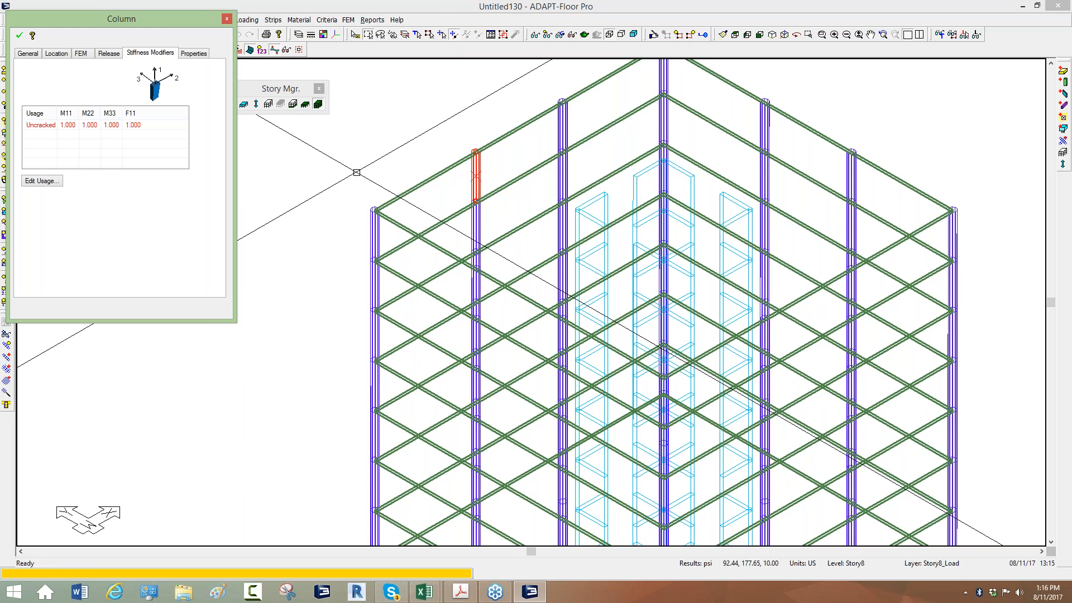
left_click(39, 183)
left_click(168, 79)
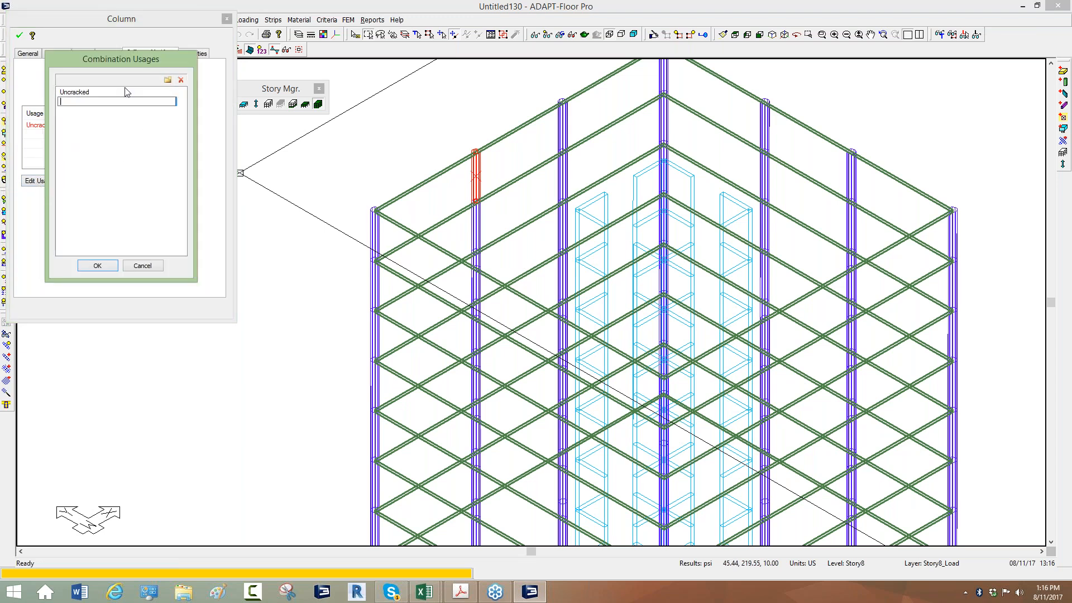
type("Stinn")
type("ness50")
left_click(93, 266)
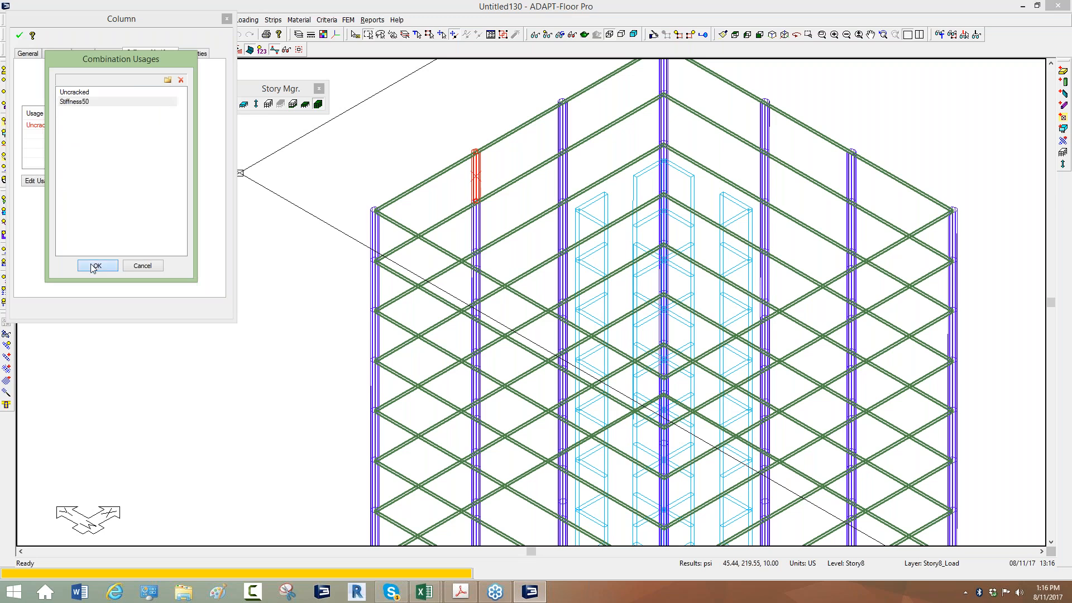
left_click(19, 36)
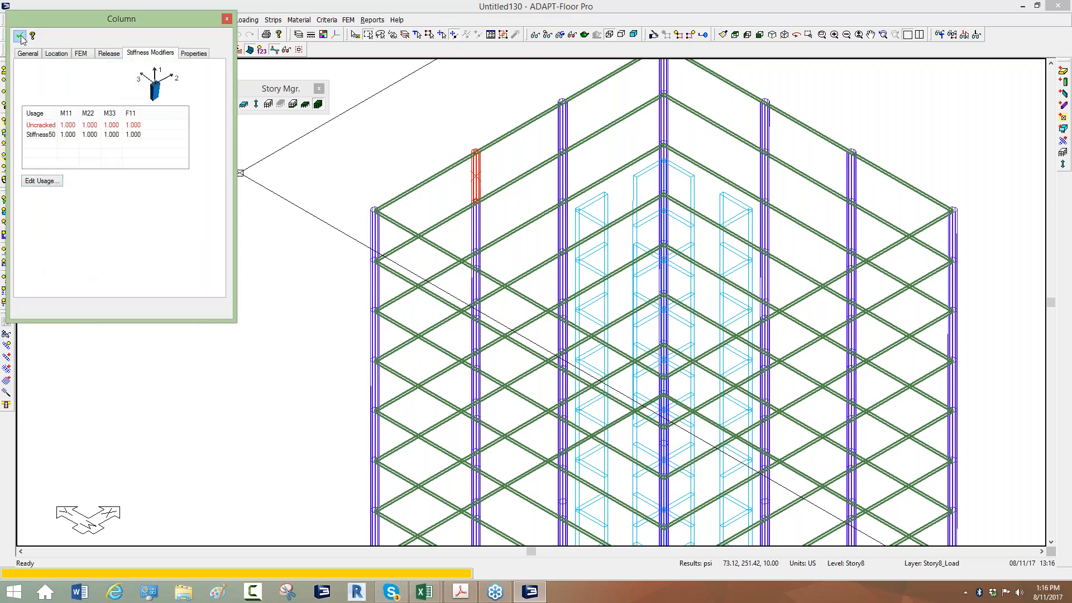
double_click(476, 176)
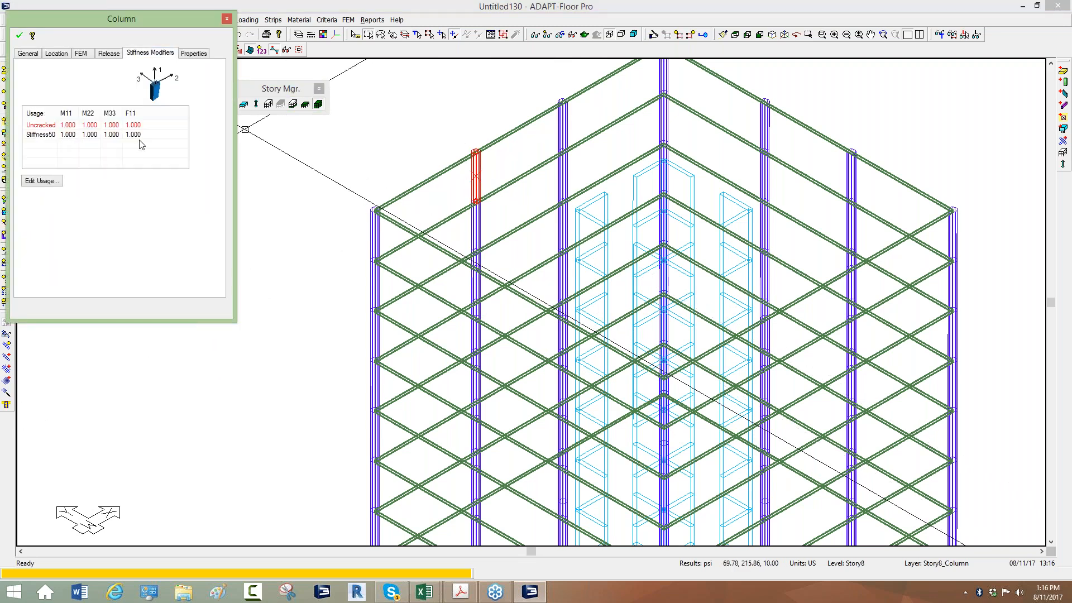
left_click(227, 19)
Select all columns in the building and set their Stiffness50 modifiers M11, M22 and M33 to 0.5
scroll(319, 170, "down", 2)
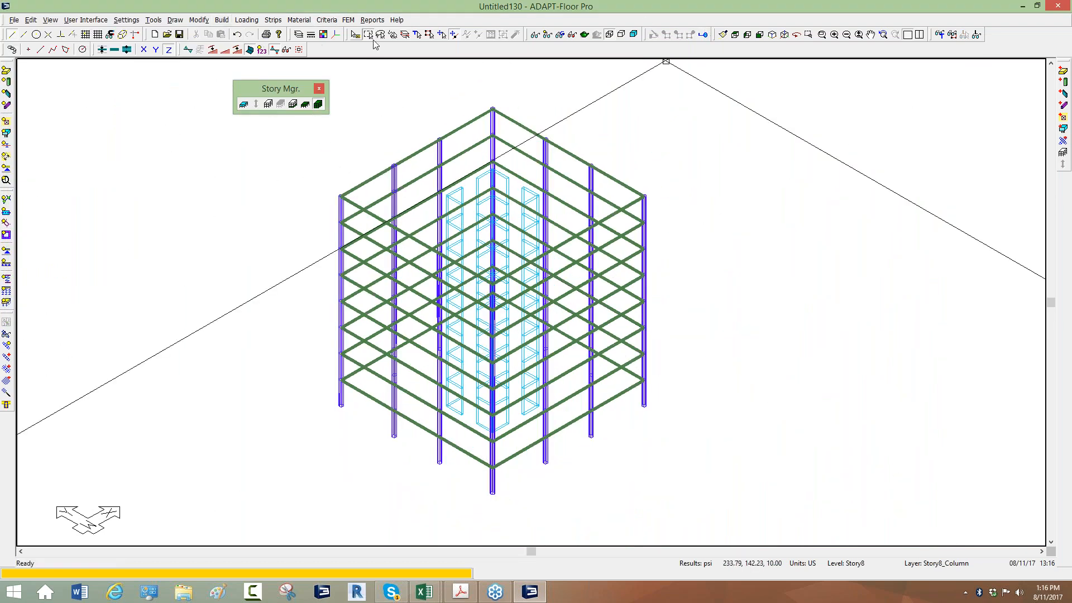
left_click(417, 34)
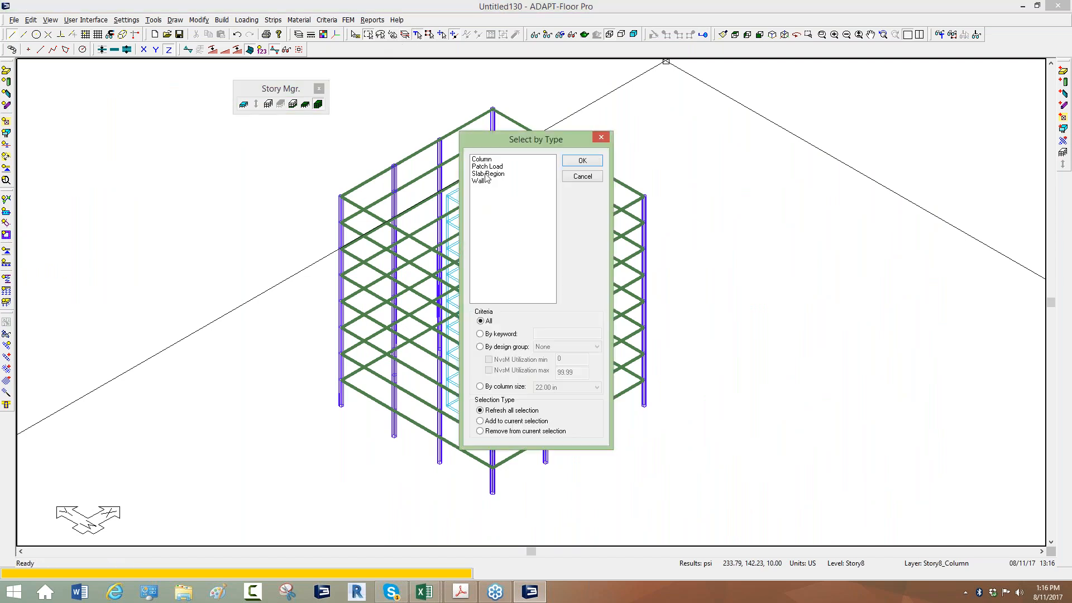
left_click(481, 159)
left_click(576, 165)
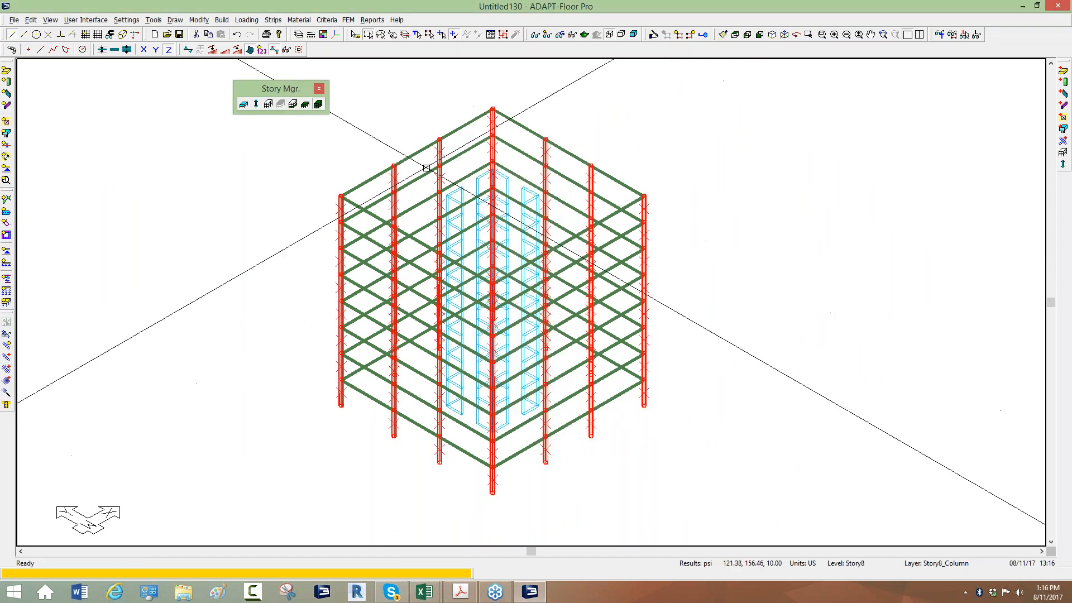
left_click(654, 36)
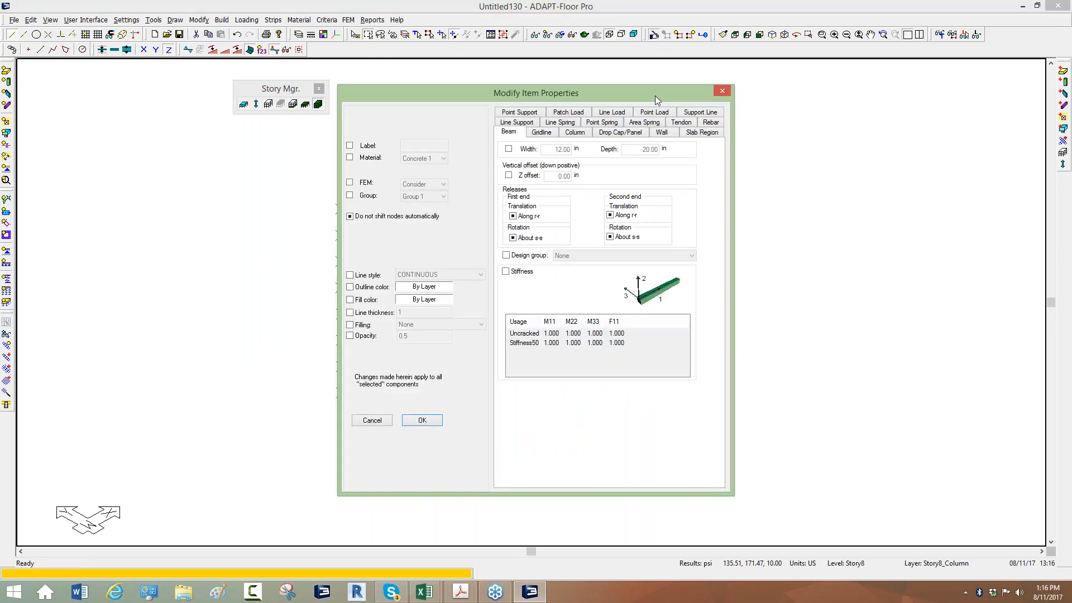
left_click(570, 135)
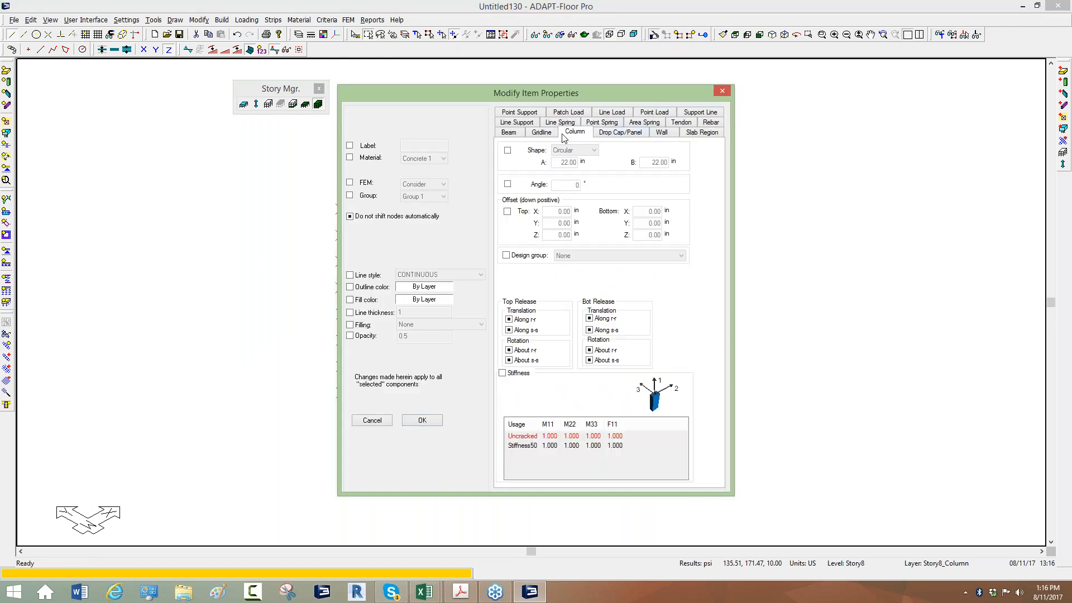
left_click(503, 373)
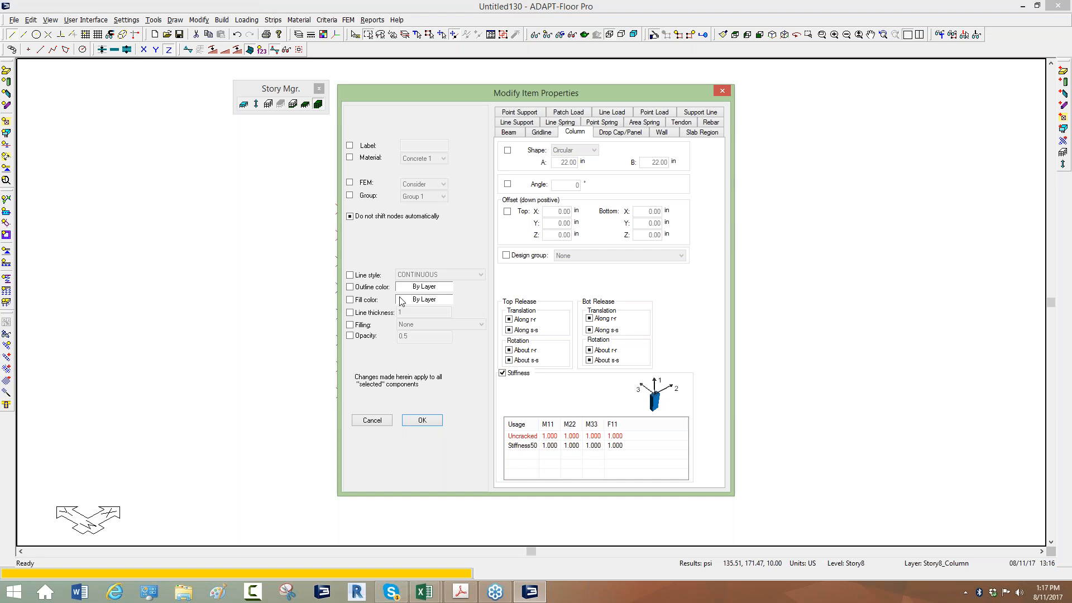
double_click(550, 446)
type("0.5")
double_click(579, 444)
left_click(579, 445)
double_click(573, 445)
type("0.5")
left_click(601, 445)
type("0.5")
key("Return")
left_click(422, 420)
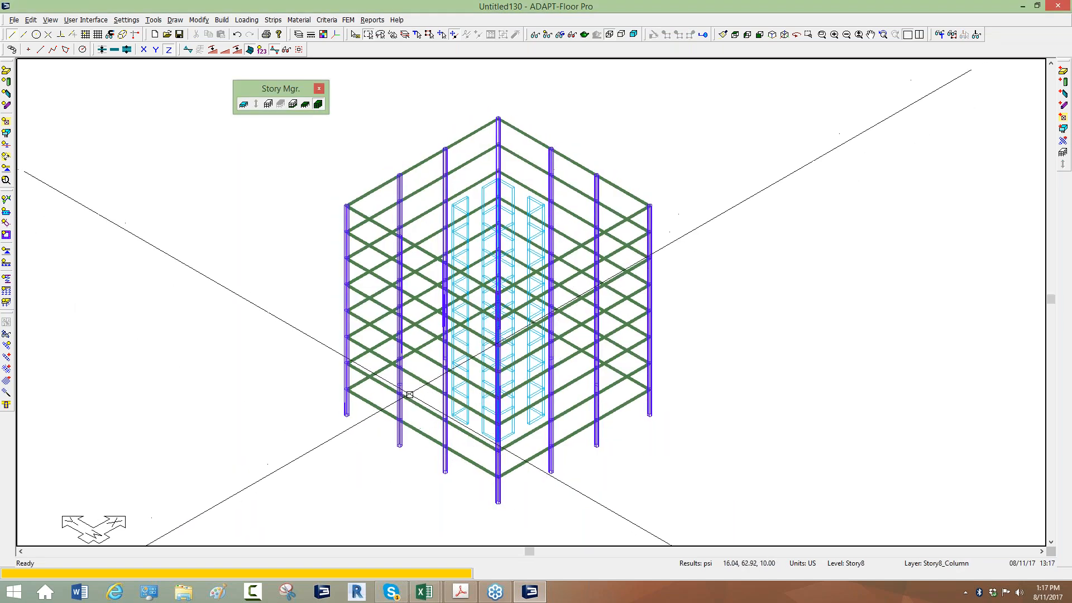
Examine the stiffness modifier usages available in the structural analysis options, and cancel without running the analysis
scroll(446, 98, "up", 3)
scroll(387, 273, "down", 2)
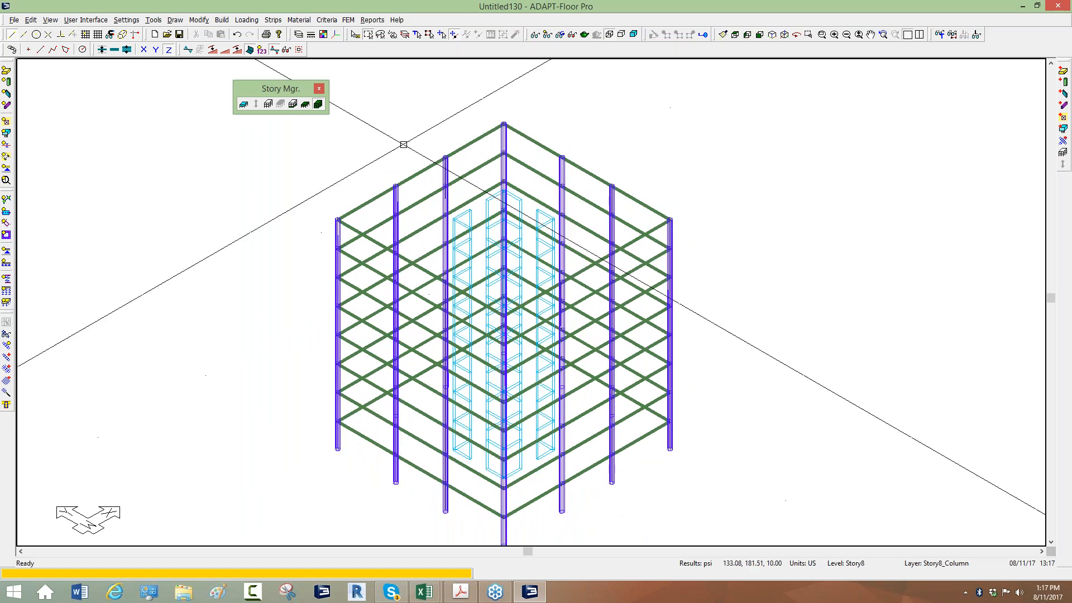
left_click(348, 21)
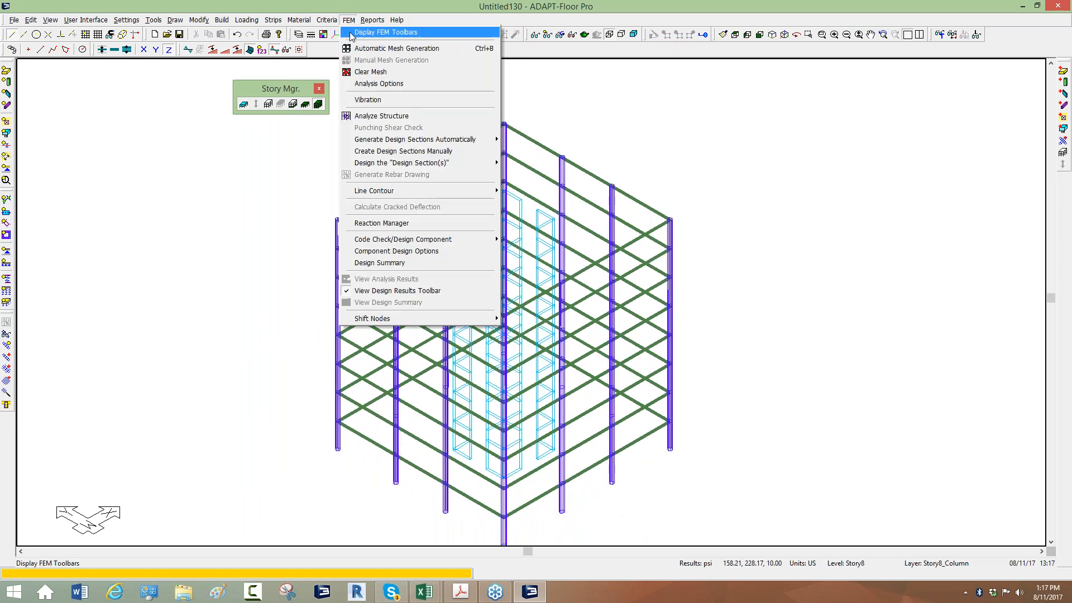
left_click(368, 100)
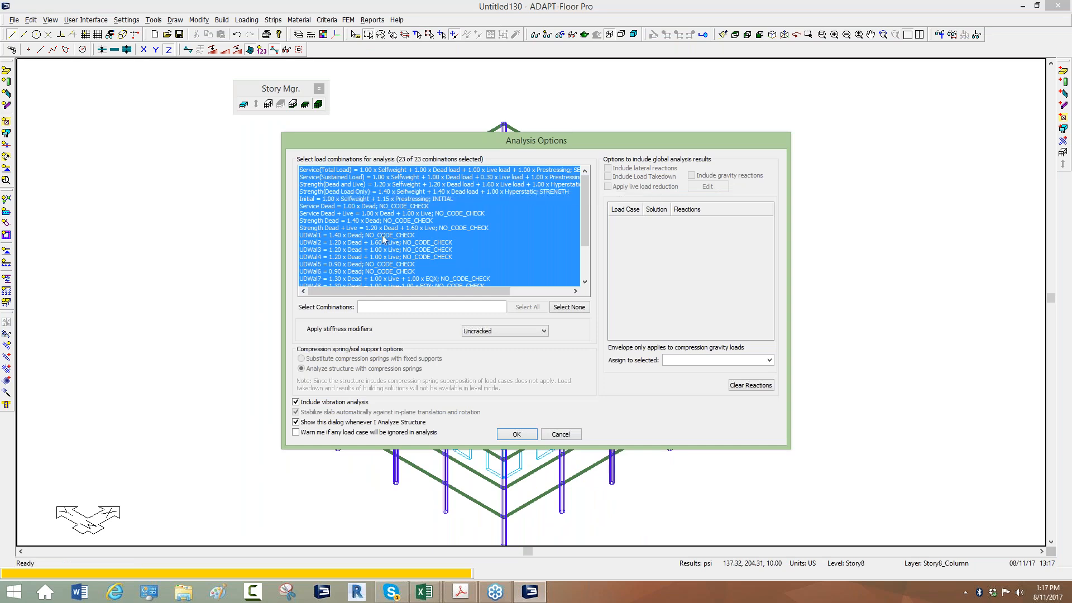
left_click(506, 331)
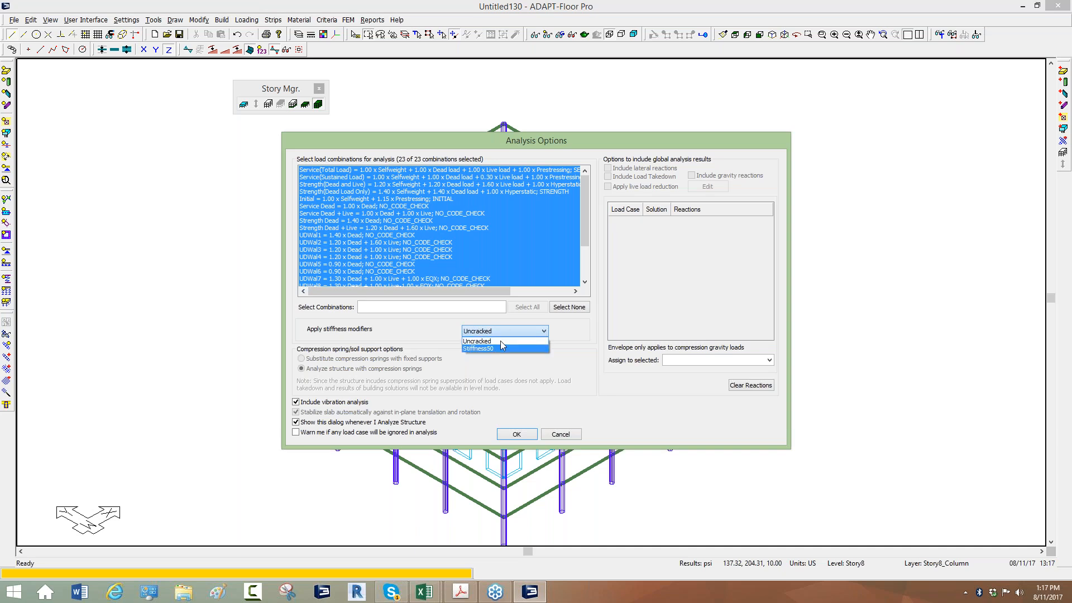
left_click(408, 329)
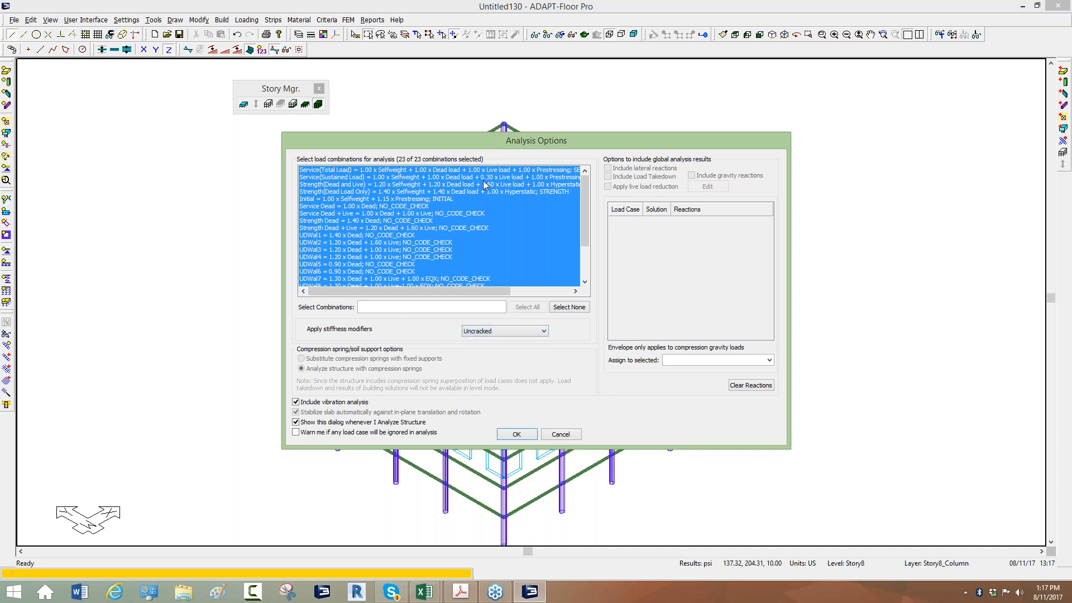
left_click(564, 437)
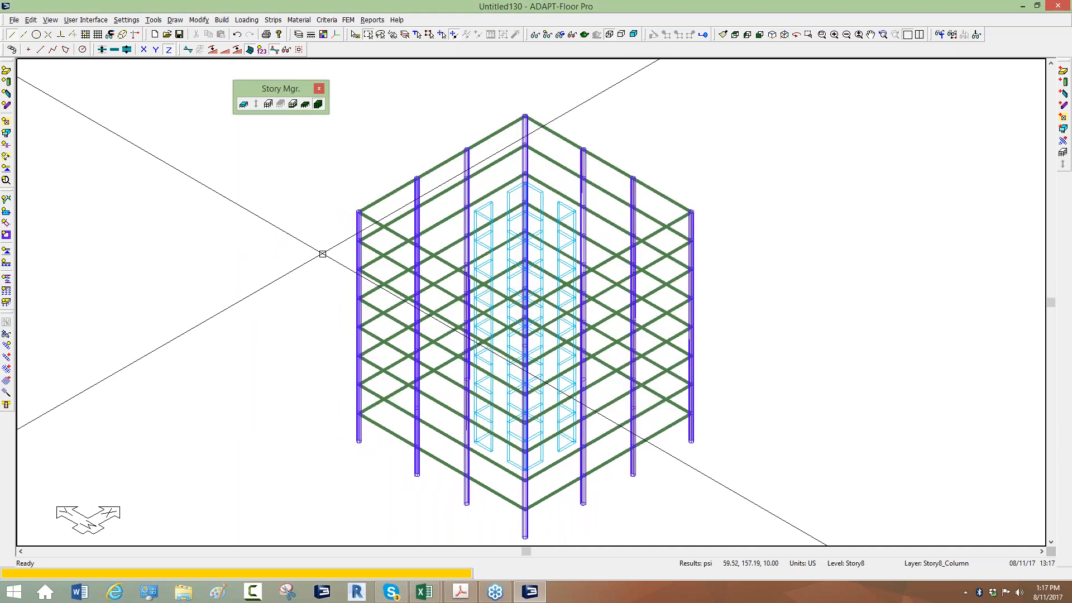
Remove the reserved Dead load and Live load cases, with their loads, from the Load Case Library
scroll(374, 433, "up", 1)
middle_click_drag(373, 433, 372, 421)
scroll(434, 355, "down", 2)
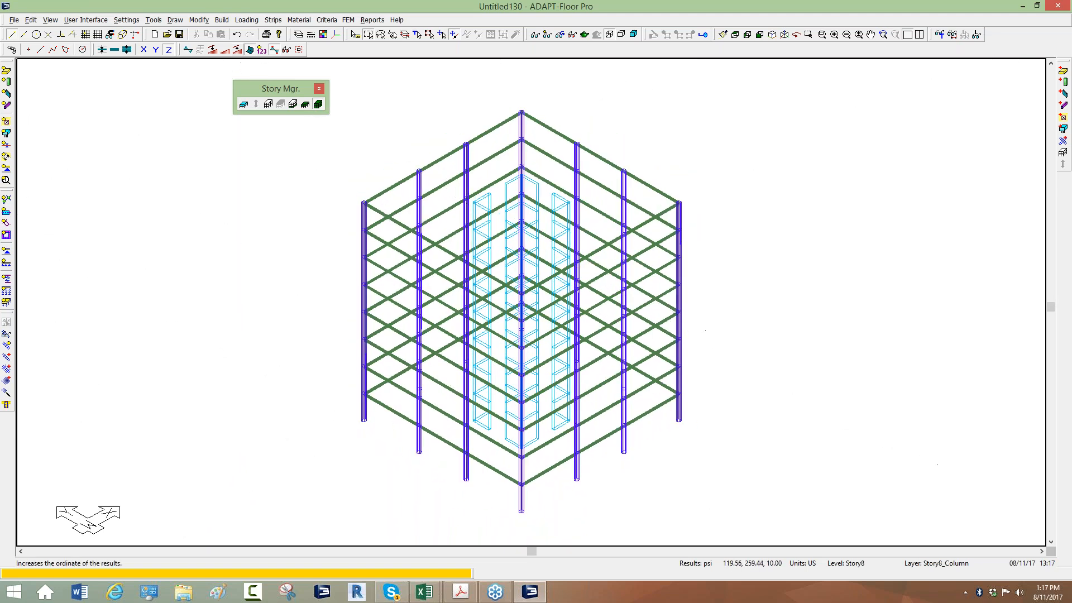
left_click(246, 20)
left_click(254, 50)
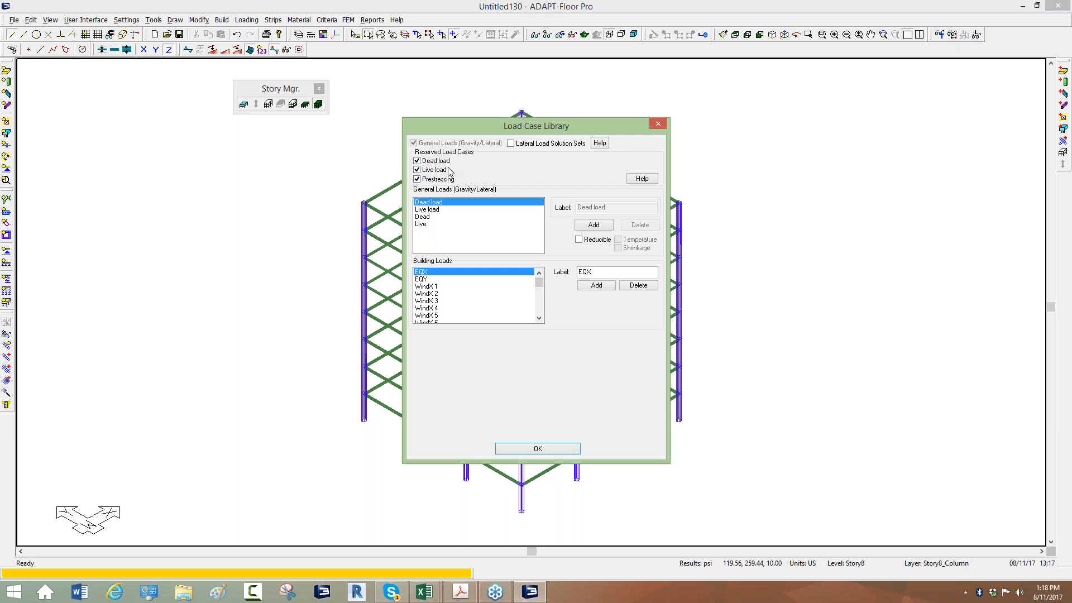
left_click(416, 161)
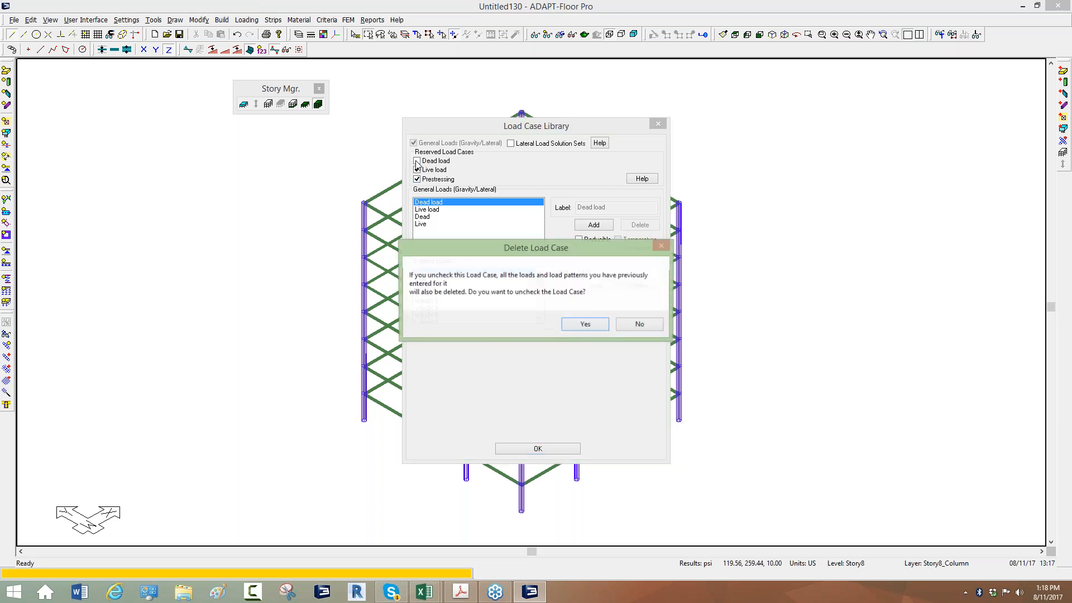
left_click(586, 326)
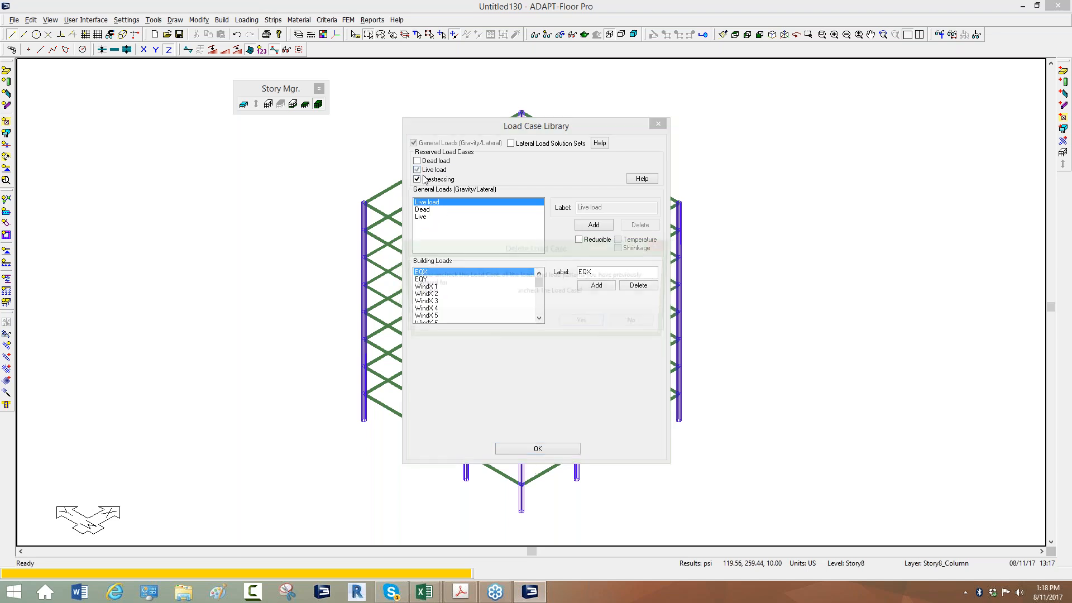
left_click(422, 170)
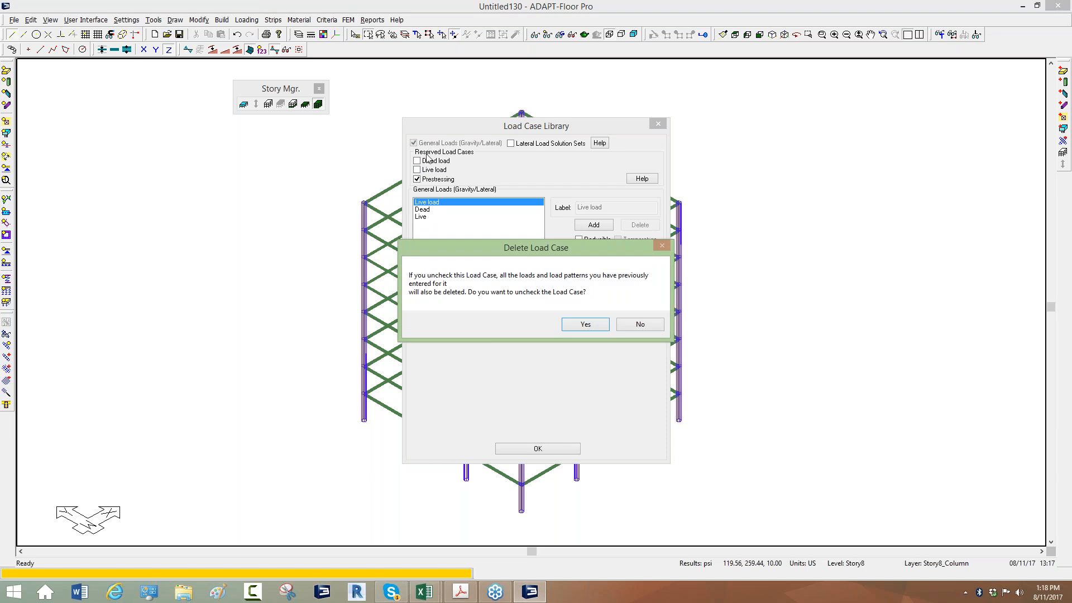
left_click(585, 325)
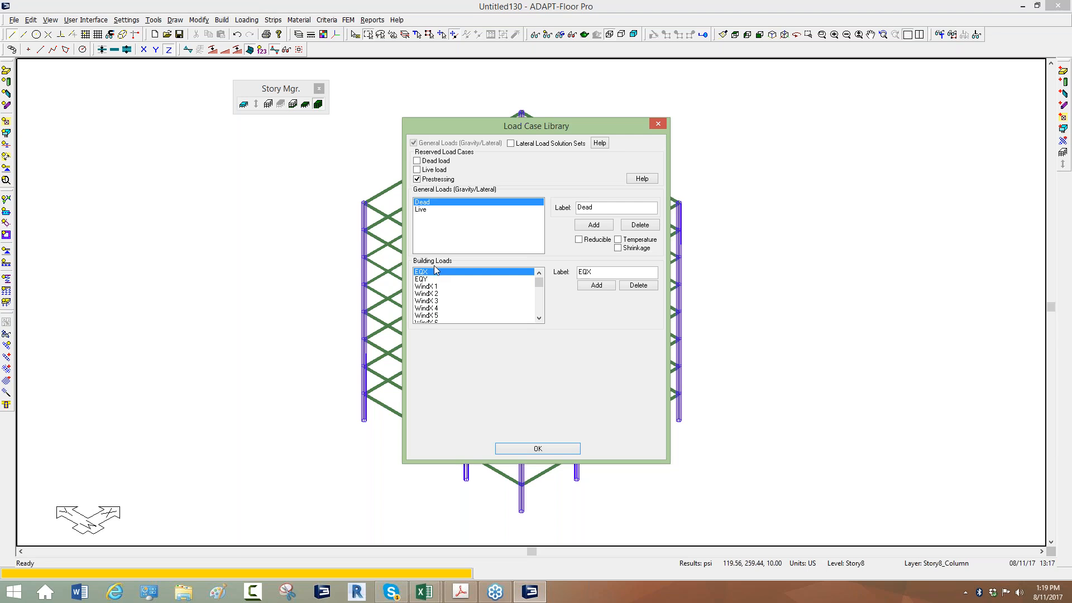
left_click(527, 449)
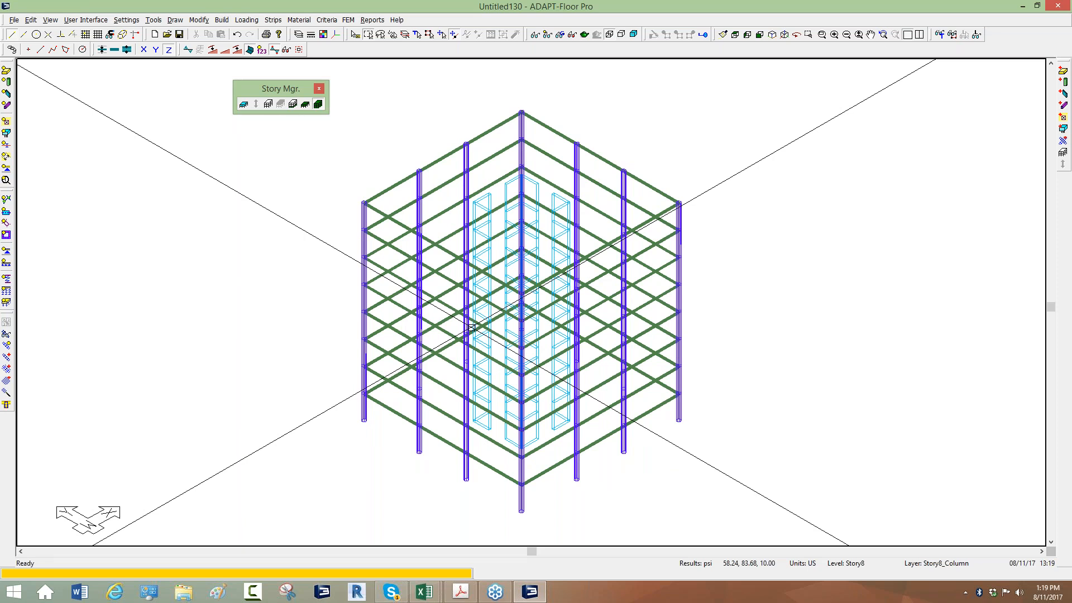
Display one level at a time, stepping down to Story2 and back up to Story4
left_click(305, 107)
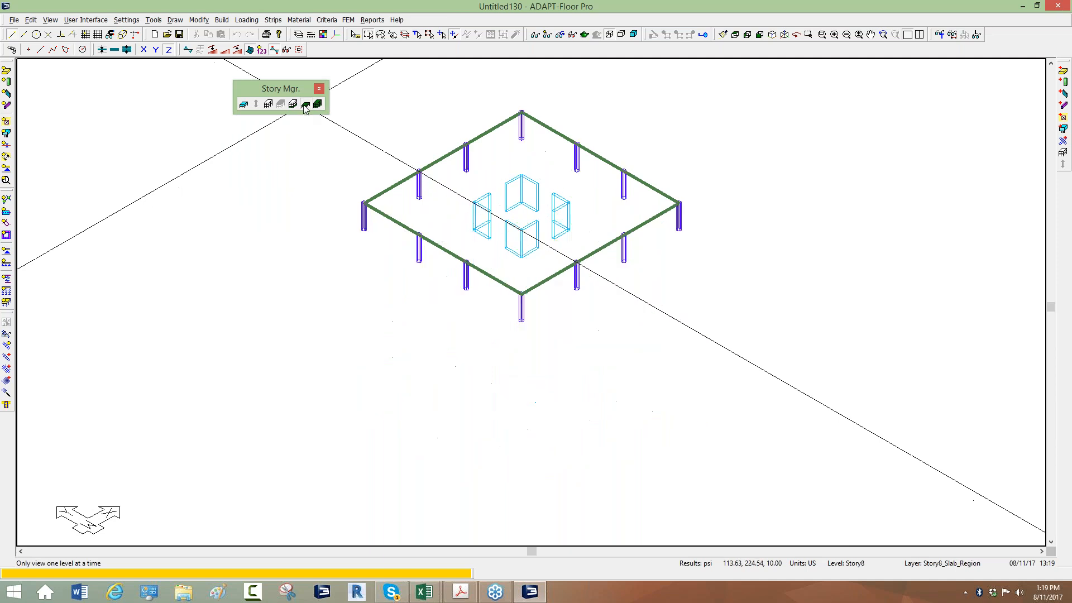
left_click(293, 105)
left_click(294, 105)
left_click(293, 105)
left_click(293, 105)
left_click(294, 105)
left_click(294, 105)
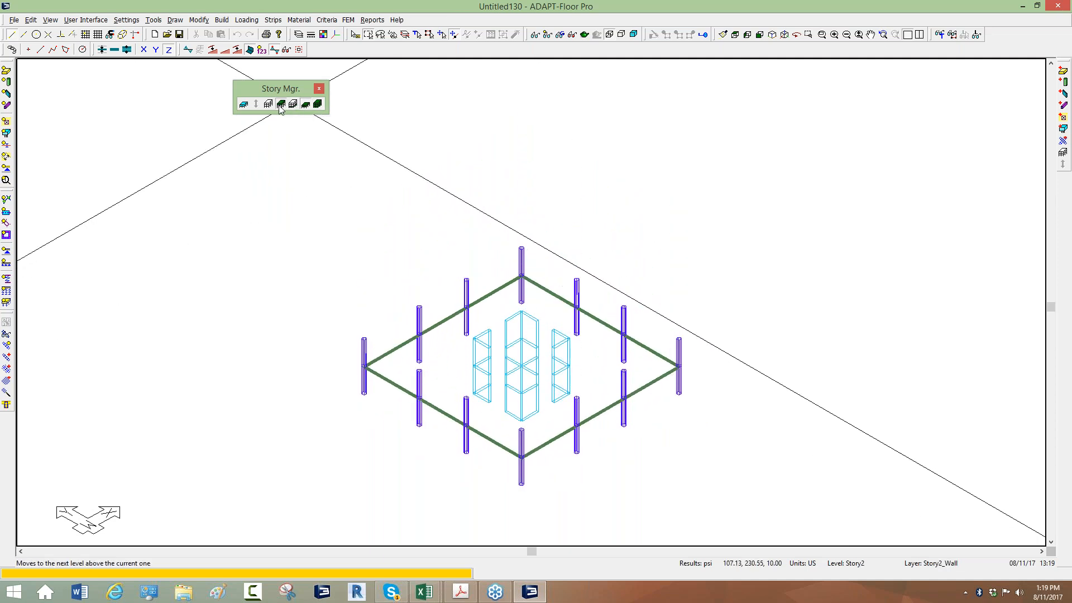
left_click(281, 106)
left_click(281, 106)
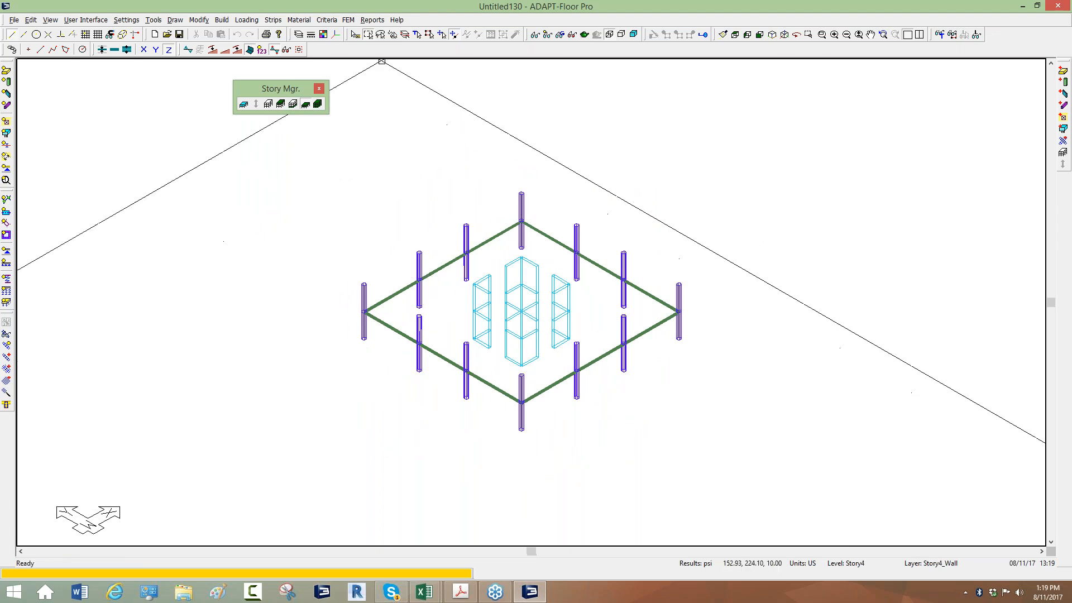
Examine the support condition options for the far ends of walls and columns in the analysis/design criteria, and close the criteria
left_click(333, 23)
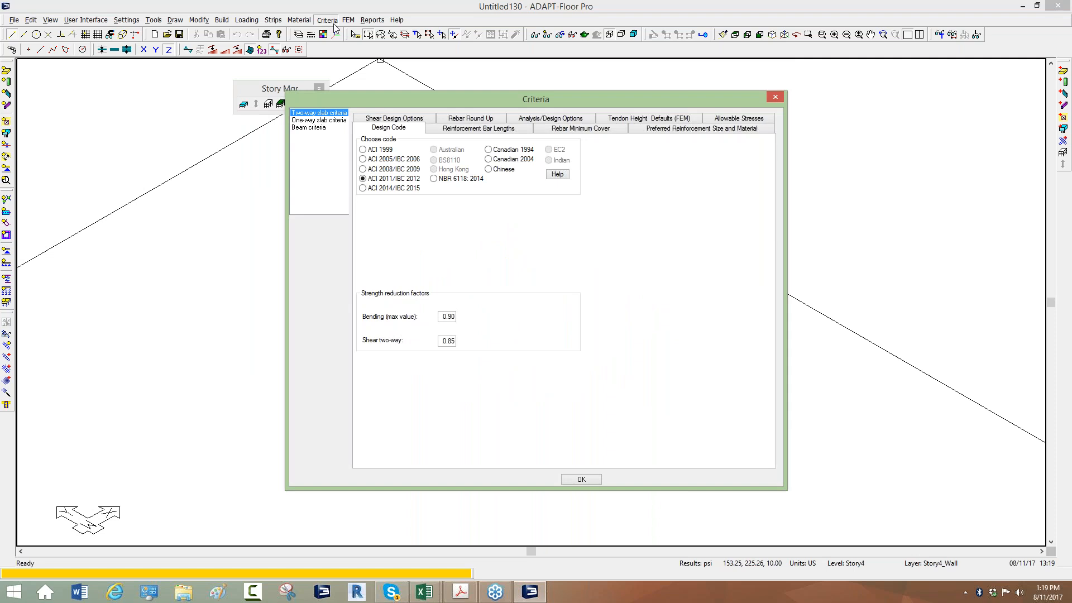
left_click(527, 120)
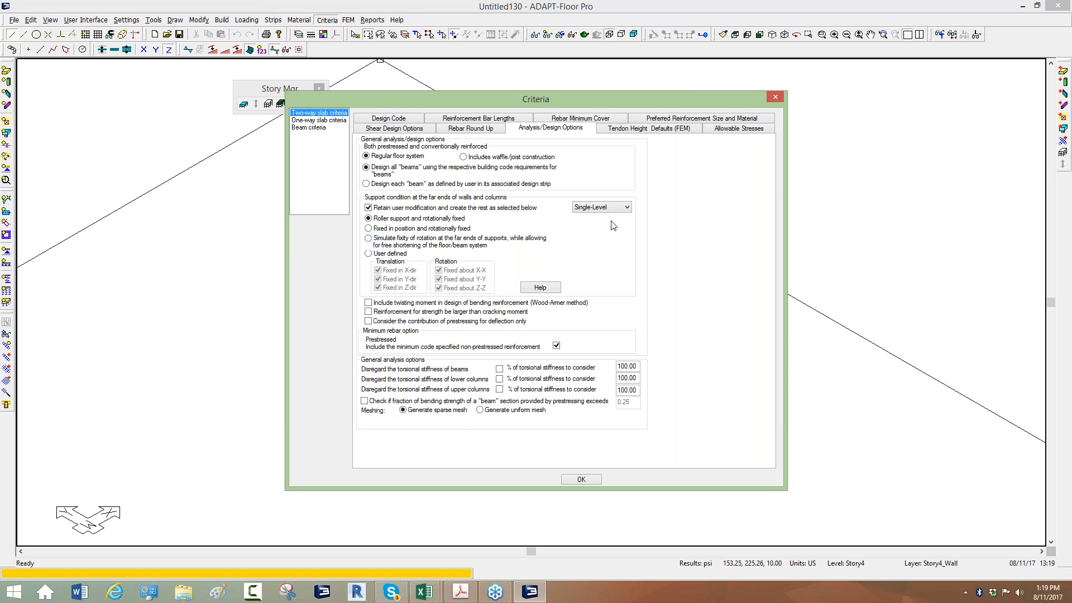
left_click(630, 207)
left_click(615, 224)
left_click(775, 97)
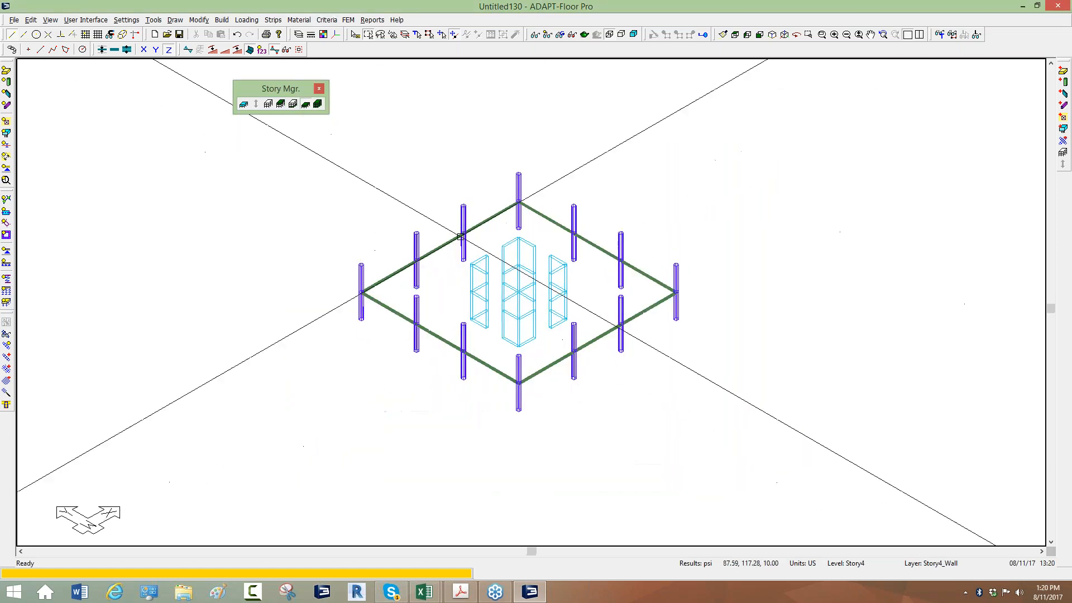
Delete the five default load combinations, Service(Total Load) through Initial, from the combinations list
left_click(246, 20)
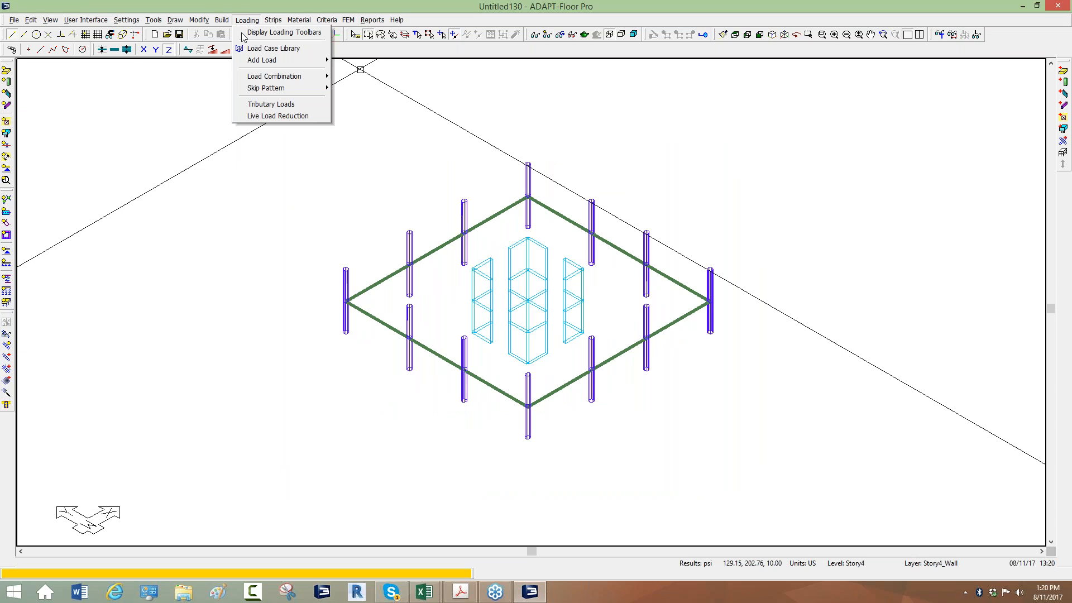
mouse_move(279, 77)
left_click(360, 78)
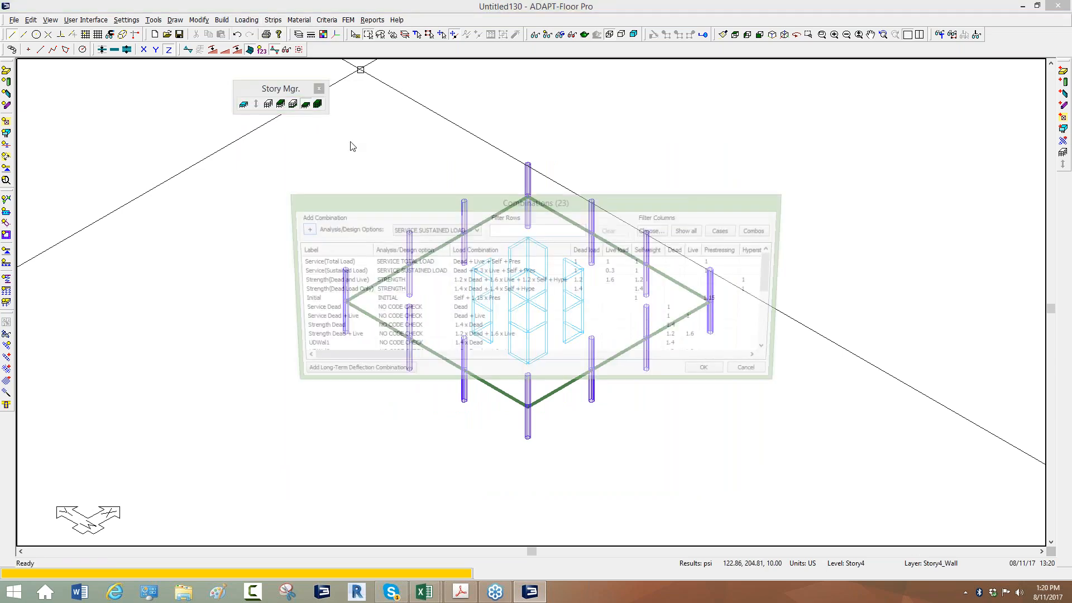
left_click_drag(346, 206, 243, 166)
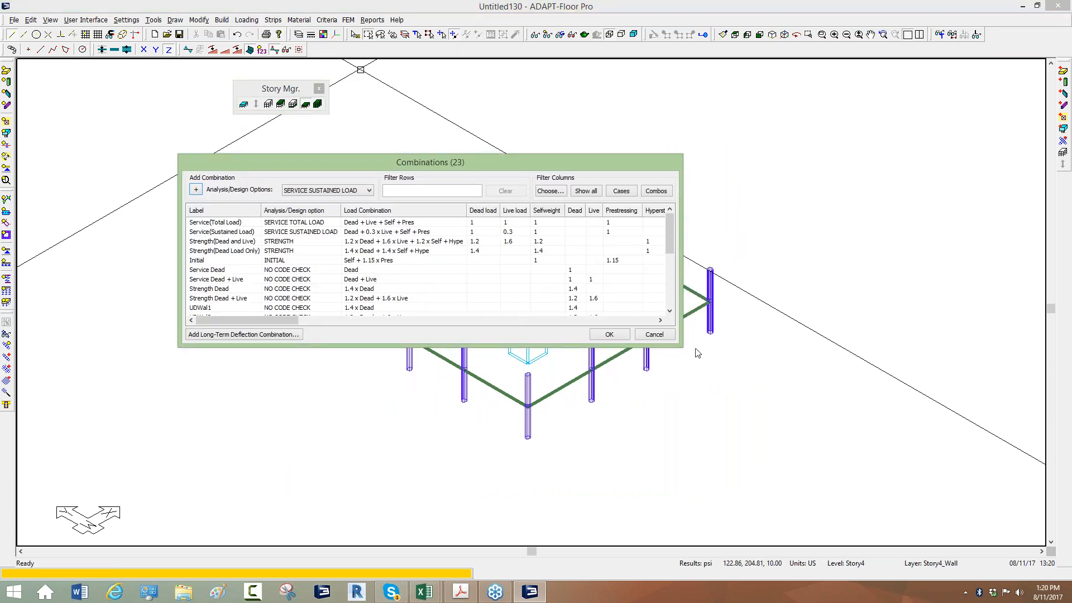
left_click_drag(680, 345, 931, 578)
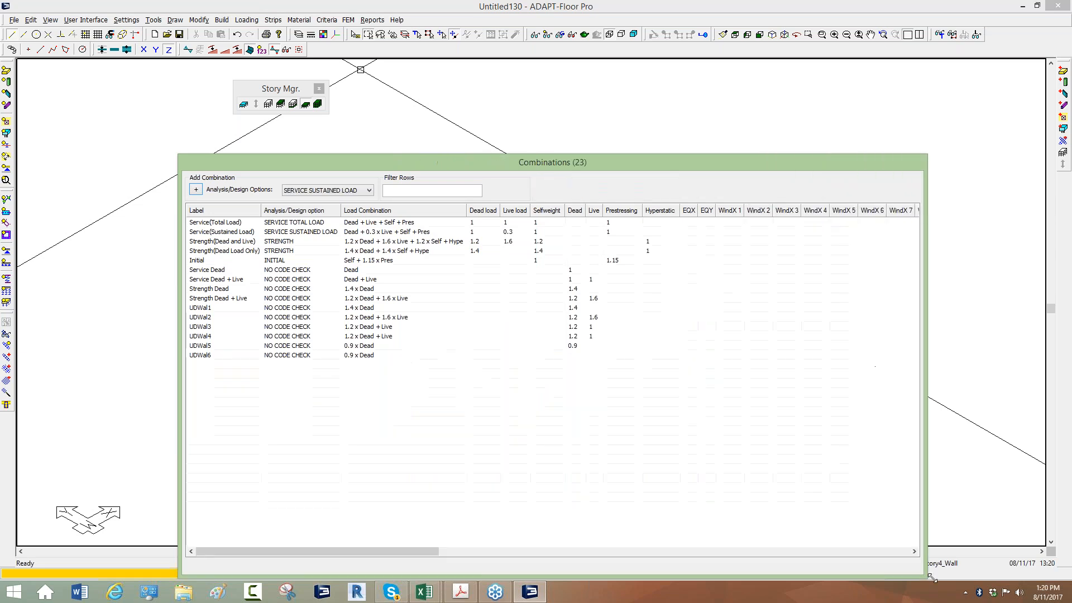
left_click_drag(471, 160, 373, 83)
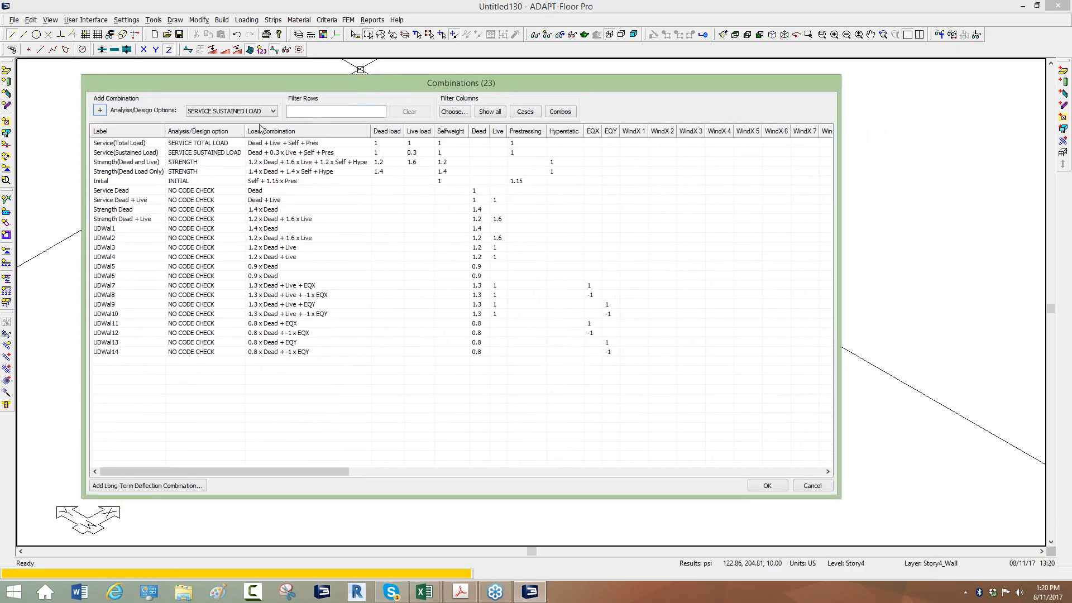
left_click(135, 144)
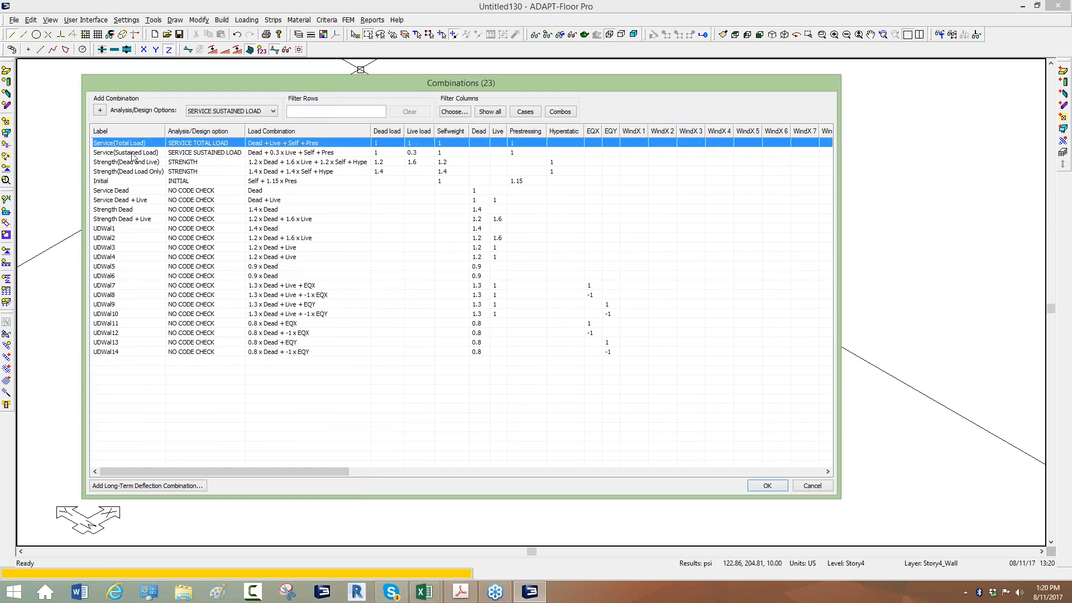
left_click(107, 181, "shift")
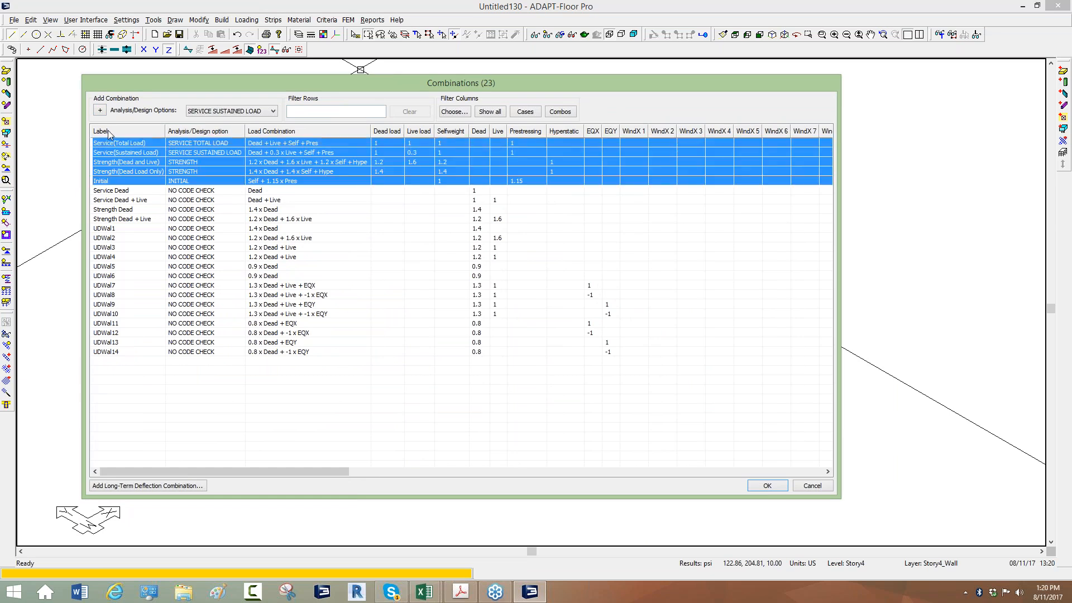
key("Delete")
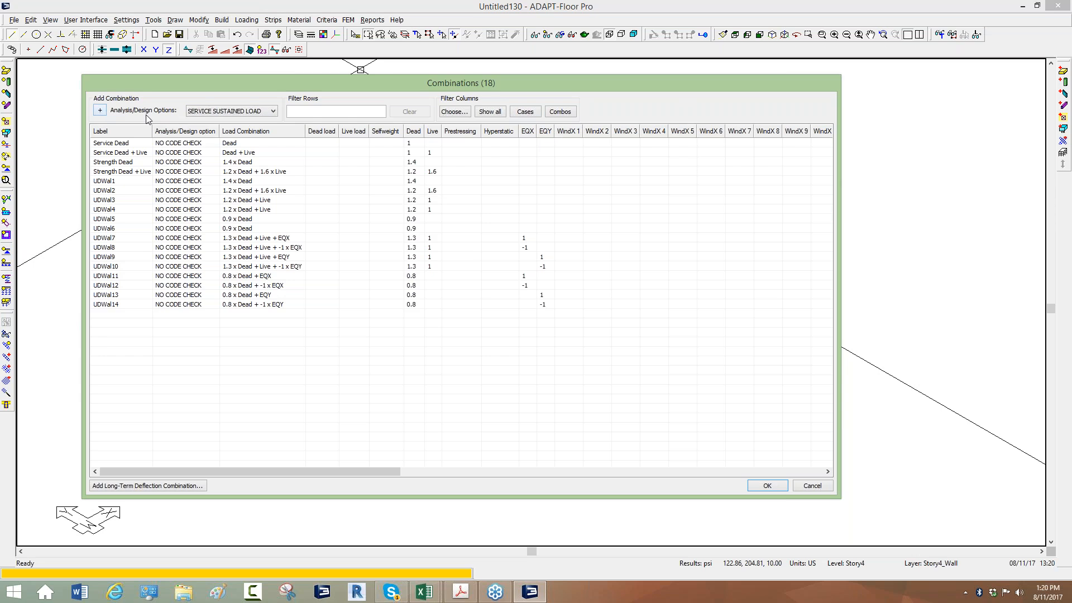
Add a NO CODE CHECK load combination labelled TESTX_WIND with a factor of 1 on WindX 1, and accept the combinations
left_click(200, 111)
left_click(197, 158)
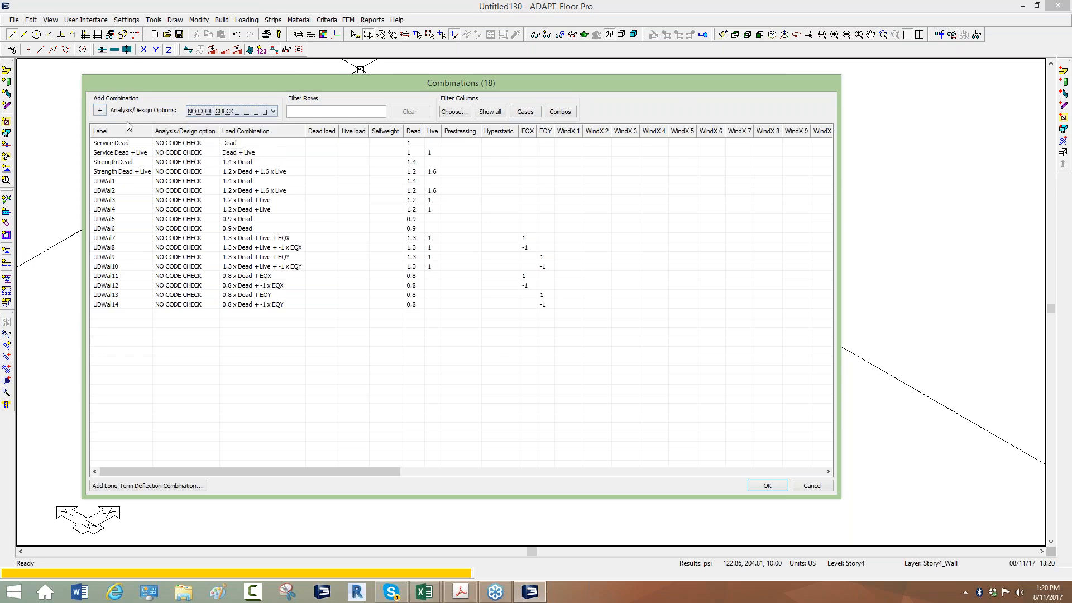
left_click(99, 110)
left_click(109, 314)
left_click(109, 314)
type("TESTX_WIND")
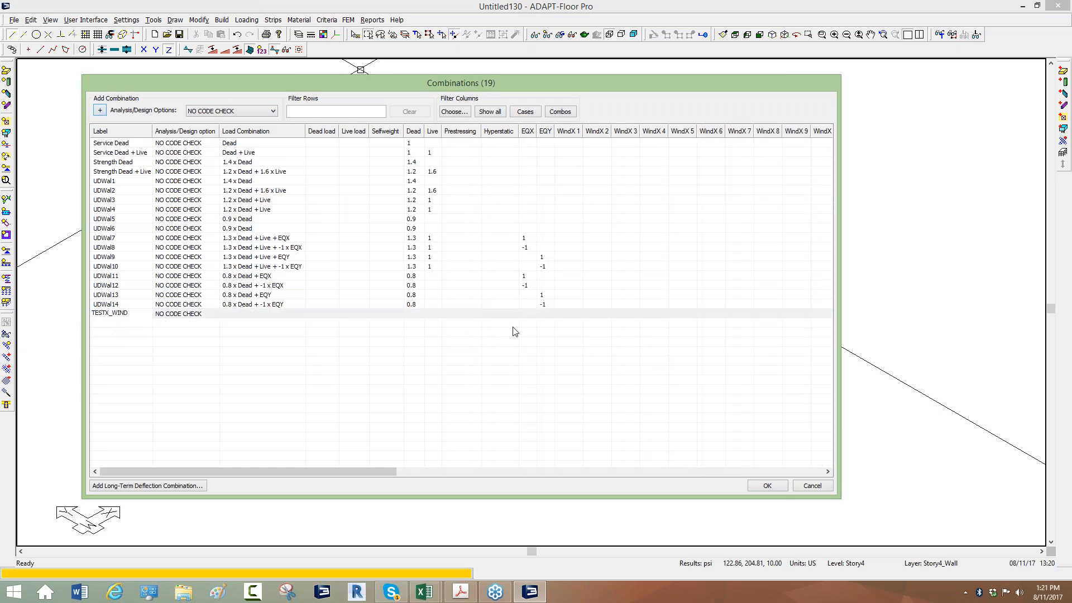
left_click(571, 316)
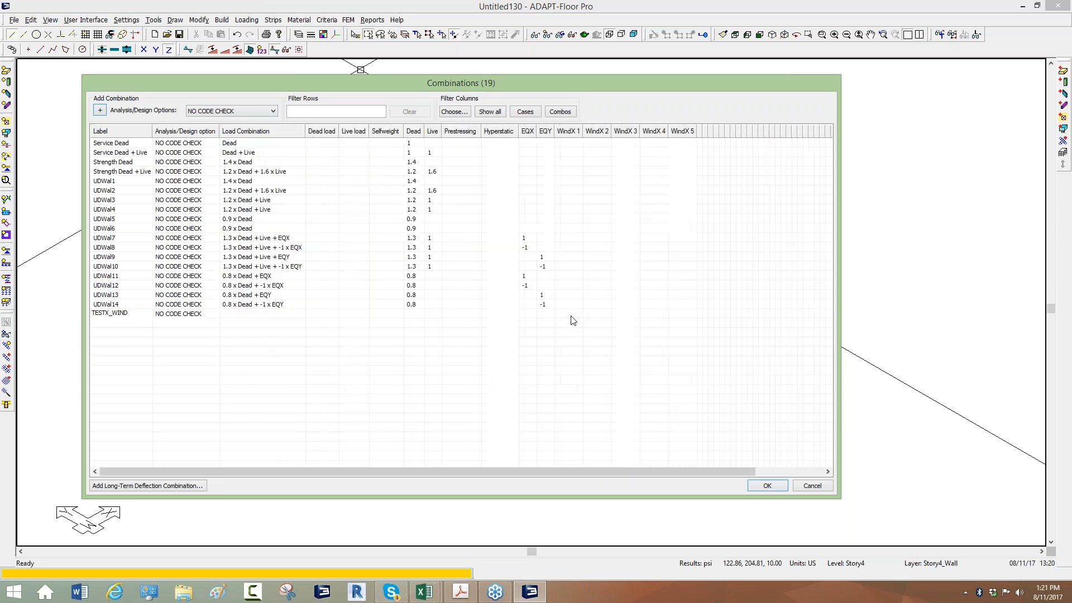
left_click(596, 332)
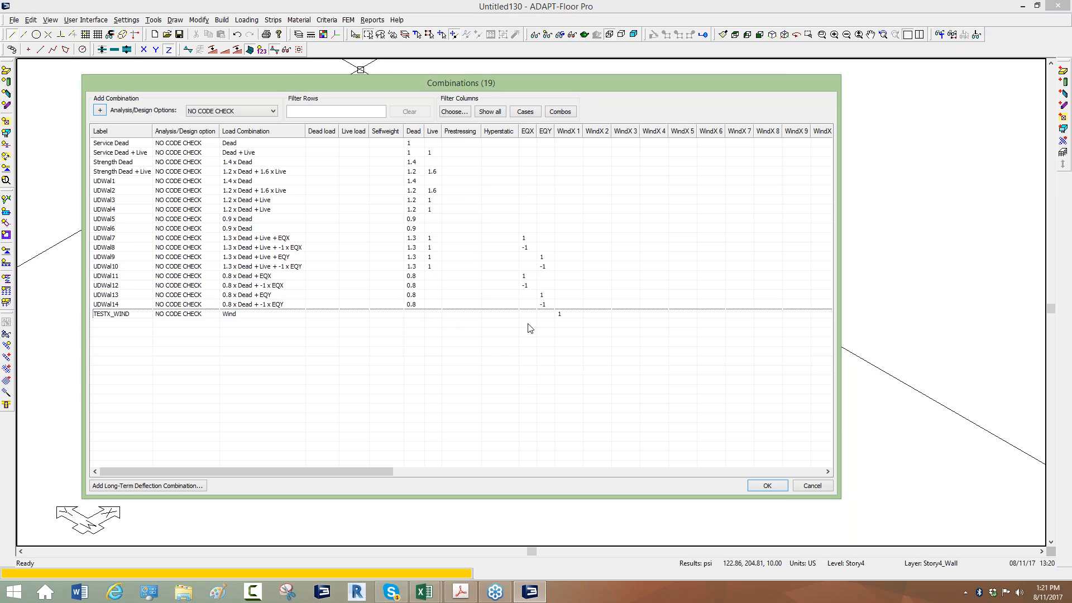
left_click(780, 488)
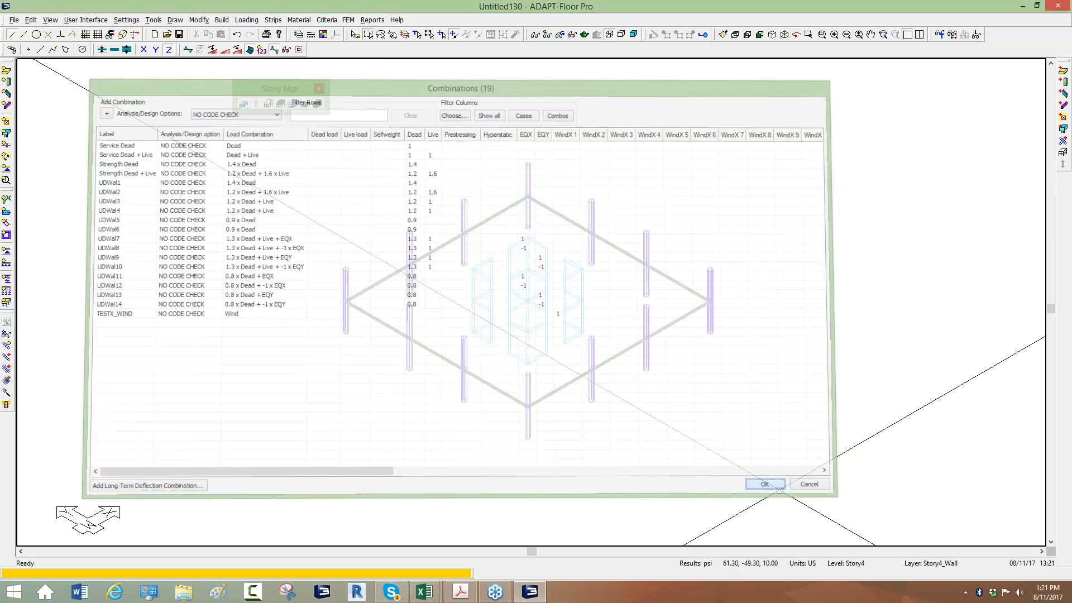
Display all levels together and generate the finite element mesh automatically for the whole structure, with automatic node shifting
middle_click_drag(220, 332, 182, 330)
scroll(374, 352, "down", 3)
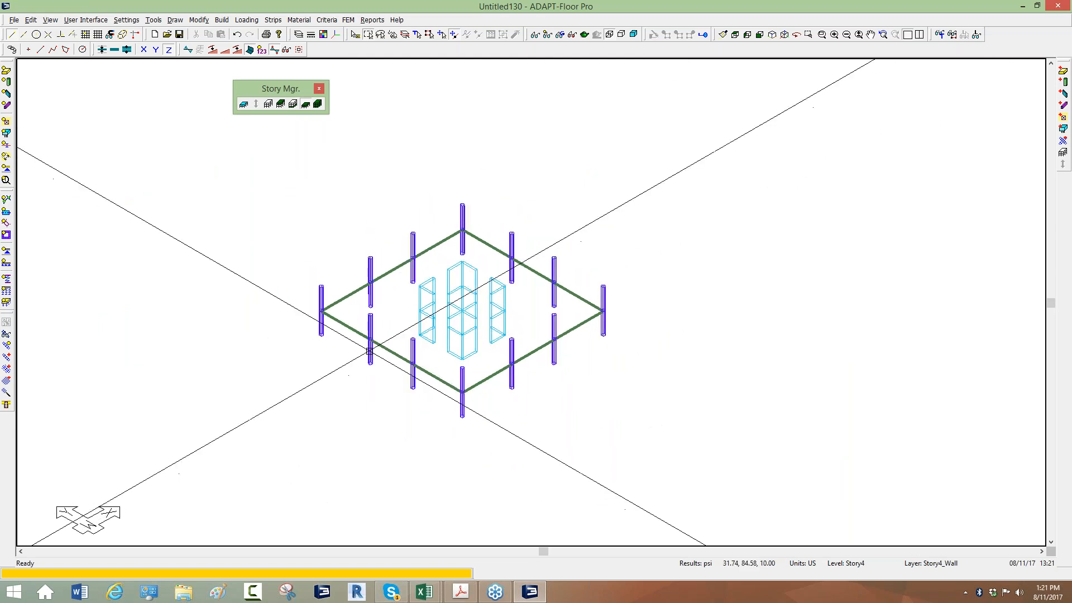
scroll(474, 438, "up", 2)
scroll(479, 228, "down", 1)
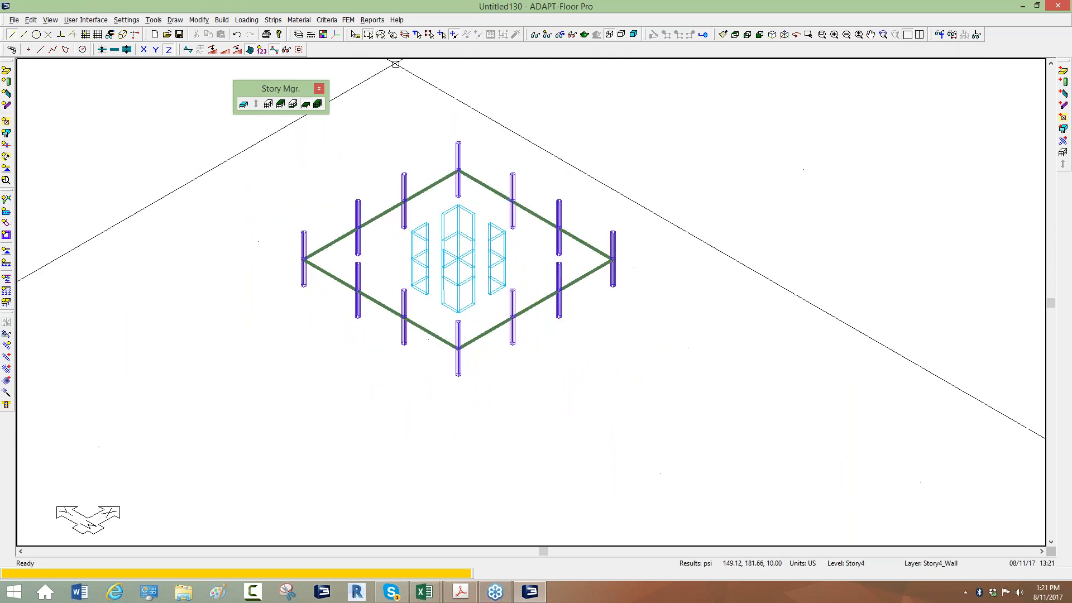
left_click(319, 104)
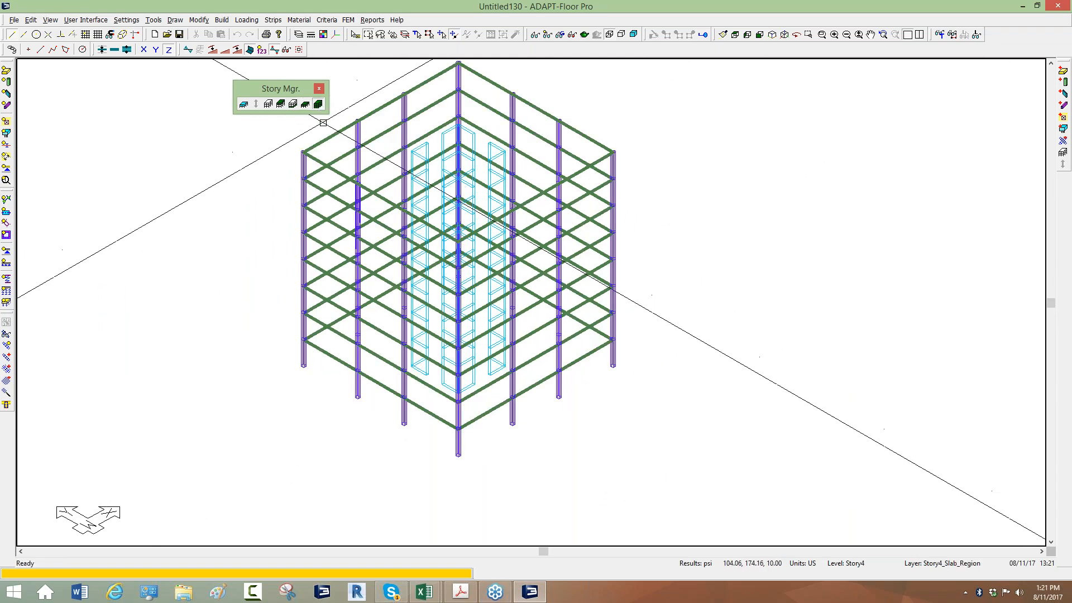
left_click(349, 20)
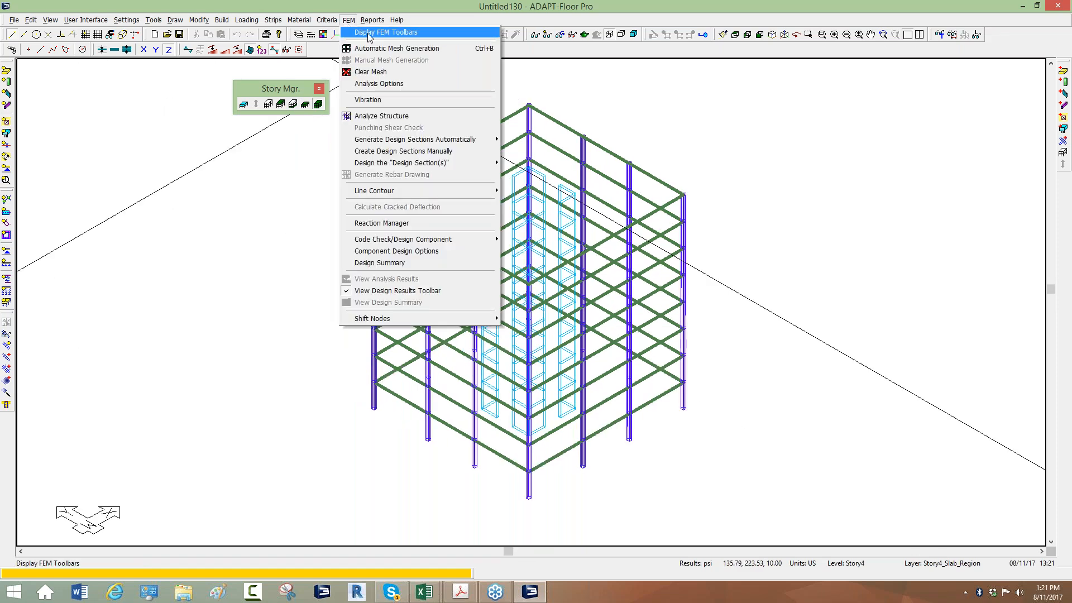
left_click(380, 48)
double_click(575, 272)
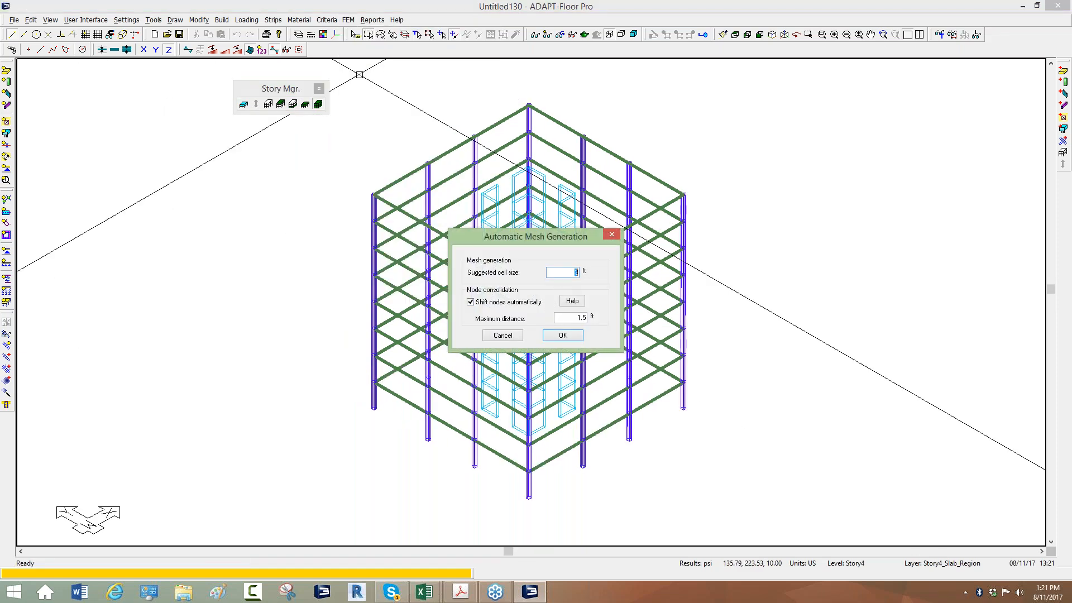
left_click(563, 335)
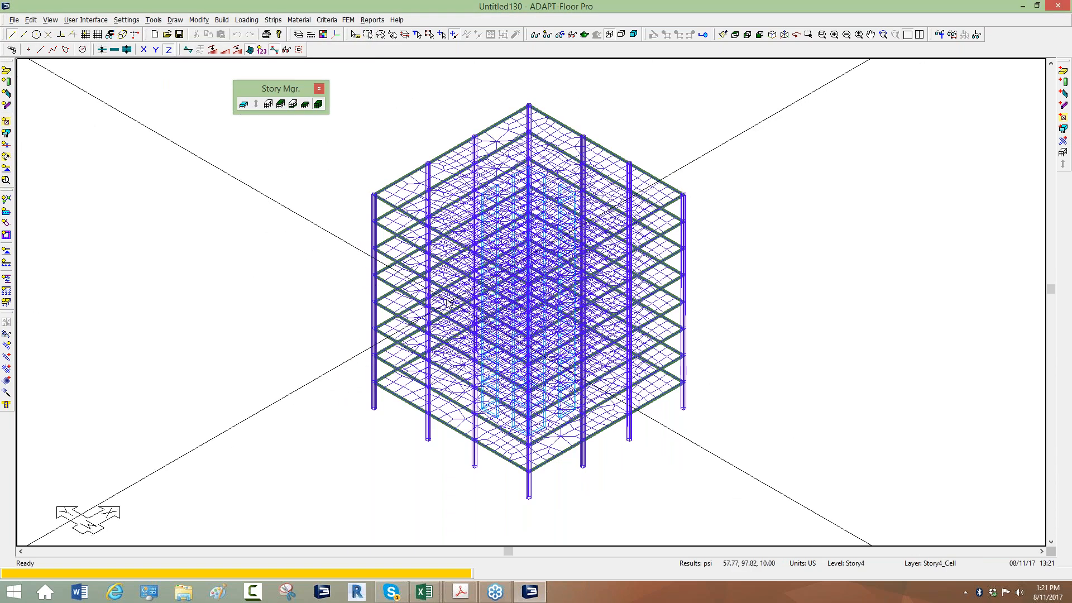
Examine the sparse and uniform meshing options in the analysis/design criteria, and close the criteria unchanged
left_click(327, 22)
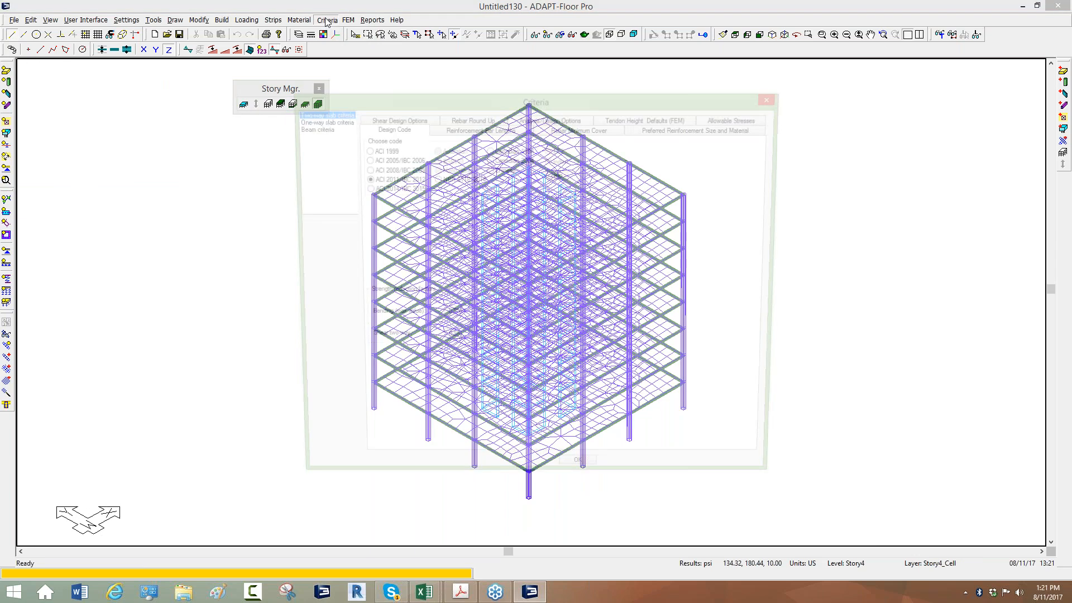
left_click(562, 122)
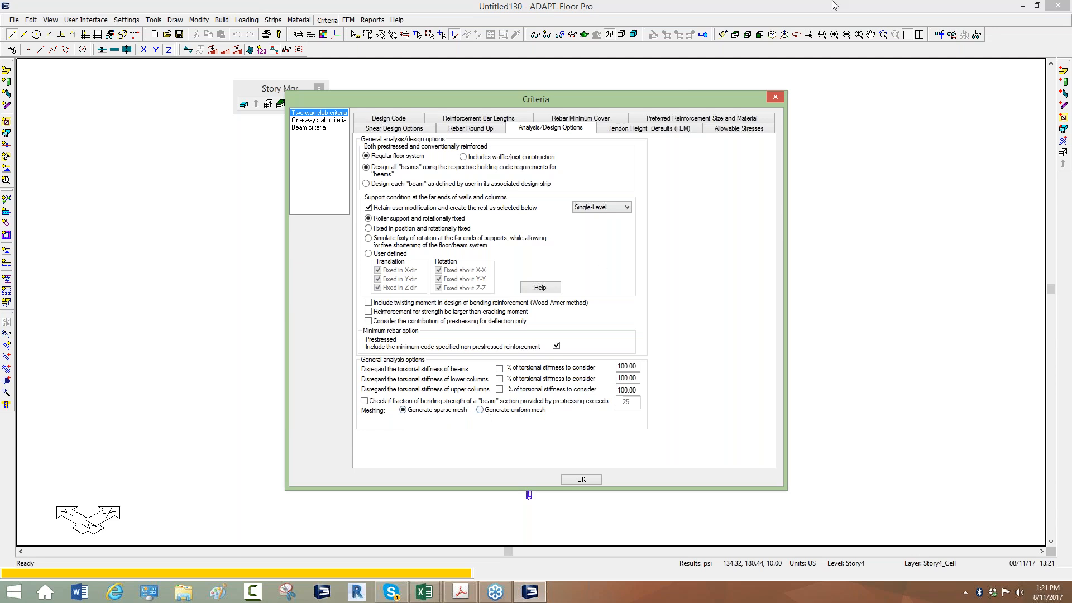
left_click(776, 98)
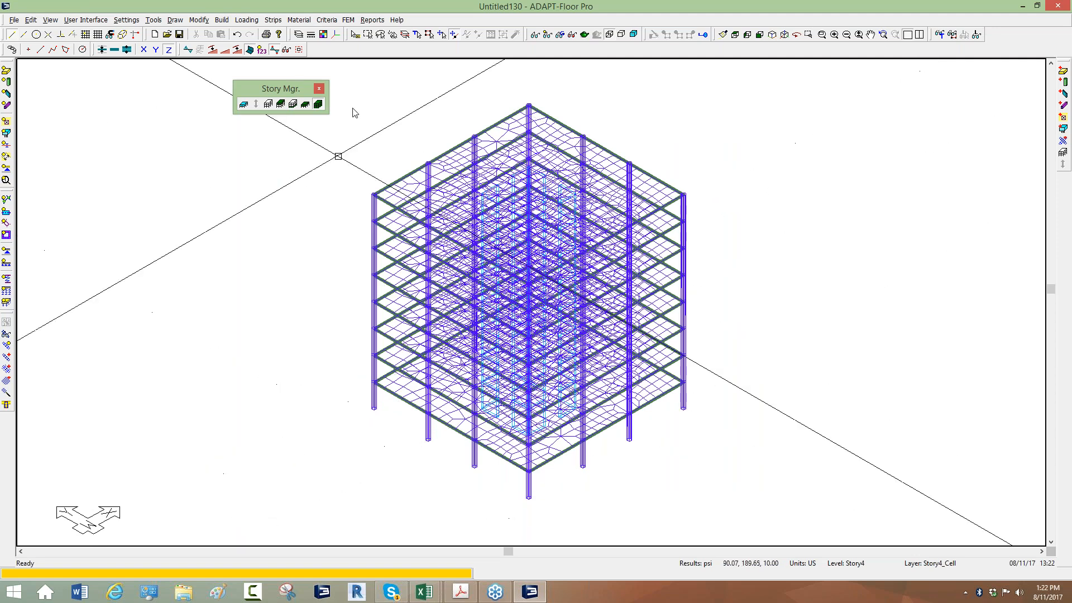
Save the model as Model2 in the ADAPT_Etabs_2017 folder
left_click(14, 21)
left_click(36, 74)
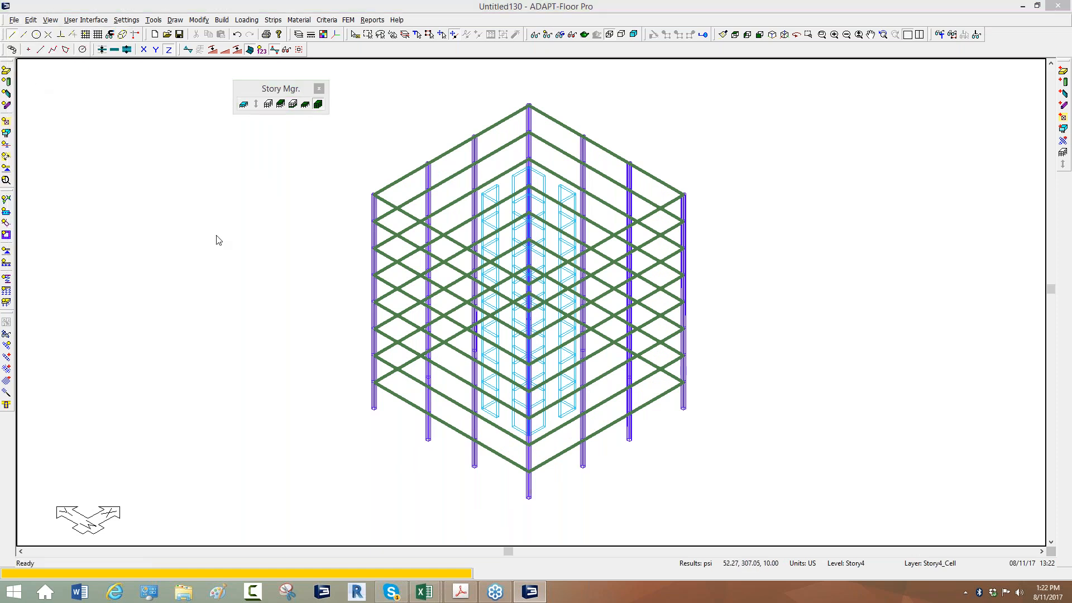
type("Model2")
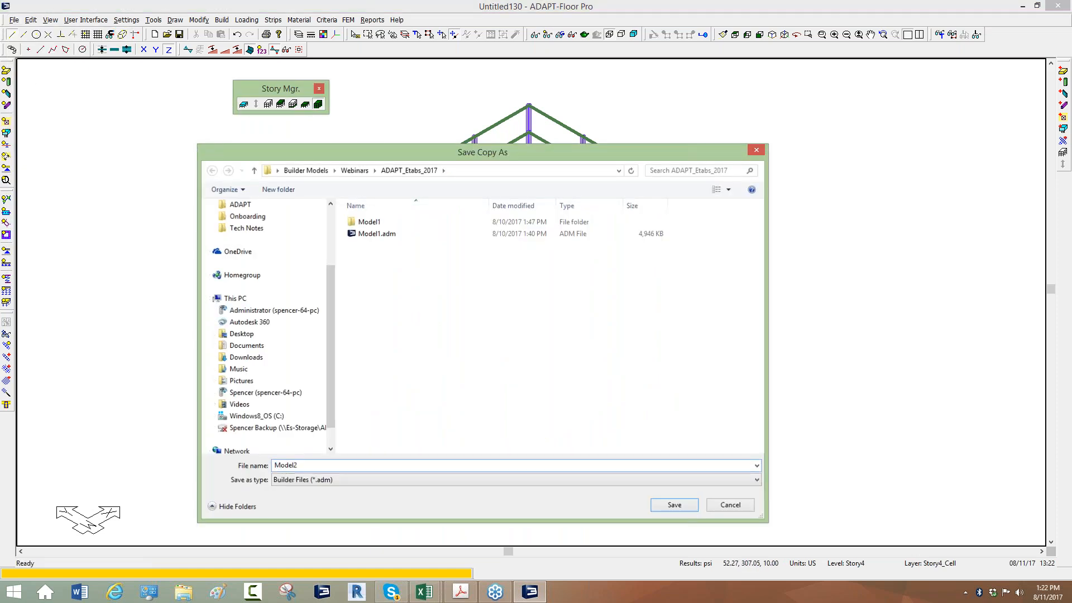
key("Return")
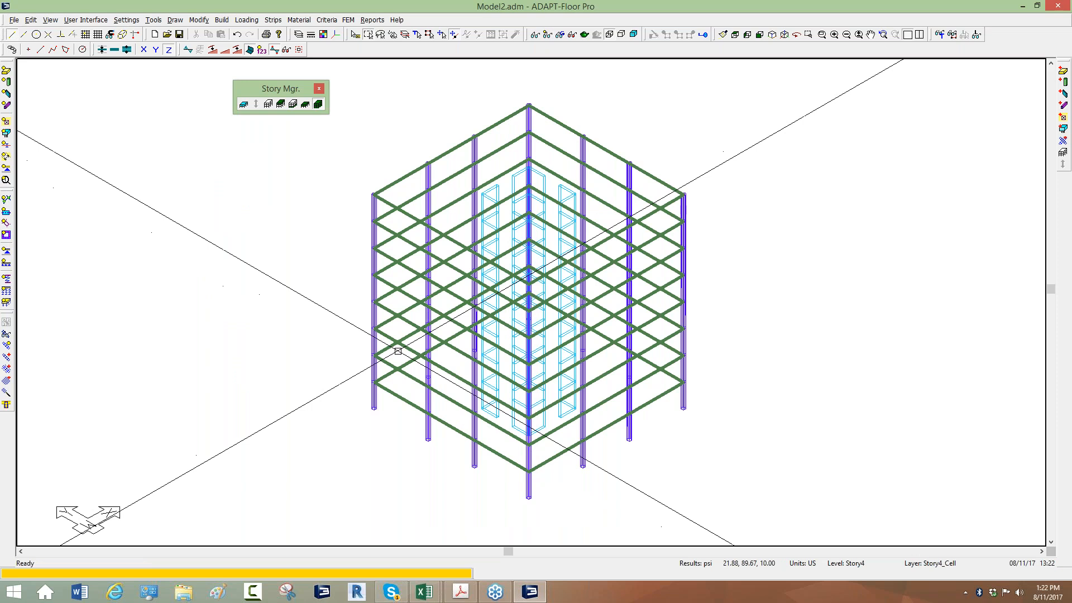
Examine the load combinations offered for a single-level analysis of Story4, and cancel without running the analysis
left_click(308, 104)
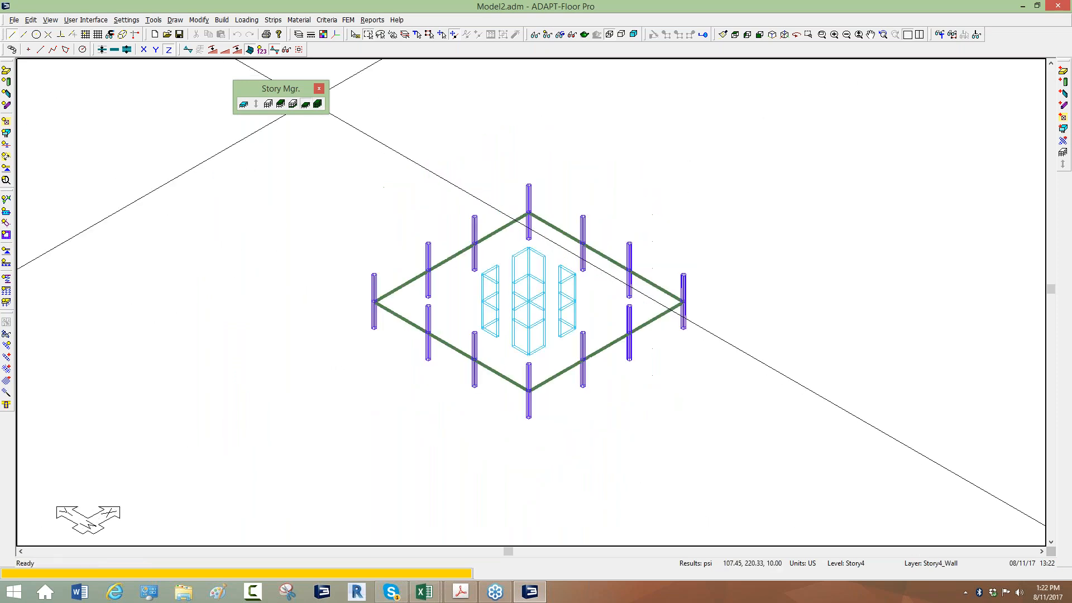
left_click(349, 20)
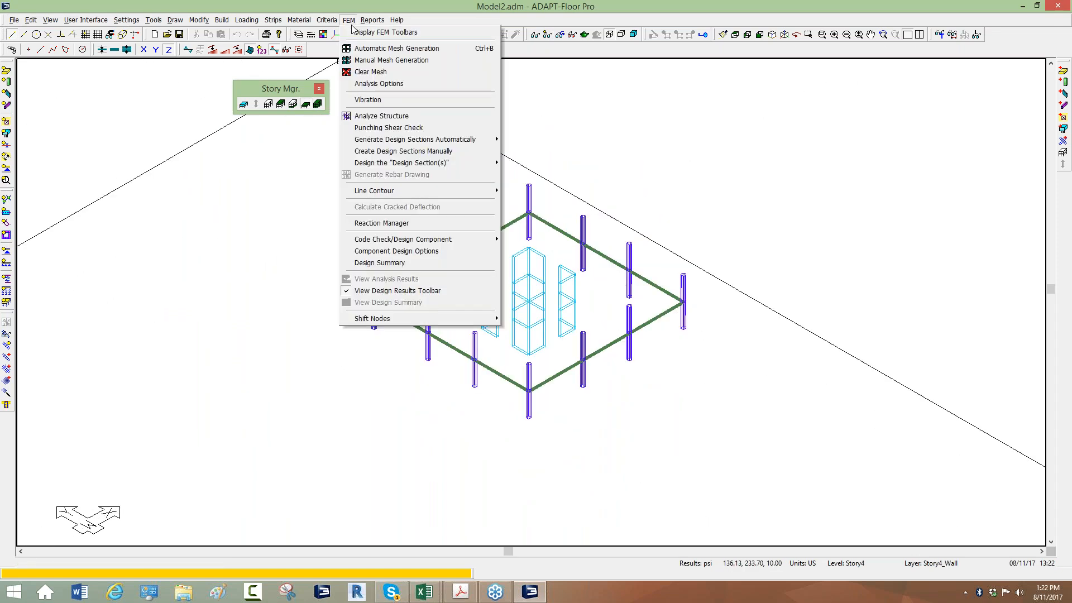
left_click(369, 116)
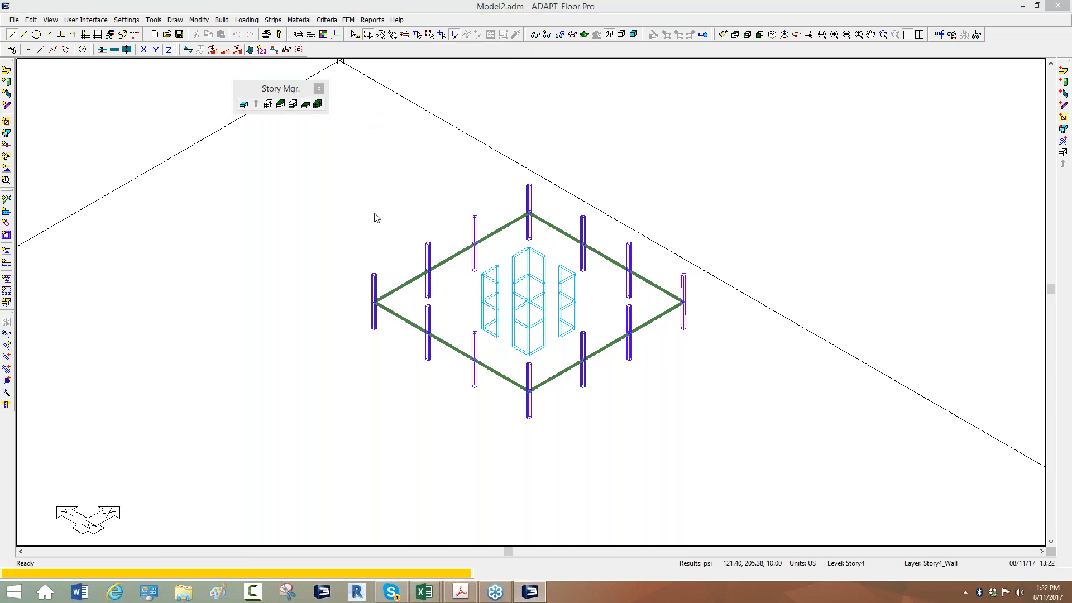
left_click(546, 229)
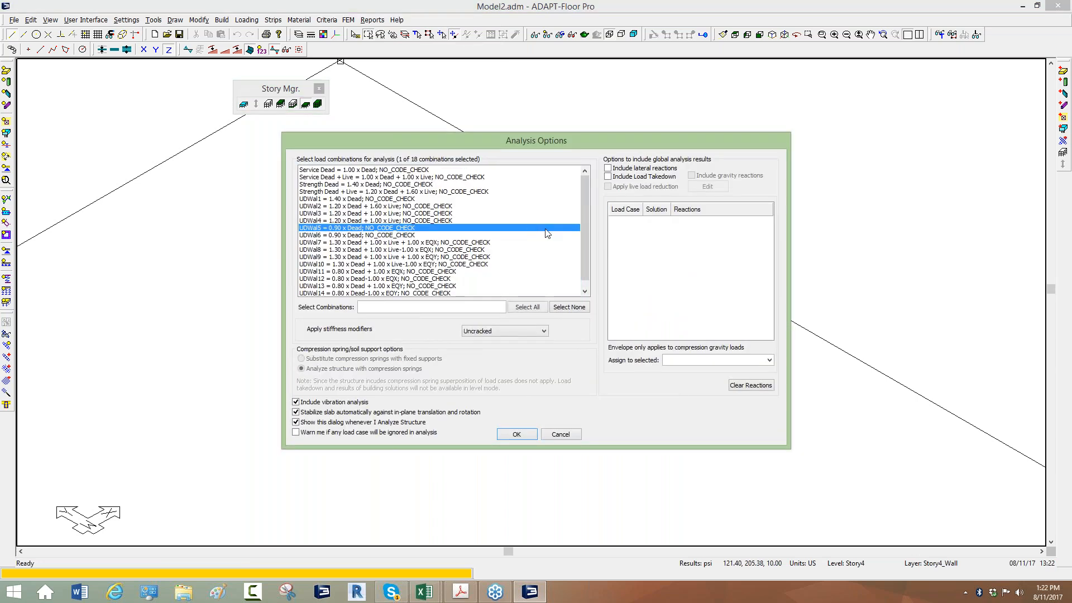
scroll(585, 207, "down", 1)
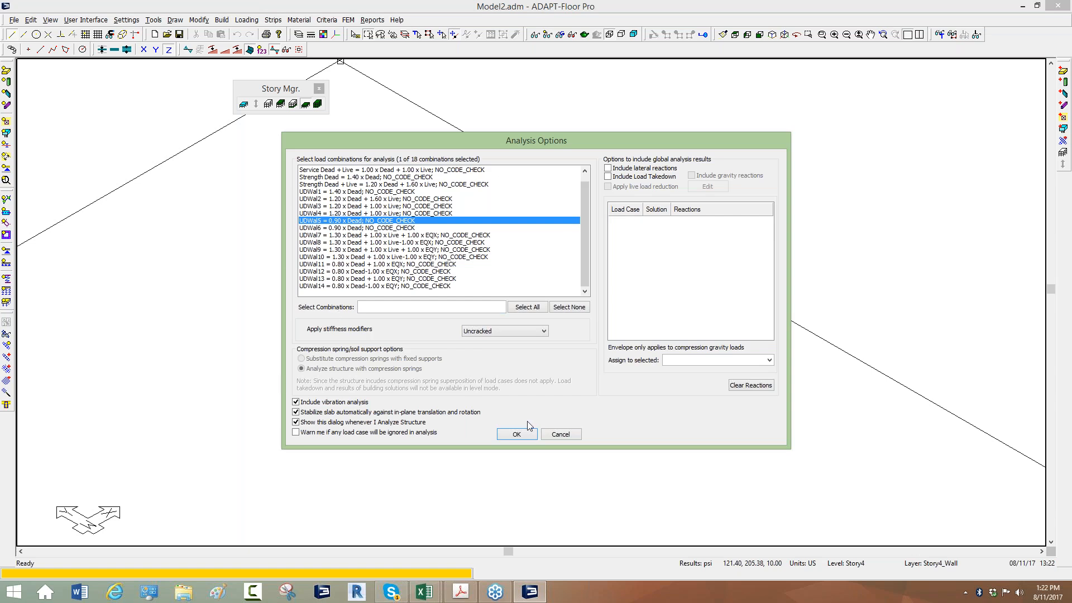
left_click(558, 434)
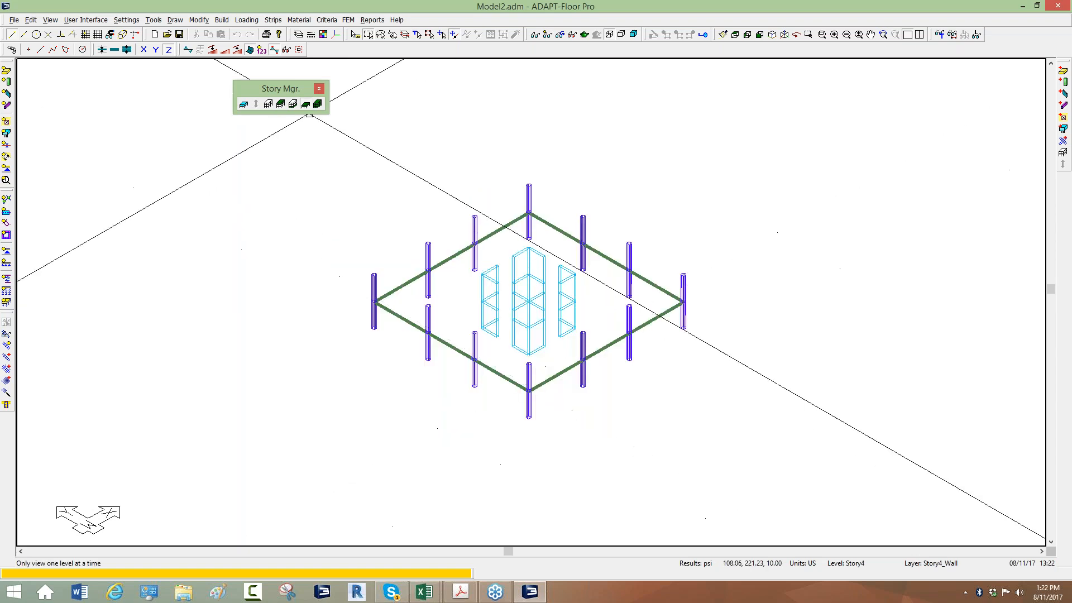
Examine the analysis options for the whole structure, selecting only TESTX_WIND and toggling vibration analysis, and cancel without running the analysis
left_click(348, 21)
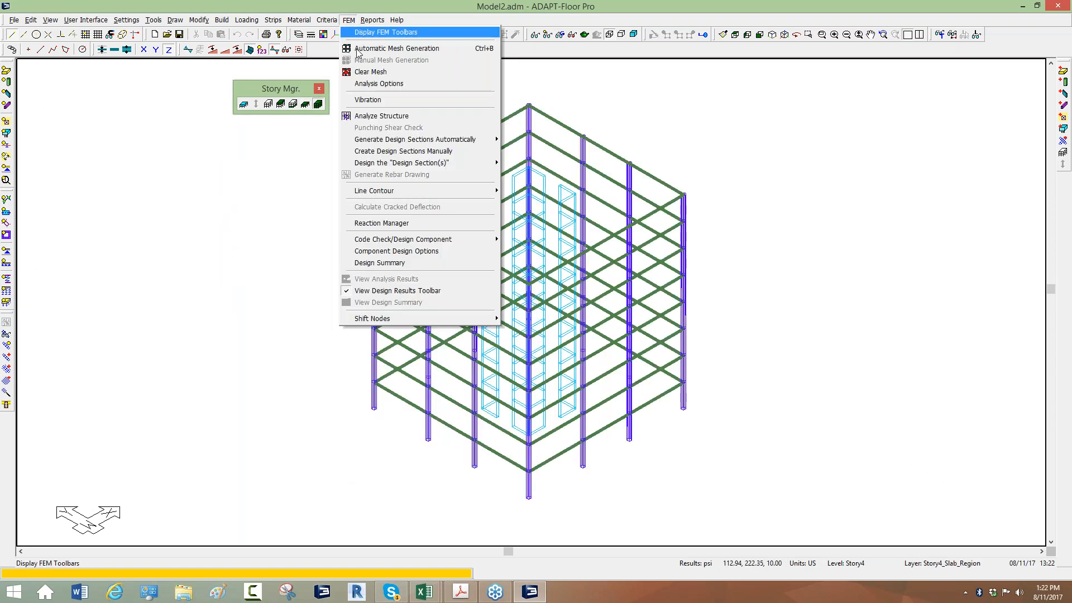
left_click(373, 125)
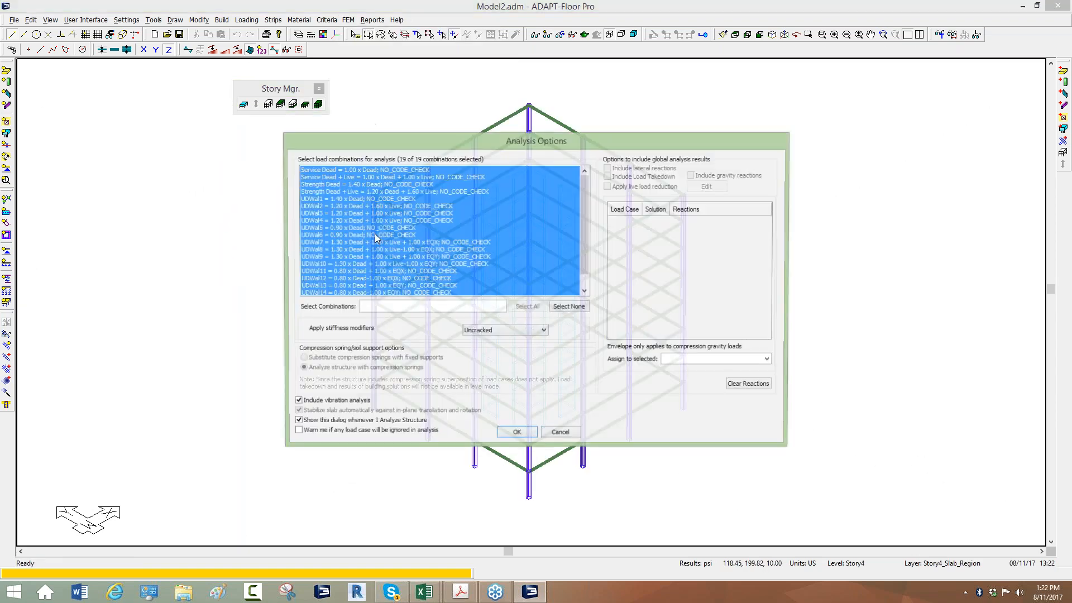
left_click_drag(582, 216, 578, 264)
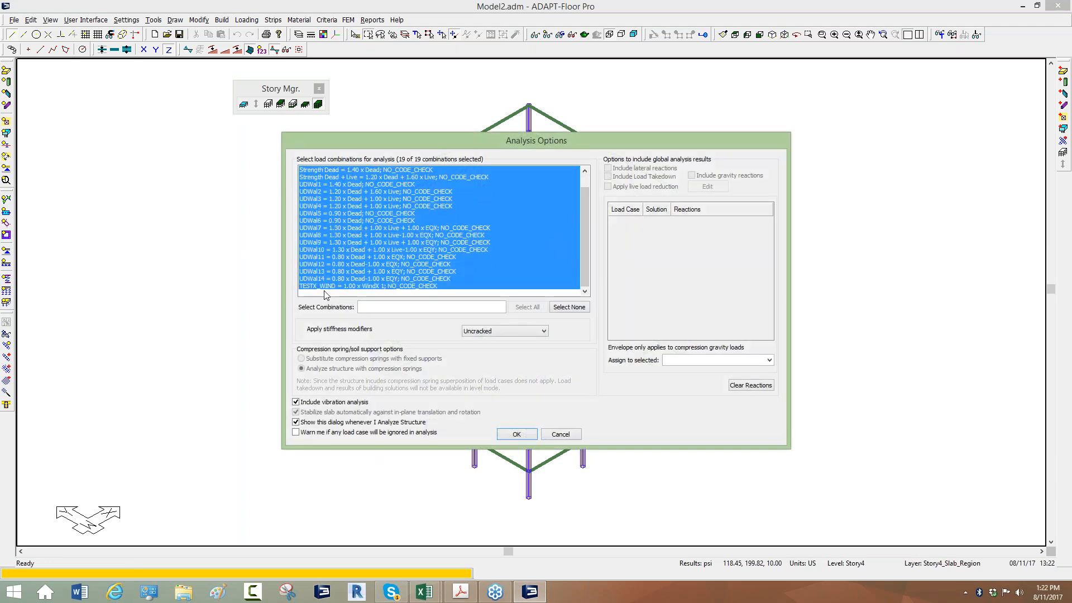
left_click(317, 287)
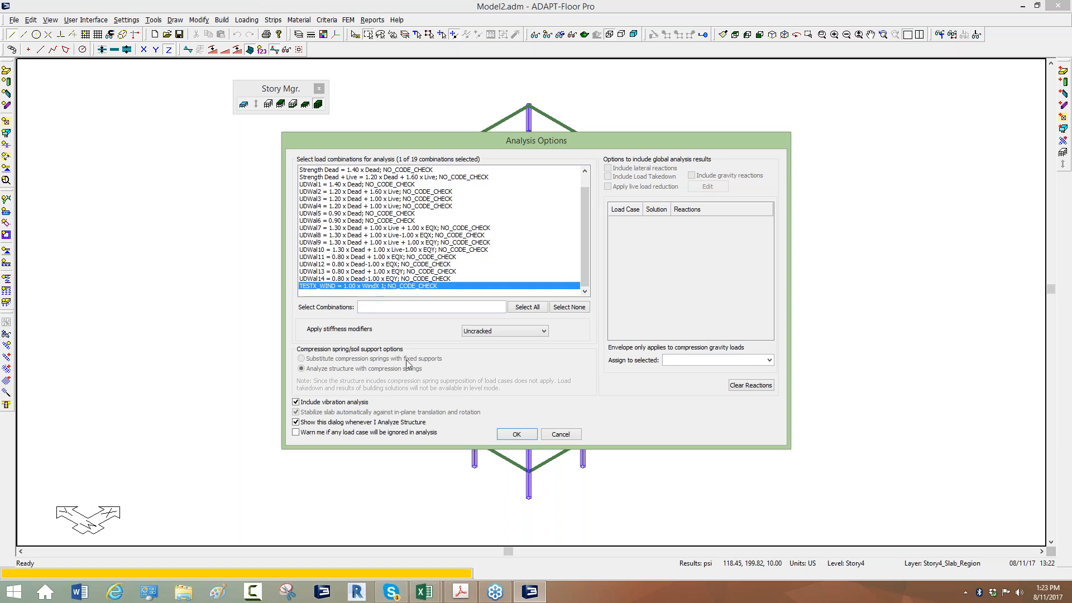
left_click(297, 402)
left_click(561, 435)
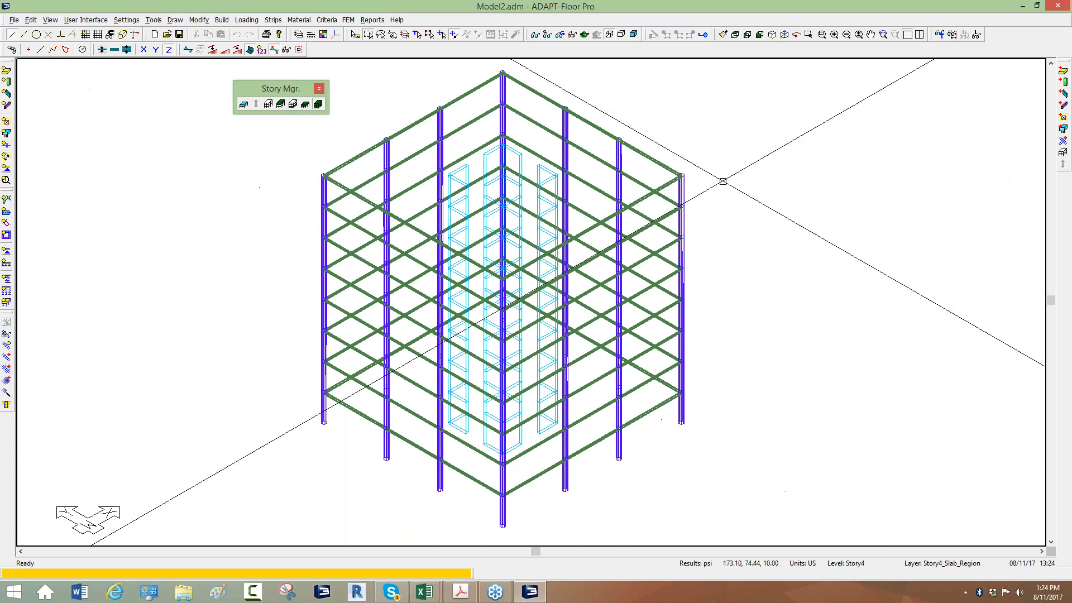
Hide the slabs and walls so that only the columns of all levels are displayed
middle_click_drag(125, 192, 192, 225)
left_click(7, 70)
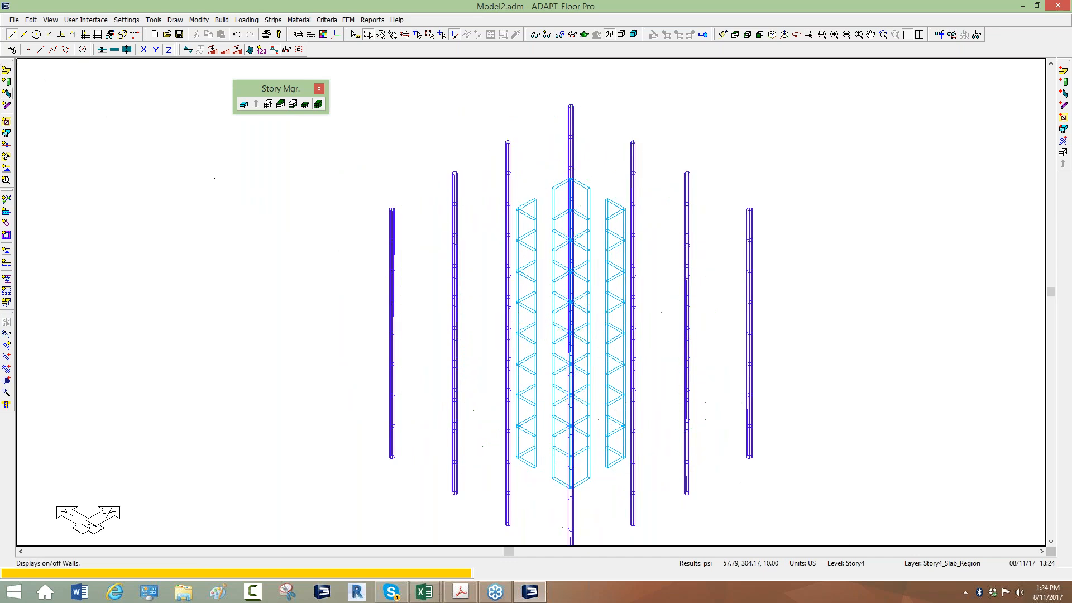
left_click(6, 94)
middle_click_drag(293, 243, 295, 198)
scroll(599, 112, "up", 1)
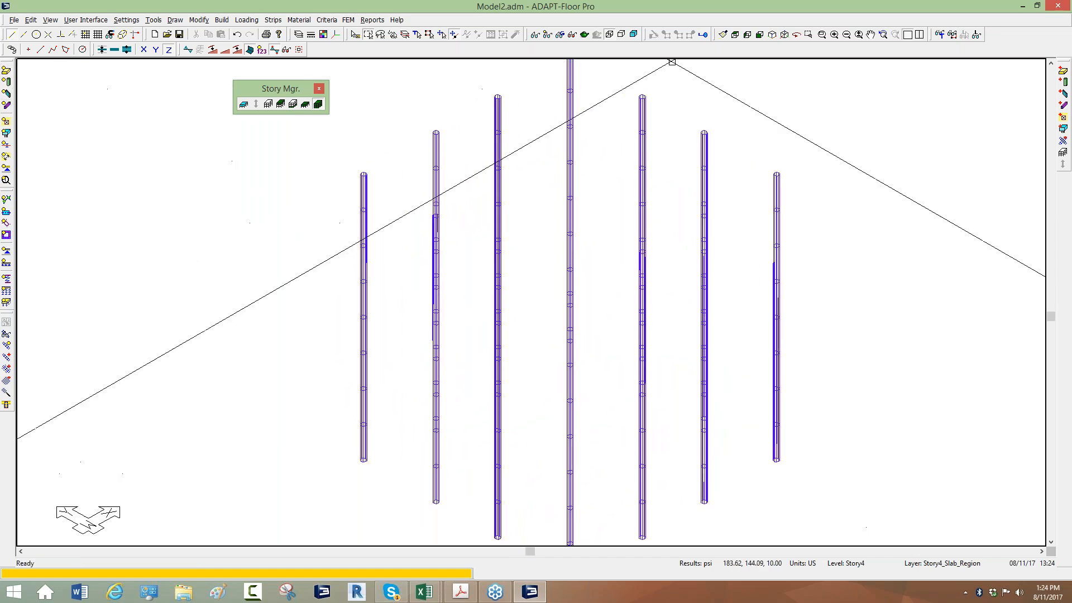
Rotate the model view horizontally to see the columns separately, and look at them up close
scroll(689, 78, "down", 1)
left_click(797, 36)
left_click_drag(939, 99, 930, 98)
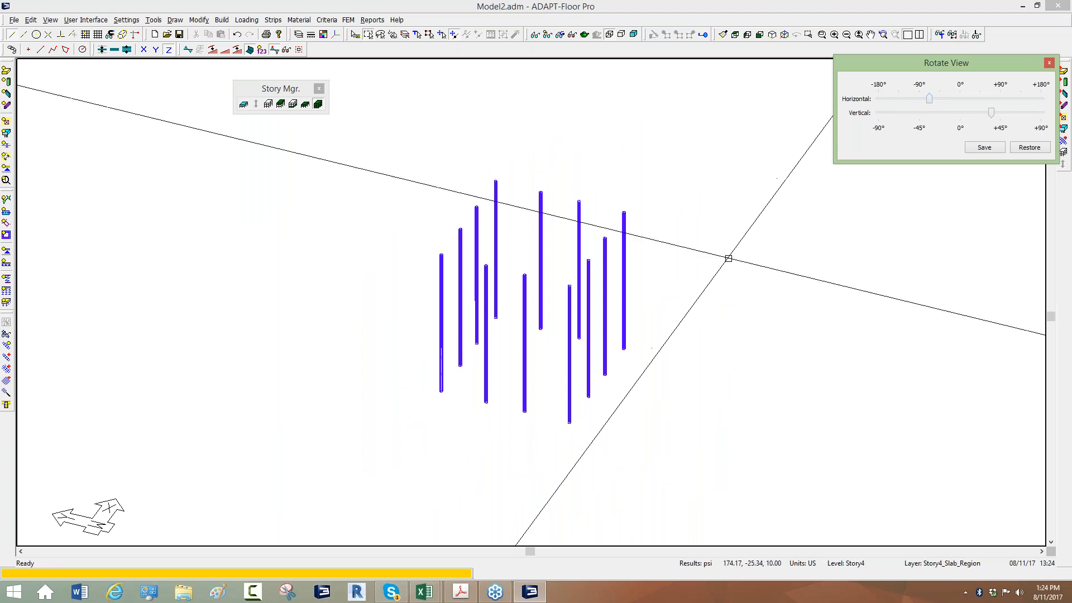
middle_click_drag(584, 281, 524, 285)
scroll(469, 279, "up", 3)
scroll(369, 245, "up", 1)
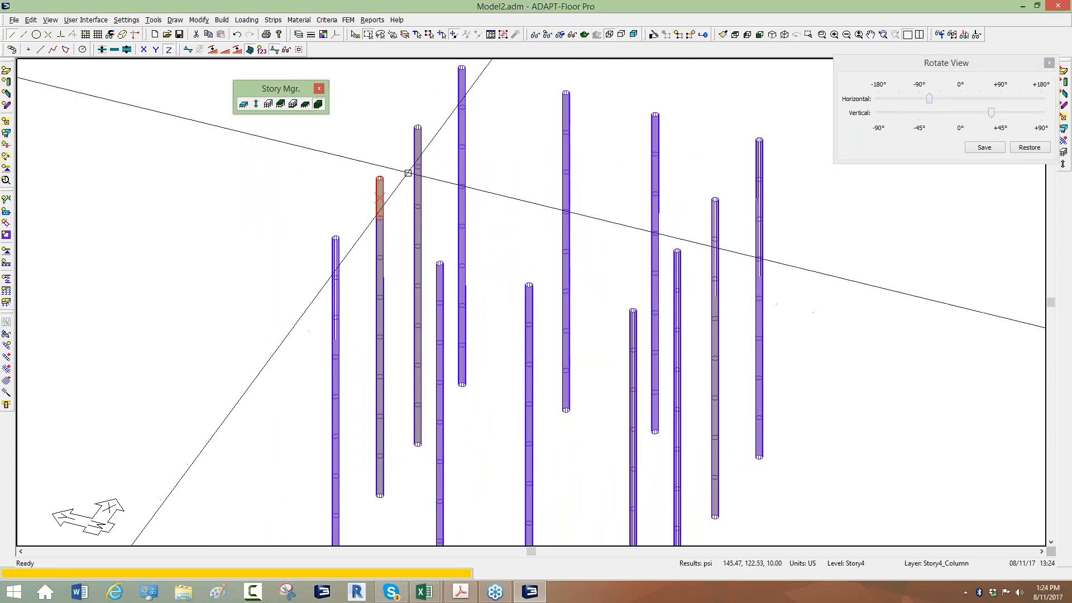
middle_click_drag(379, 191, 405, 165)
scroll(396, 330, "up", 1)
middle_click_drag(393, 384, 452, 341)
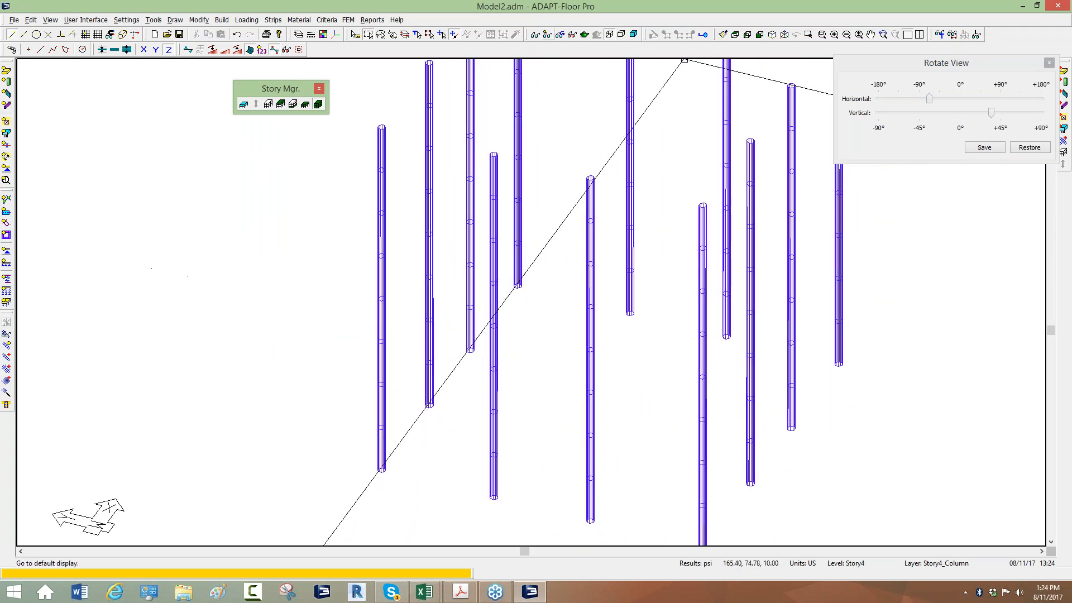
Examine the ETABS load cases and the column result options in the result display settings, and close the view rotation controls
left_click(287, 49)
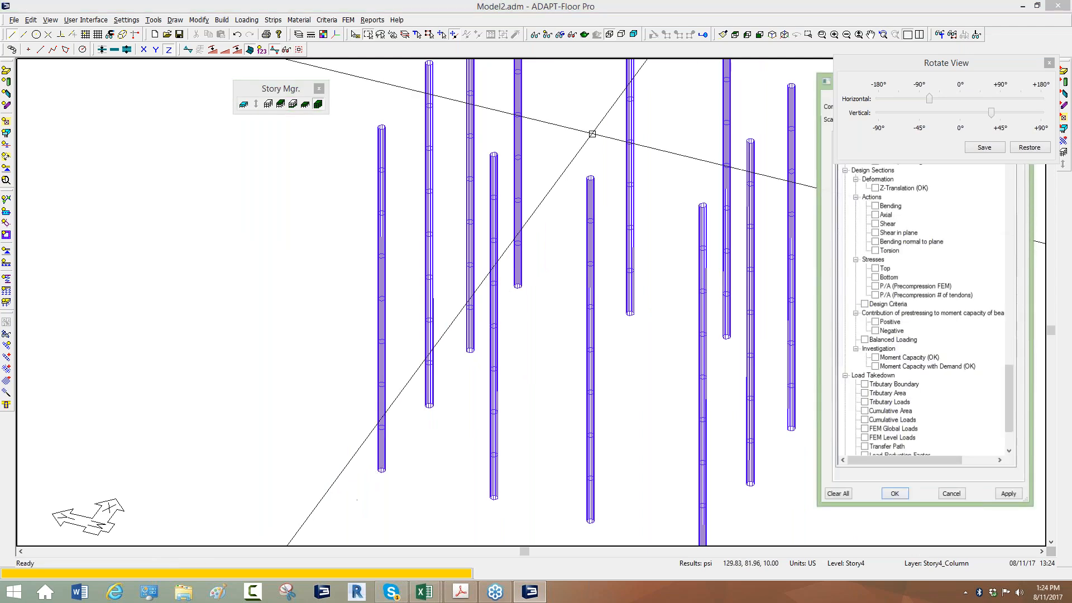
left_click(1049, 63)
left_click_drag(916, 81, 284, 85)
middle_click_drag(430, 251, 472, 302)
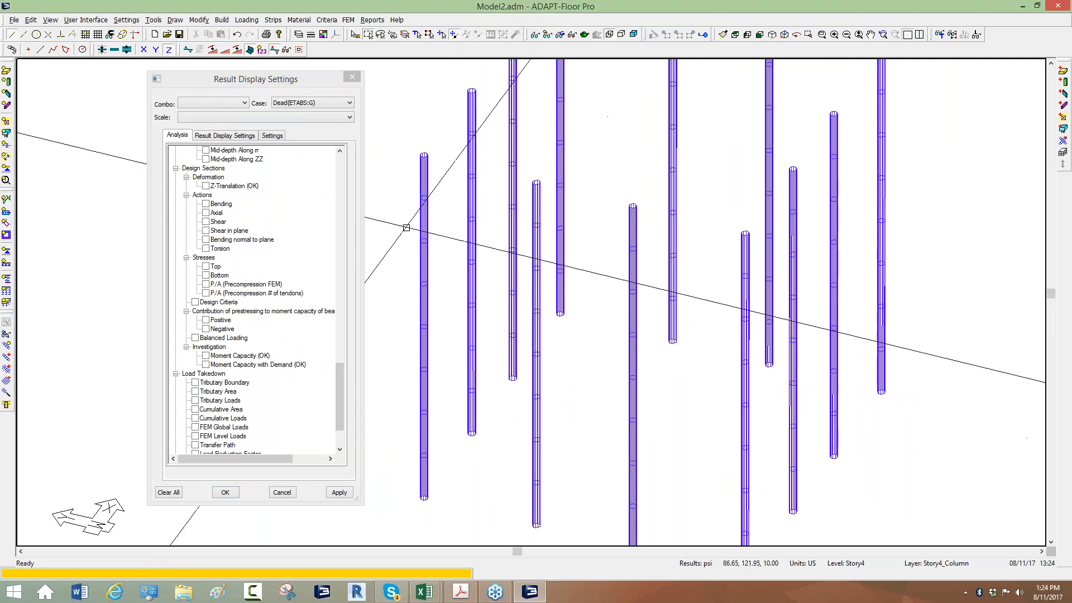
left_click(349, 104)
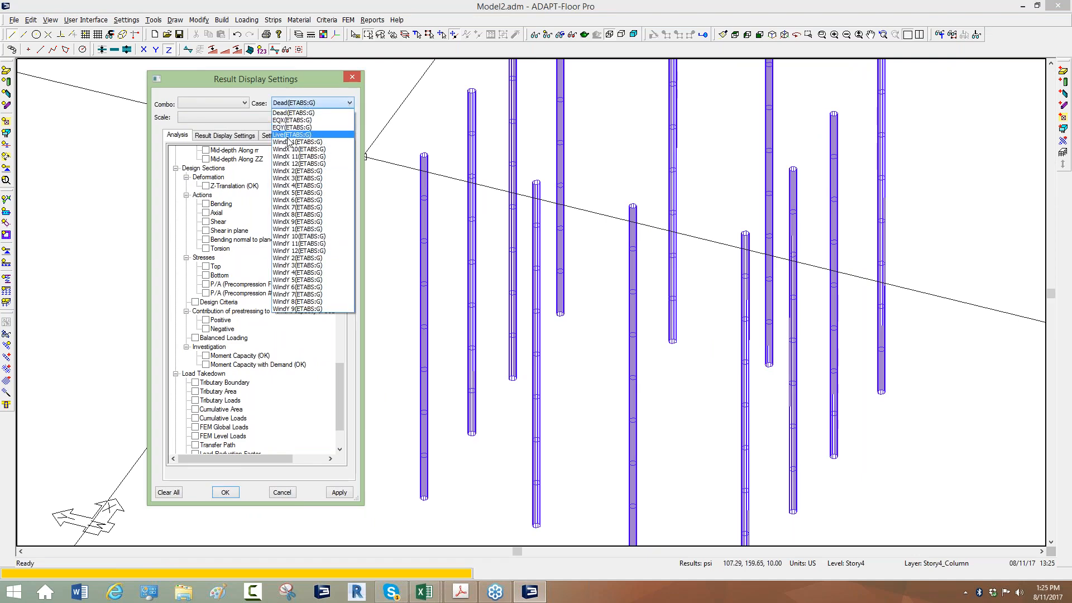
left_click(340, 376)
left_click_drag(340, 383, 353, 216)
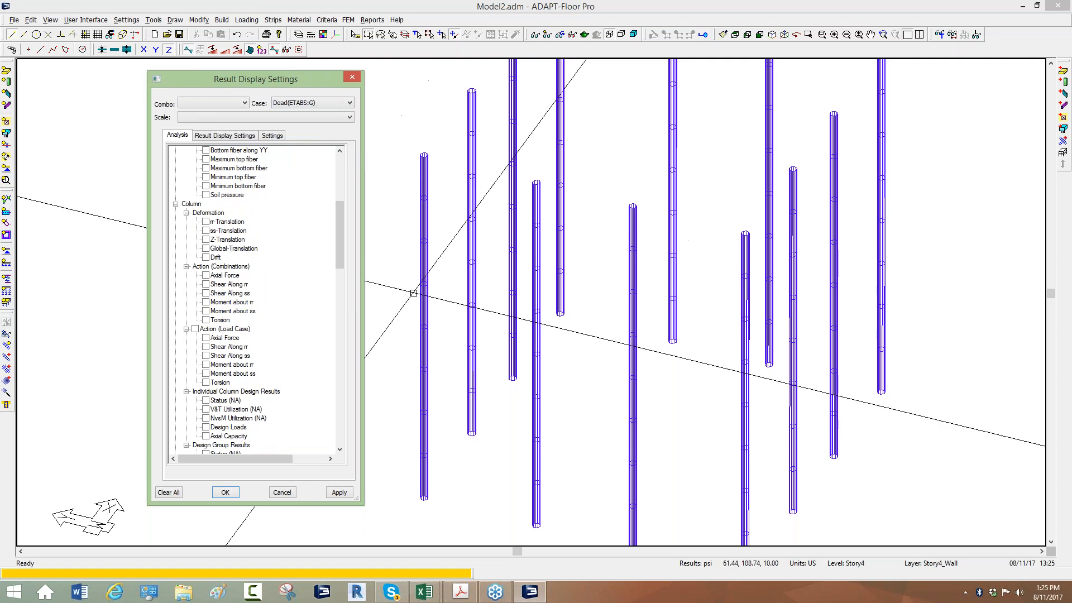
left_click(878, 392)
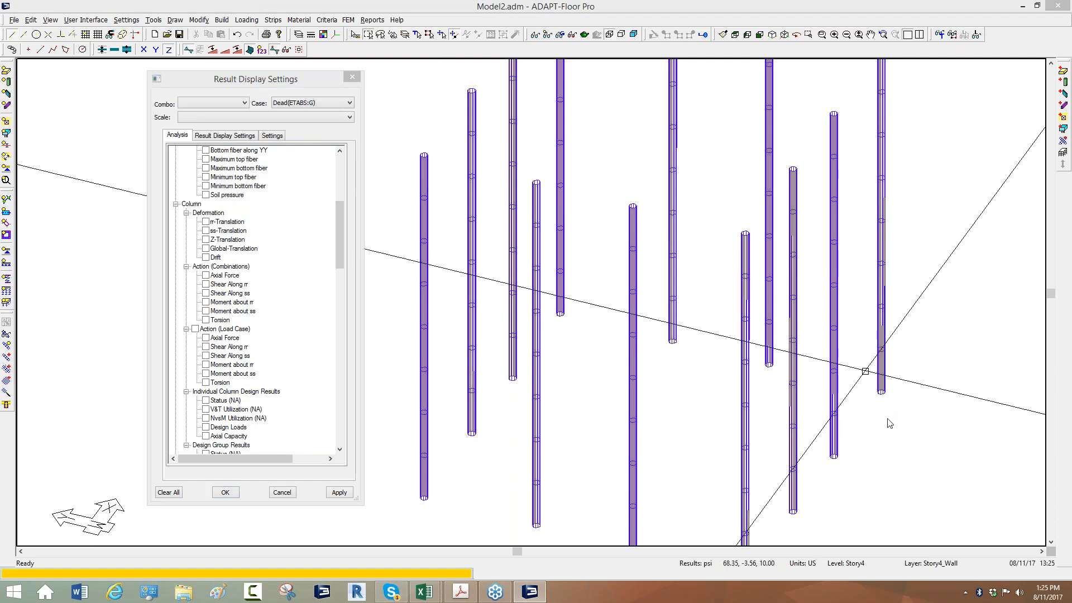
left_click_drag(186, 267, 251, 267)
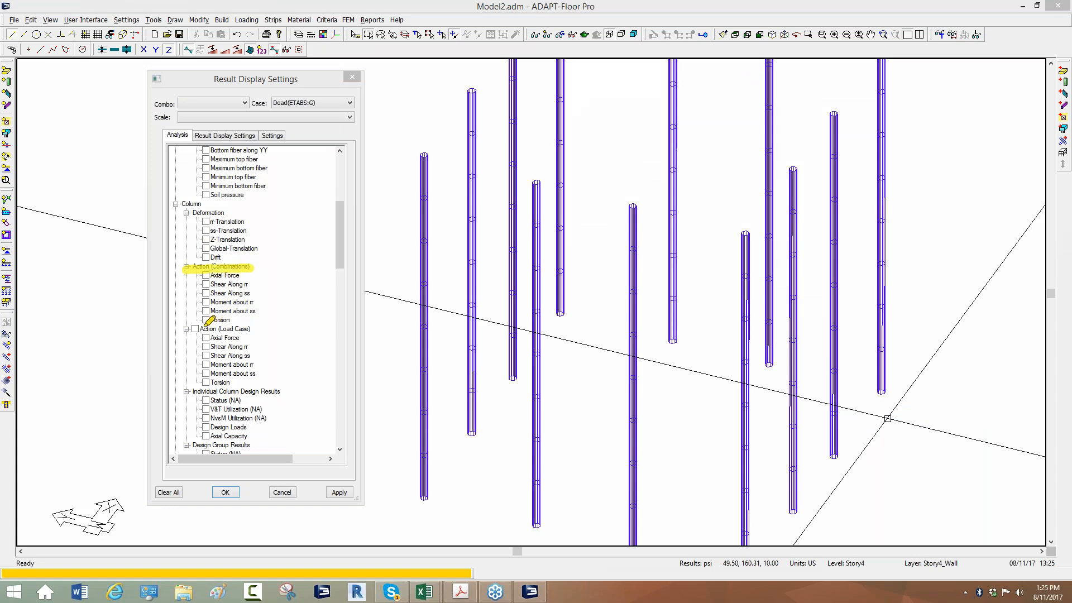
left_click_drag(183, 330, 252, 331)
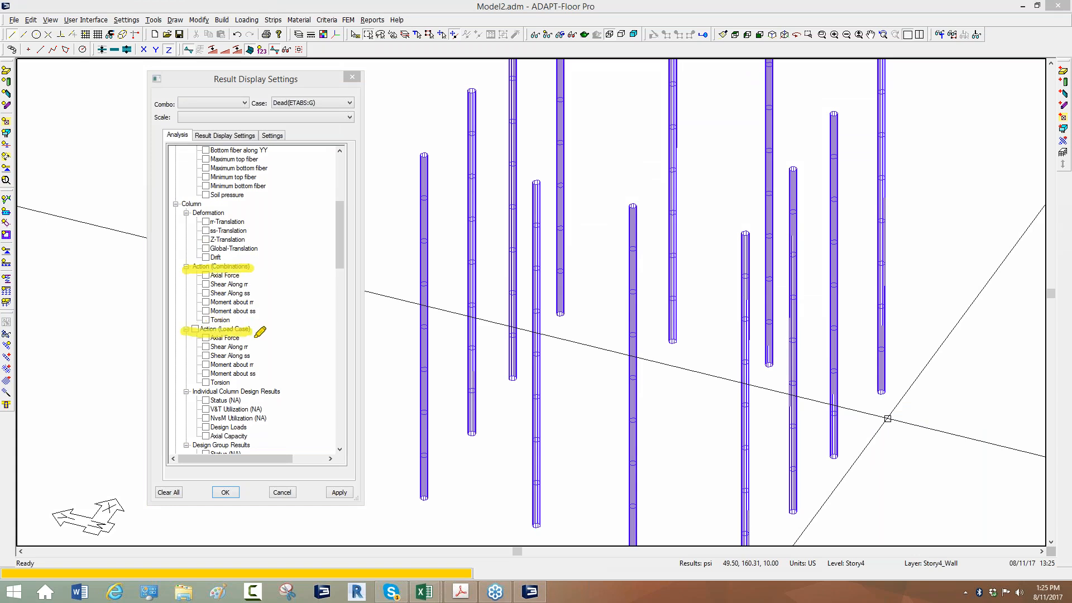
left_click_drag(168, 105, 260, 104)
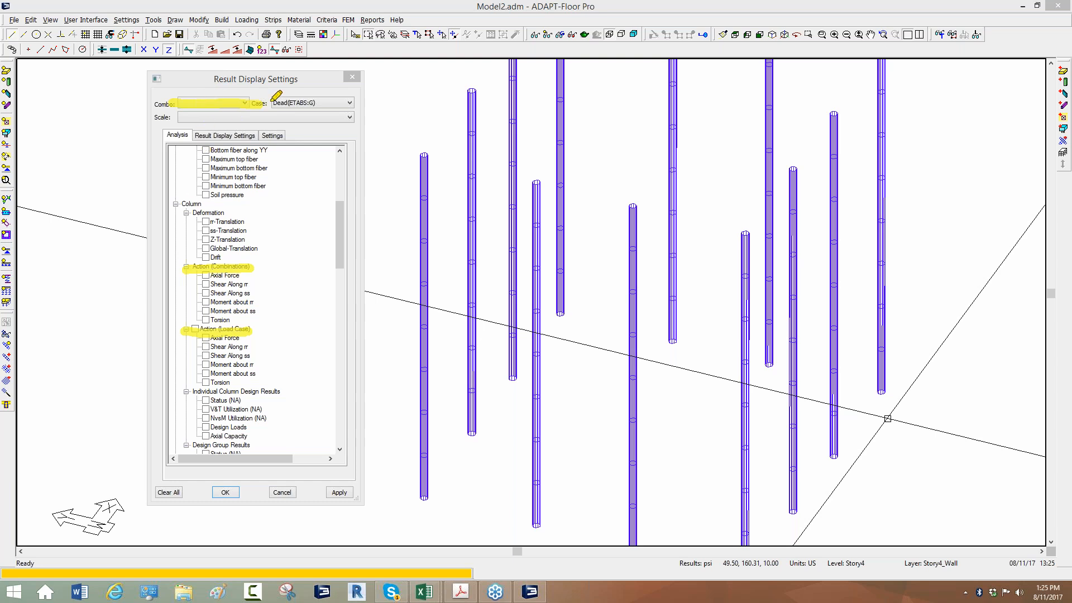
left_click_drag(274, 103, 348, 101)
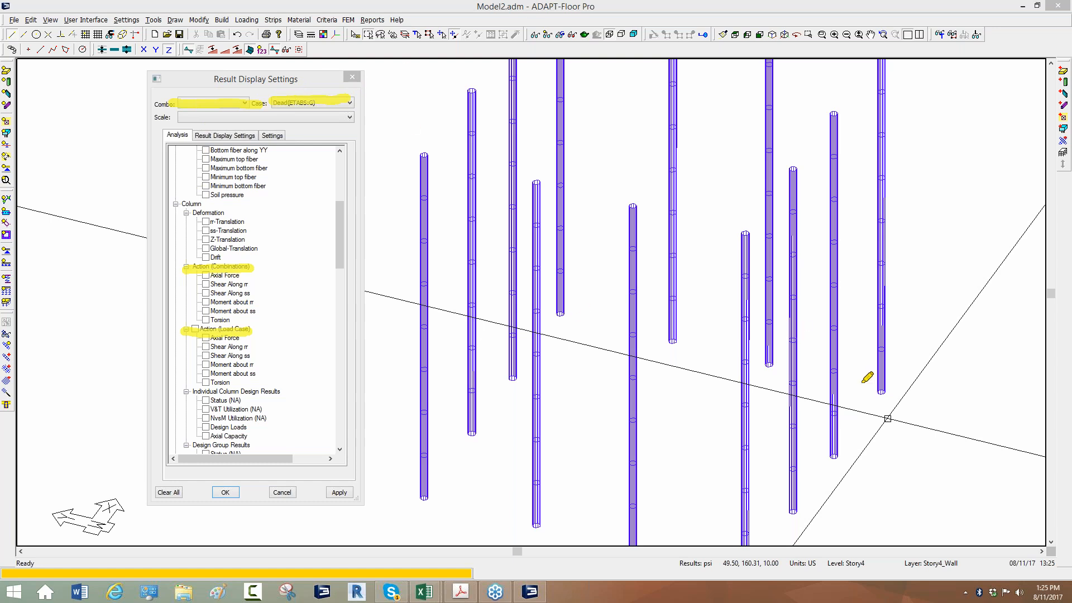
right_click(869, 409)
left_click(887, 454)
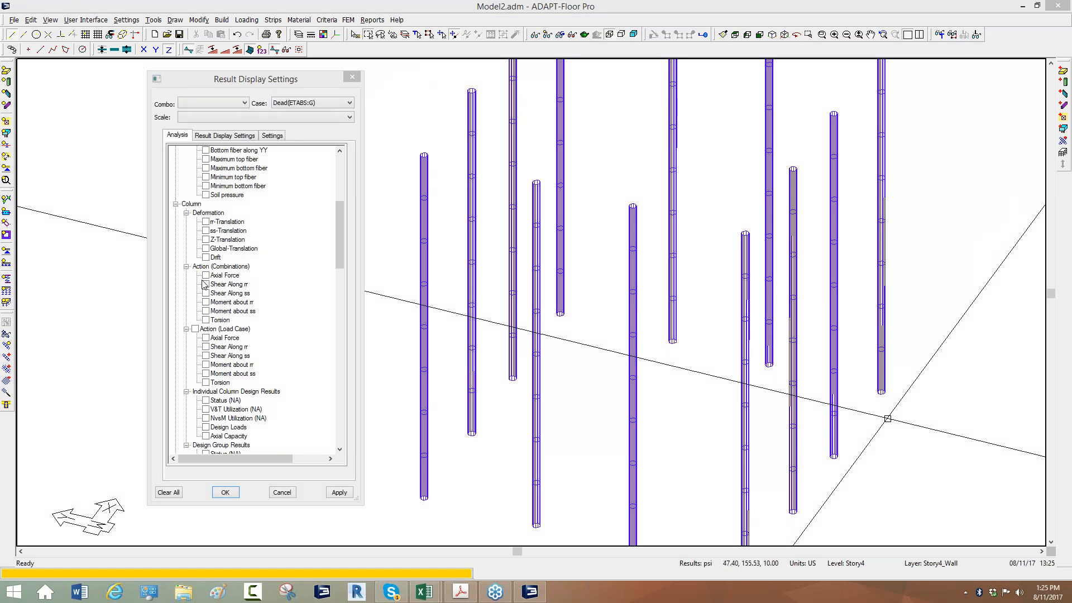
Display the load-case axial force of the columns for Dead(ETABS:G), inspect the values near the column bases, and close the result settings
left_click(206, 338)
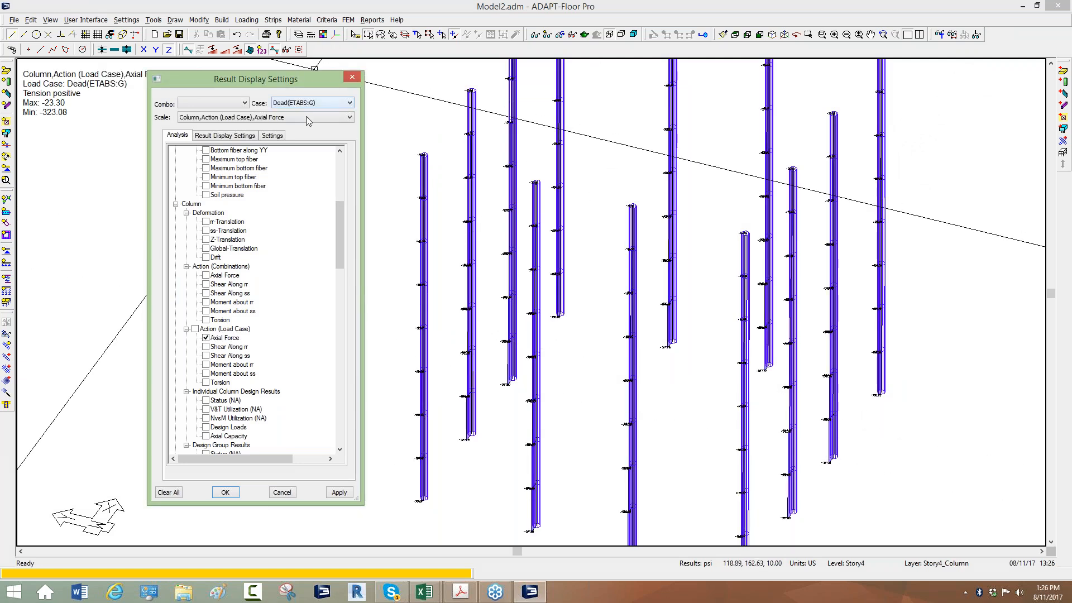
scroll(454, 427, "up", 5)
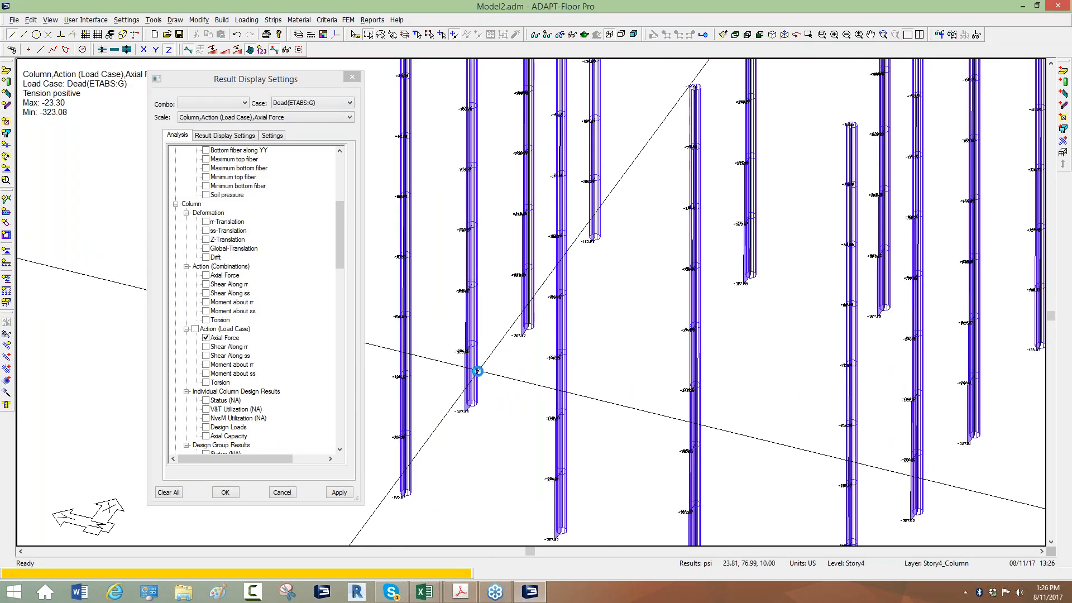
scroll(454, 427, "up", 3)
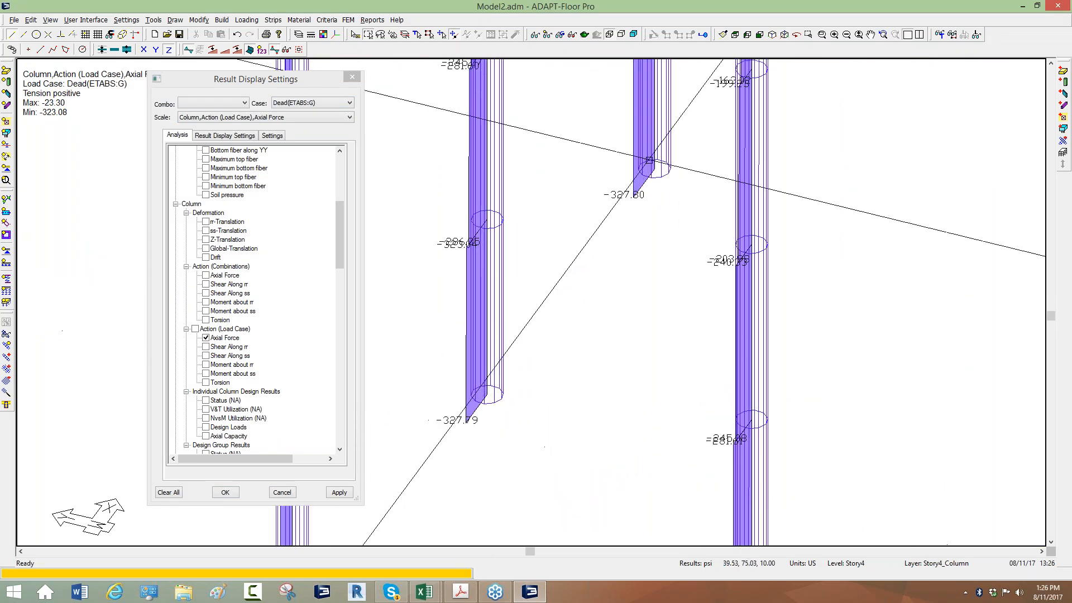
middle_click_drag(604, 214, 501, 352)
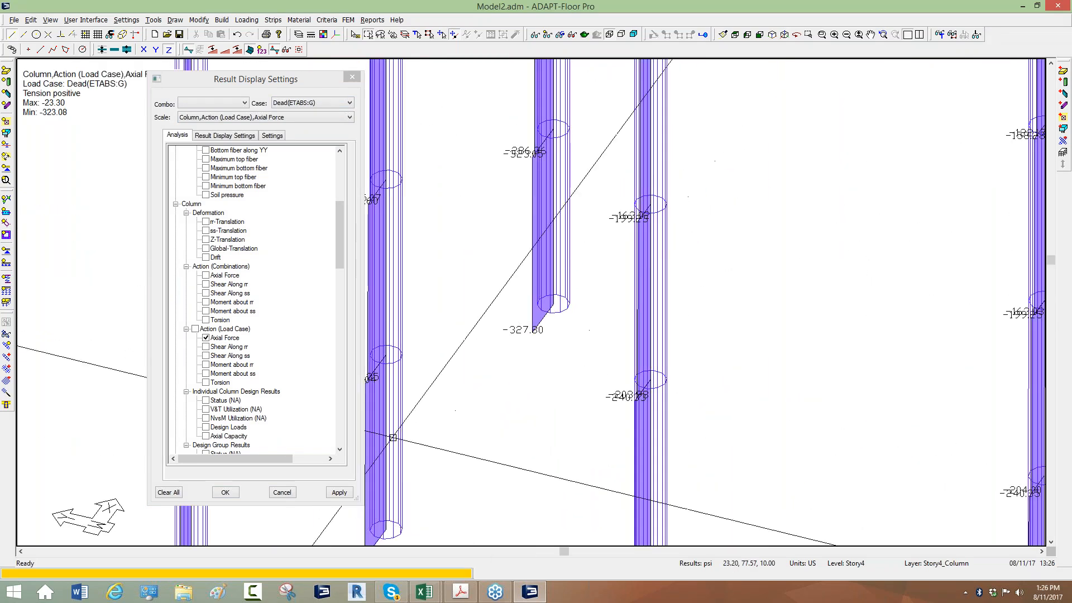
scroll(674, 196, "down", 1)
middle_click_drag(675, 196, 461, 350)
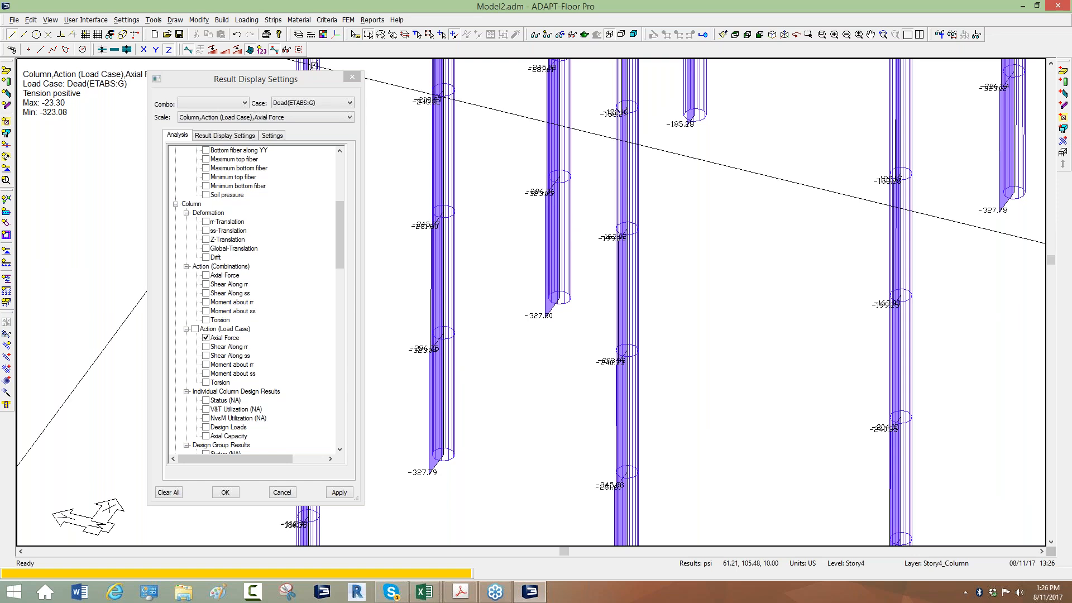
left_click(352, 77)
Regenerate the tributaries with the existing tributary options and recalculate the tributary loads
left_click(247, 20)
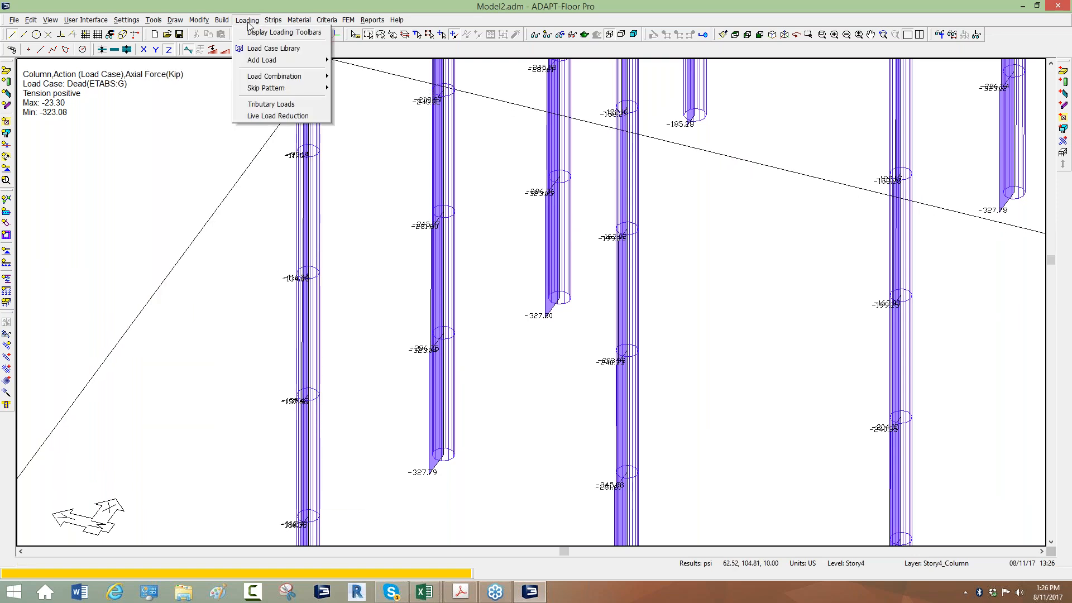
left_click(262, 104)
left_click_drag(400, 140, 109, 44)
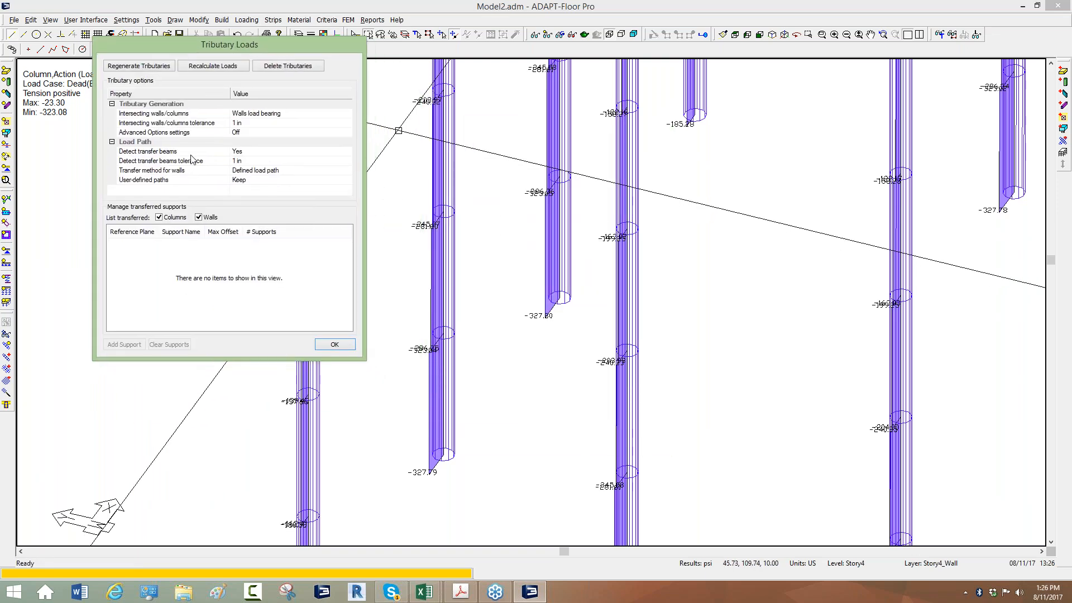
left_click(140, 66)
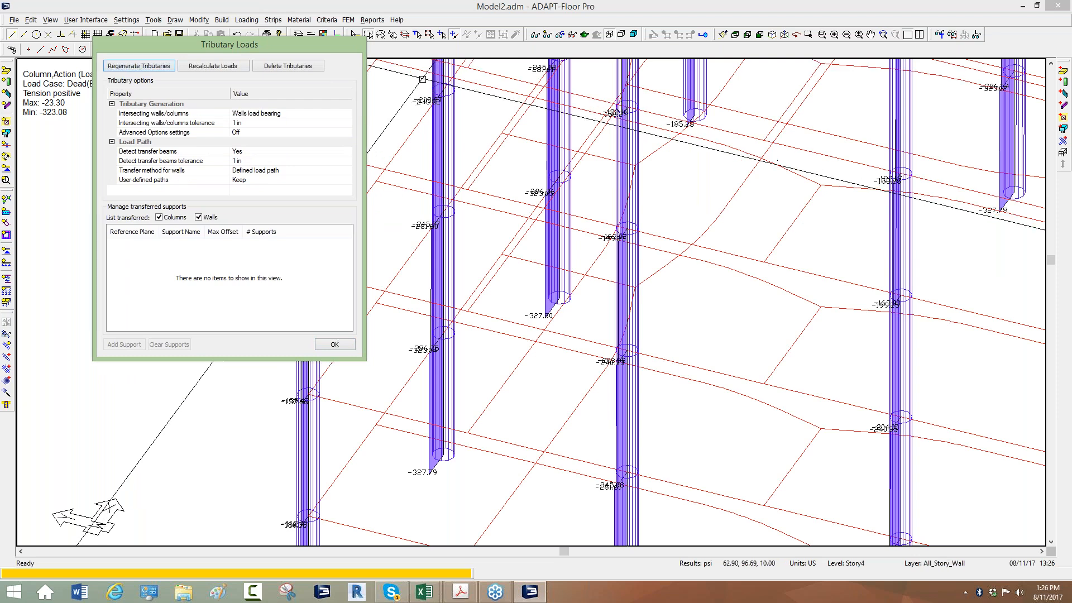
left_click(218, 67)
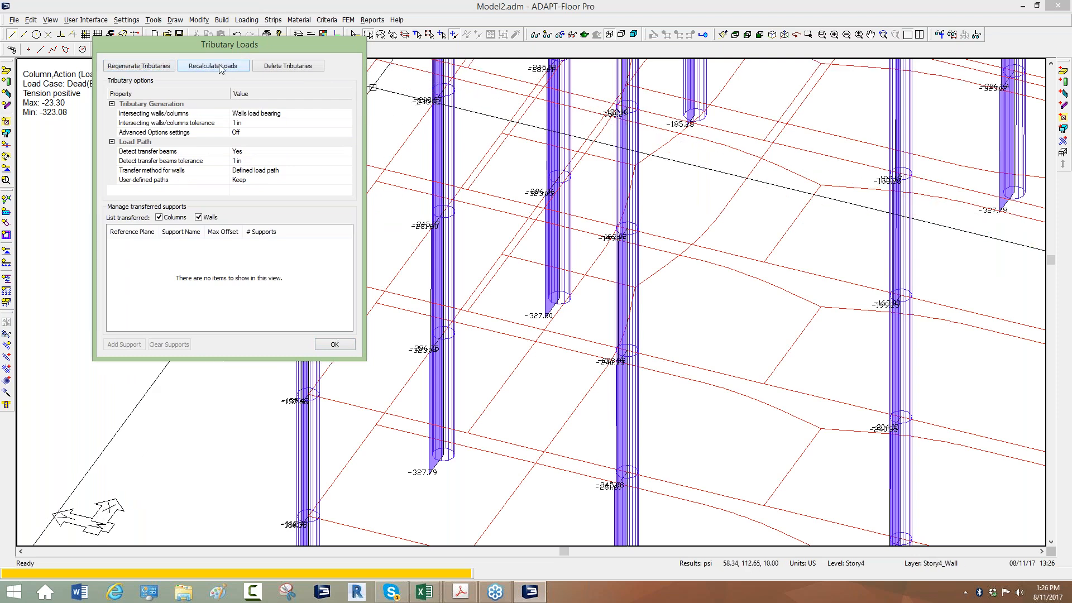
left_click(333, 344)
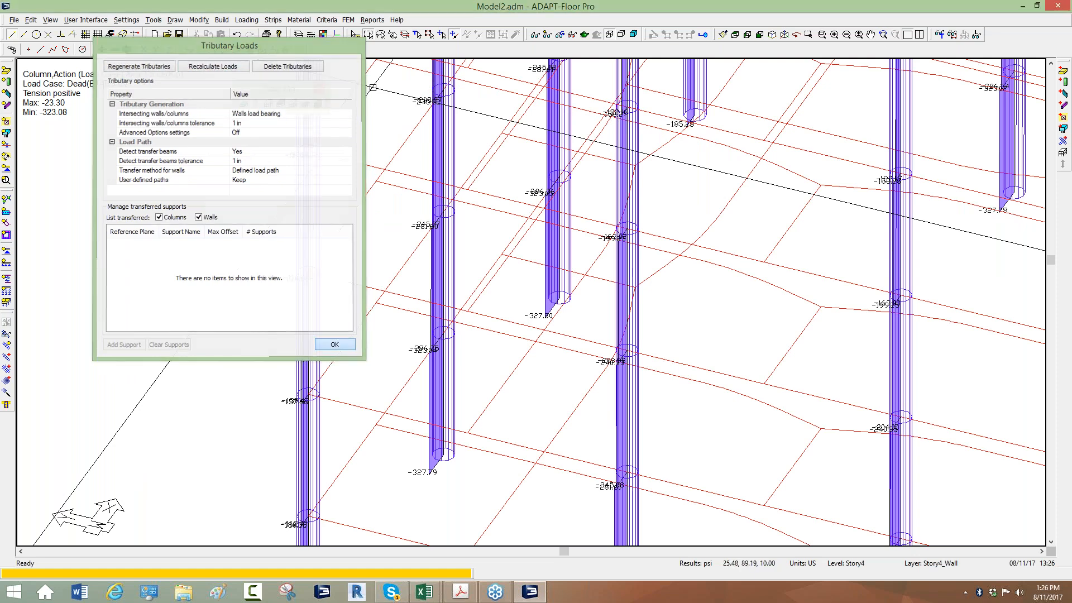
Show the slabs and walls together with the columns again, and clear all displayed results
scroll(390, 369, "down", 5)
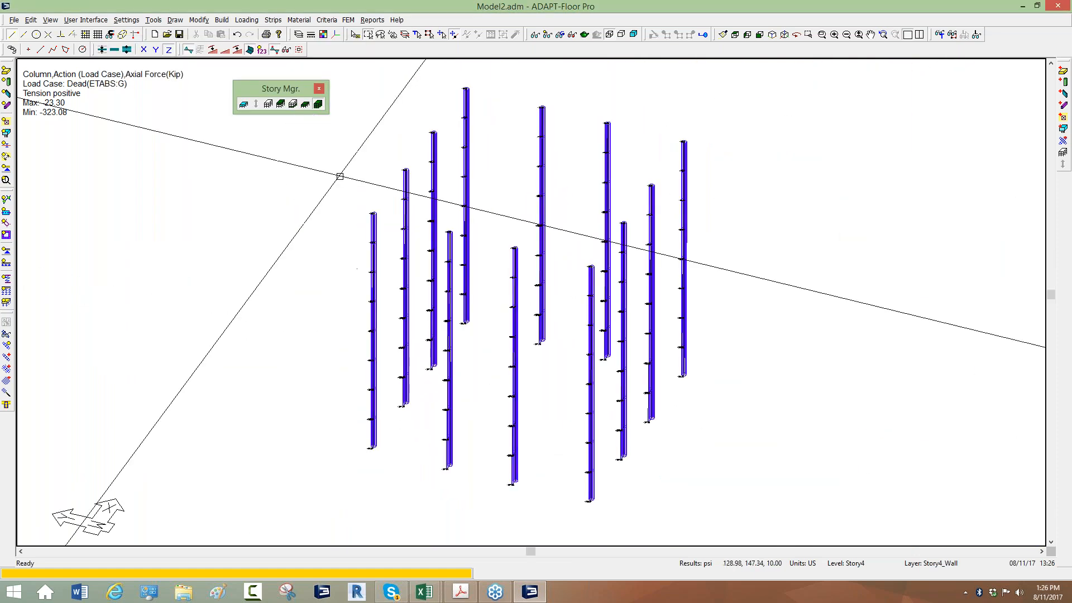
left_click(546, 37)
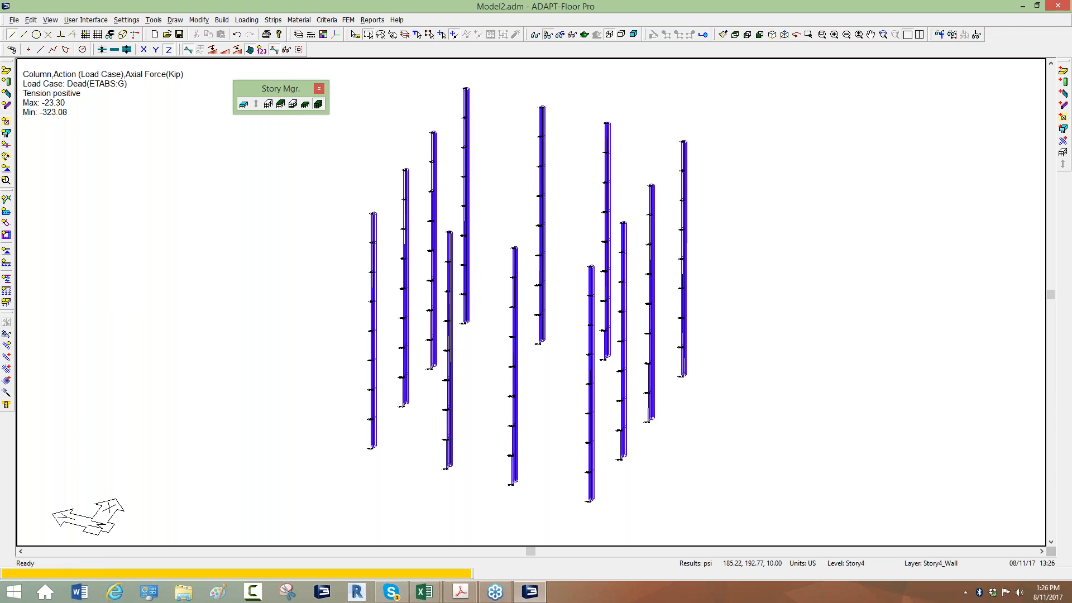
left_click(275, 50)
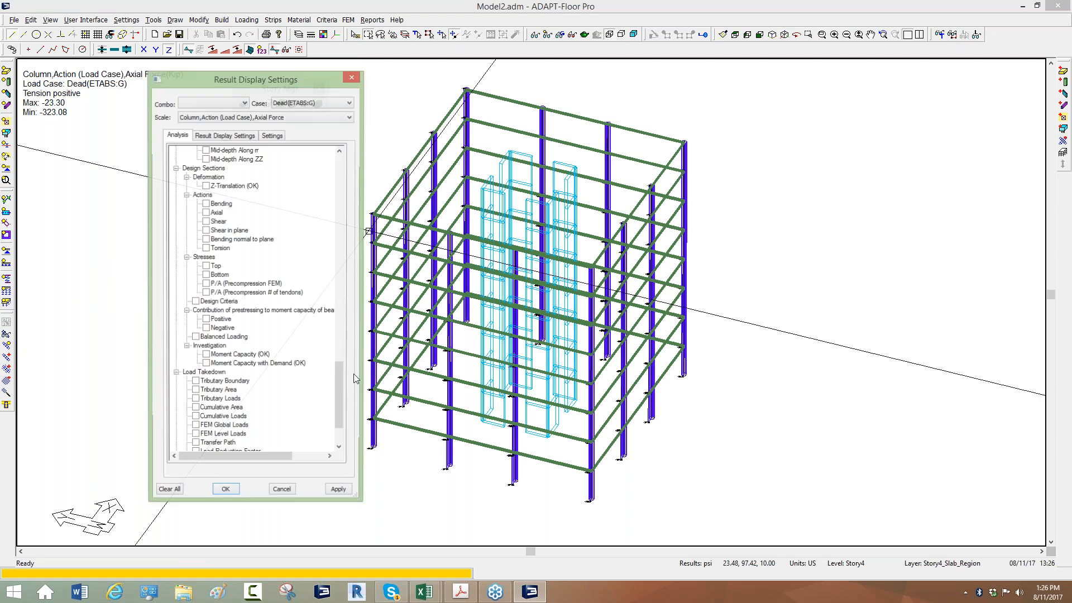
left_click(169, 491)
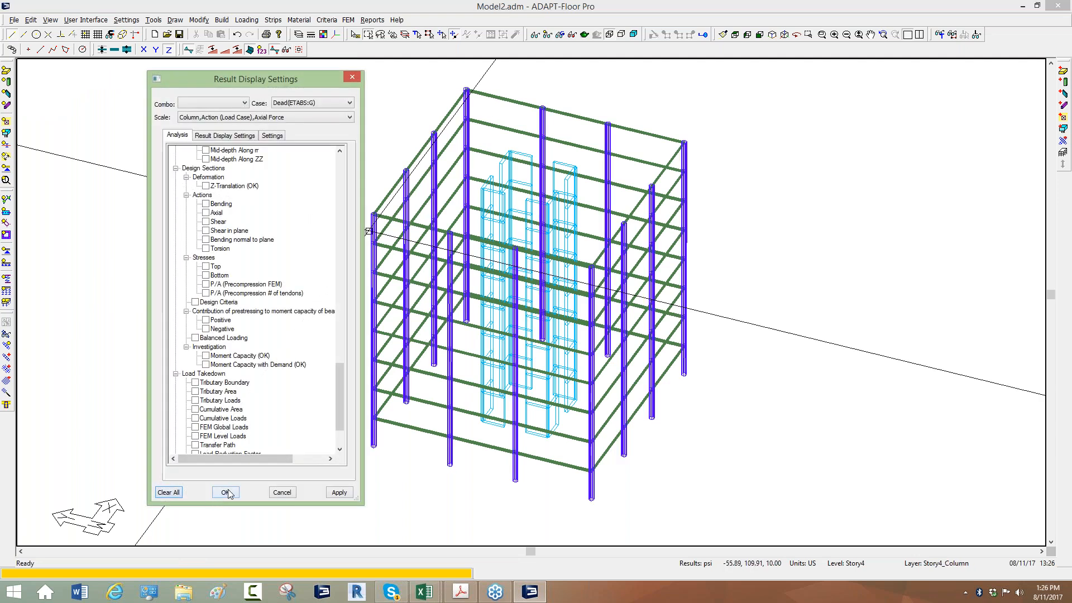
left_click(351, 78)
scroll(373, 188, "up", 5)
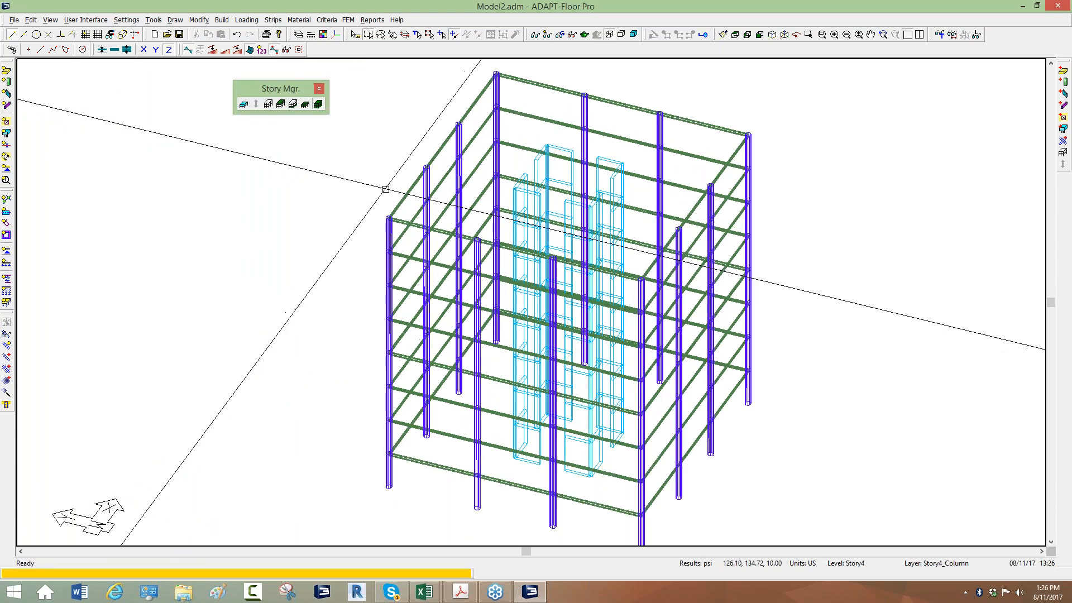
Display the load takedown tributary boundaries, cumulative areas and cumulative loads for the full structure
scroll(441, 139, "down", 5)
scroll(485, 118, "up", 2)
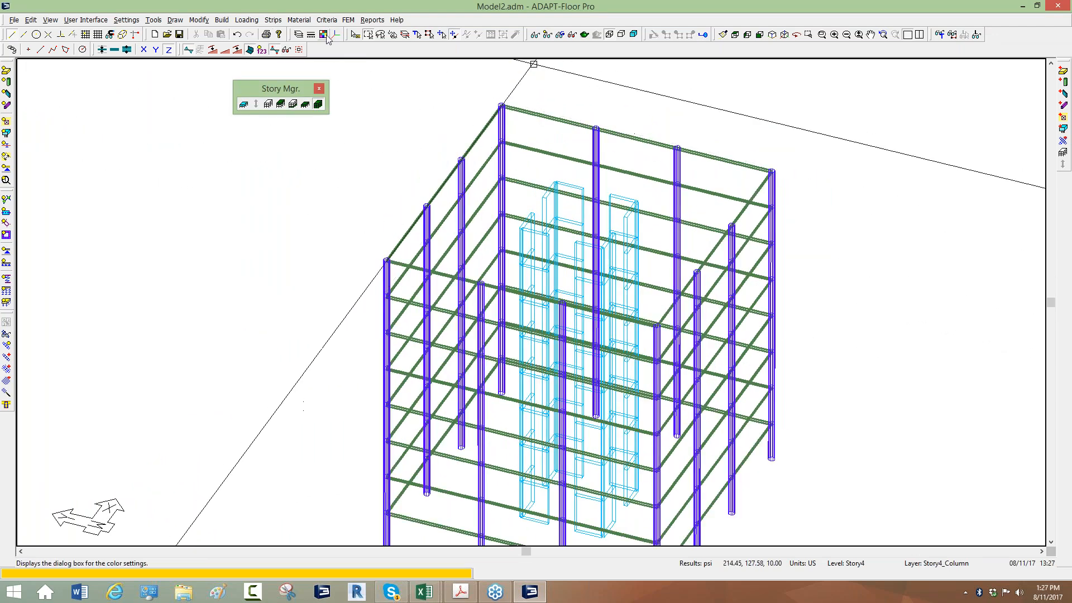
left_click(287, 50)
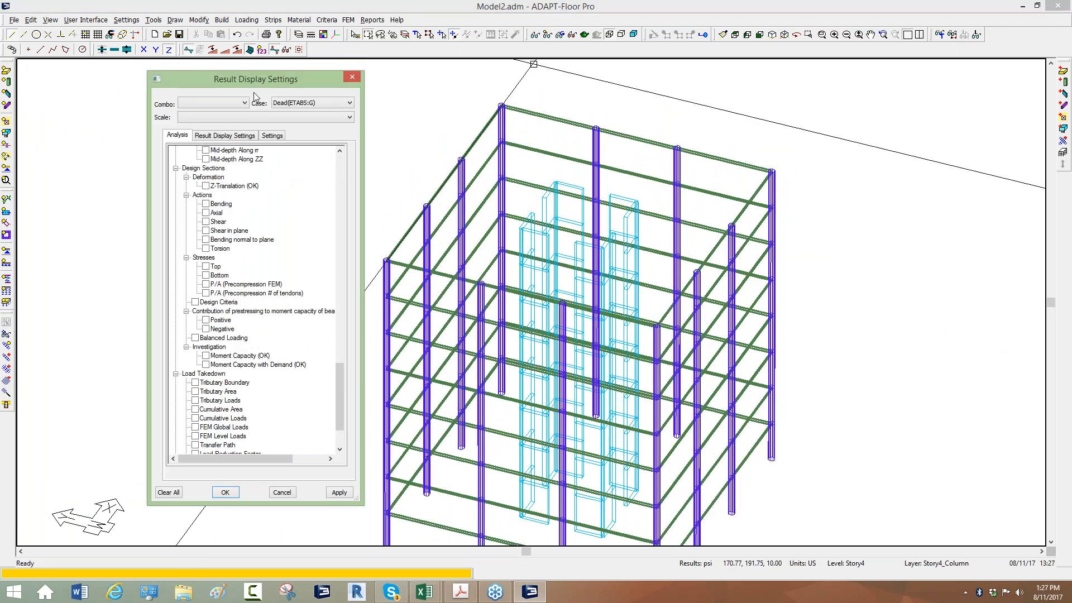
left_click_drag(252, 80, 214, 62)
scroll(297, 337, "down", 3)
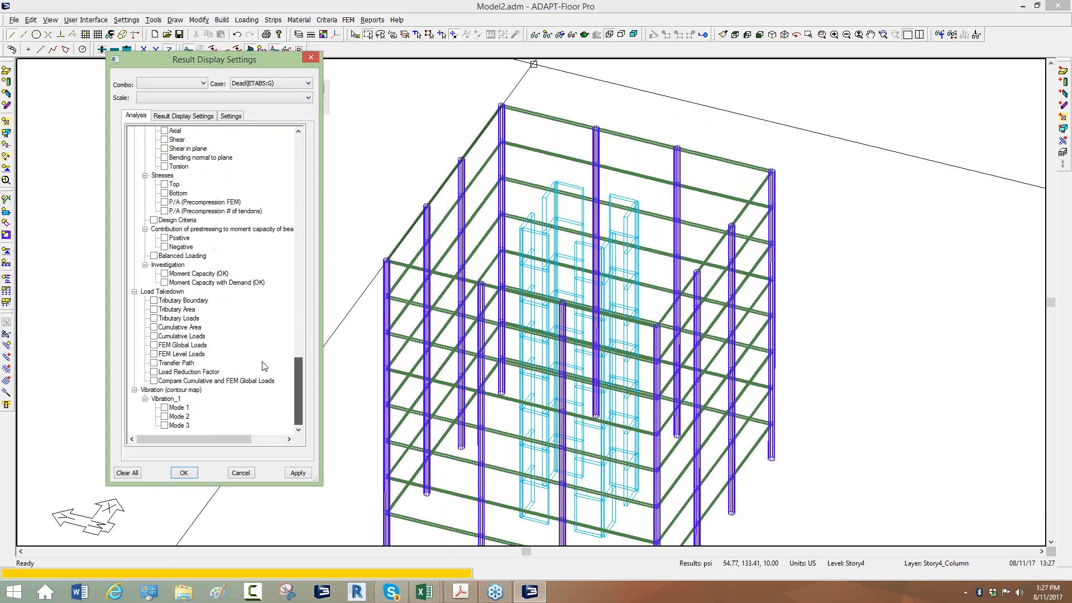
left_click(154, 300)
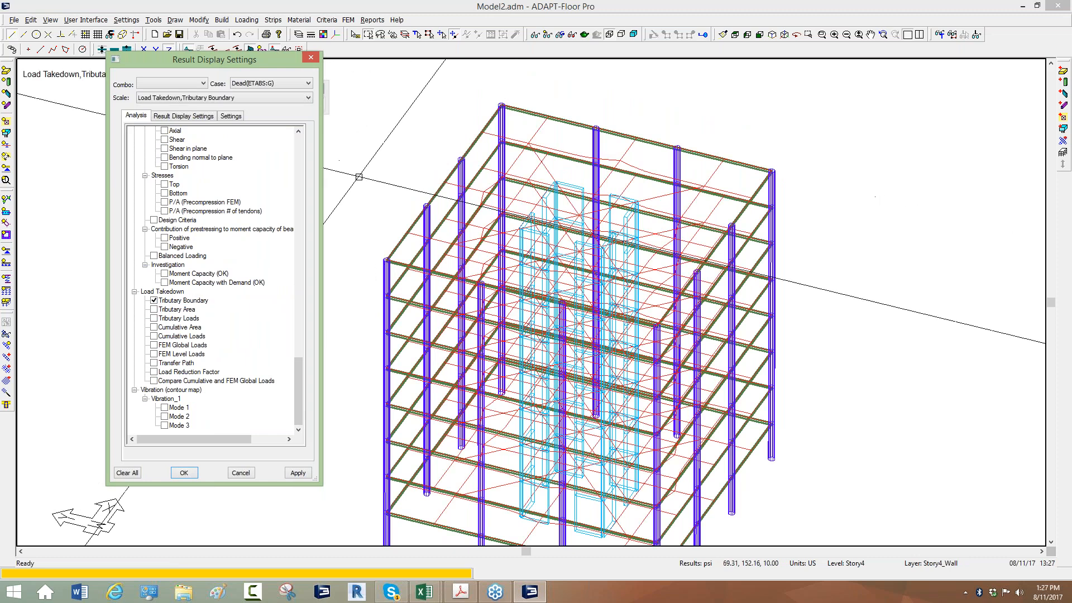
left_click(154, 337)
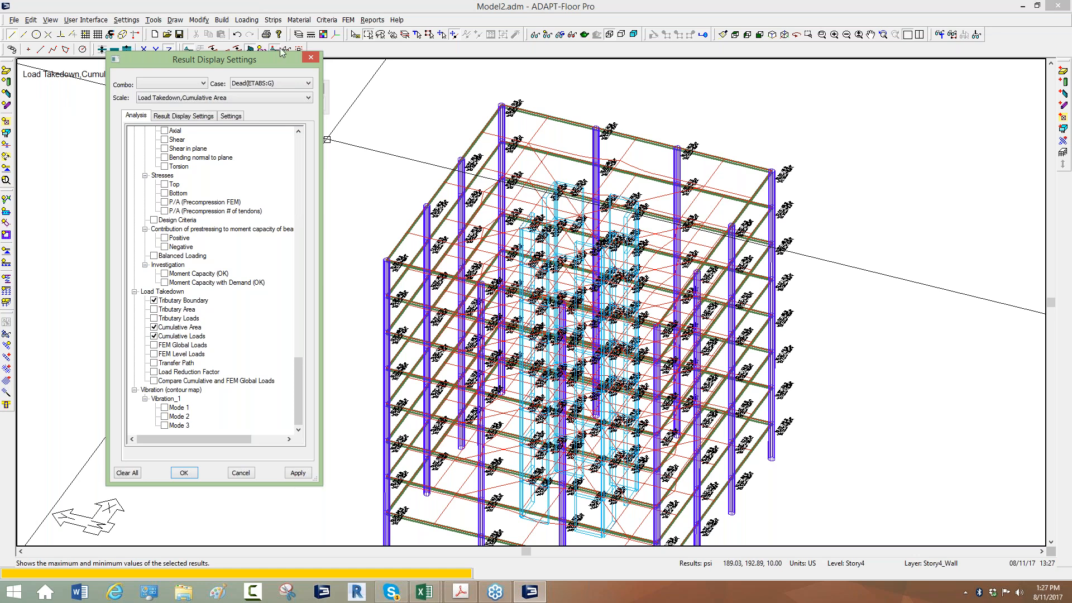
left_click(373, 20)
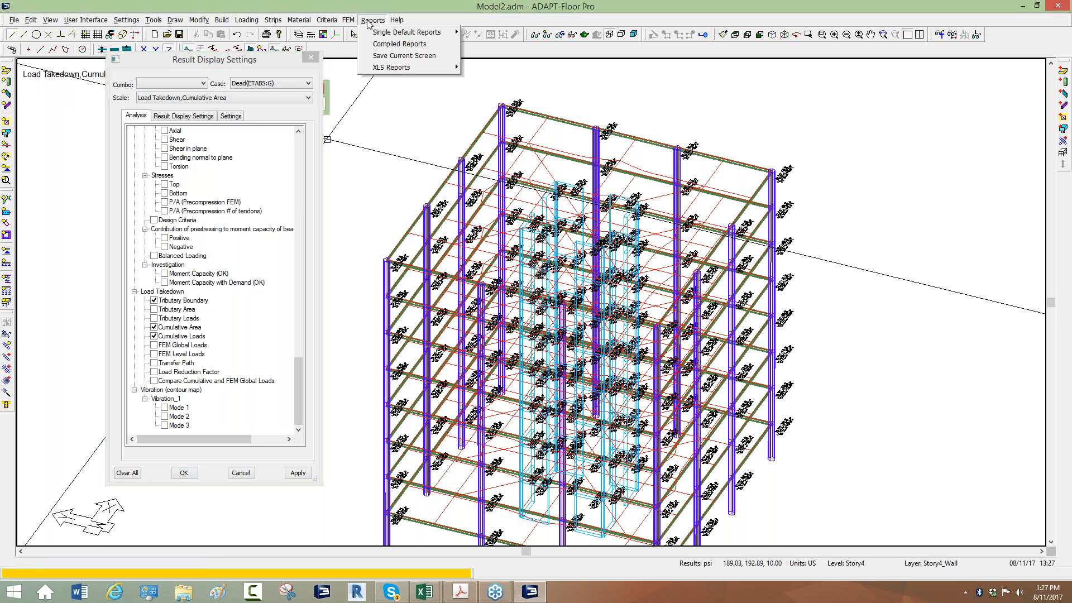
mouse_move(390, 67)
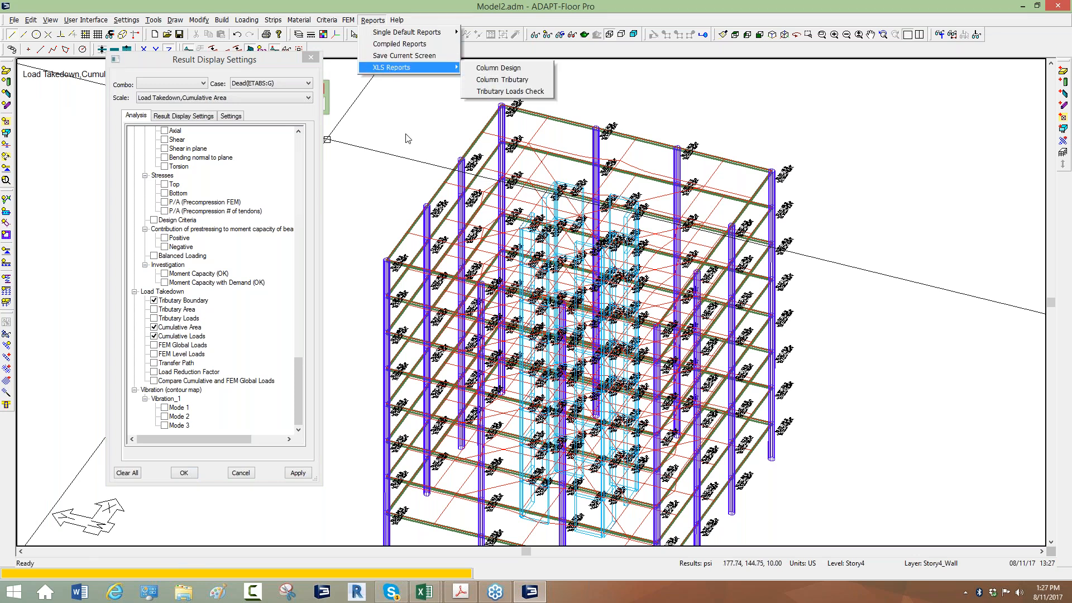
left_click(512, 80)
Show only the Story4 level in plan view and inspect the cumulative loads and areas at the edge columns
left_click_drag(283, 61, 266, 143)
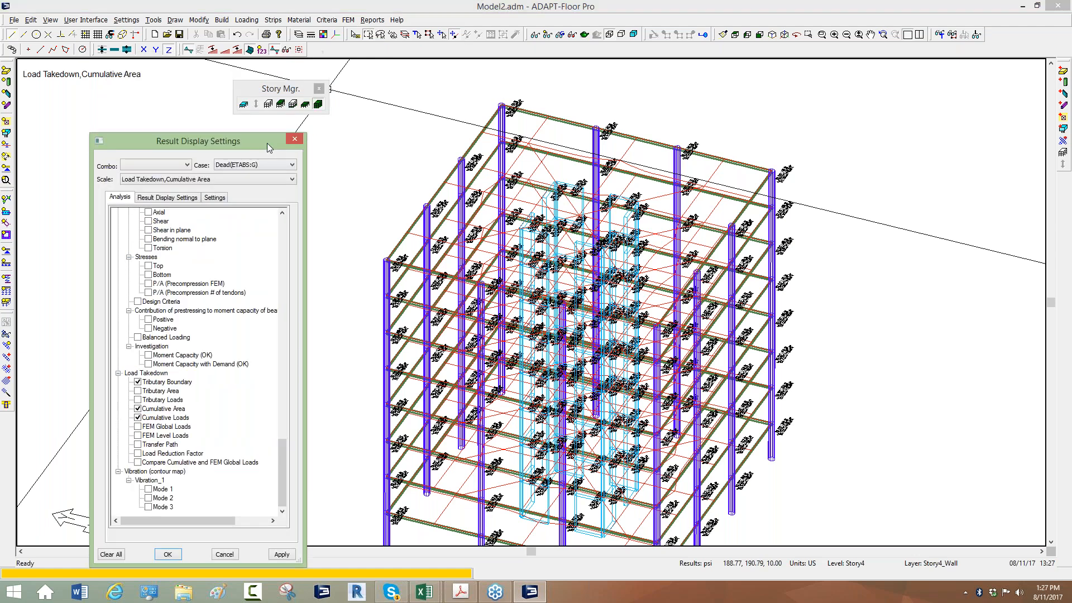
left_click(304, 104)
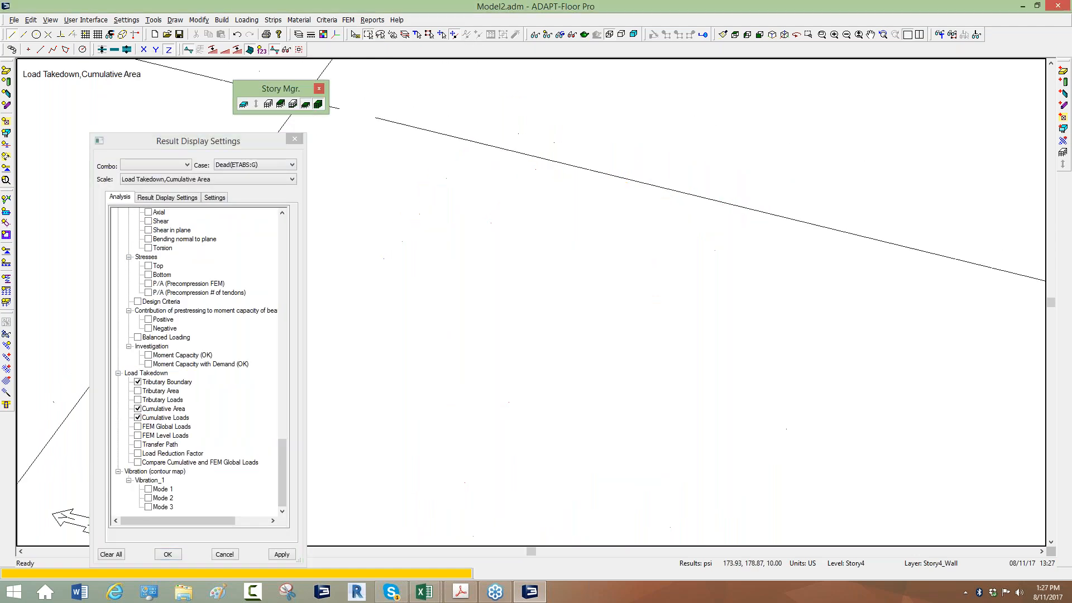
left_click(735, 34)
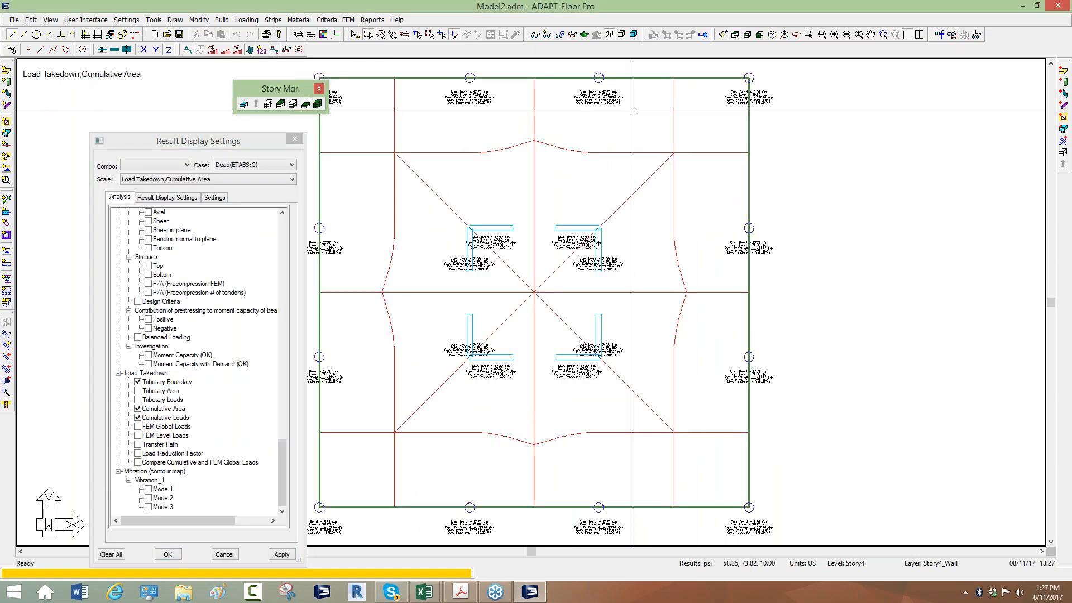
scroll(633, 111, "up", 6)
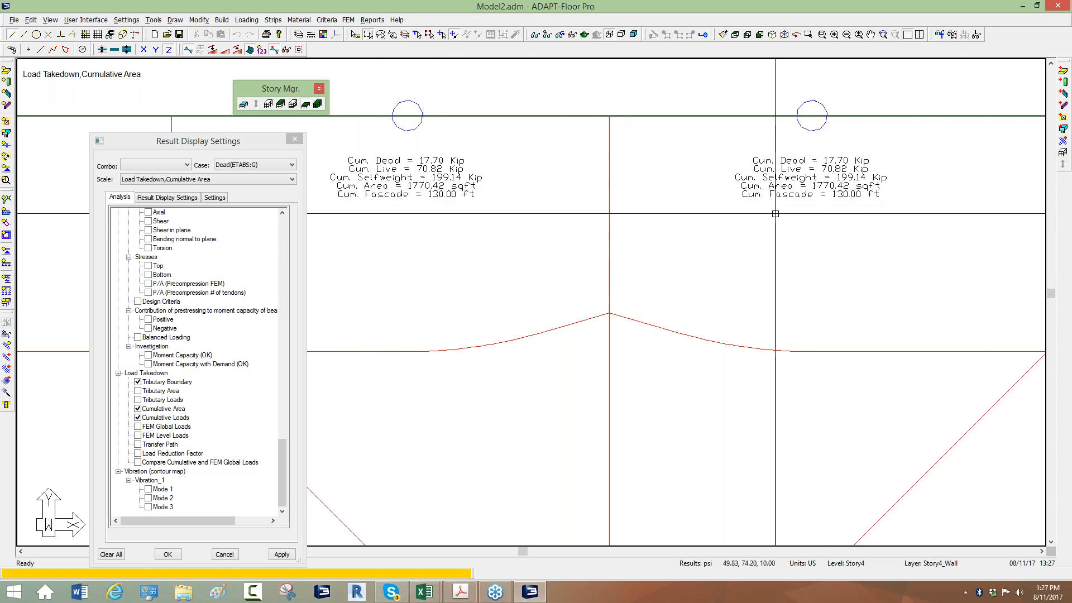
Step the active level down from Story4 to Story1 and examine the cumulative column loads in plan
left_click(292, 105)
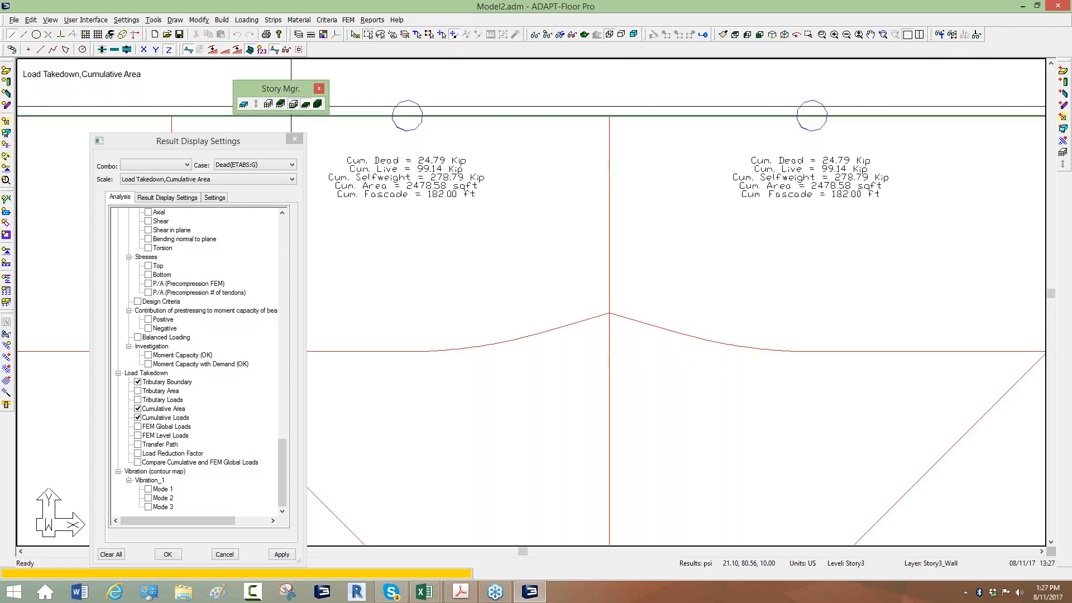
left_click(291, 105)
left_click(291, 105)
scroll(513, 253, "up", 2)
Switch the Story1 level to an isometric view and read the cumulative loads beside one perimeter column
left_click(773, 34)
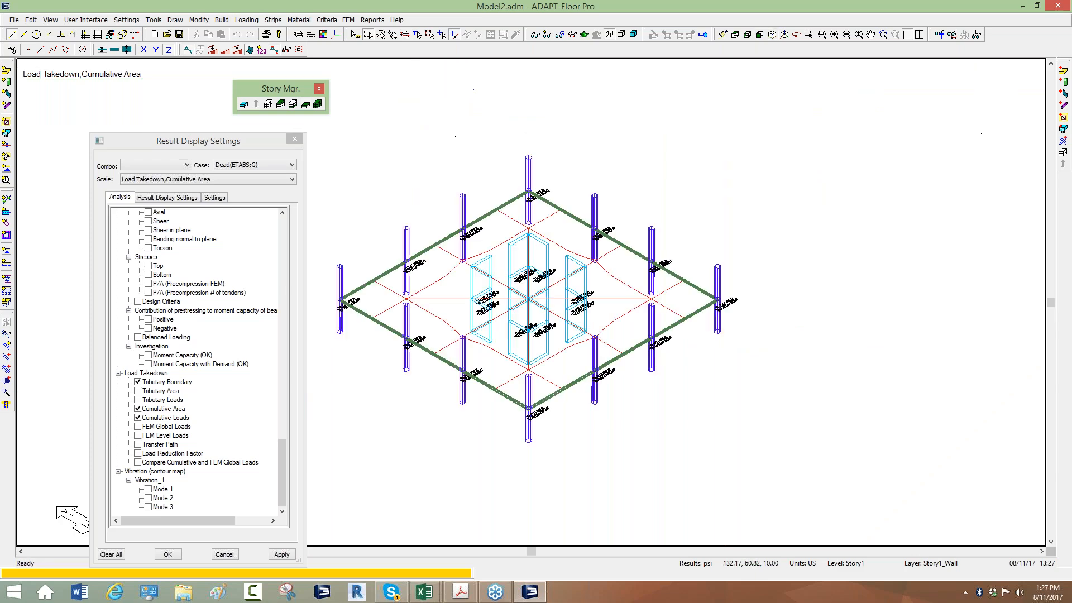
scroll(726, 84, "down", 1)
scroll(447, 216, "up", 4)
scroll(444, 215, "up", 6)
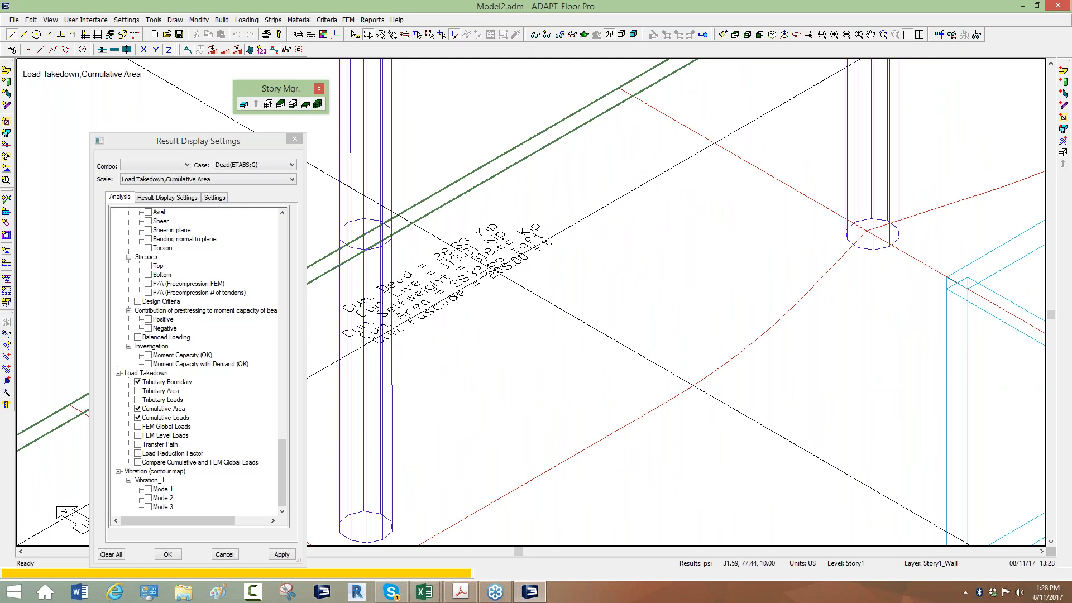
scroll(494, 269, "down", 3)
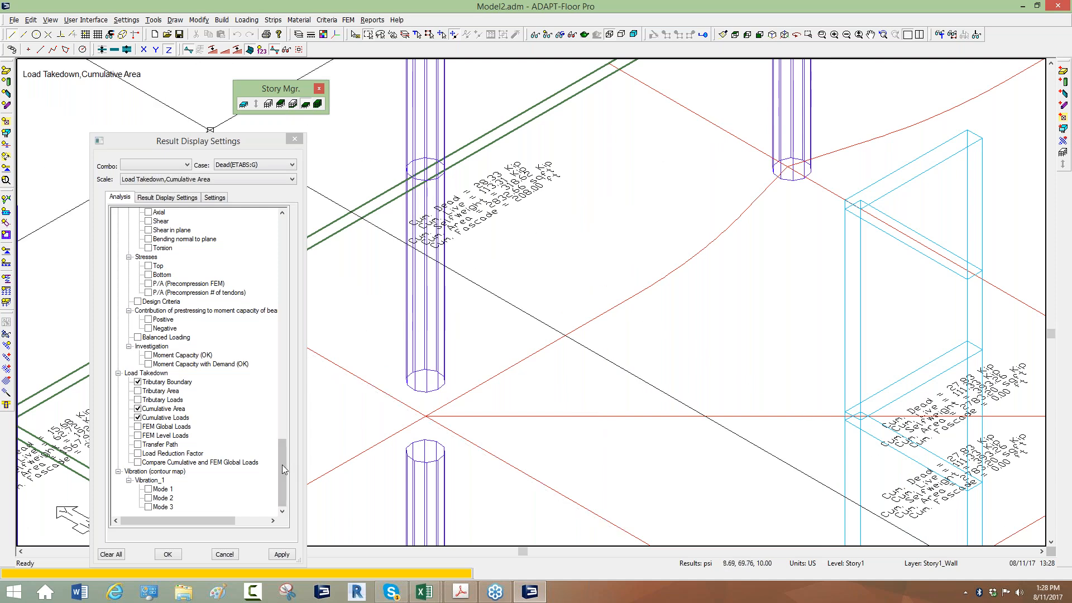
Add the load-case axial force for Dead(ETABS:G) to the Story1 columns and compare it with the cumulative tributary loads
left_click_drag(283, 467, 290, 285)
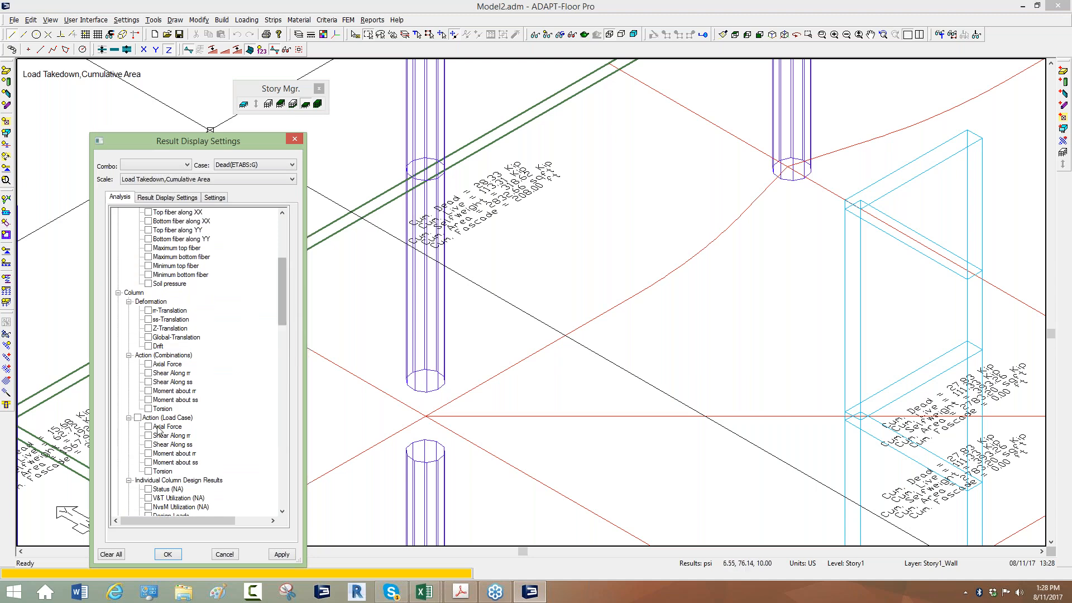
left_click(149, 426)
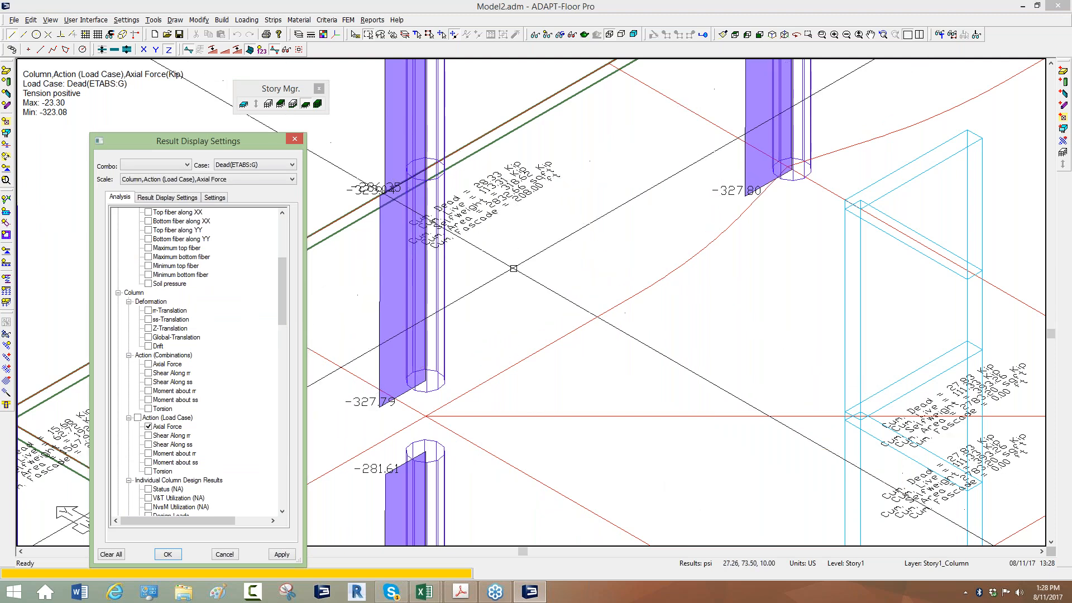
middle_click_drag(519, 271, 517, 271)
scroll(464, 261, "down", 5)
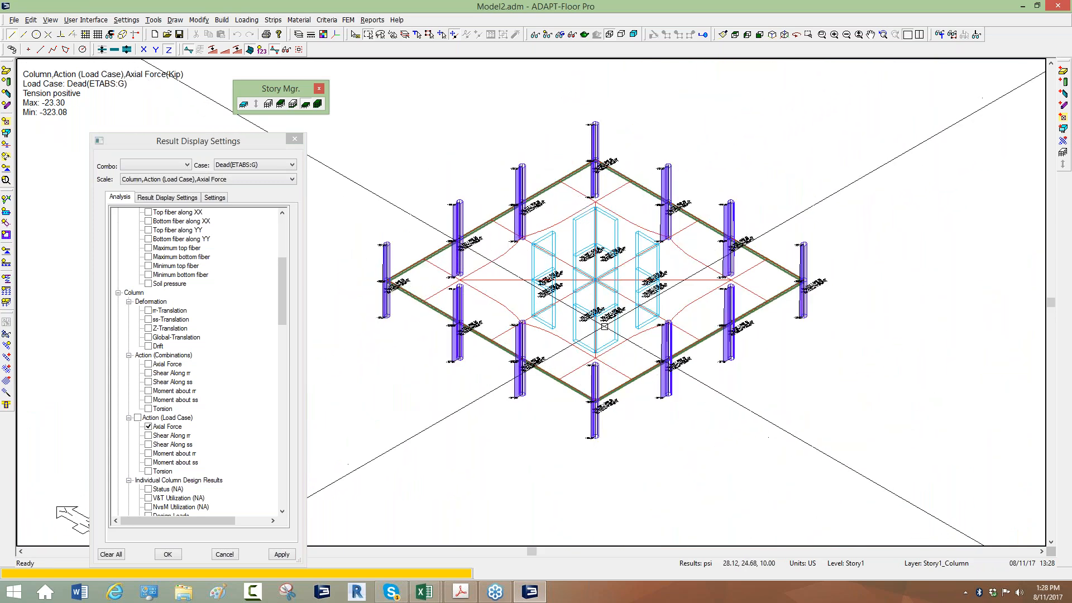
scroll(605, 327, "down", 1)
middle_click_drag(525, 295, 480, 316)
scroll(479, 316, "up", 3)
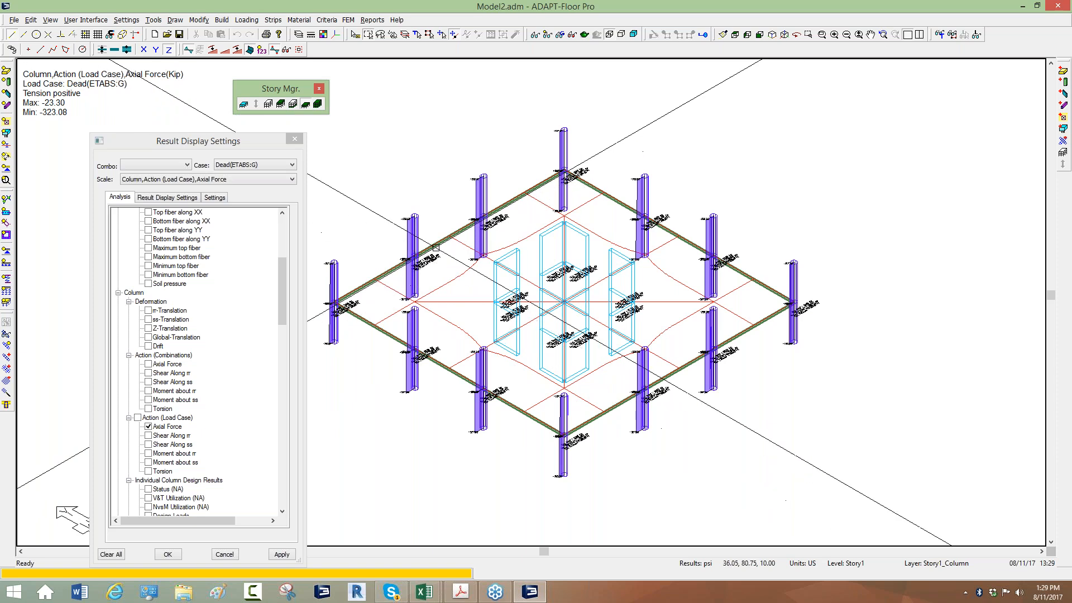
Check the force source setting in the component design options and close them without changes
left_click(350, 20)
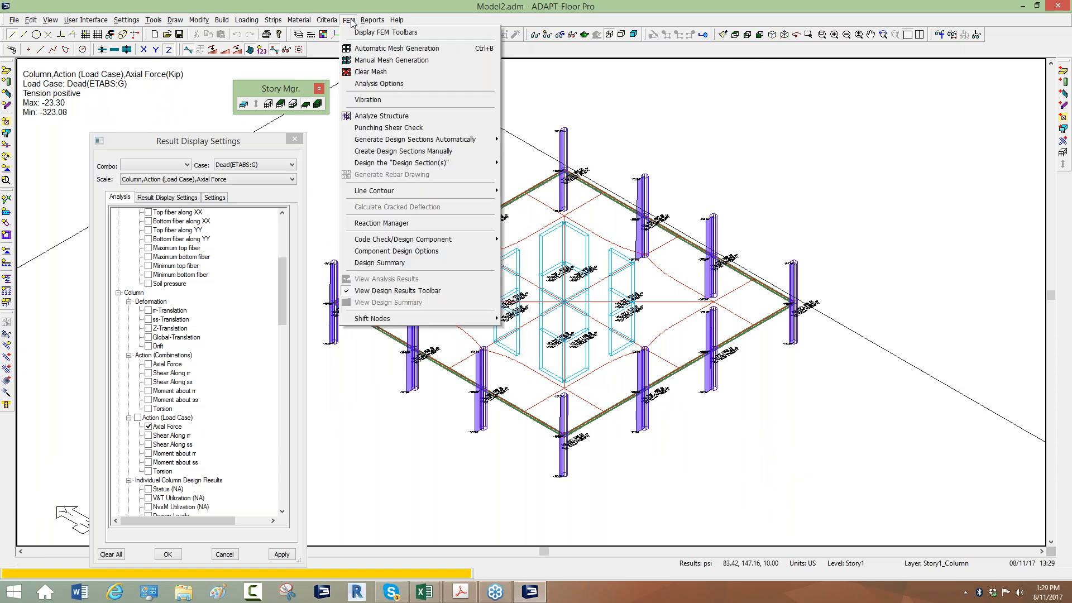
left_click(387, 252)
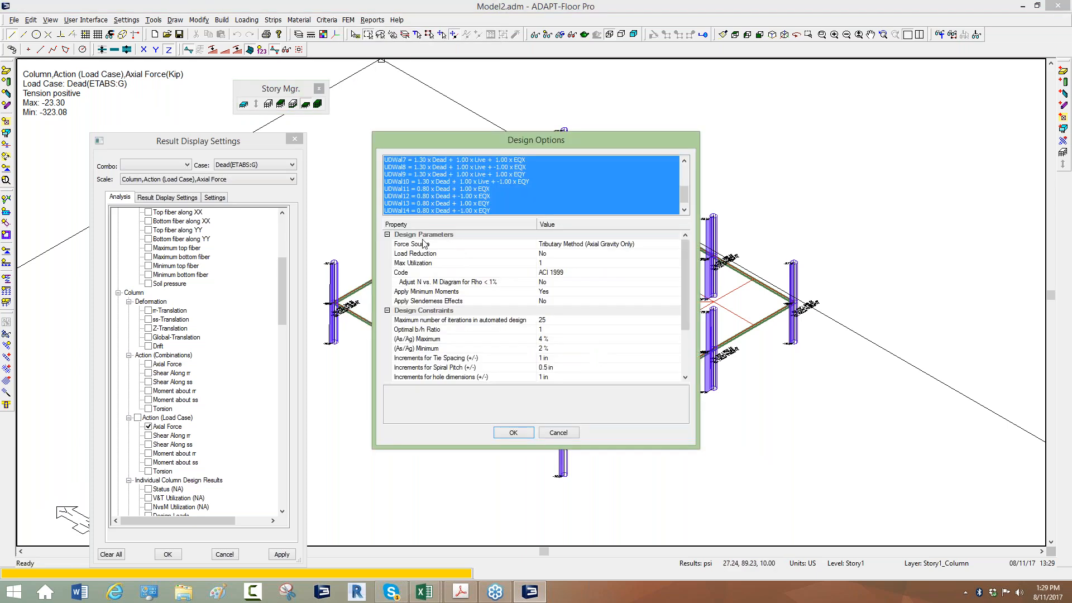
left_click(409, 244)
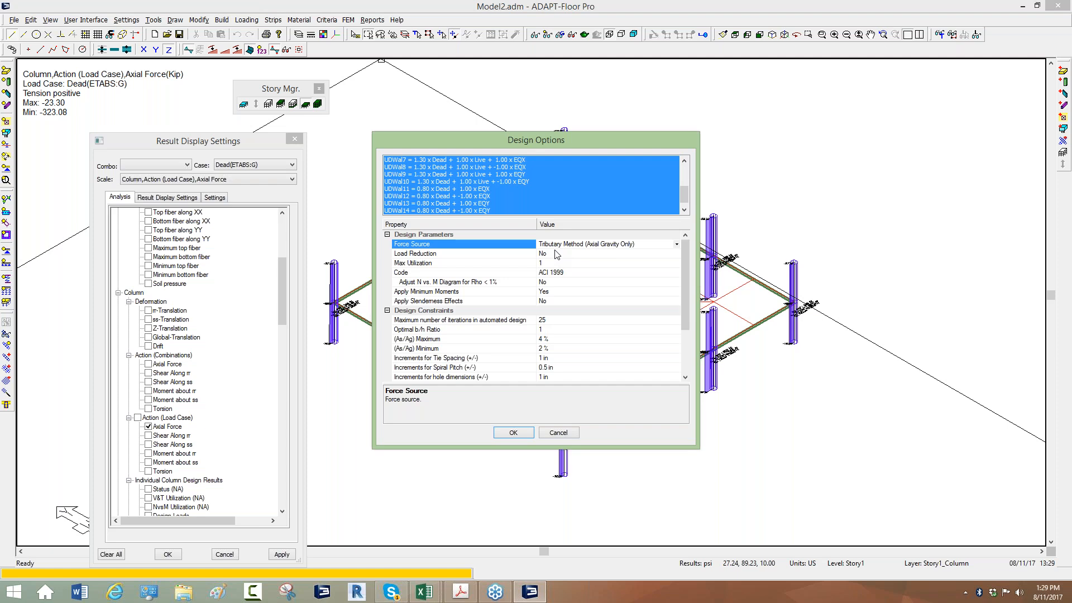
left_click(559, 433)
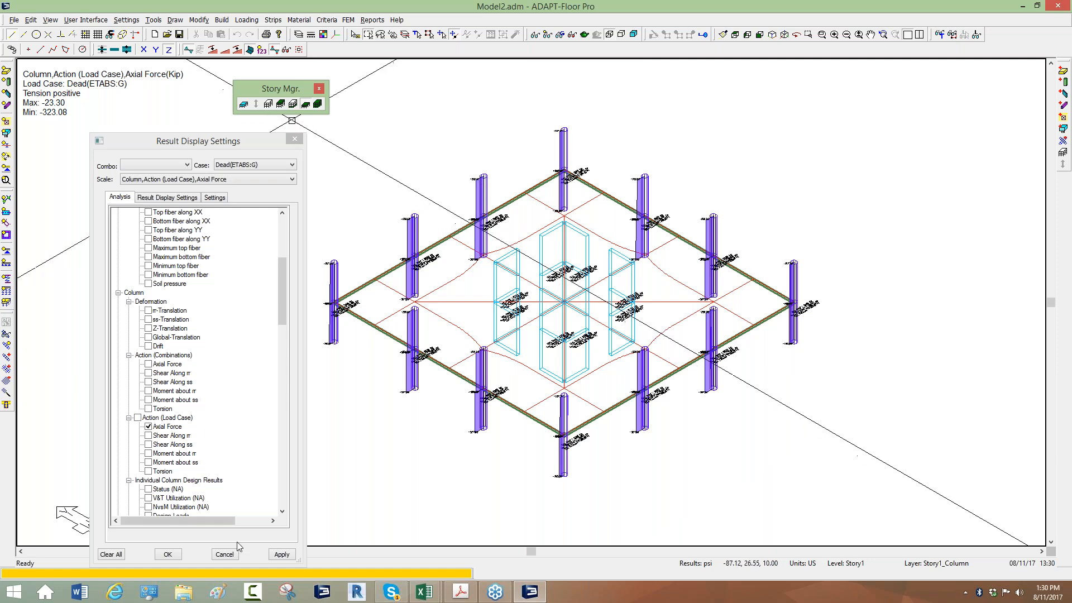
Clear all displayed results, close the result display settings and show the full multi-story structure
left_click(118, 555)
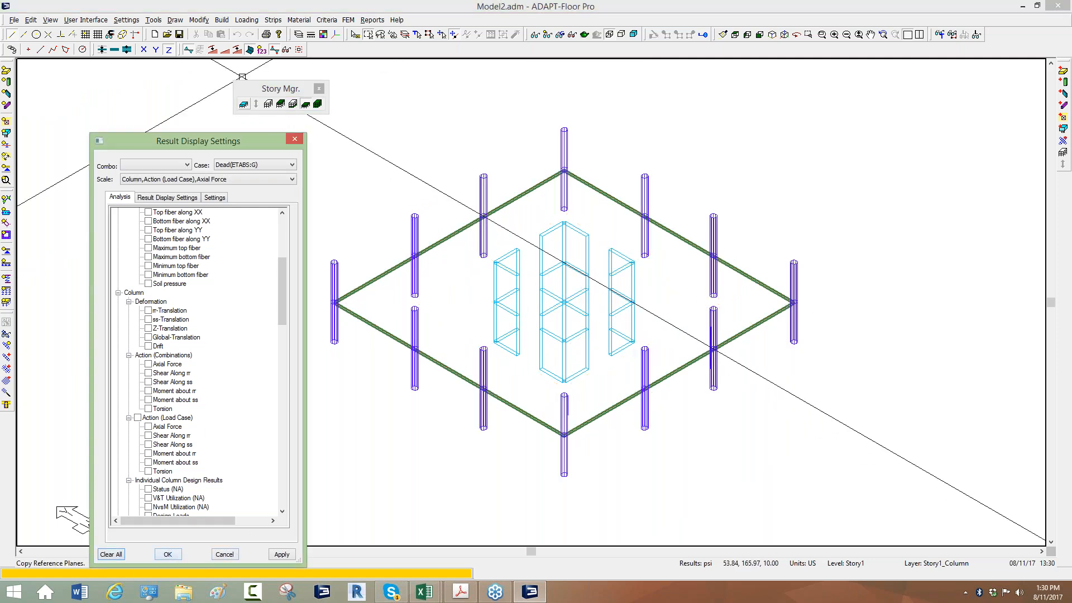
left_click(295, 139)
left_click(318, 105)
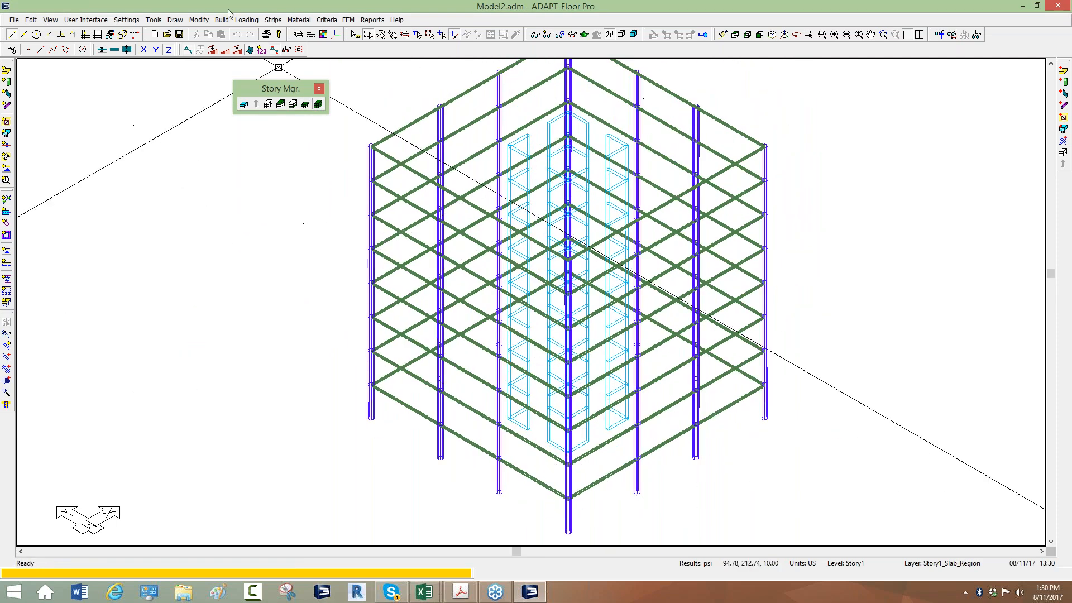
Bring up the load types available for adding a load to the model
left_click(242, 20)
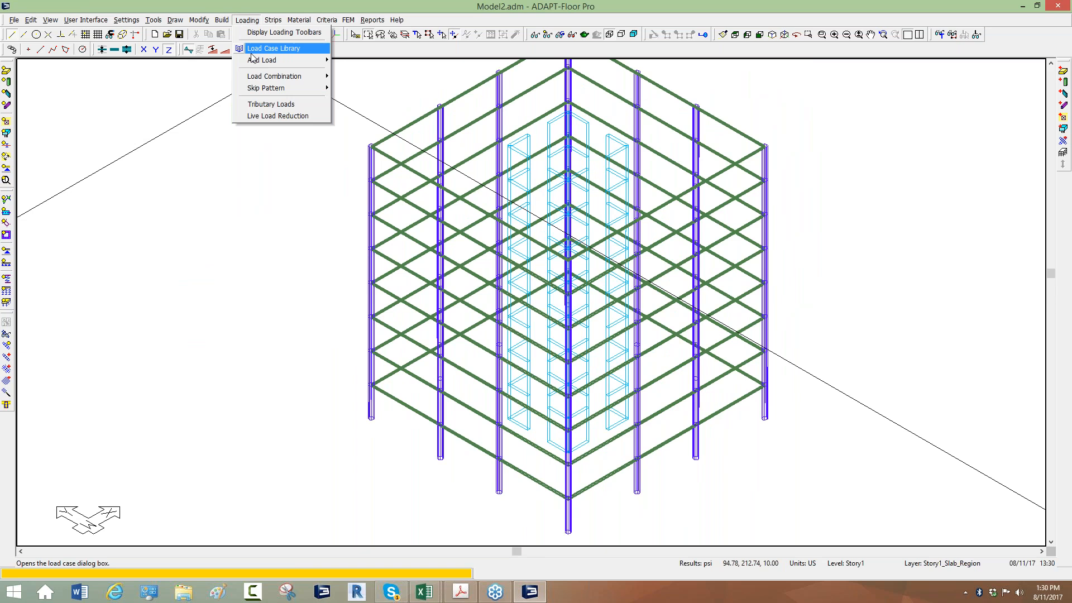
mouse_move(254, 61)
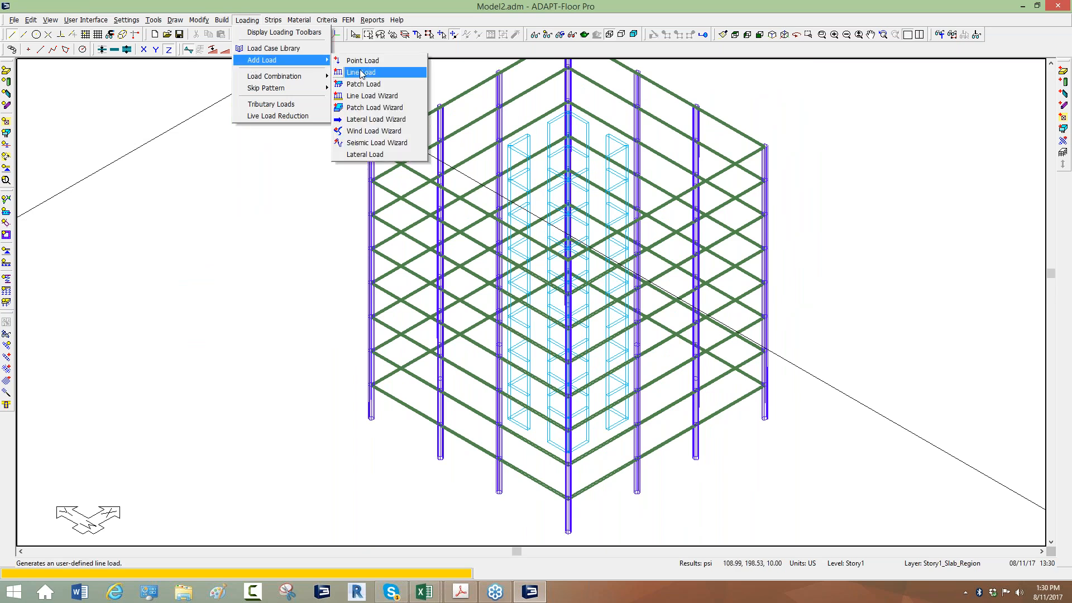
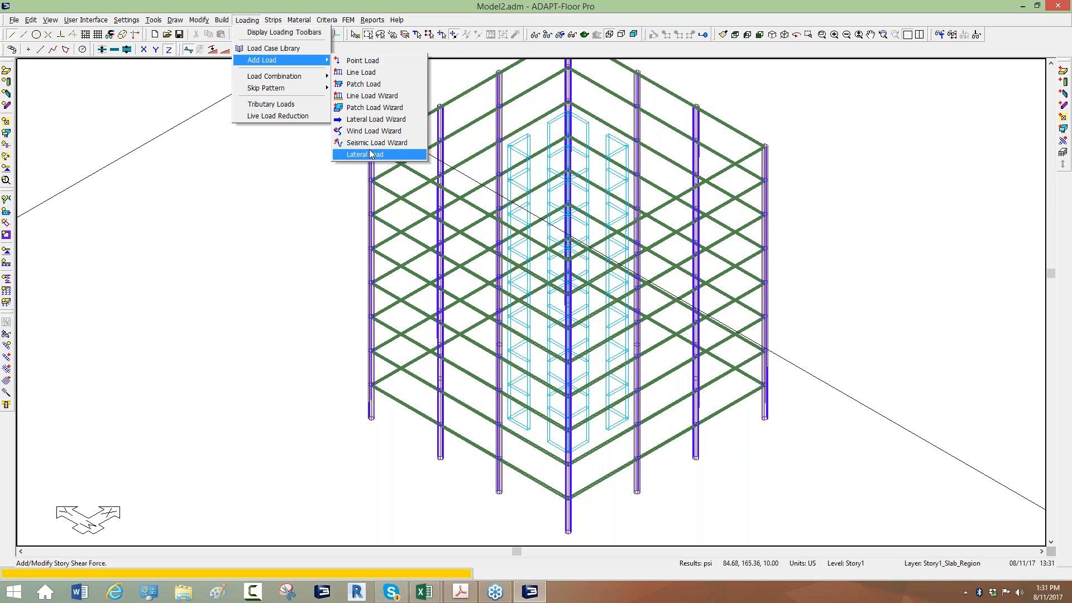
Review the direction, eccentricity and story forces of existing load case WindX 7 in the lateral load definition
left_click(369, 154)
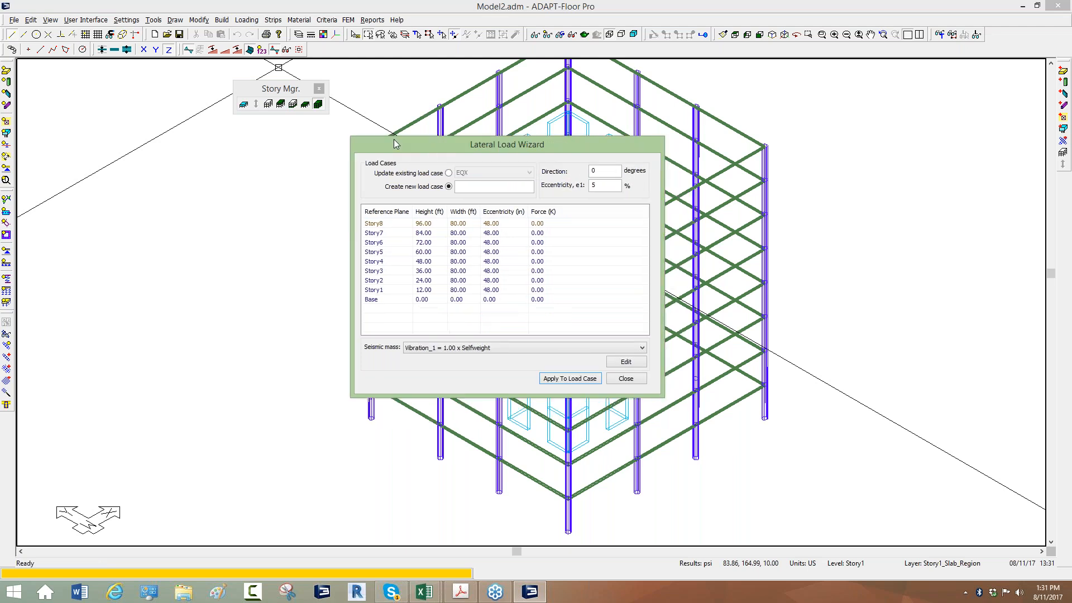
left_click_drag(394, 144, 269, 90)
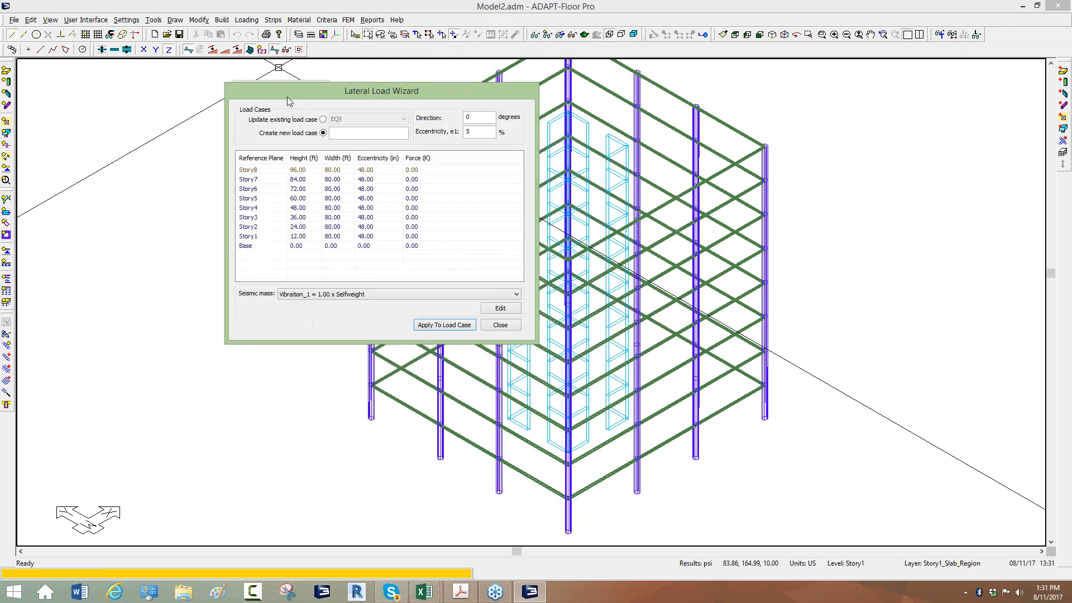
left_click(323, 120)
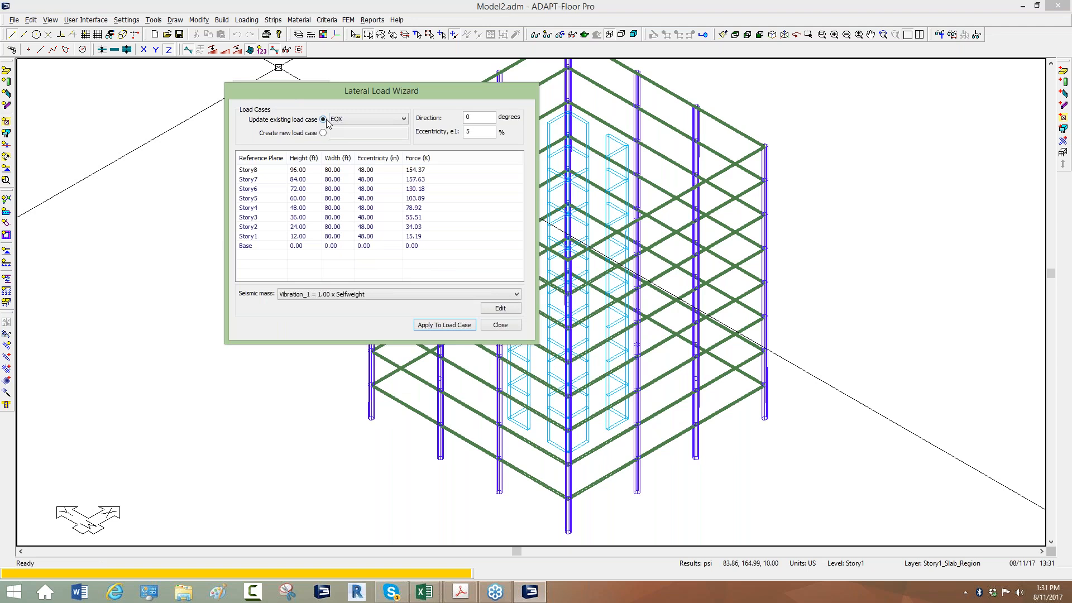
left_click(403, 119)
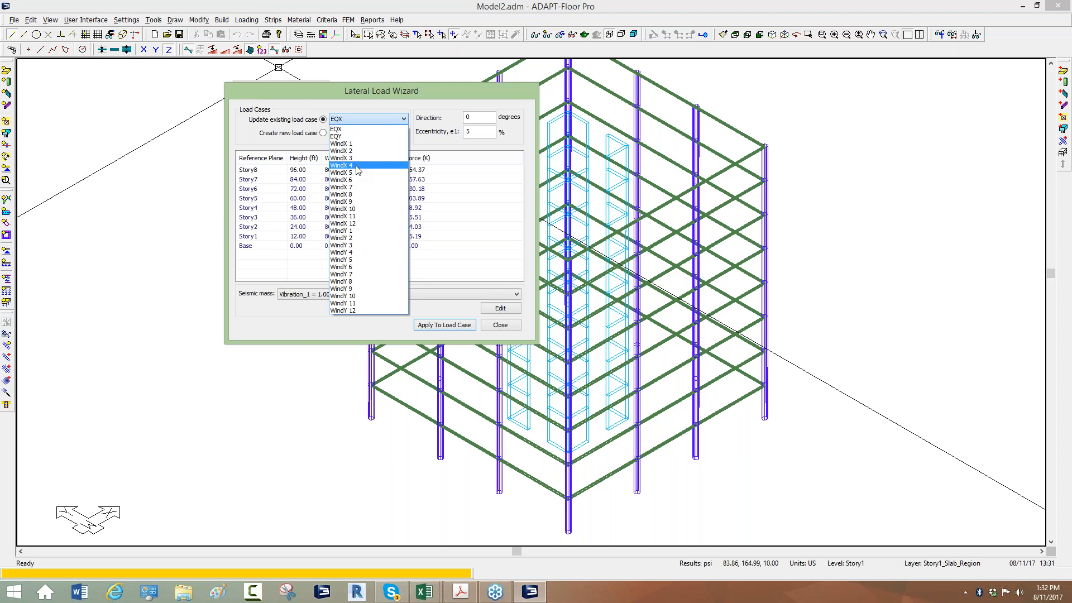
left_click(348, 187)
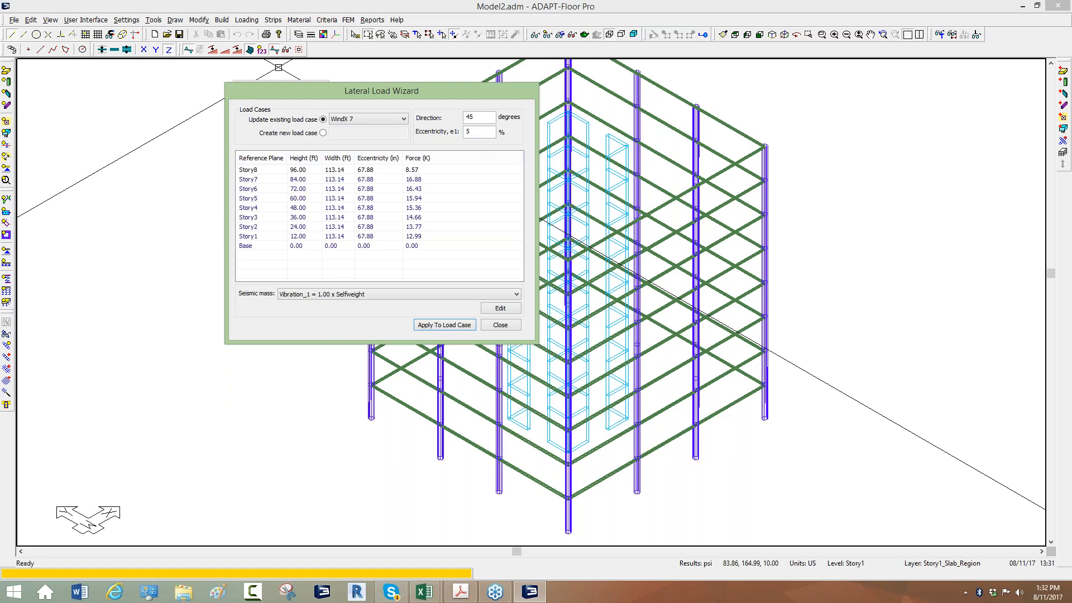
double_click(469, 132)
left_click(418, 193)
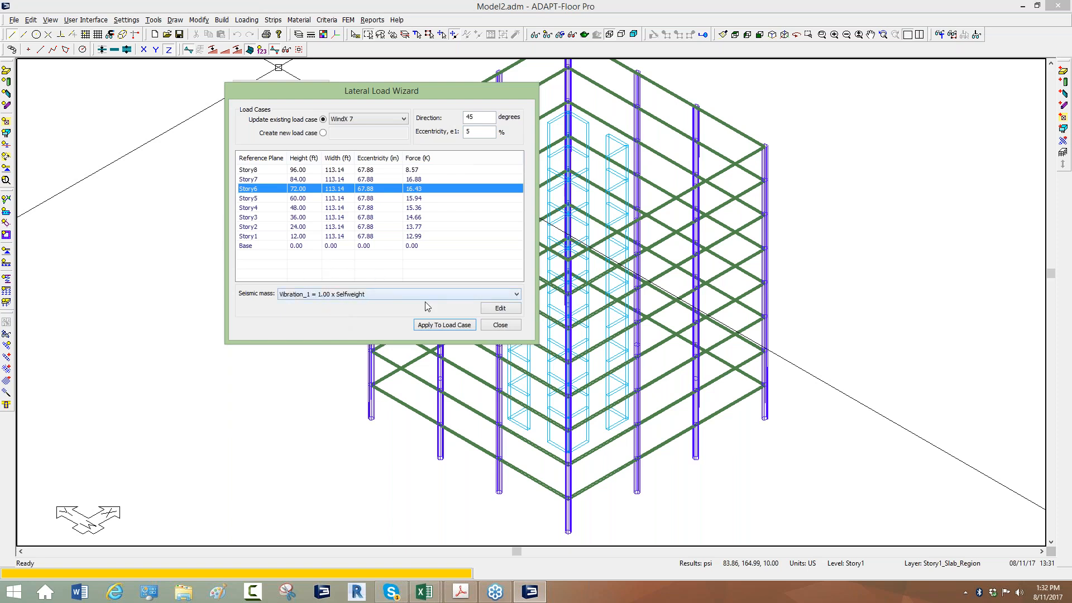
Check the vibration combination used as seismic mass without changing it, and close the Lateral Load Wizard
left_click(491, 311)
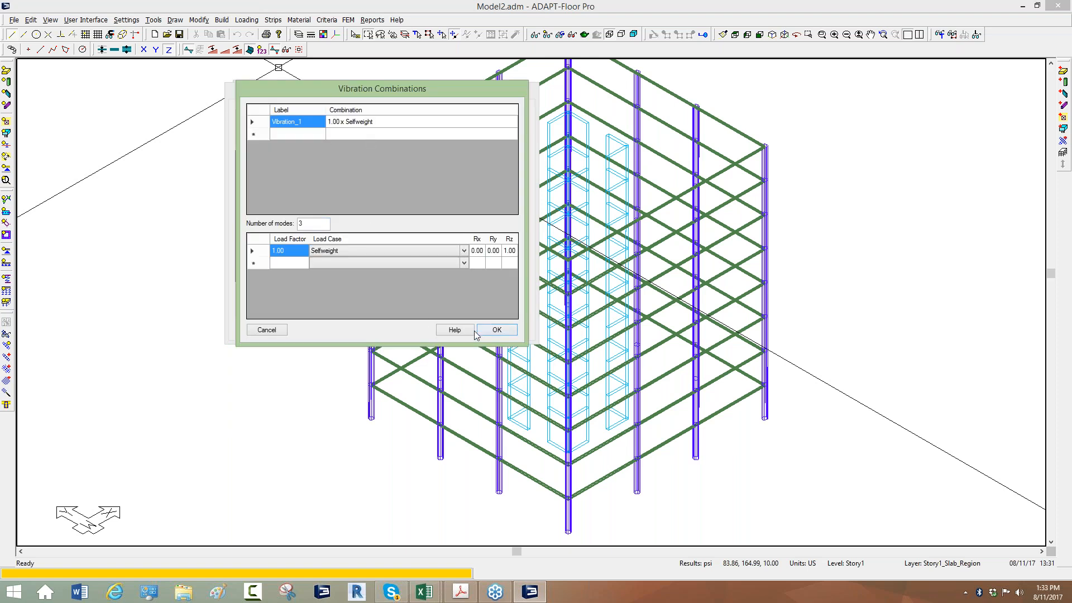
left_click(267, 330)
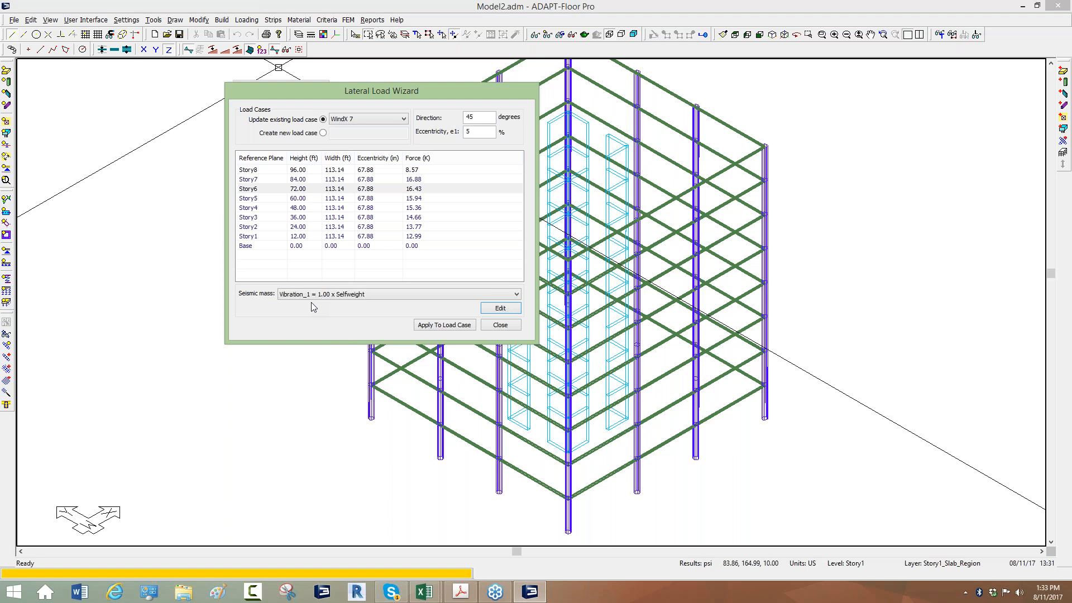
left_click(439, 326)
left_click(496, 324)
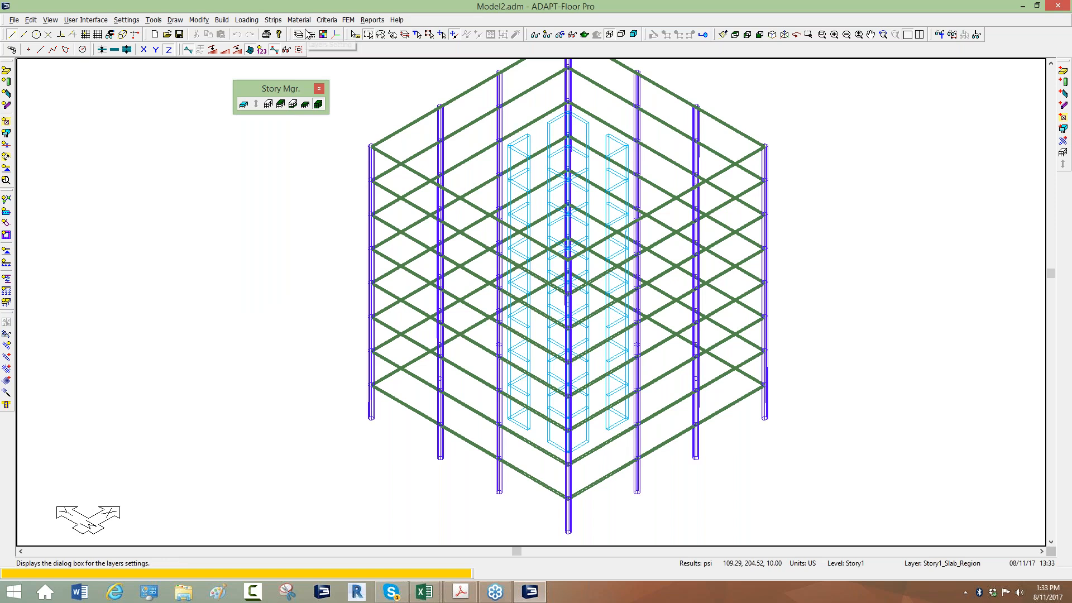
left_click(250, 23)
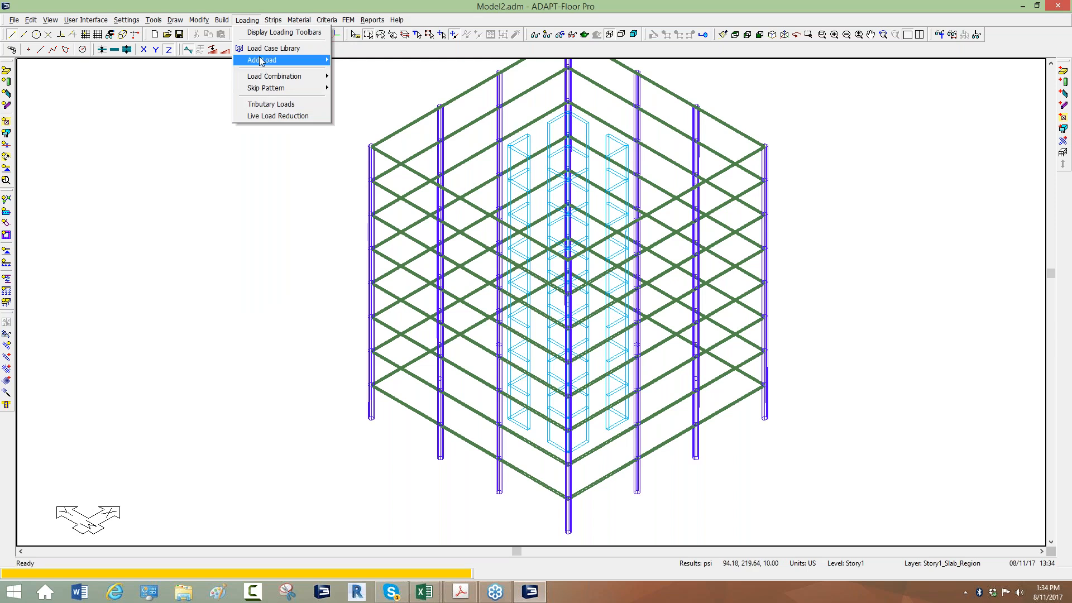
mouse_move(263, 61)
left_click(233, 172)
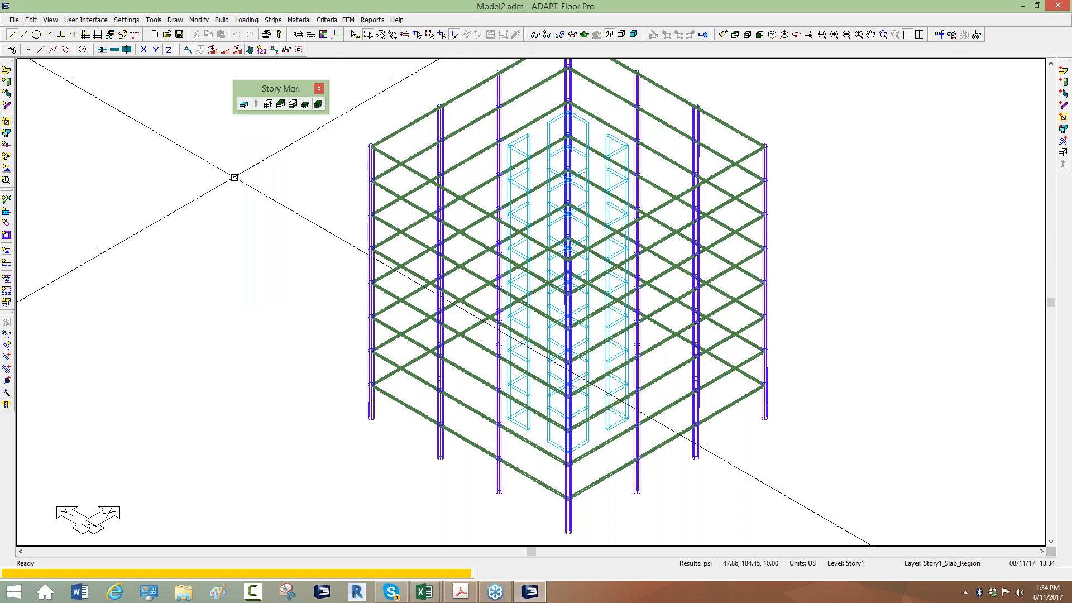
middle_click_drag(267, 222, 261, 240)
scroll(259, 256, "down", 2)
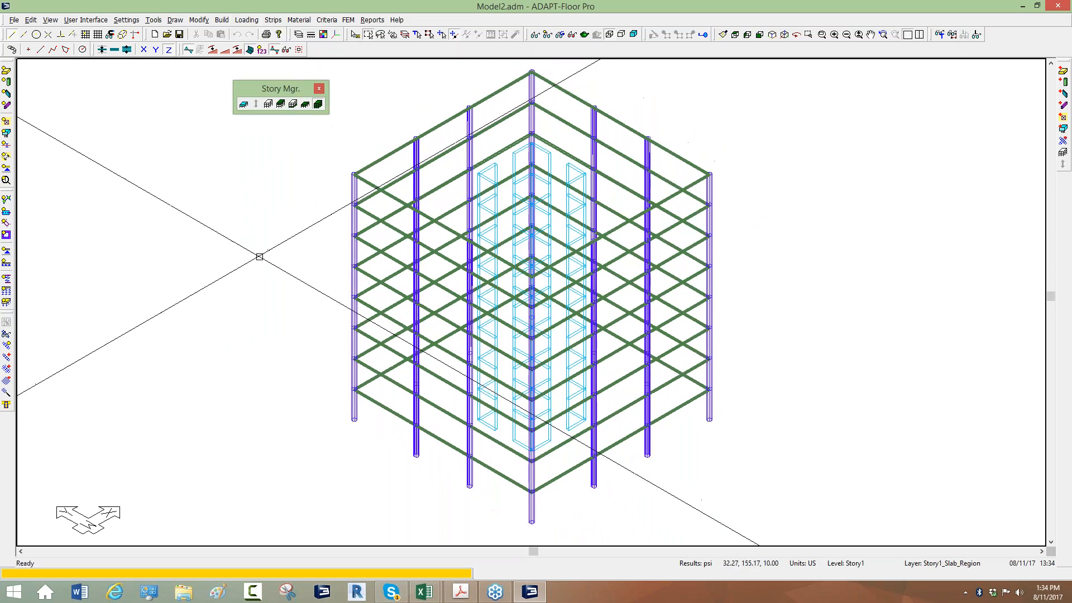
scroll(261, 246, "down", 3)
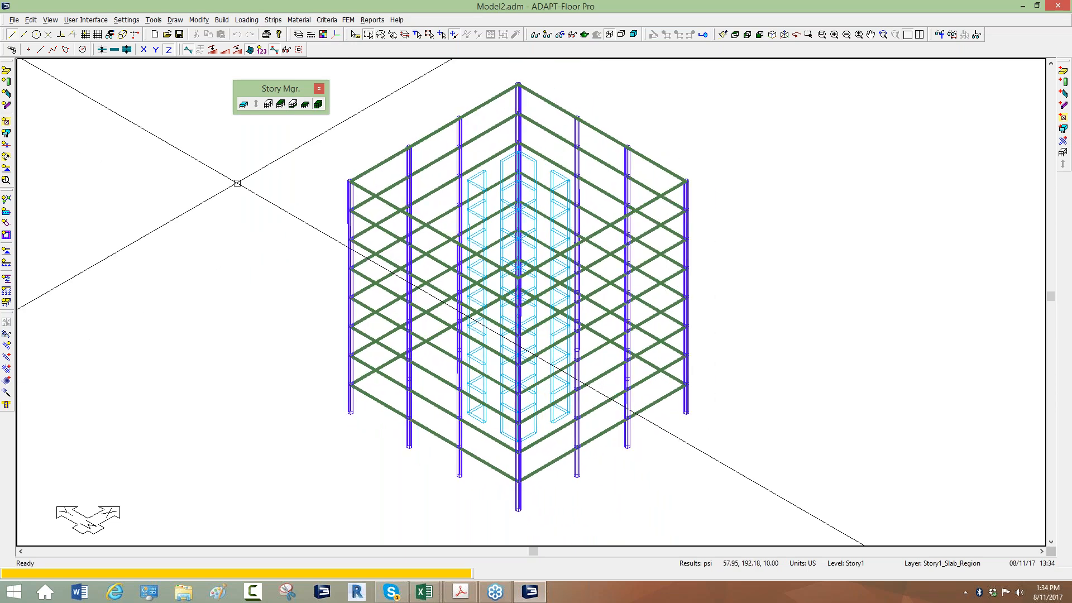
Look through the table of load combinations down to its last entry and close it without changes
left_click(246, 19)
mouse_move(262, 60)
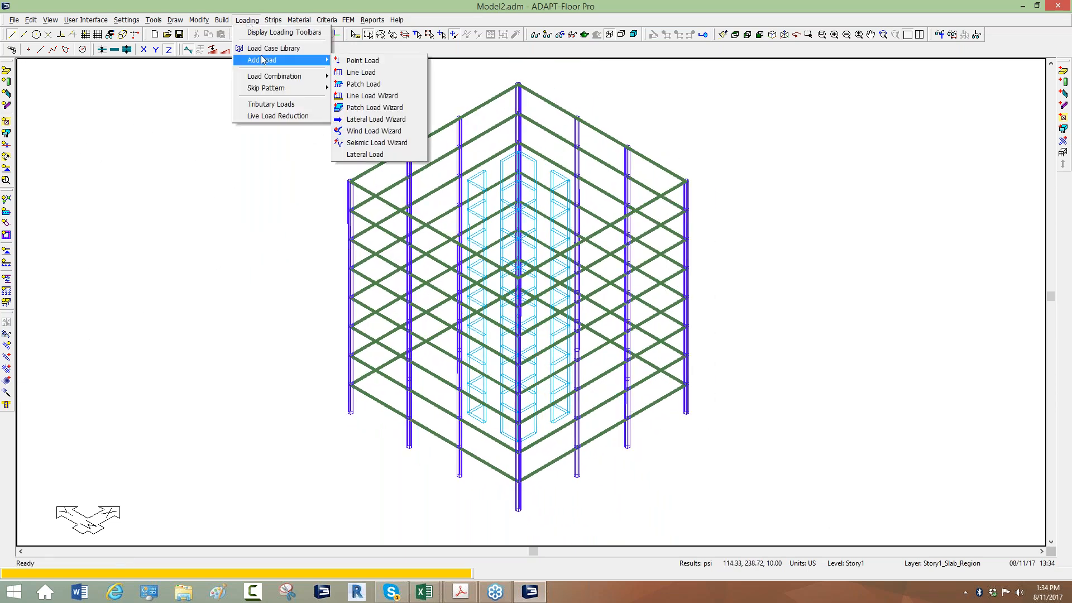
left_click(344, 76)
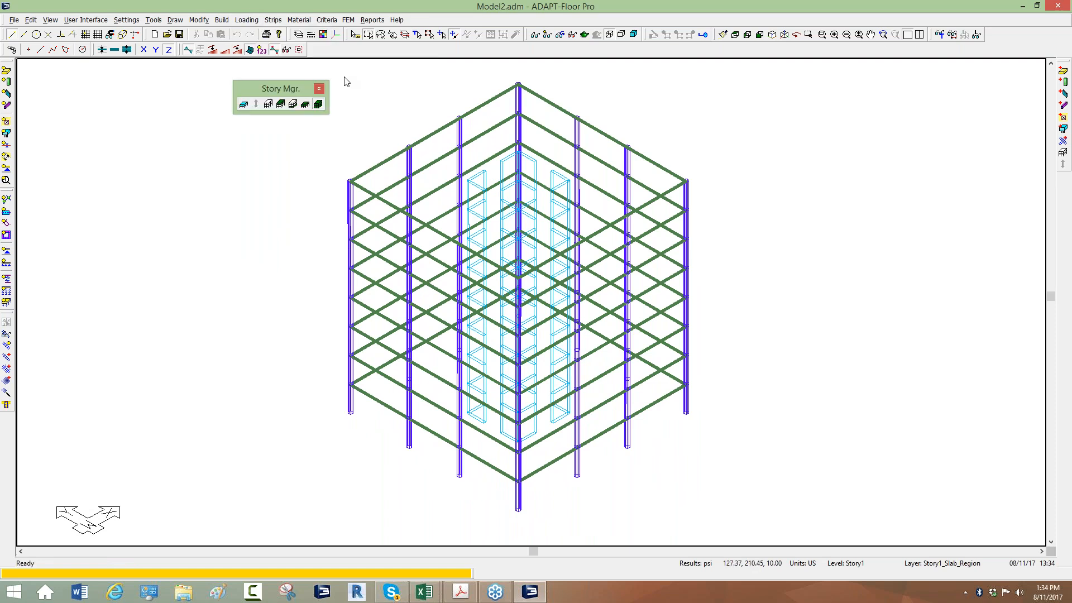
left_click_drag(780, 287, 762, 333)
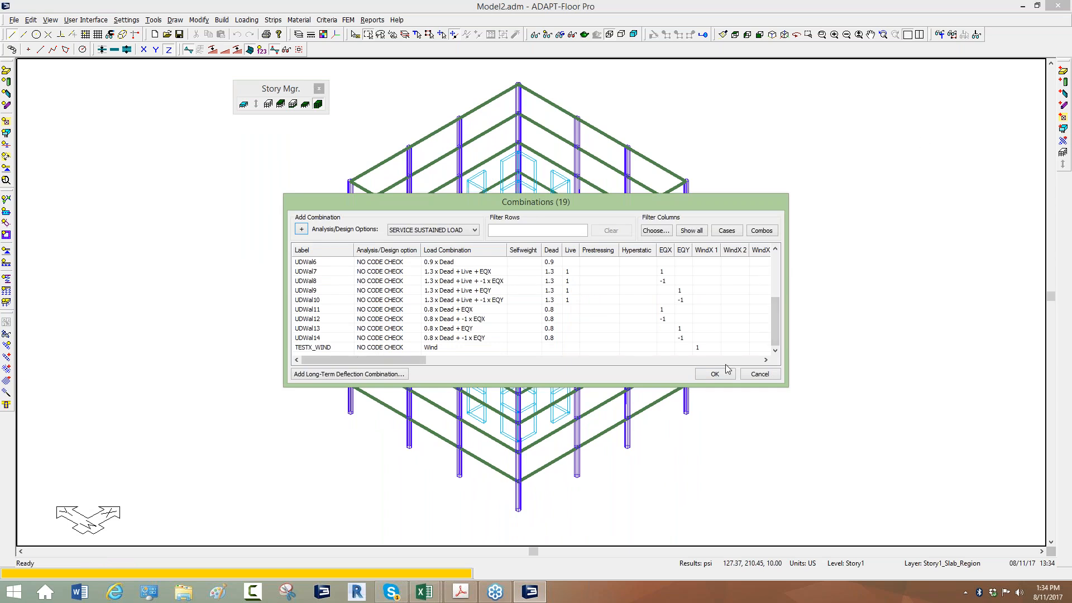
left_click(757, 374)
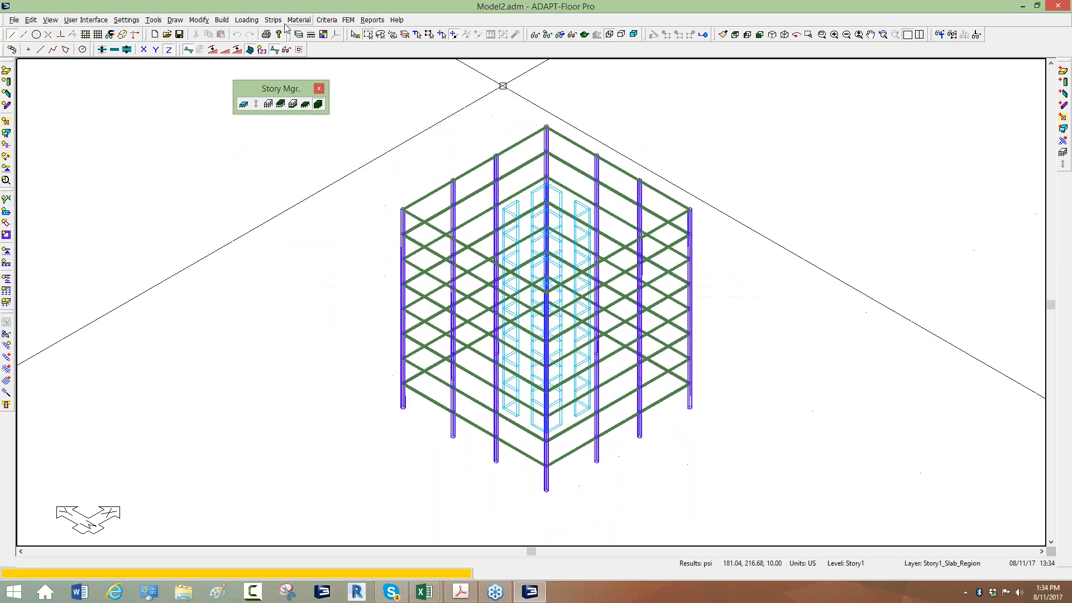
Reopen the load combinations table, check the WindX 1 factor of TESTX_WIND, and close it without changes
left_click(247, 21)
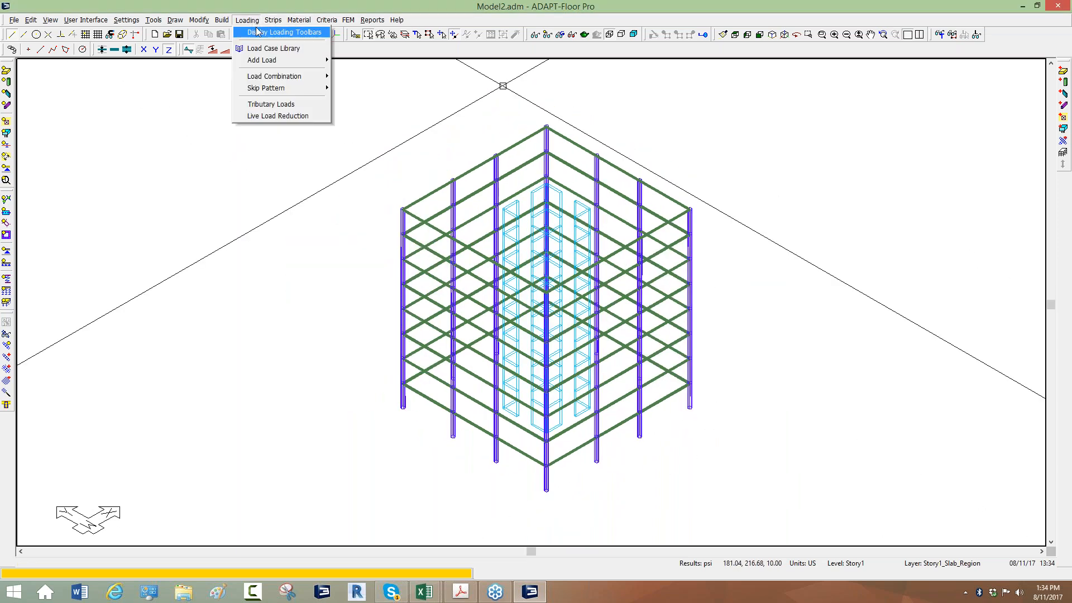
mouse_move(279, 60)
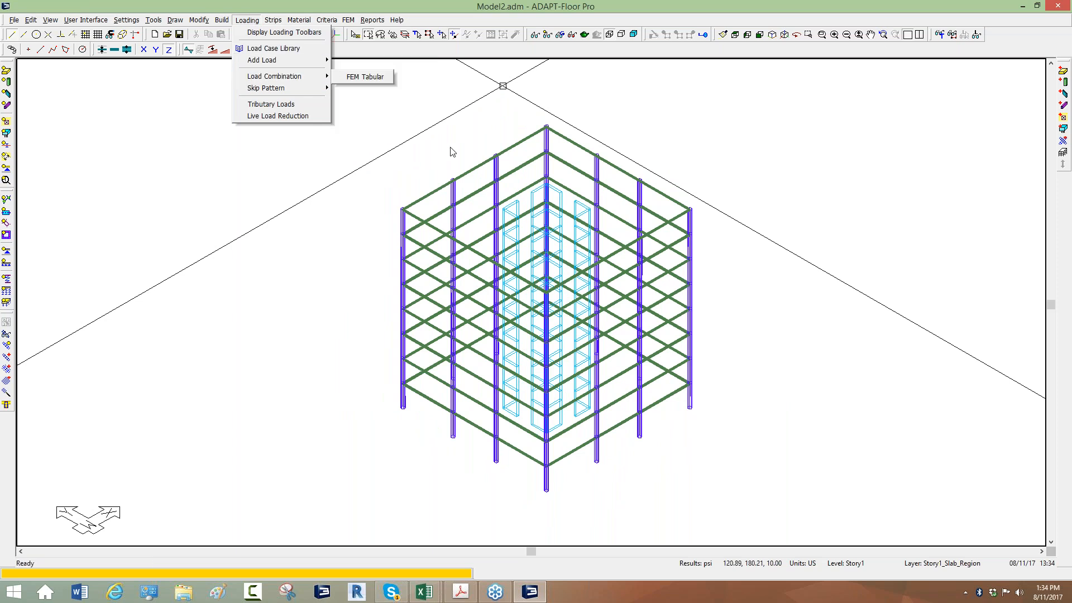
left_click(371, 75)
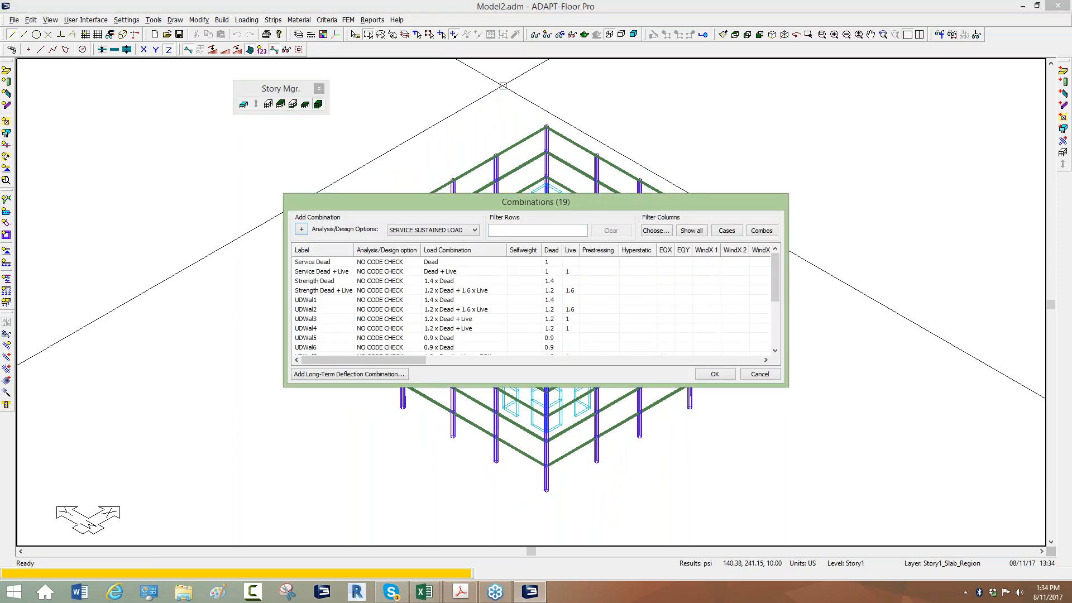
scroll(588, 221, "down", 2)
left_click_drag(585, 216, 98, 251)
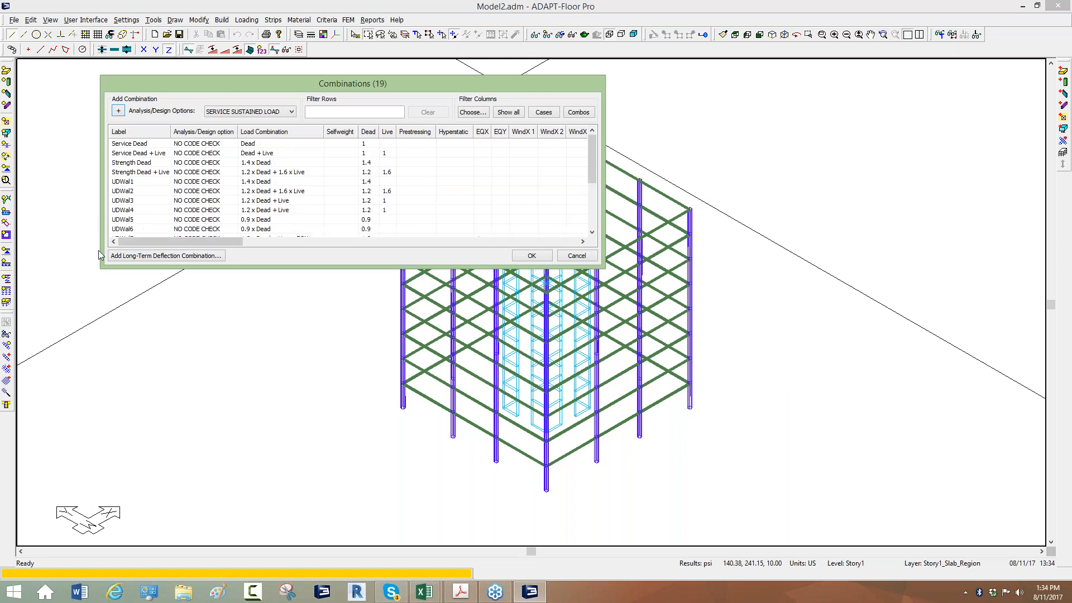
left_click_drag(592, 156, 585, 233)
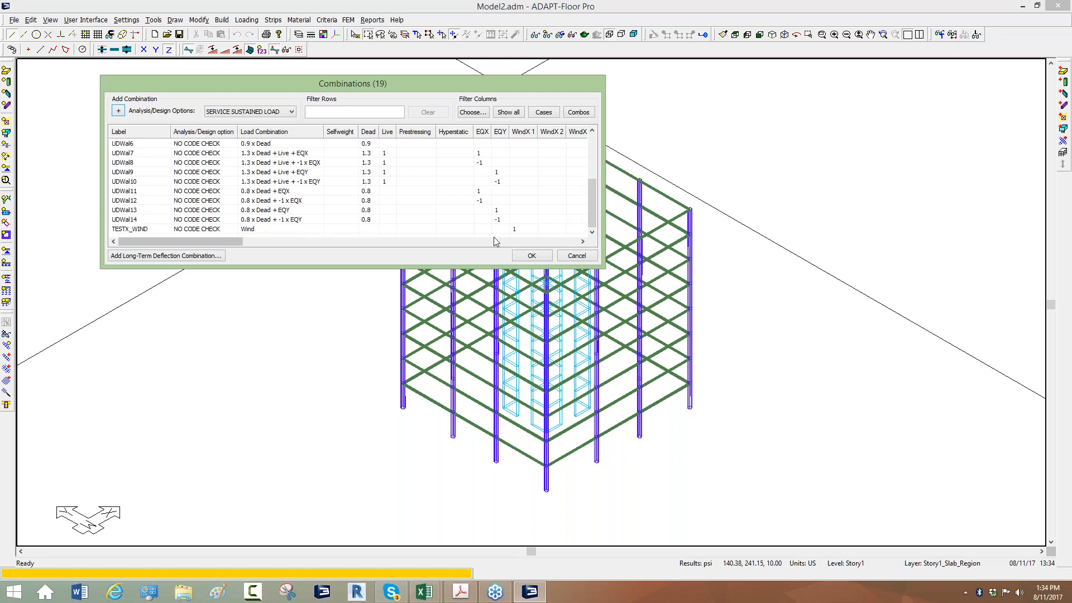
left_click(515, 230)
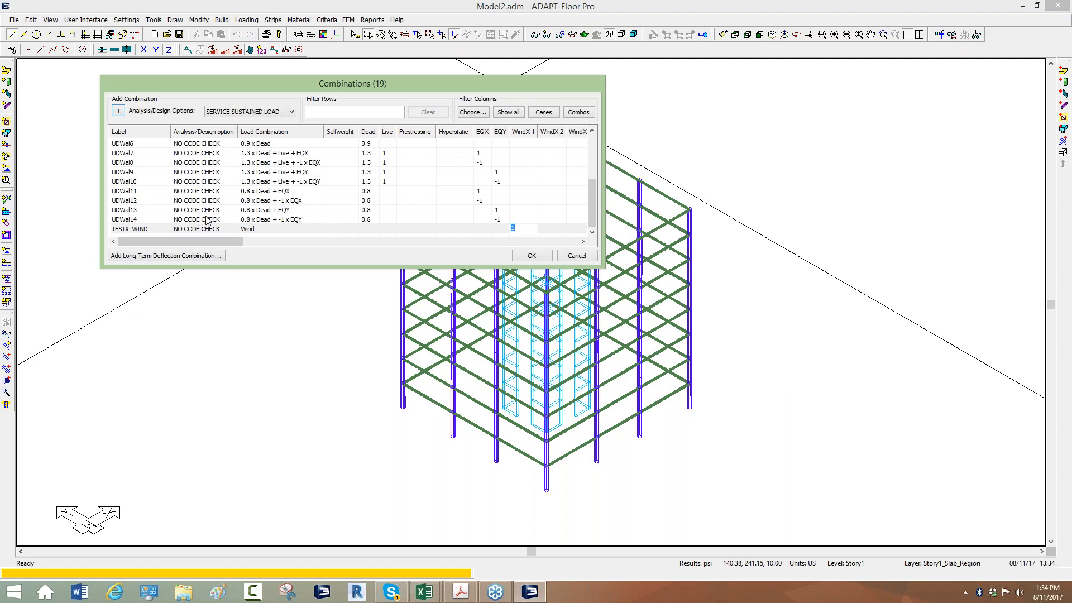
left_click(565, 262)
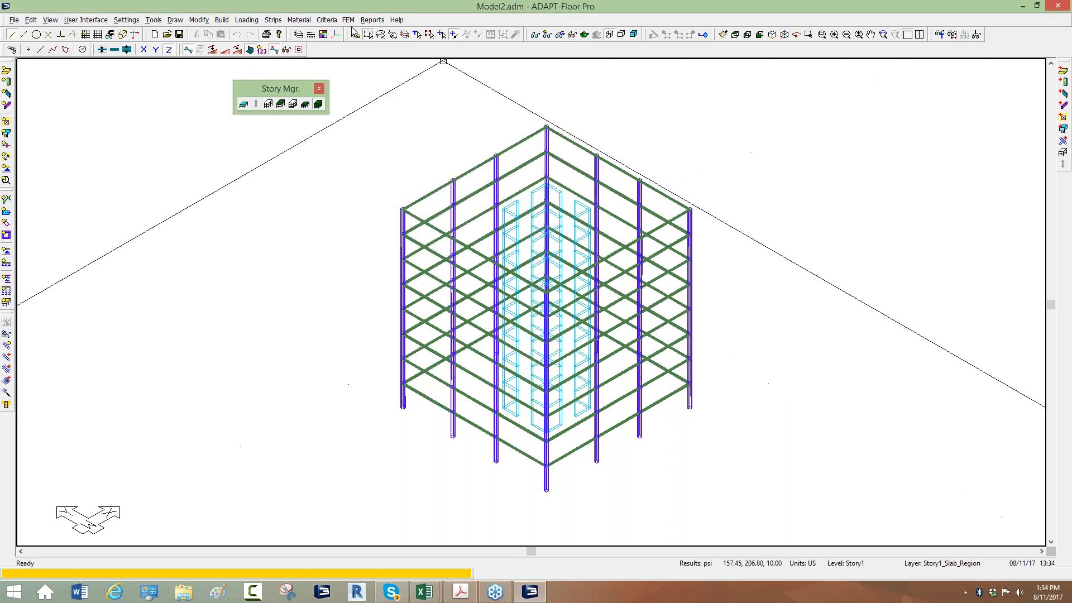
Analyze the structure for only the TESTX_WIND combination with vibration analysis excluded, and save the solution
left_click(349, 20)
left_click(382, 116)
scroll(583, 218, "down", 1)
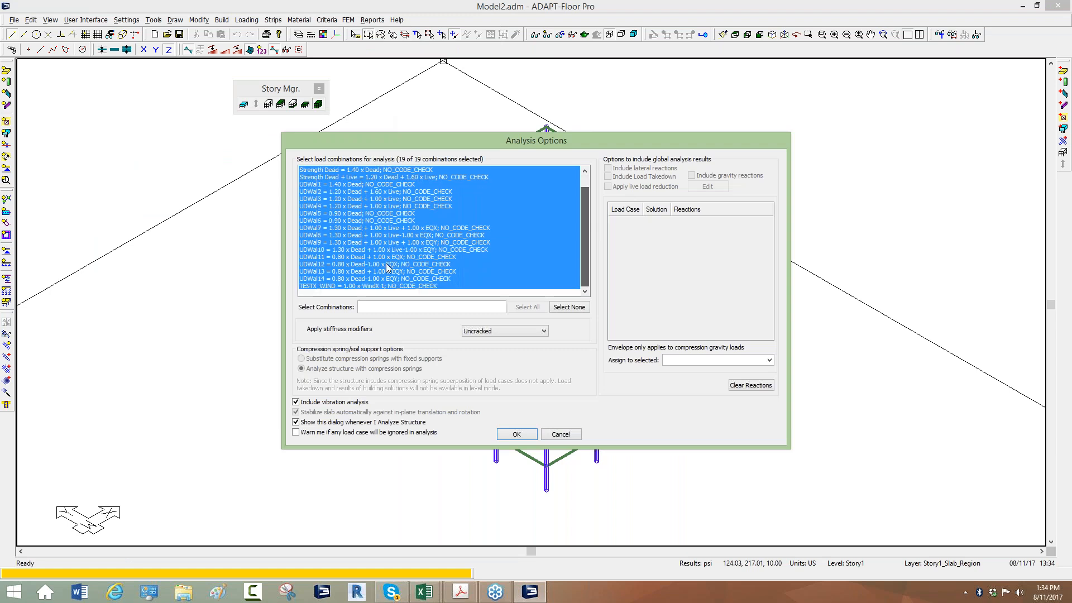
left_click(356, 286)
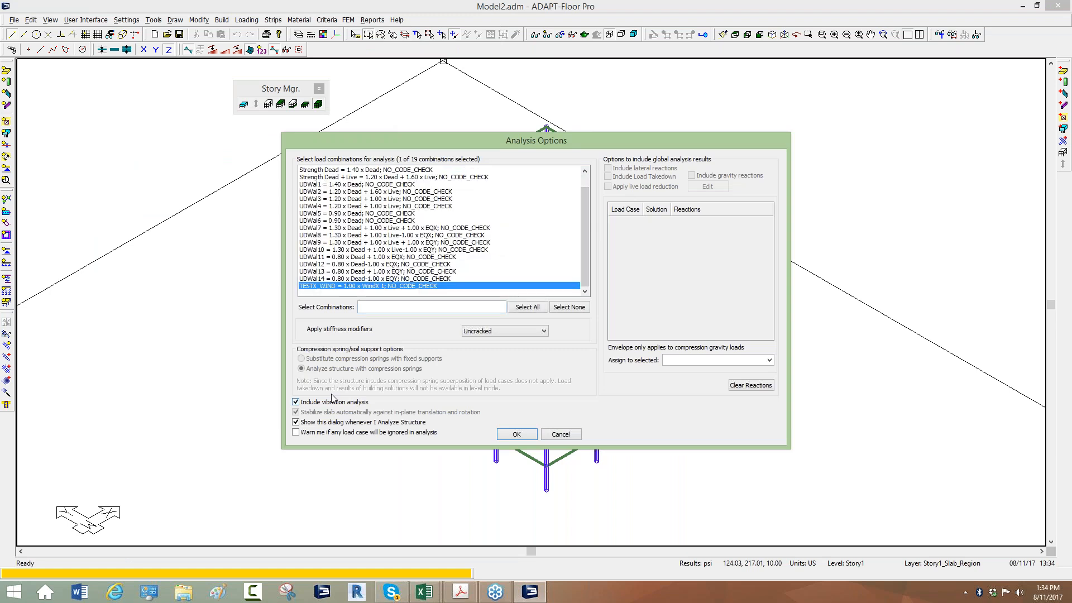
left_click(296, 404)
left_click(516, 435)
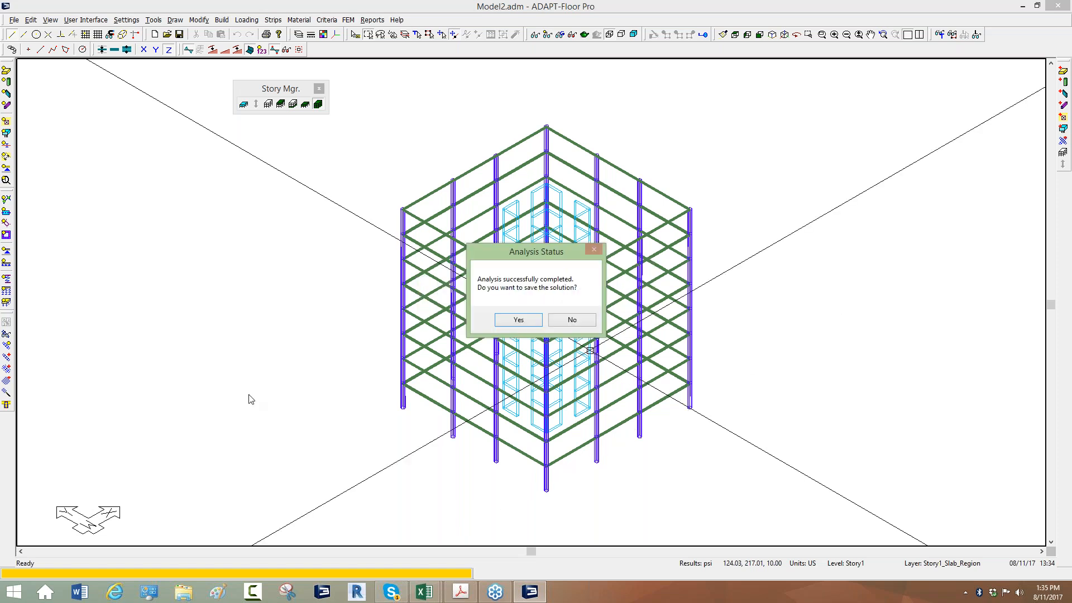
left_click(509, 318)
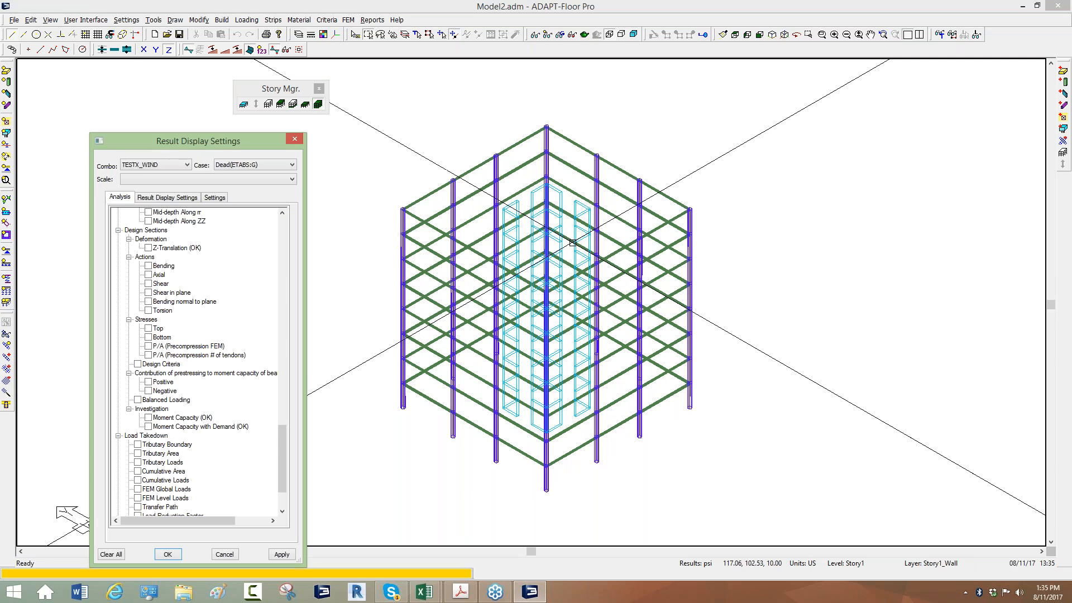
Display the column moment about ss for the TESTX_WIND combination on the full structure, and hide the beams
middle_click_drag(396, 247, 430, 226)
scroll(560, 144, "up", 4)
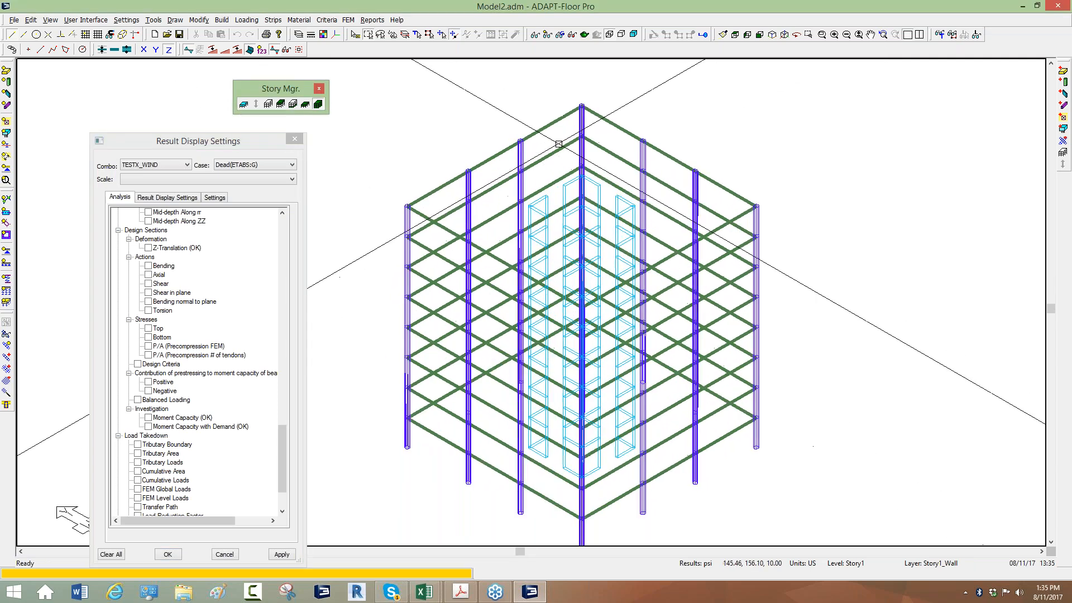
scroll(412, 249, "down", 3)
scroll(414, 250, "up", 2)
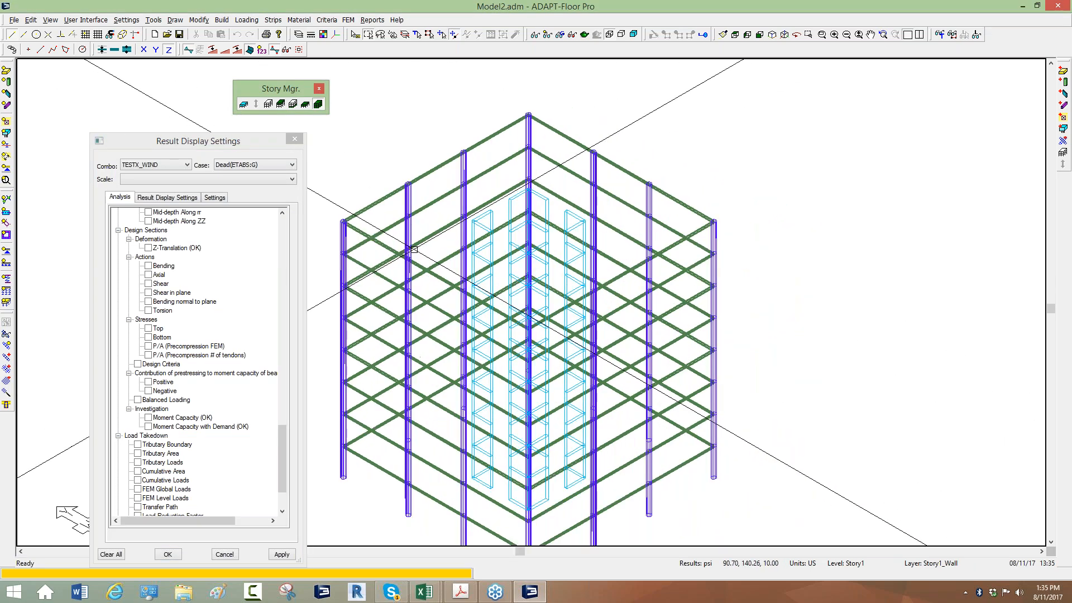
left_click(159, 144)
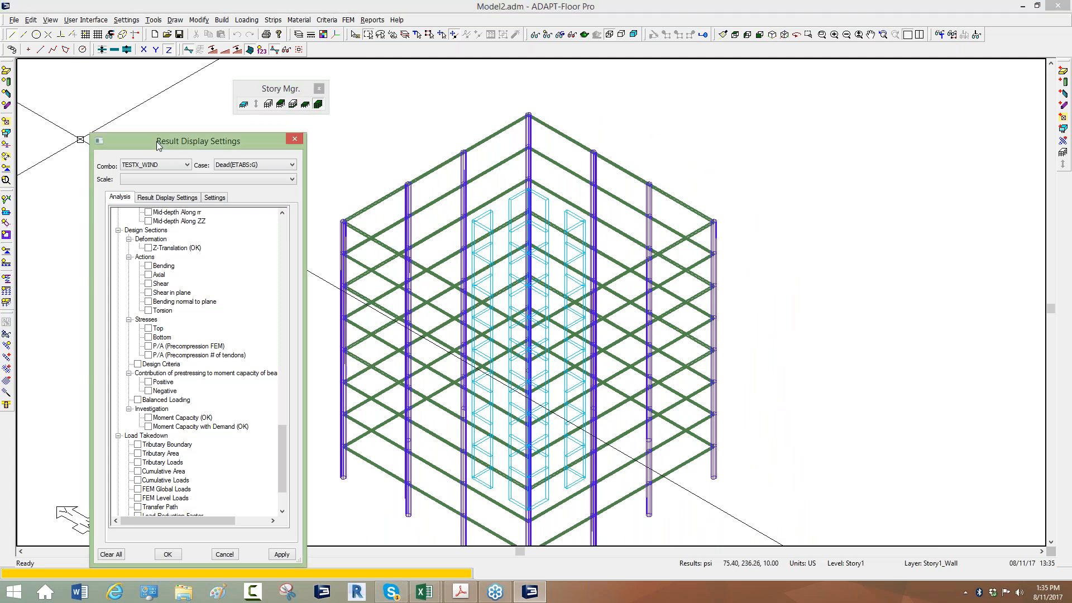
left_click_drag(159, 145, 290, 105)
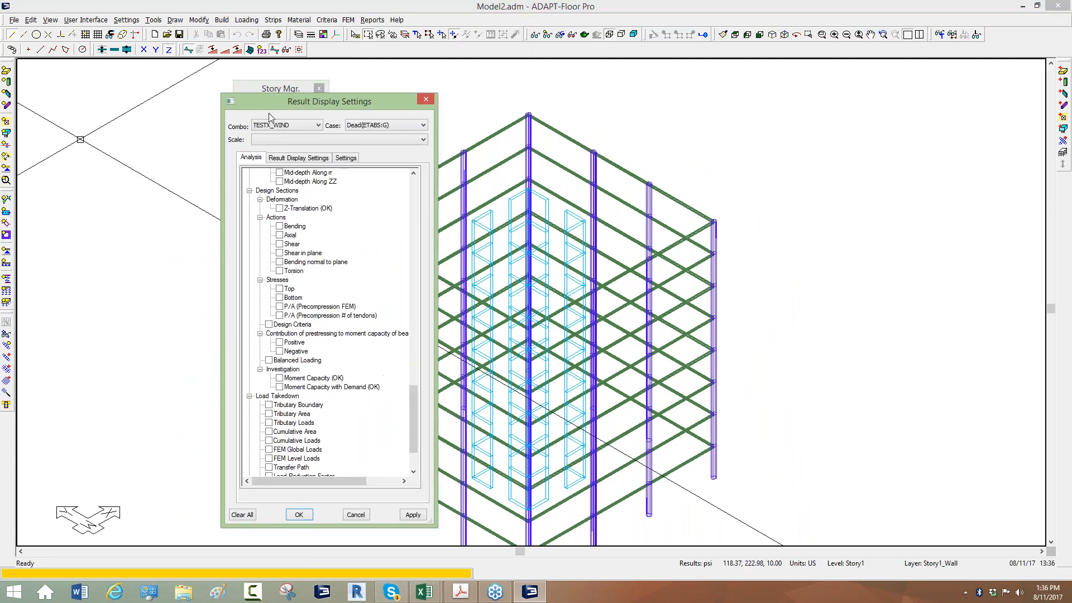
left_click(318, 127)
left_click(303, 123)
left_click_drag(413, 401, 431, 246)
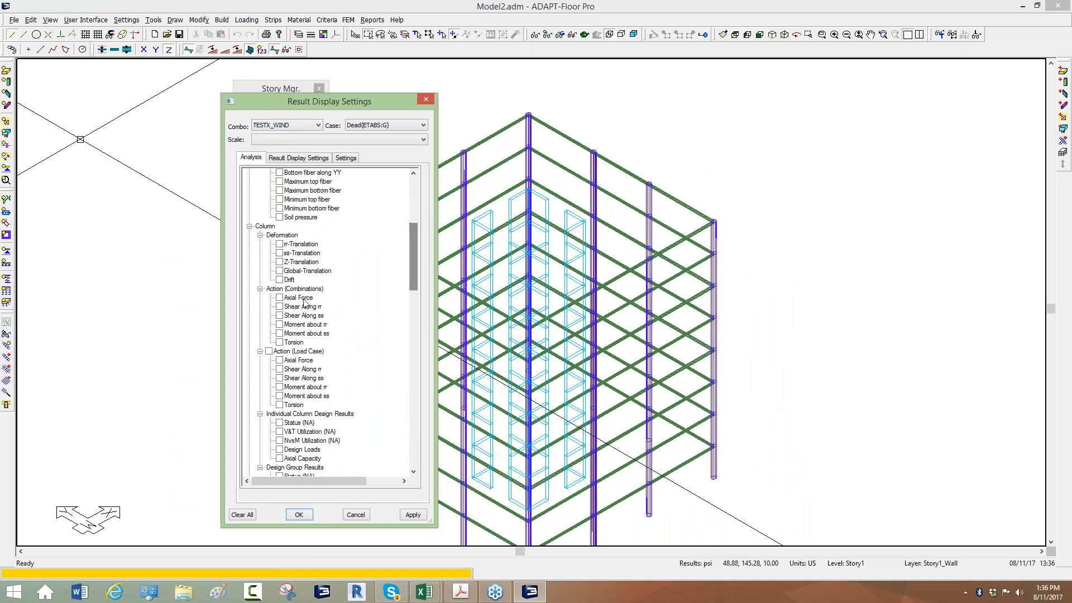
left_click(279, 333)
middle_click_drag(209, 273, 308, 237)
left_click(6, 70)
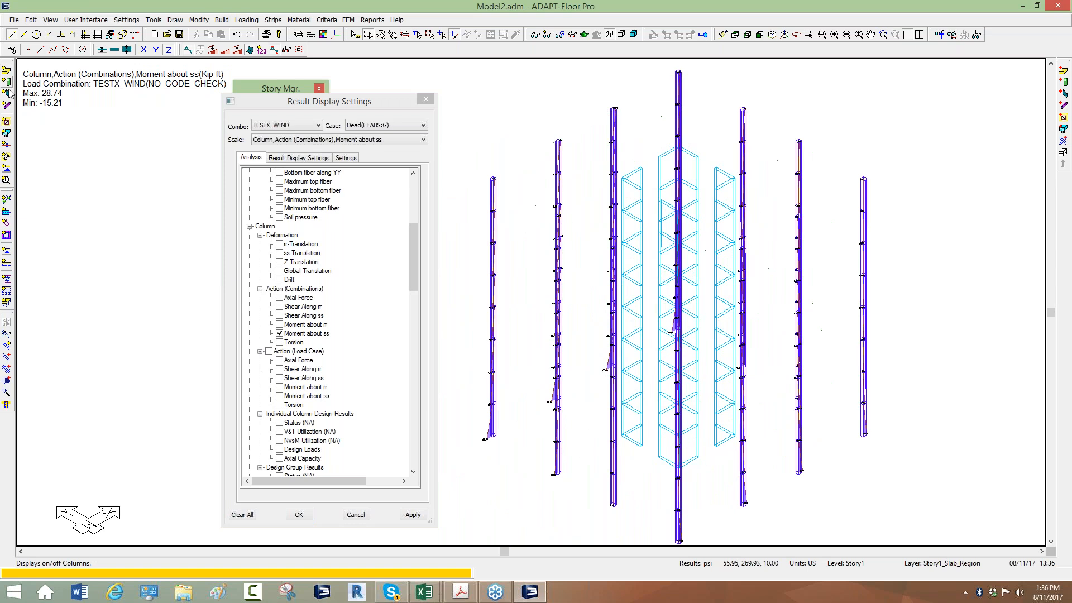
Hide the walls and rotate the view to examine the TESTX_WIND moments about ss at the column bases
left_click(7, 93)
middle_click_drag(818, 198, 790, 209)
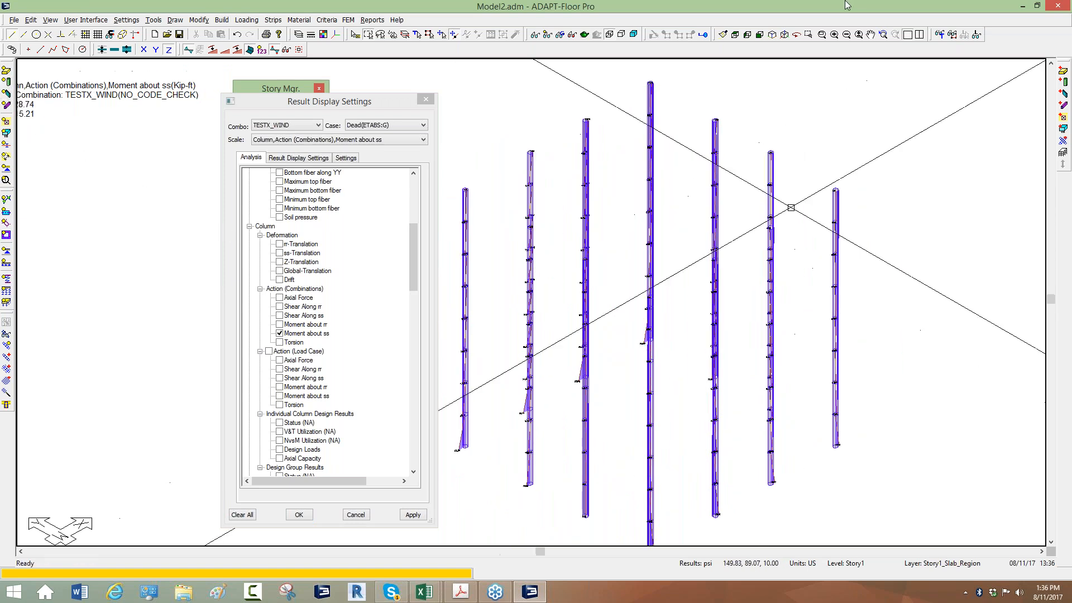
left_click(796, 37)
left_click_drag(961, 99, 946, 102)
scroll(407, 369, "up", 2)
scroll(578, 343, "up", 5)
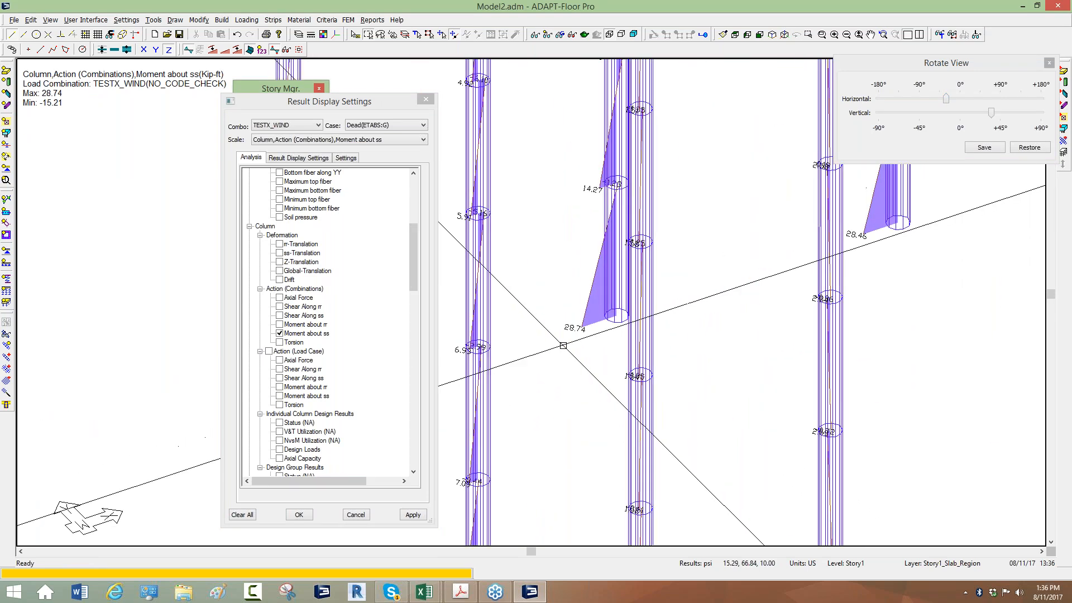
scroll(564, 345, "up", 1)
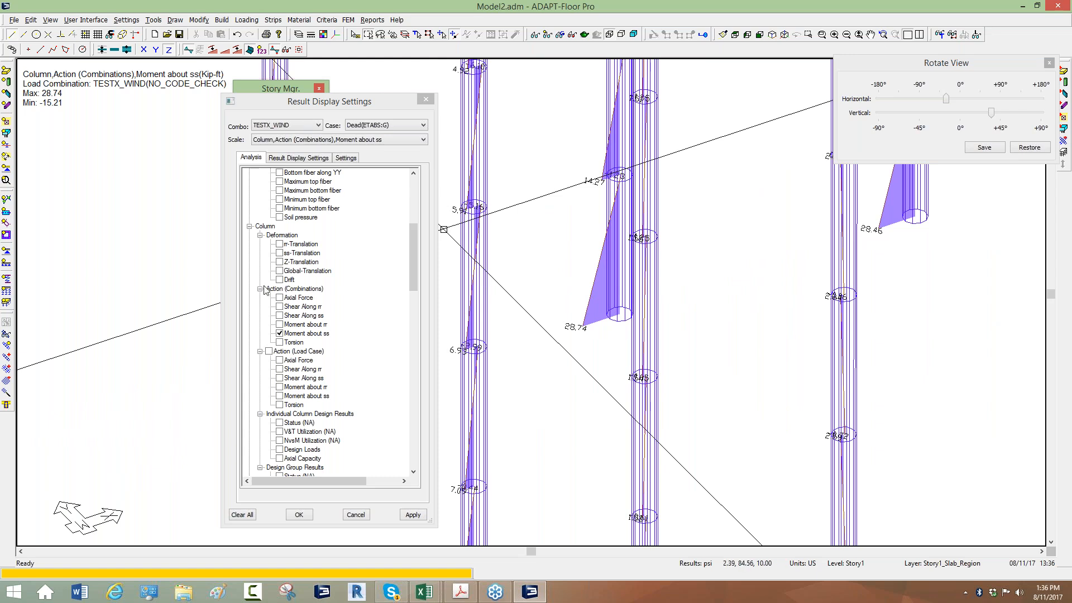
left_click(282, 334)
left_click(282, 334)
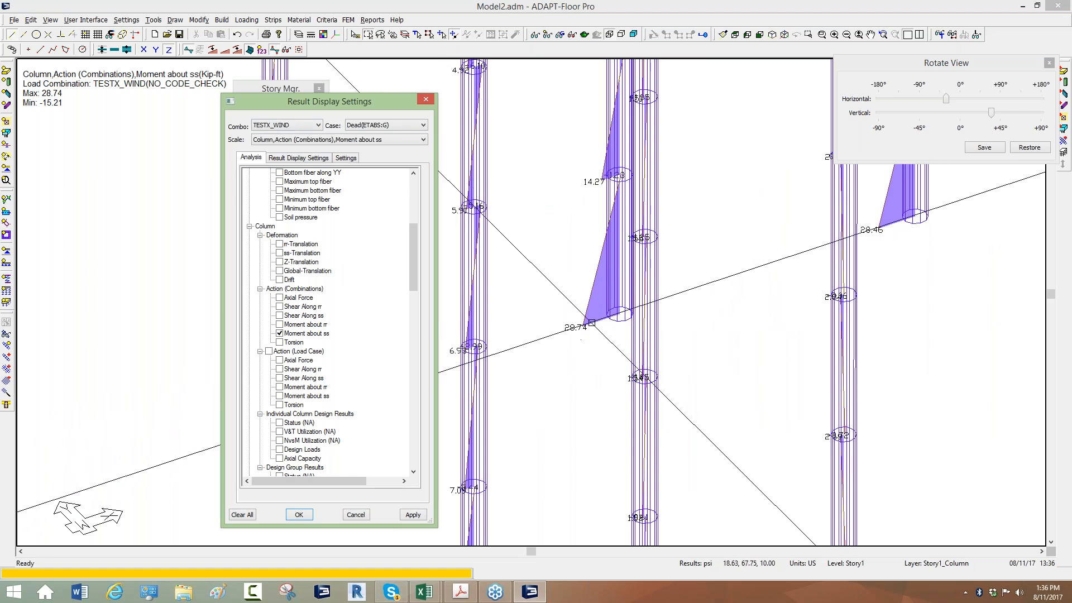
Display the column moment about ss for the load case WindX 1(ETABS:G) and inspect the values along the columns
left_click(390, 126)
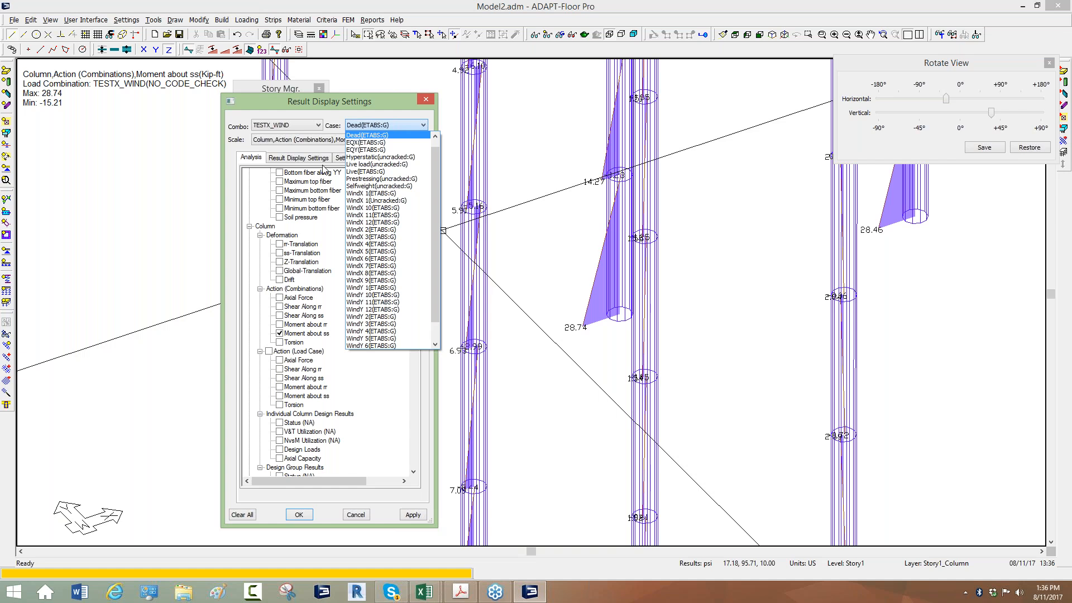
left_click(372, 193)
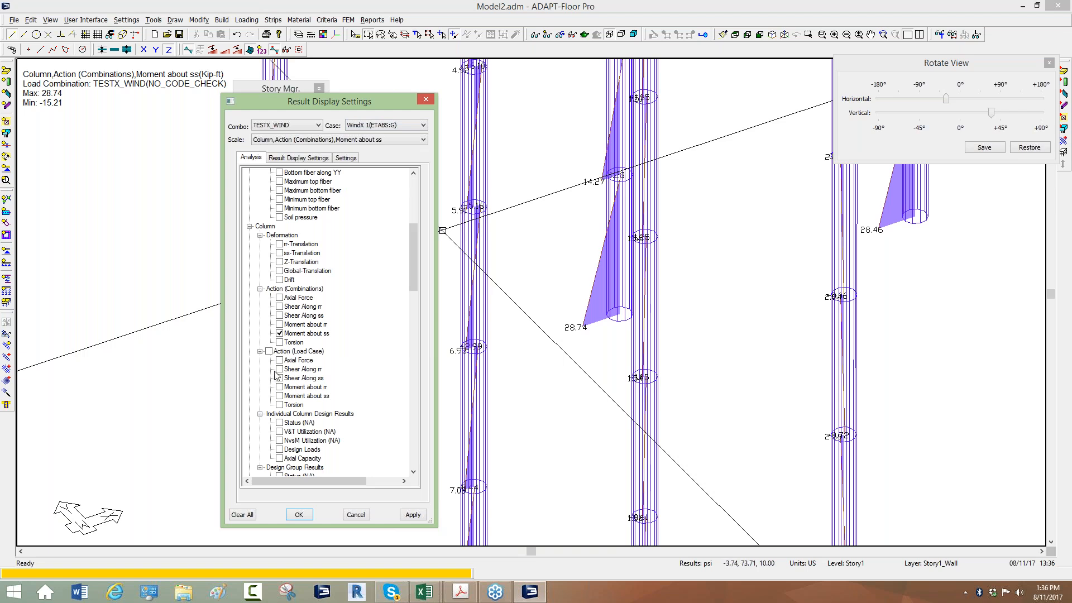
left_click(280, 396)
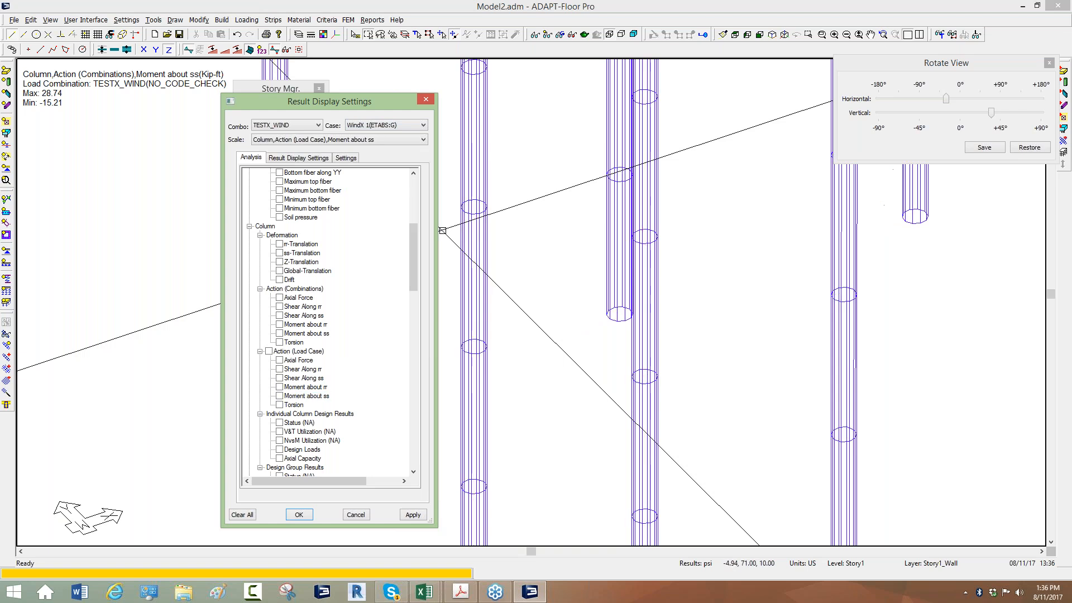
left_click(280, 387)
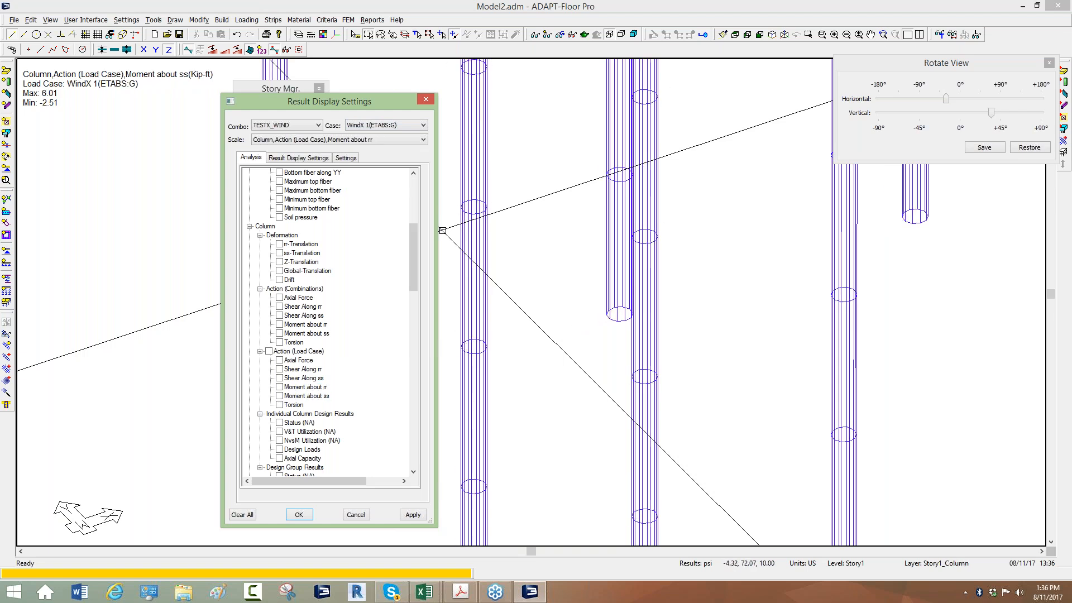
left_click(279, 396)
scroll(596, 335, "down", 1)
scroll(596, 333, "up", 1)
scroll(541, 379, "up", 2)
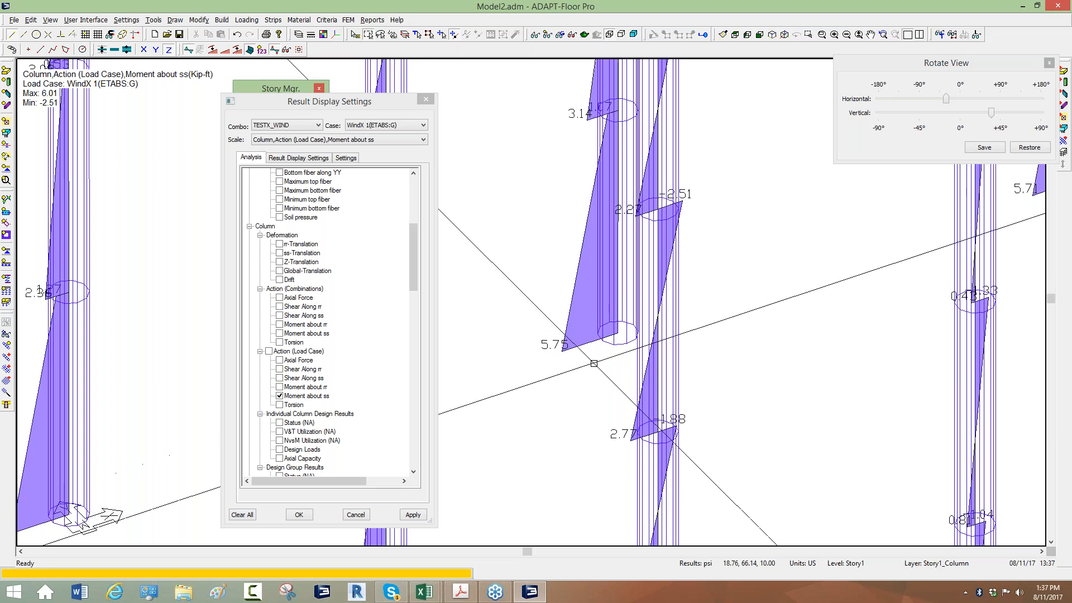
middle_click_drag(564, 376, 560, 390)
scroll(551, 442, "down", 3)
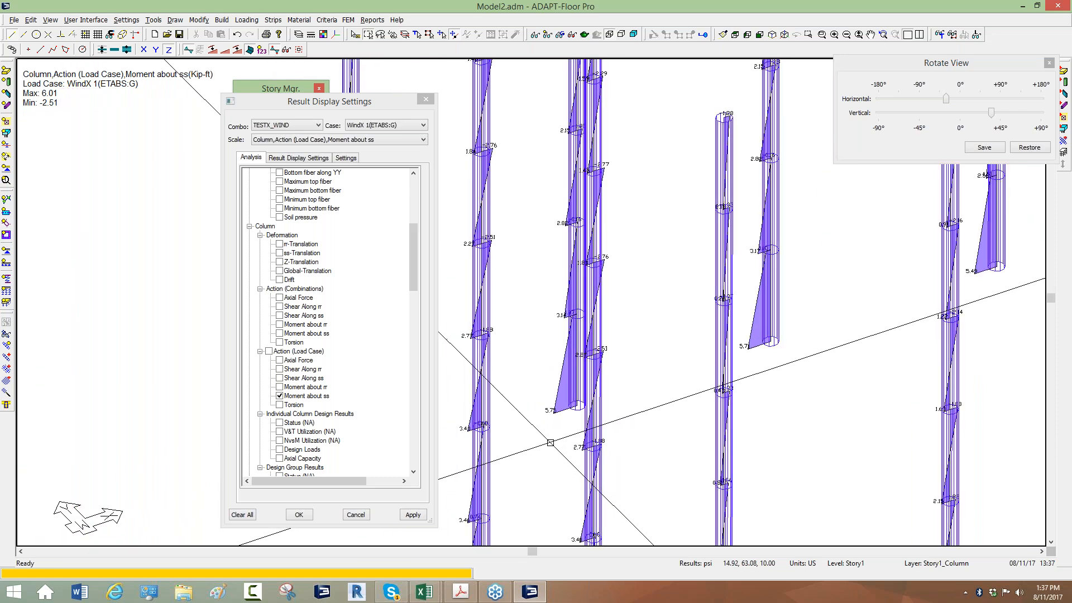
scroll(593, 428, "up", 4)
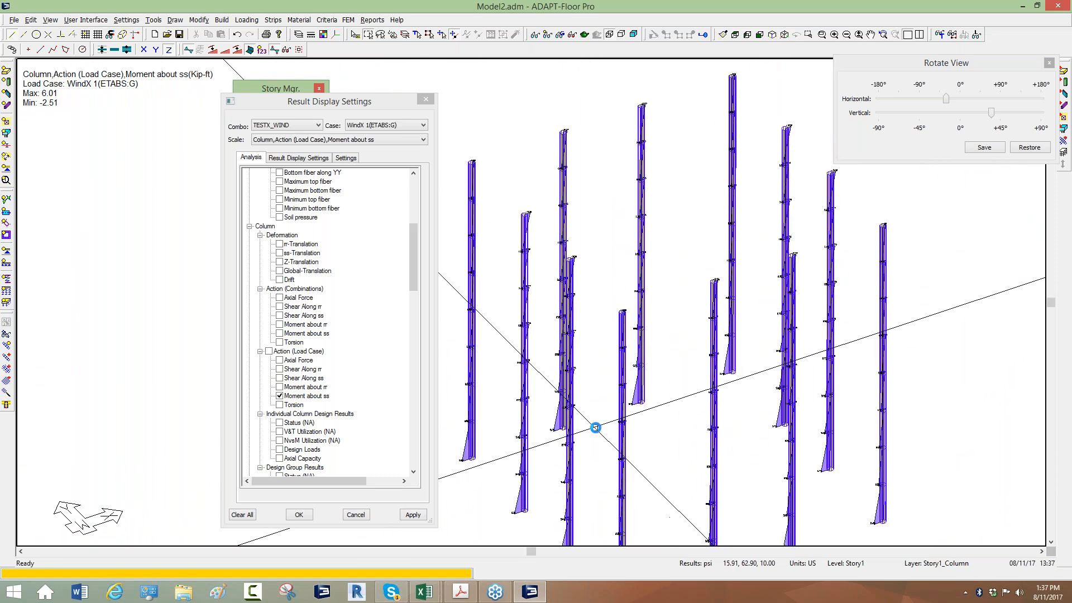
scroll(613, 386, "up", 2)
Switch the column display back to the combination moment about ss for TESTX_WIND and inspect the base values
mouse_move(413, 246)
left_mouse_down()
mouse_move(417, 222)
mouse_move(415, 247)
left_mouse_up()
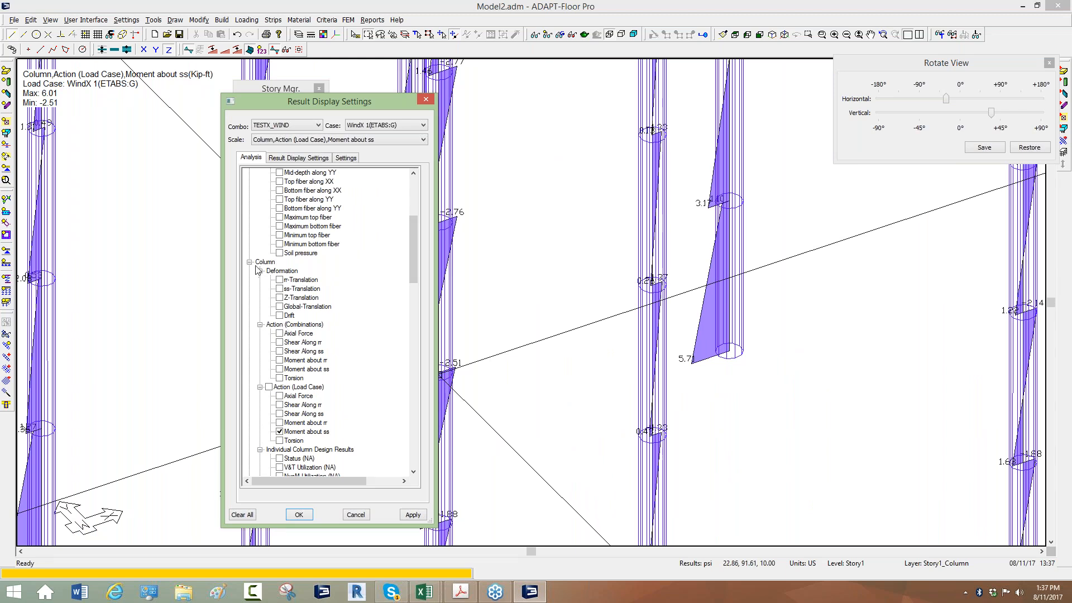
left_click(280, 369)
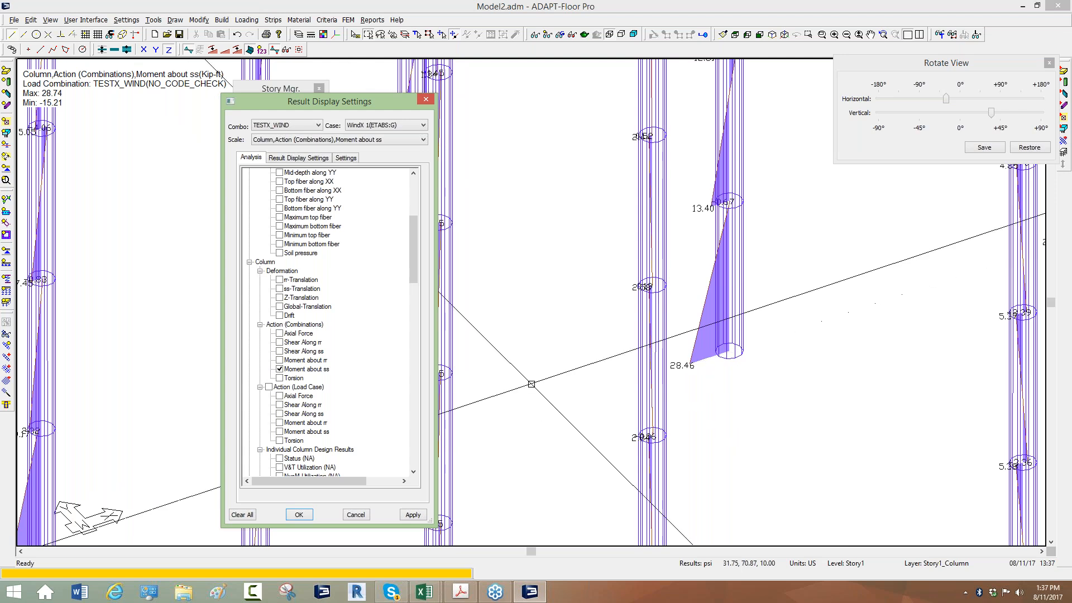
scroll(615, 371, "down", 6)
left_click(510, 376)
scroll(510, 376, "down", 3)
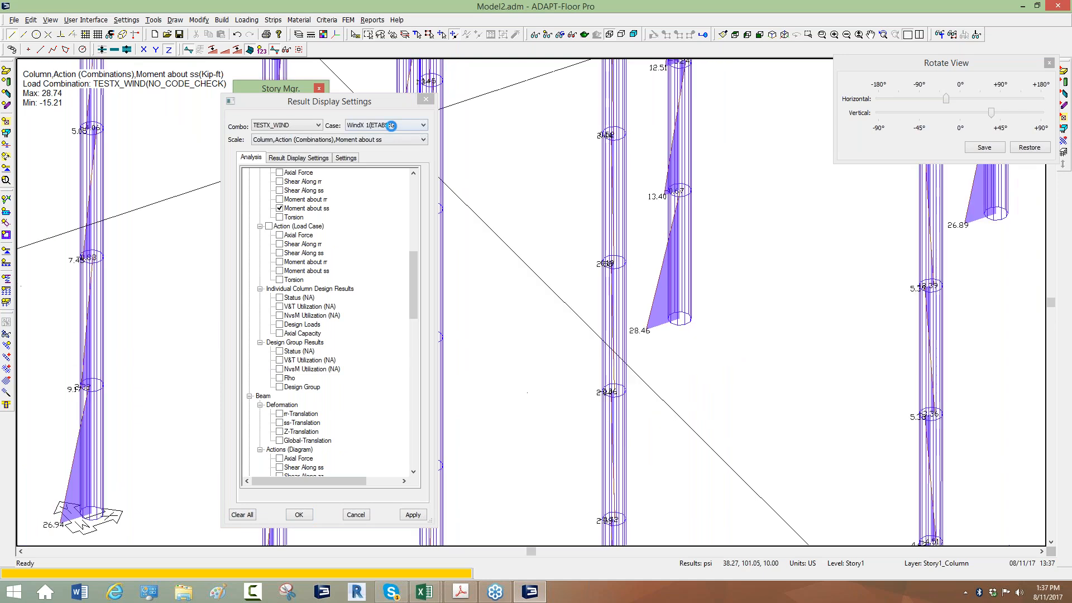
scroll(627, 260, "down", 1)
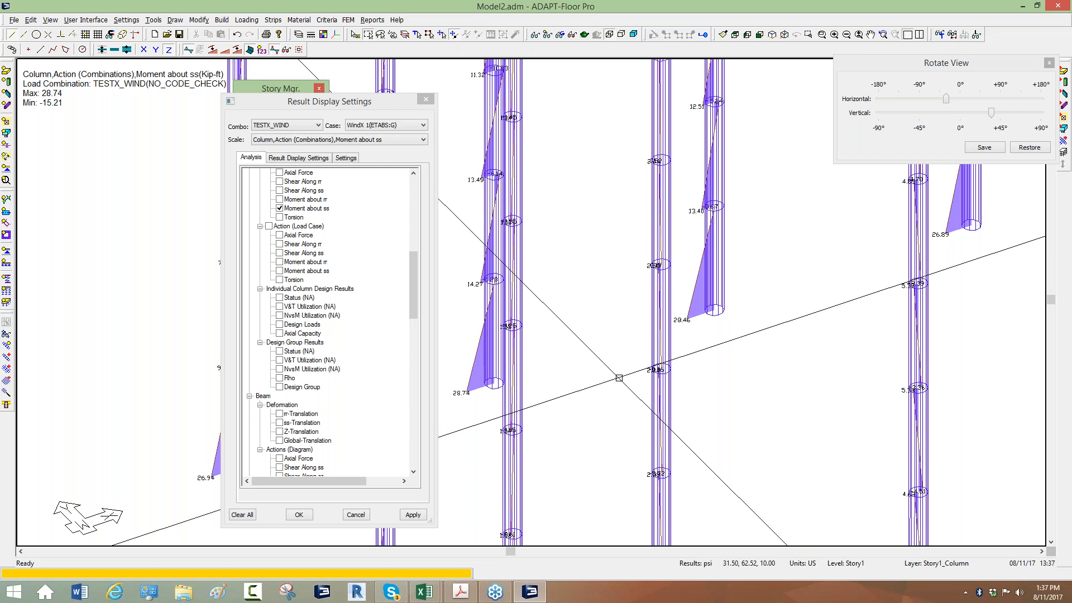
middle_click_drag(605, 268, 592, 311)
scroll(593, 313, "down", 3)
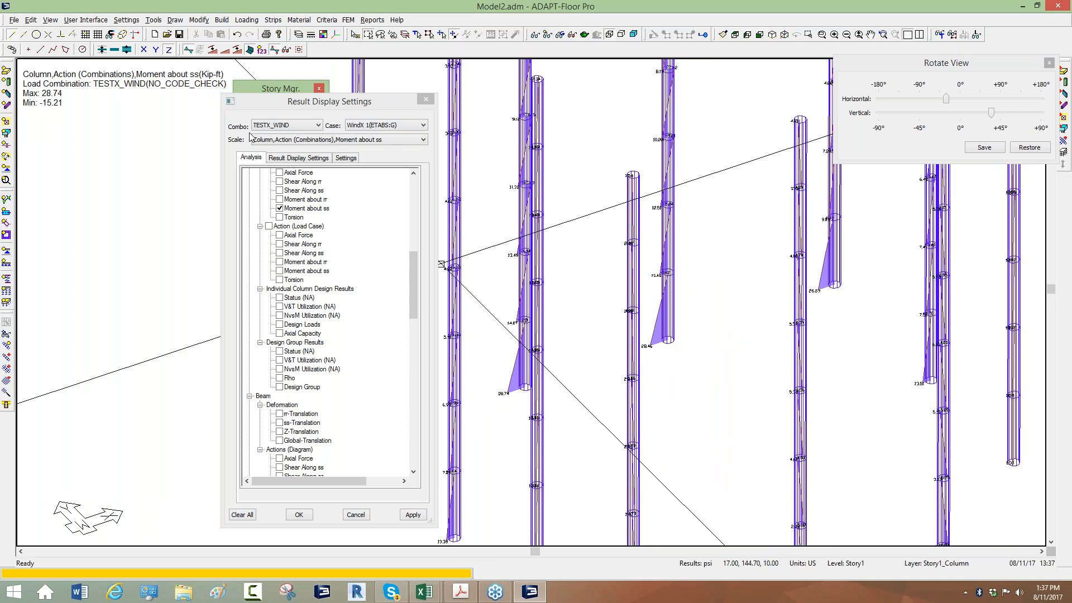
Clear all displayed results, close the view rotation and result settings, and show the beams and walls again
left_click(1050, 65)
left_click(243, 515)
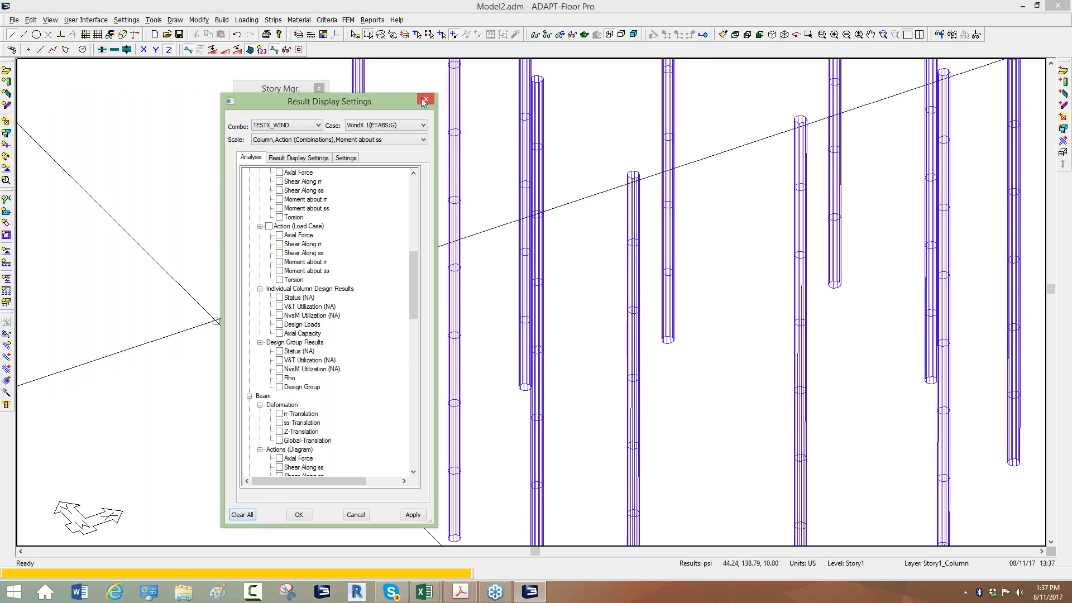
left_click(426, 99)
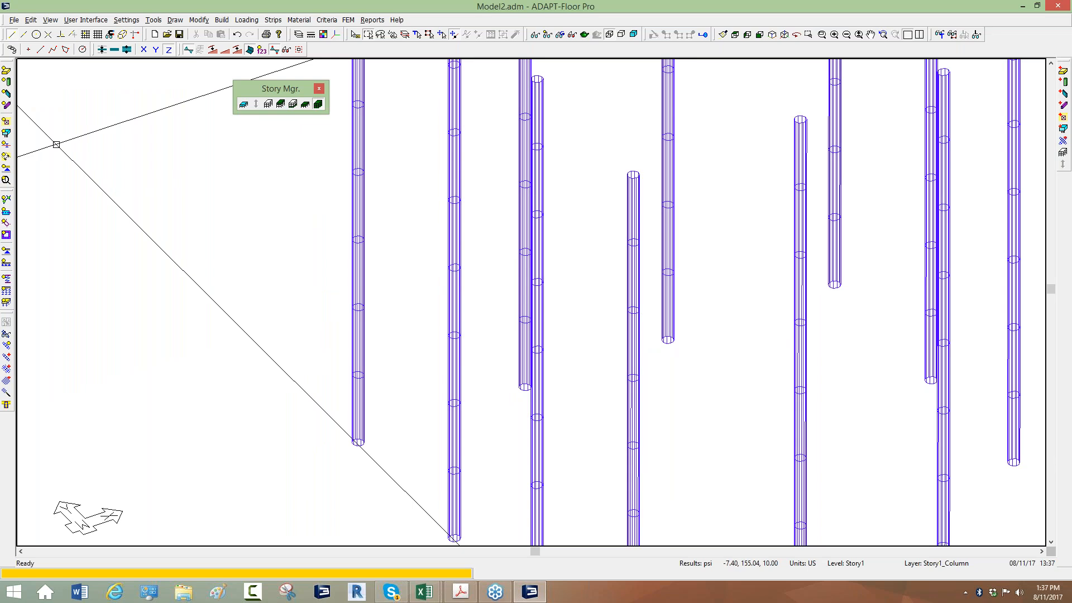
scroll(78, 182, "down", 5)
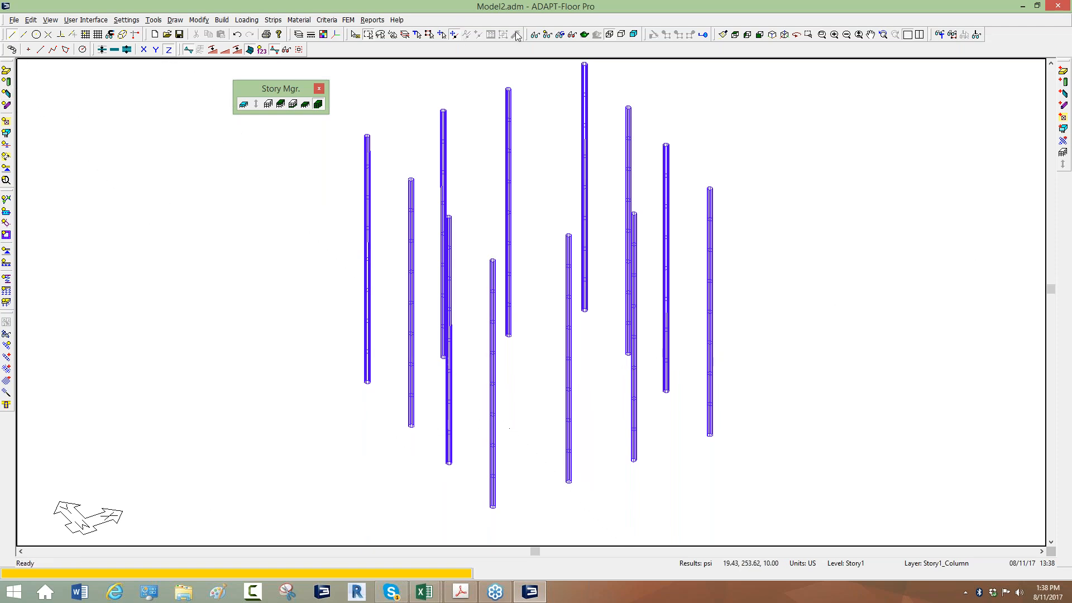
left_click(547, 36)
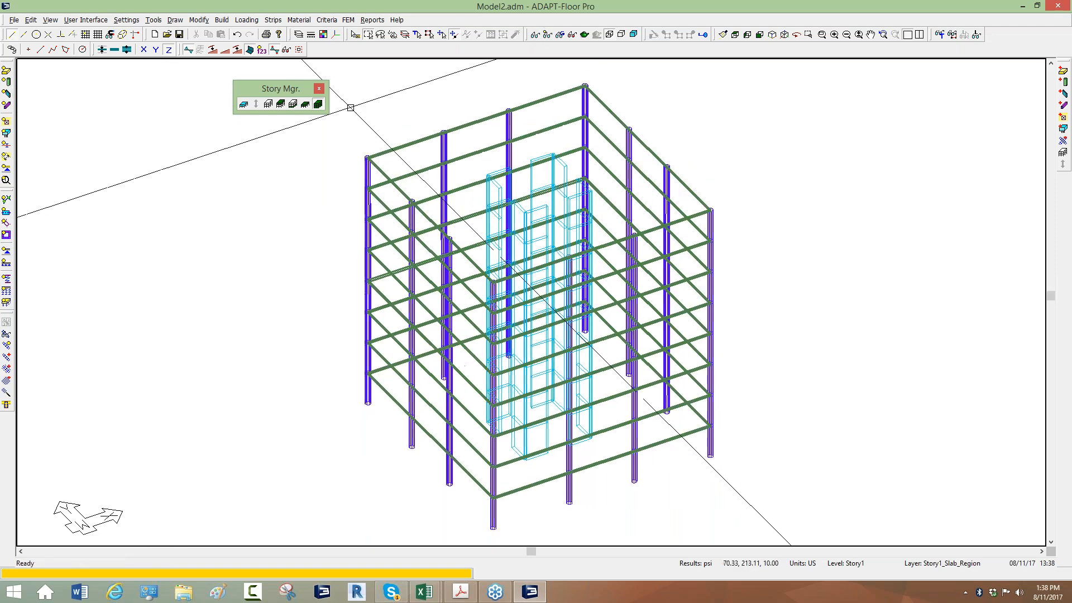
Isolate a single level of the structure and make Story4 the active level
left_click(293, 104)
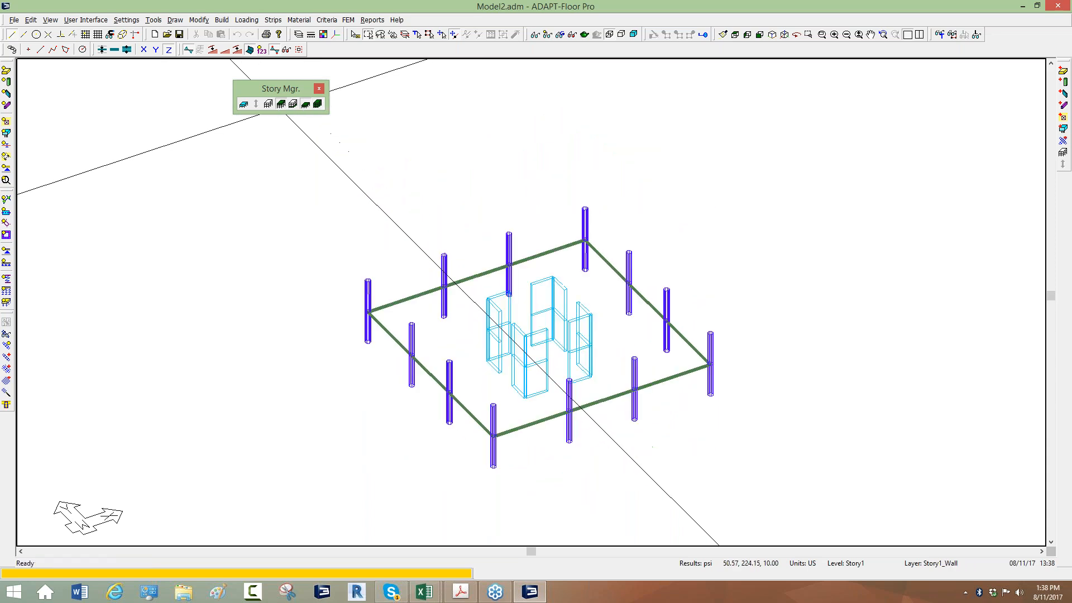
left_click(280, 104)
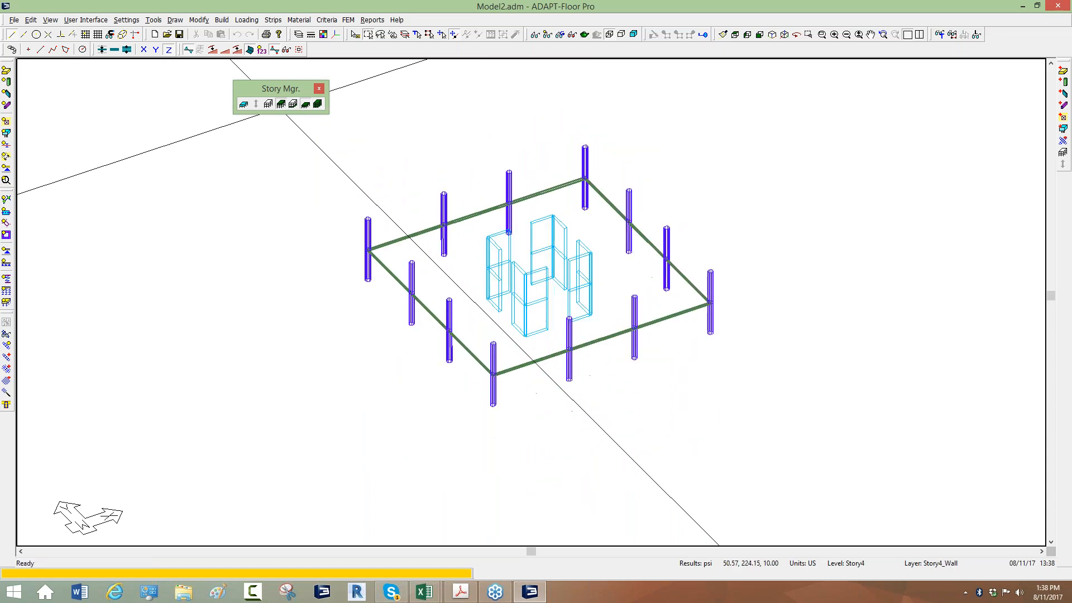
left_click(294, 108)
scroll(608, 353, "up", 8)
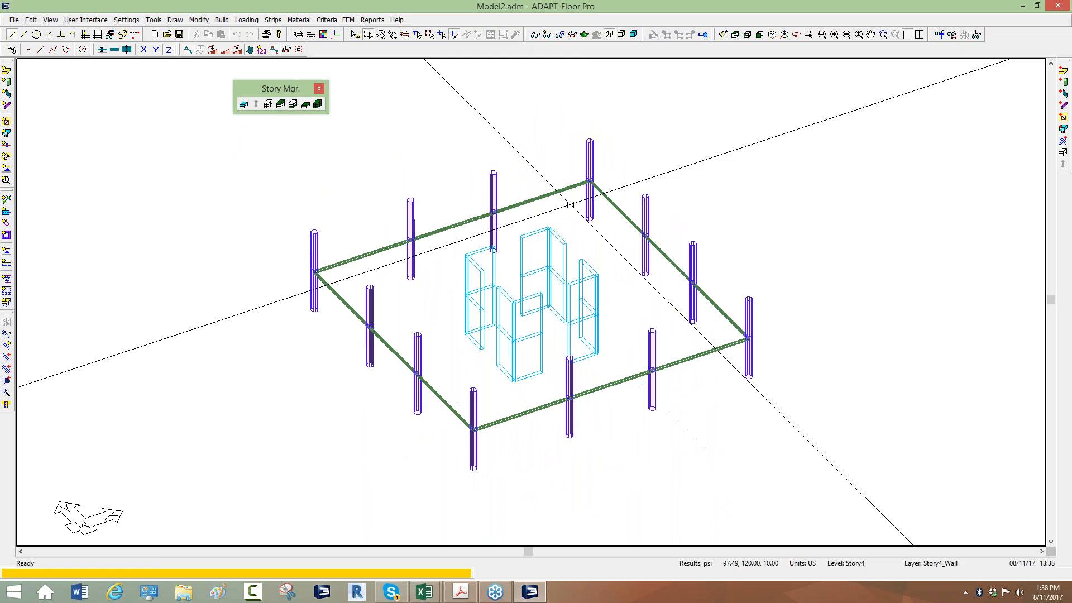
scroll(597, 291, "down", 2)
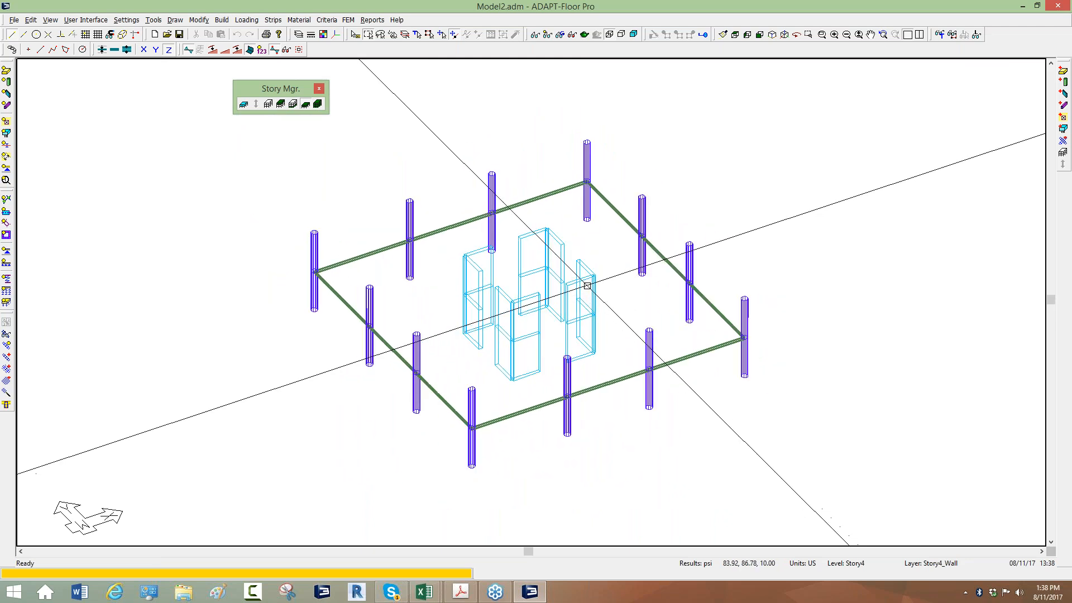
Turn on the display of patch loads for the DEAD and LIVE load cases on Story4
left_click(535, 36)
left_click(544, 138)
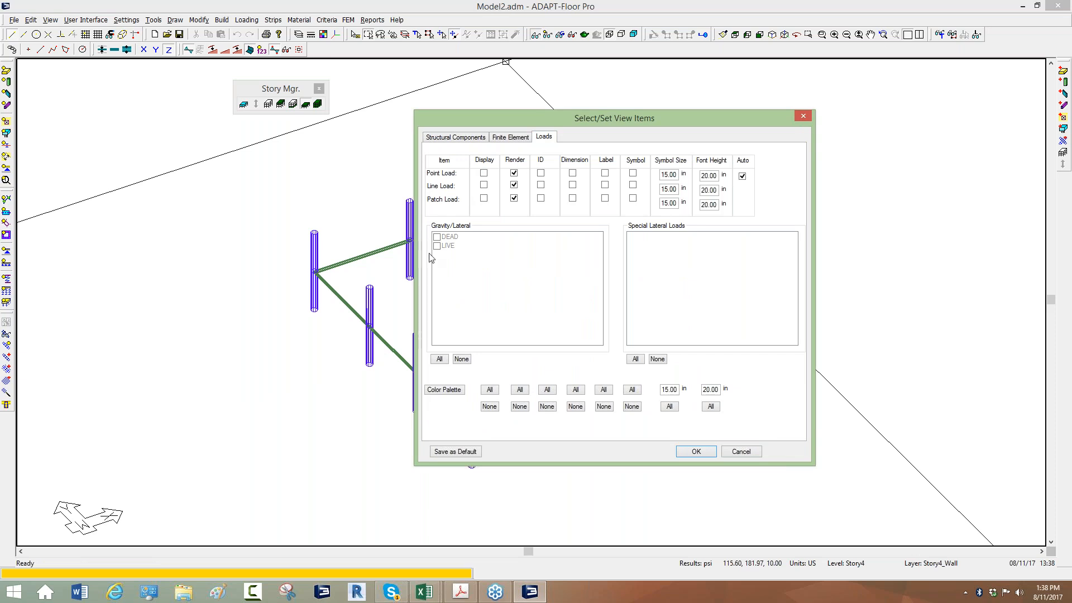
left_click(484, 199)
left_click(437, 237)
left_click(438, 247)
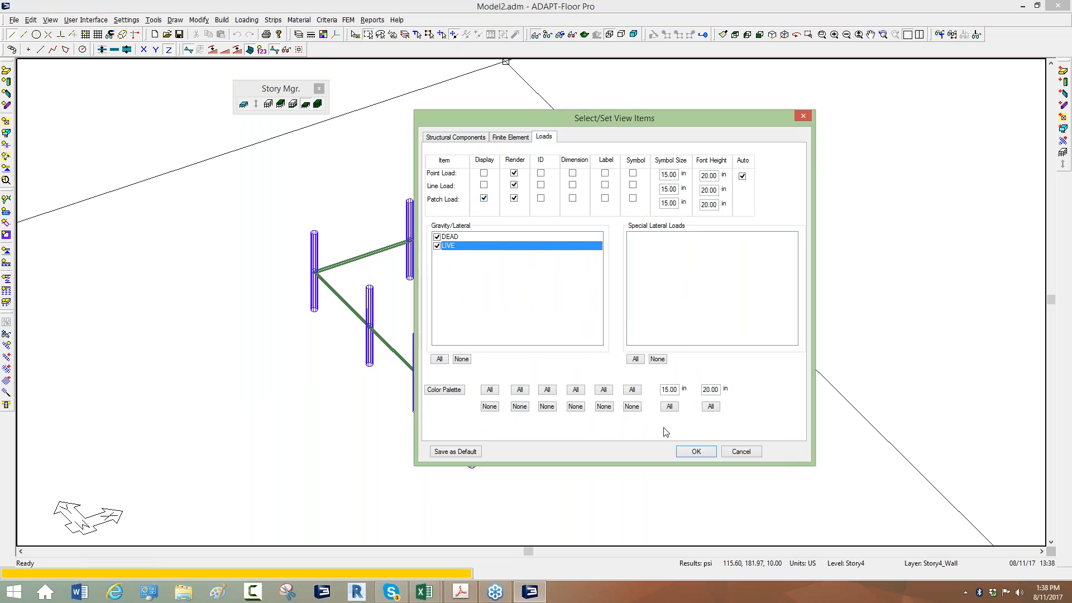
left_click(696, 452)
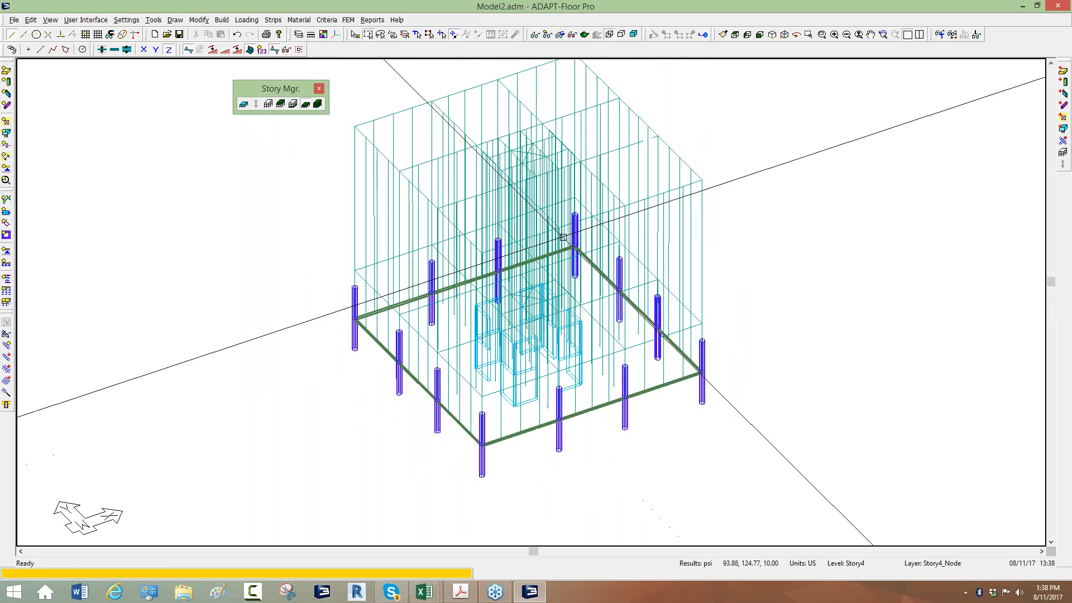
Check the load case and magnitude of two adjacent patch loads along the slab edge, and close their properties without changes
scroll(556, 116, "up", 1)
double_click(553, 100)
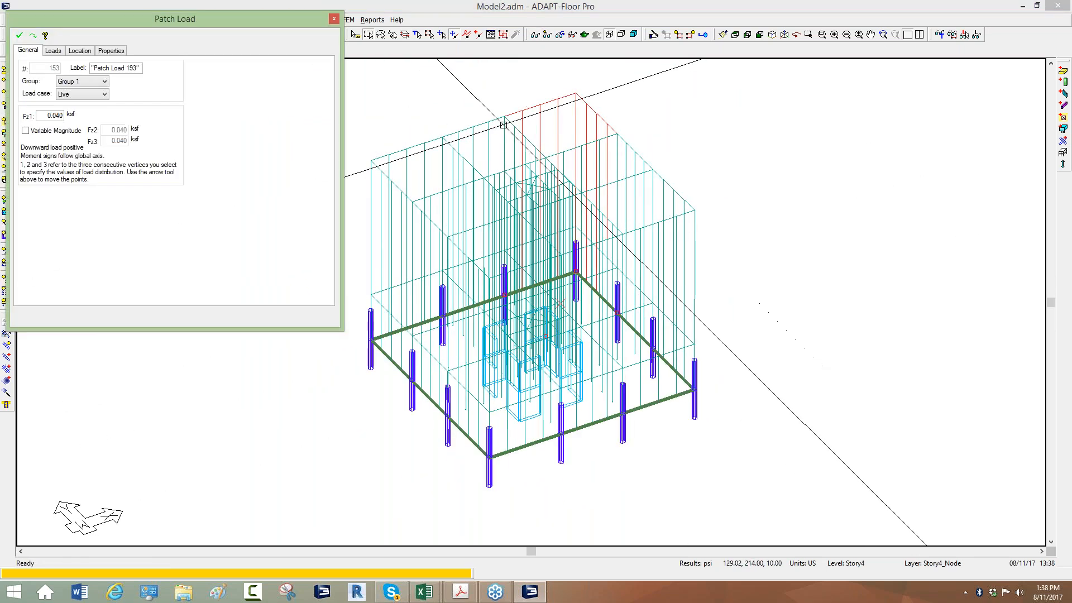
double_click(496, 118)
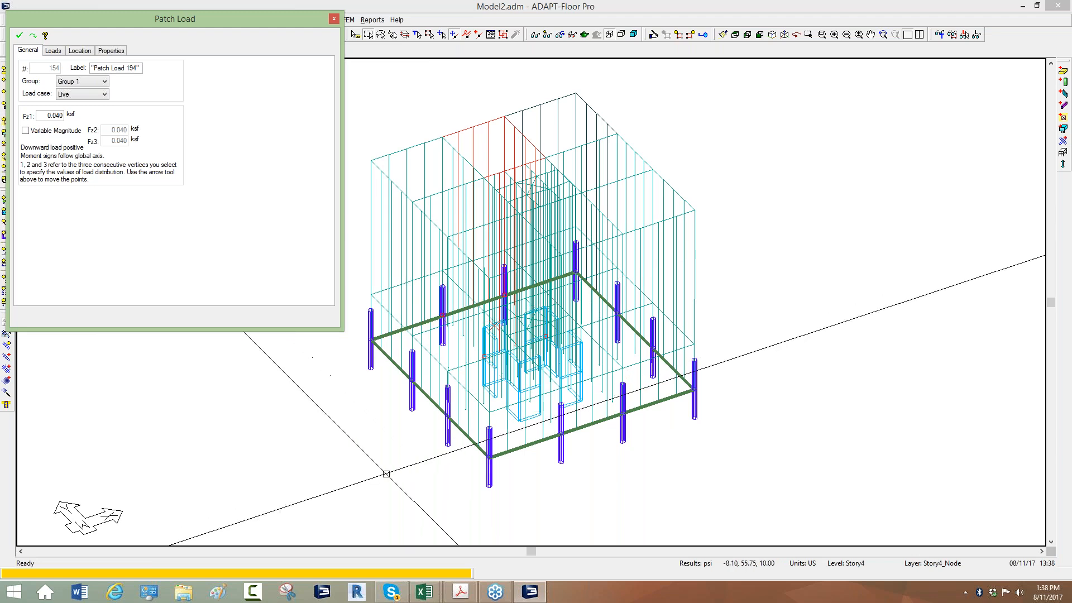
middle_click_drag(406, 454, 421, 448)
key("Escape")
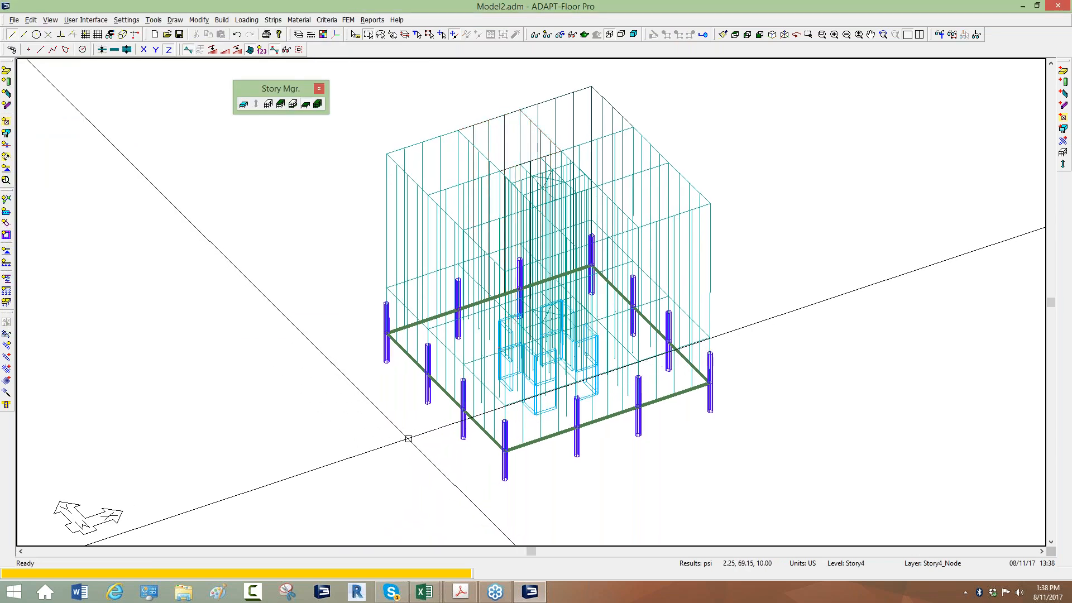
Start the structure analysis for Story4 and select load combinations UDWal7, UDWal8, UDWal9 and UDWal10
scroll(402, 439, "down", 1)
scroll(441, 403, "up", 1)
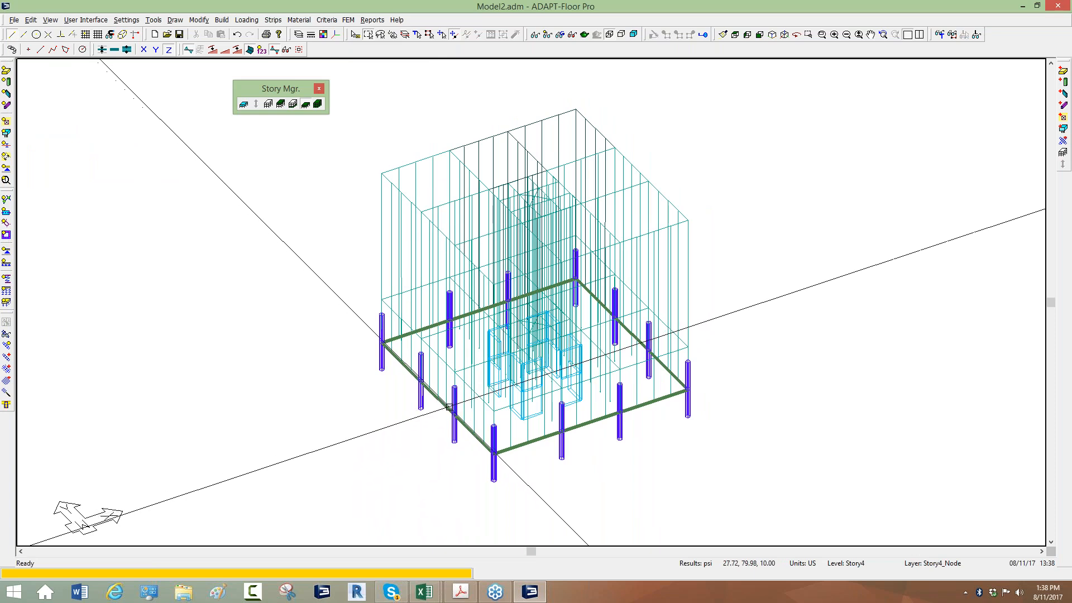
scroll(347, 269, "up", 1)
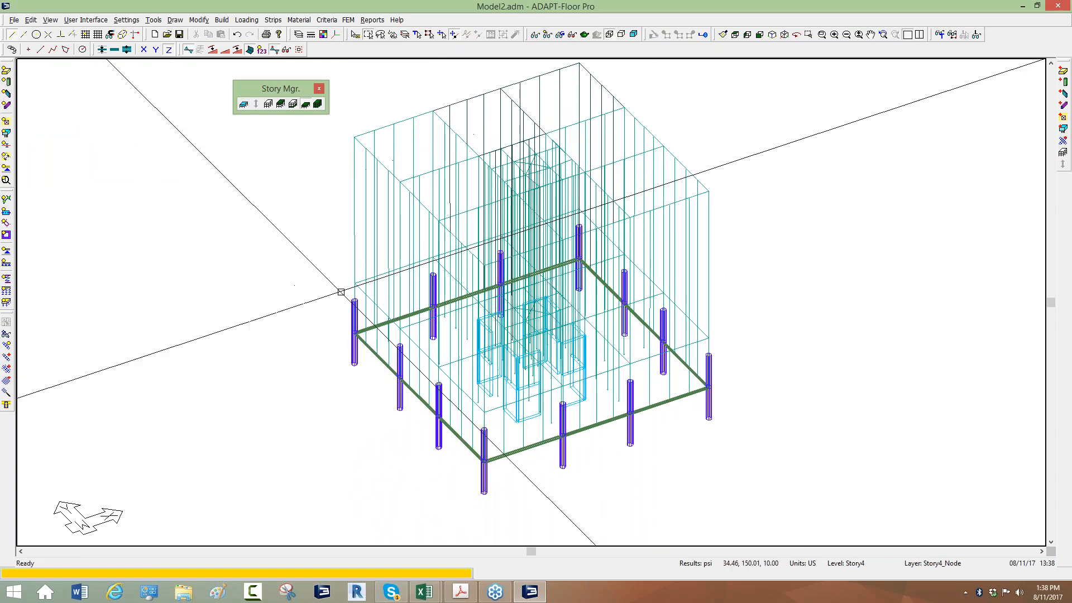
left_click(347, 20)
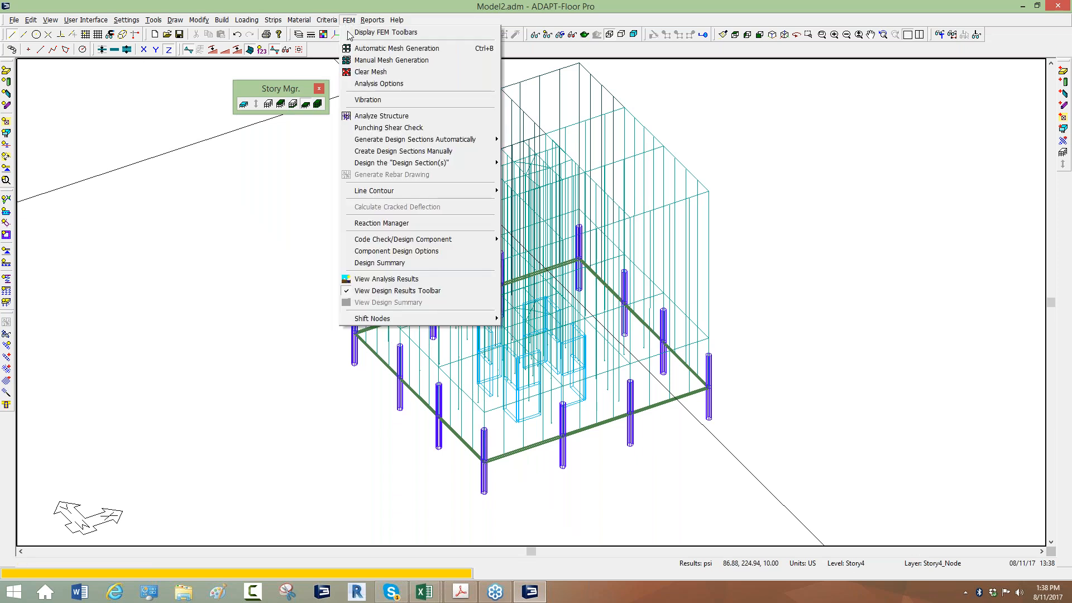
left_click(368, 116)
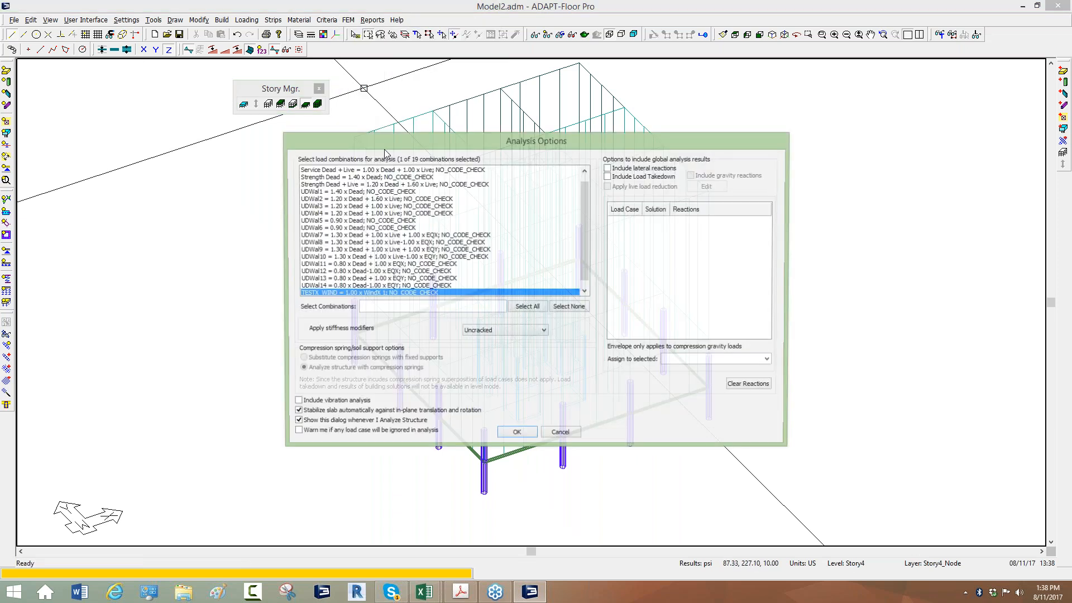
scroll(586, 223, "up", 1)
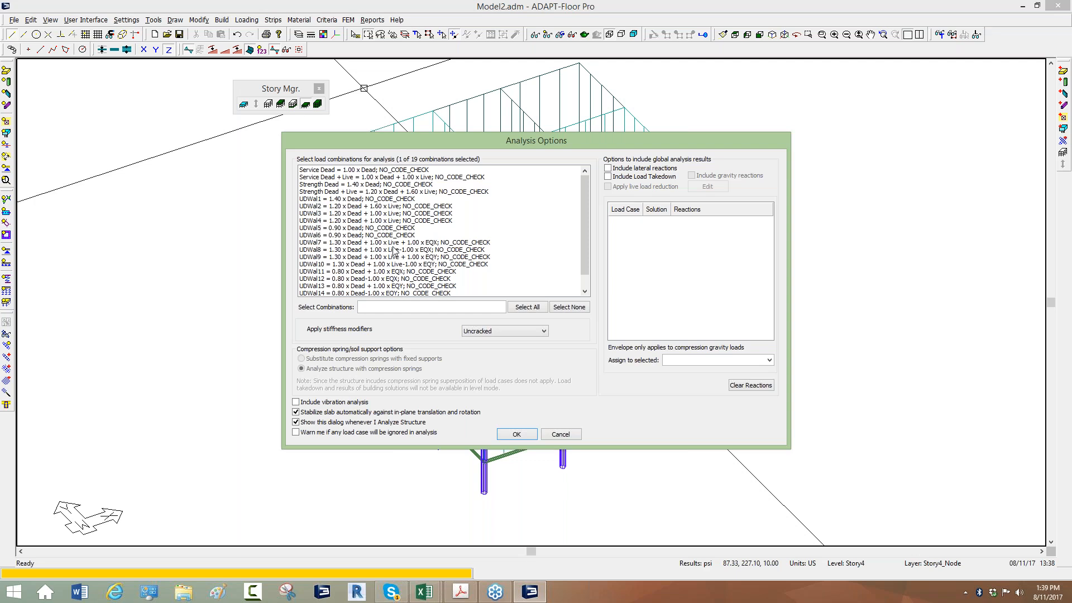
left_click(427, 246)
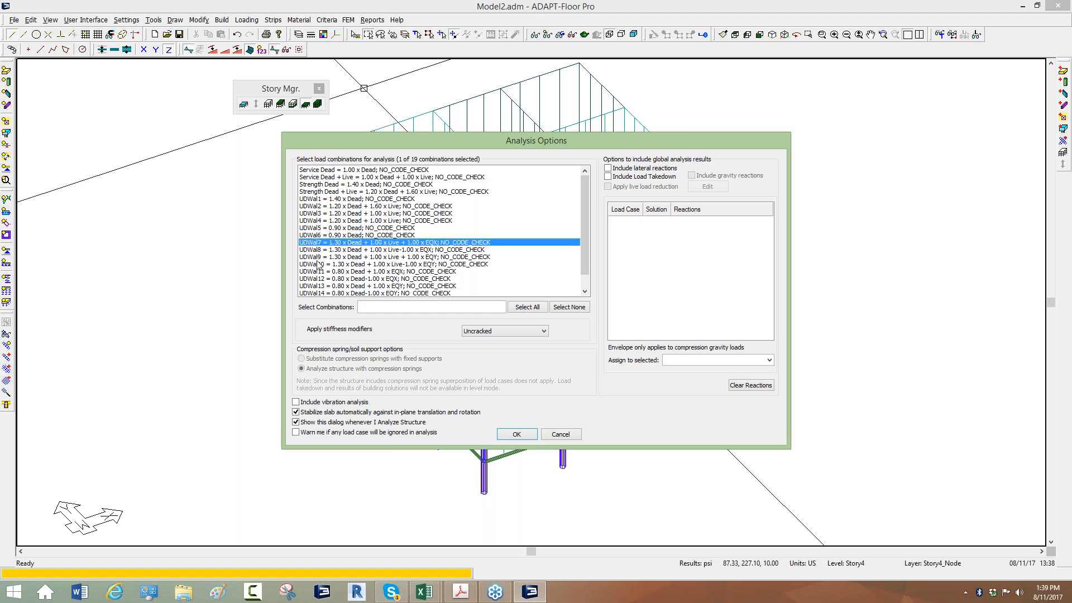
left_click(320, 250, "ctrl")
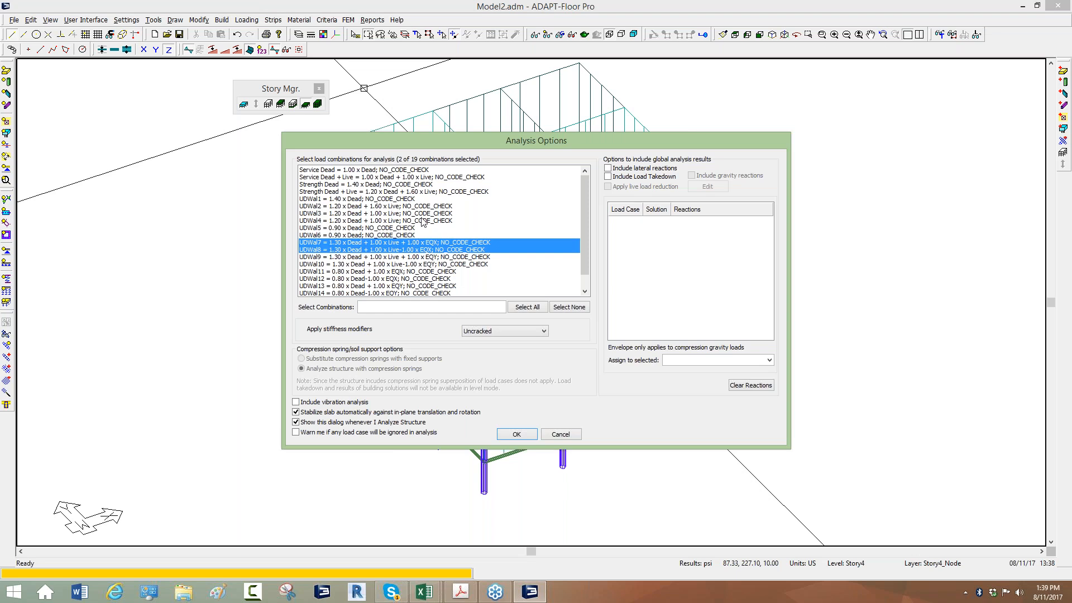
left_click(321, 257, "ctrl")
left_click(320, 265, "ctrl")
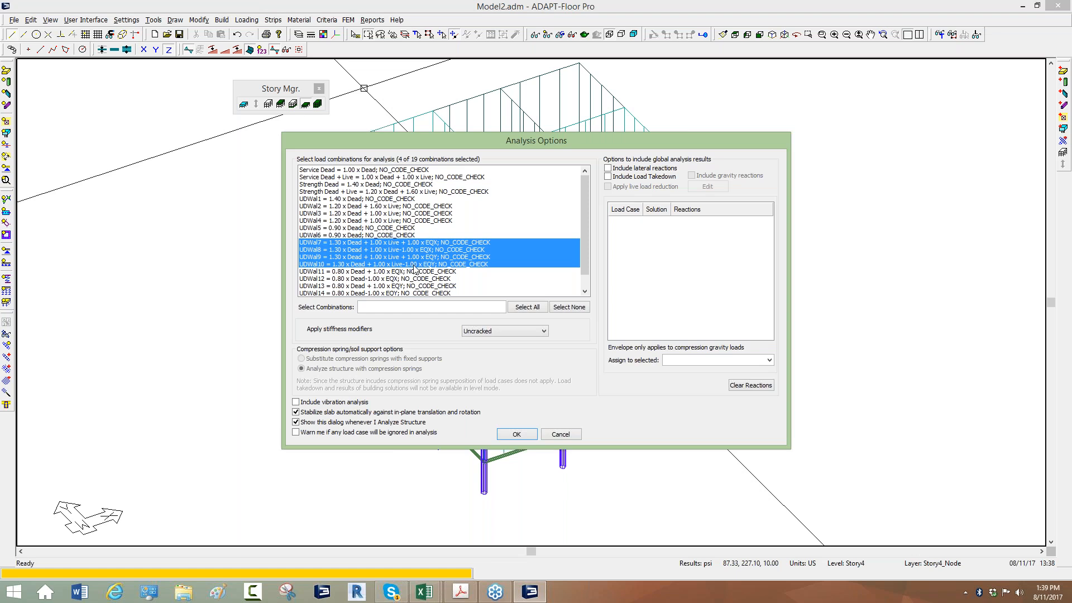
Include lateral reactions from the global analysis and leave load takedown out
left_click(608, 168)
left_click(608, 168)
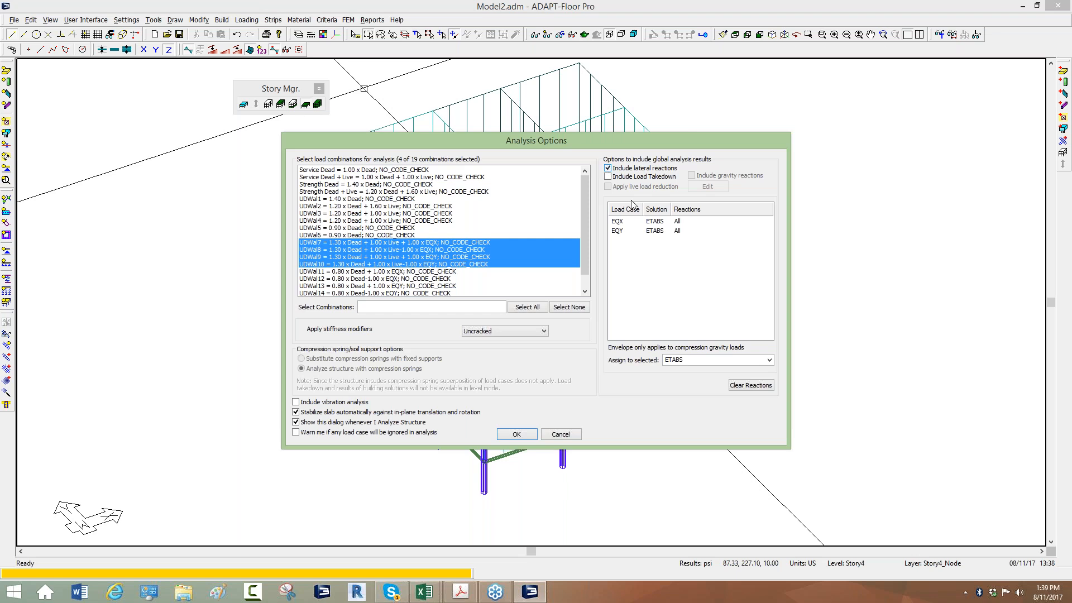
left_click(609, 177)
left_click(608, 177)
left_click_drag(385, 142, 585, 104)
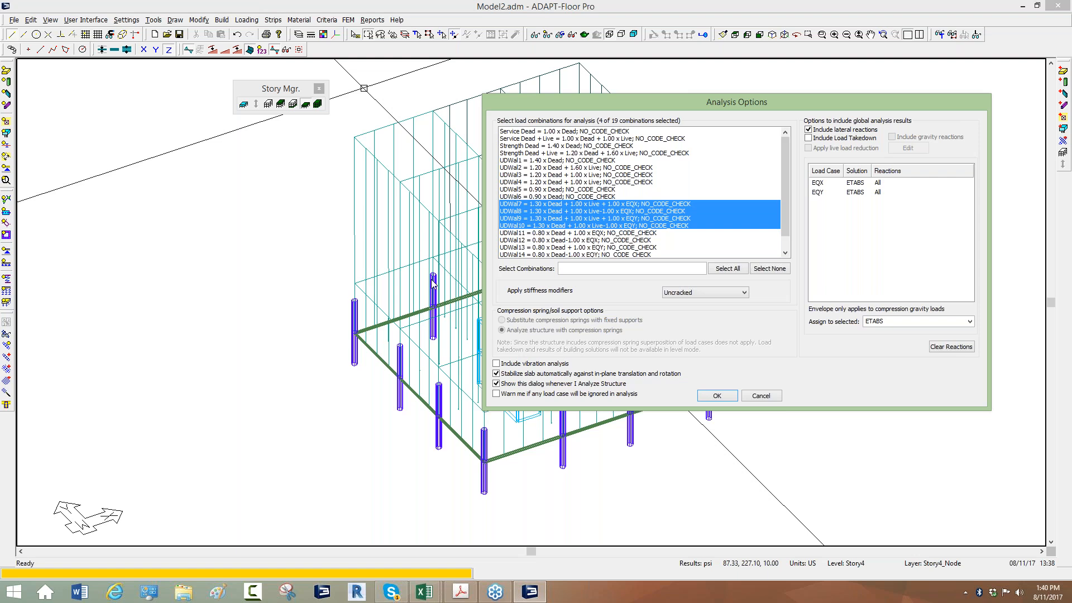
left_click_drag(672, 106, 467, 156)
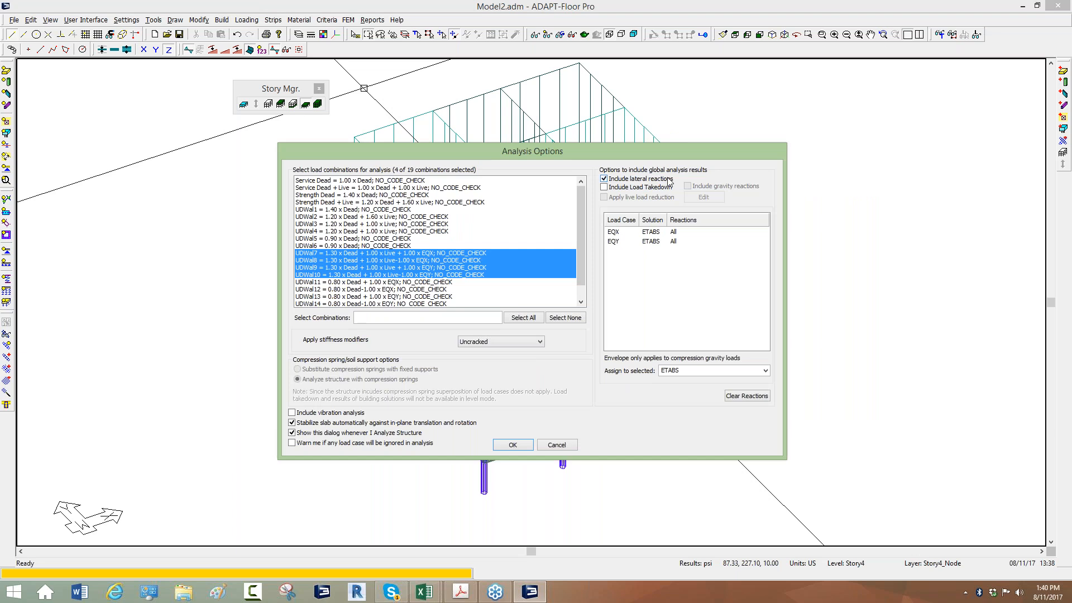
Check which solution source is available for the EQX and EQY load case reactions
left_click(614, 232)
left_click(614, 242)
mouse_move(669, 218)
left_mouse_down()
mouse_move(704, 219)
mouse_move(689, 219)
left_mouse_up()
left_click(628, 233)
left_click(654, 232)
left_click(653, 242)
left_click(653, 233)
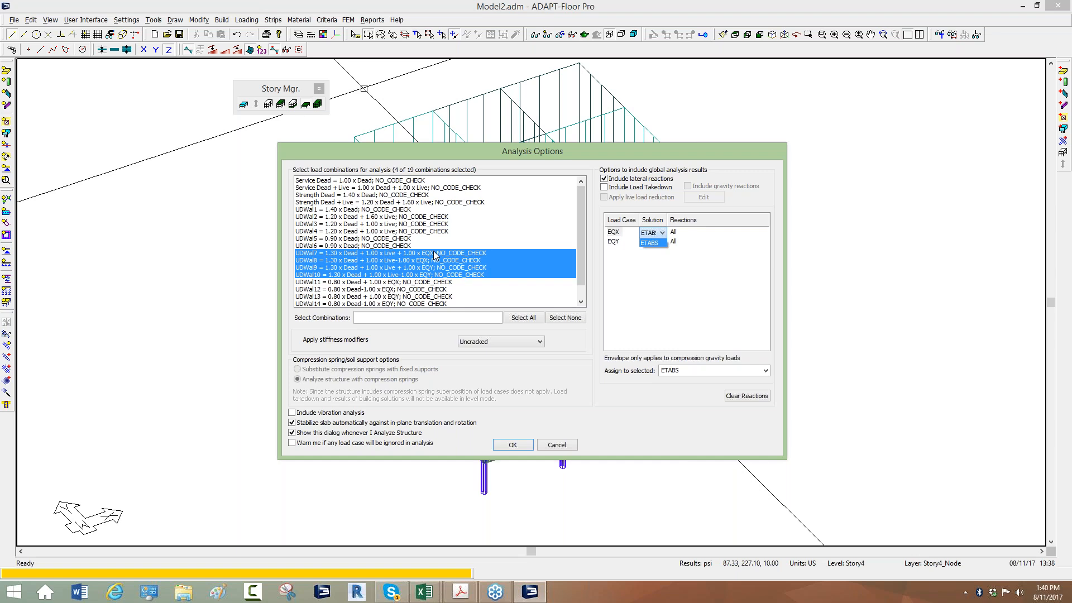
Try the Stiffness50 stiffness modifiers and set them back to Uncracked
left_click(467, 343)
left_click(466, 343)
left_click(470, 349)
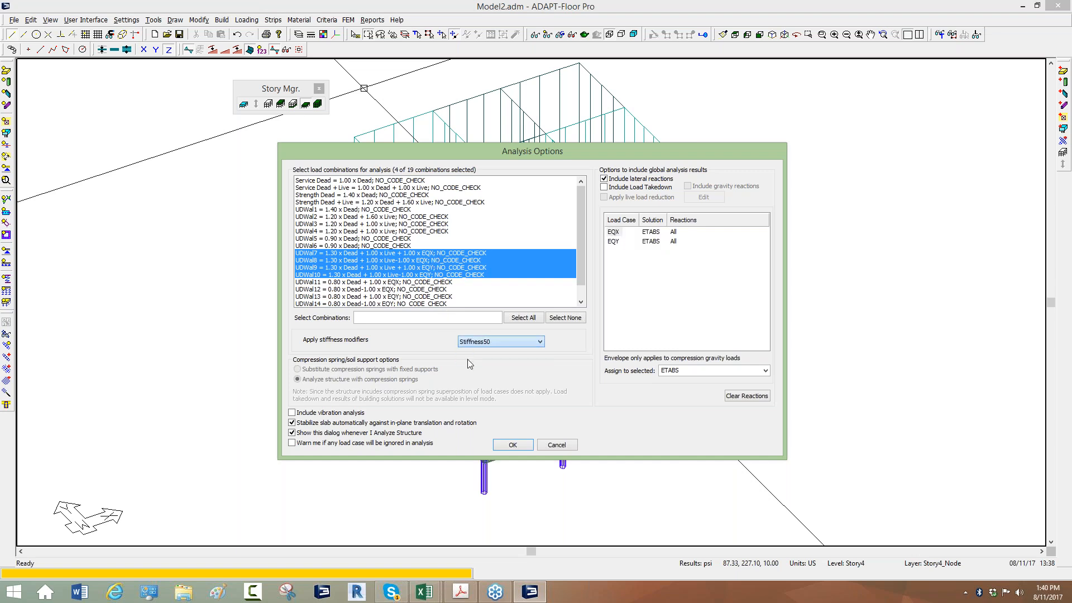
left_click(476, 344)
left_click(479, 358)
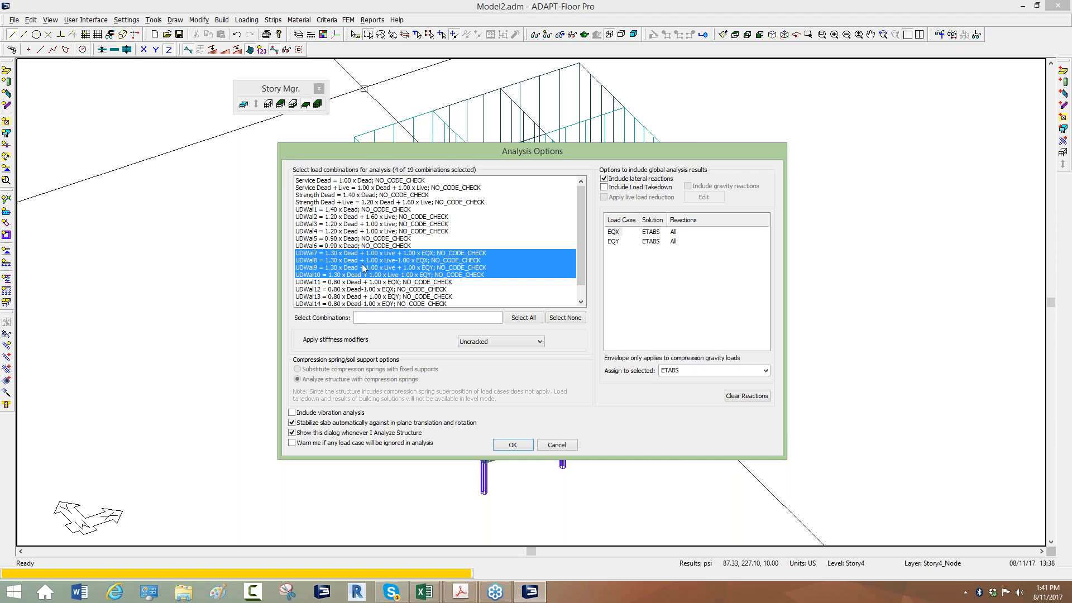
Run the Story4 analysis with the chosen combinations and lateral reactions
left_click_drag(383, 154, 688, 121)
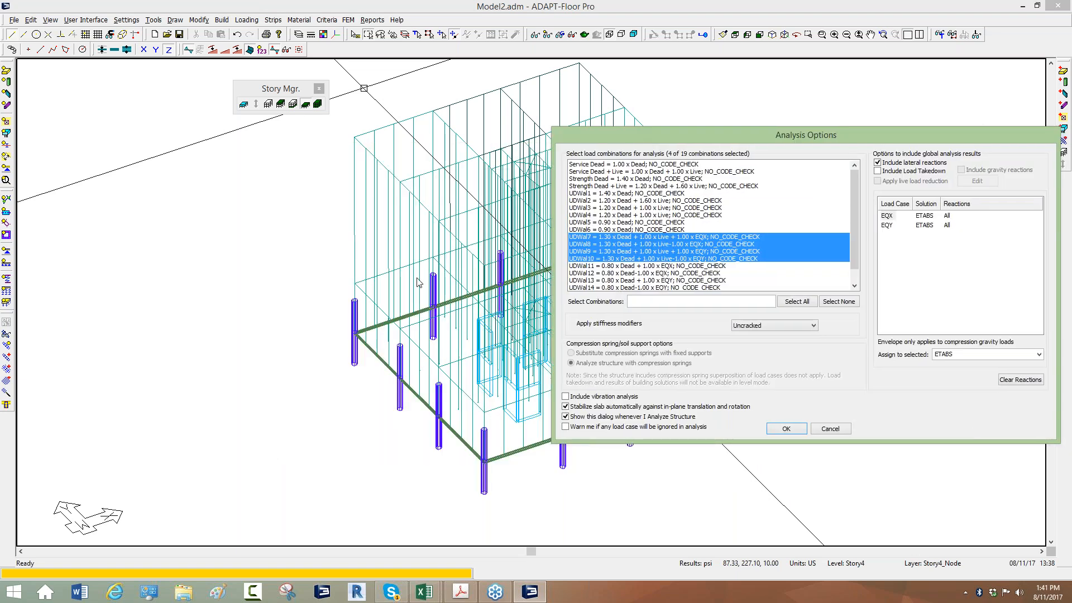
left_click(786, 429)
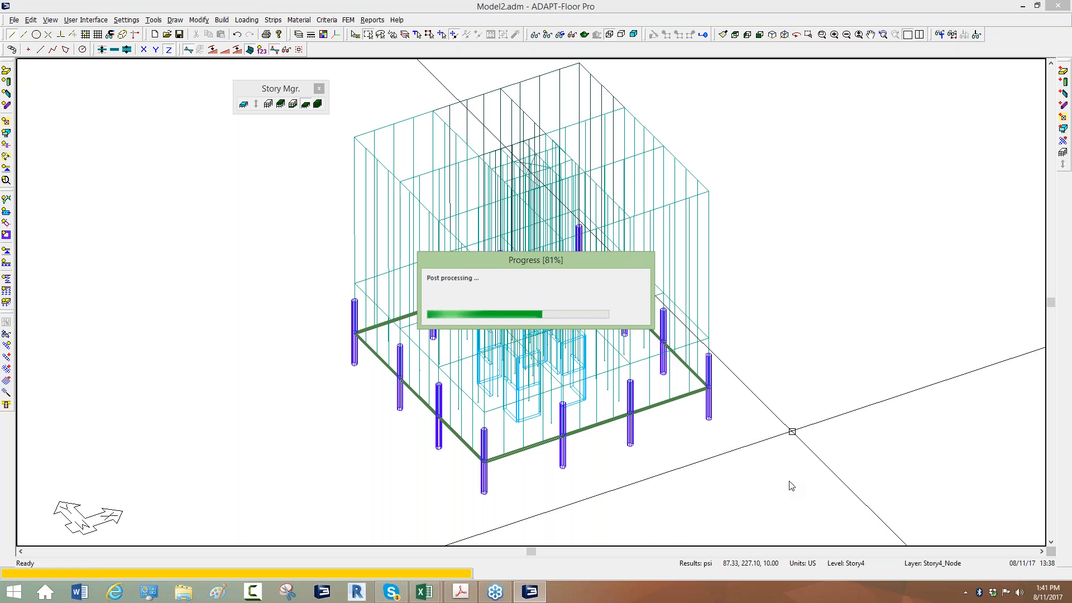
left_click(522, 322)
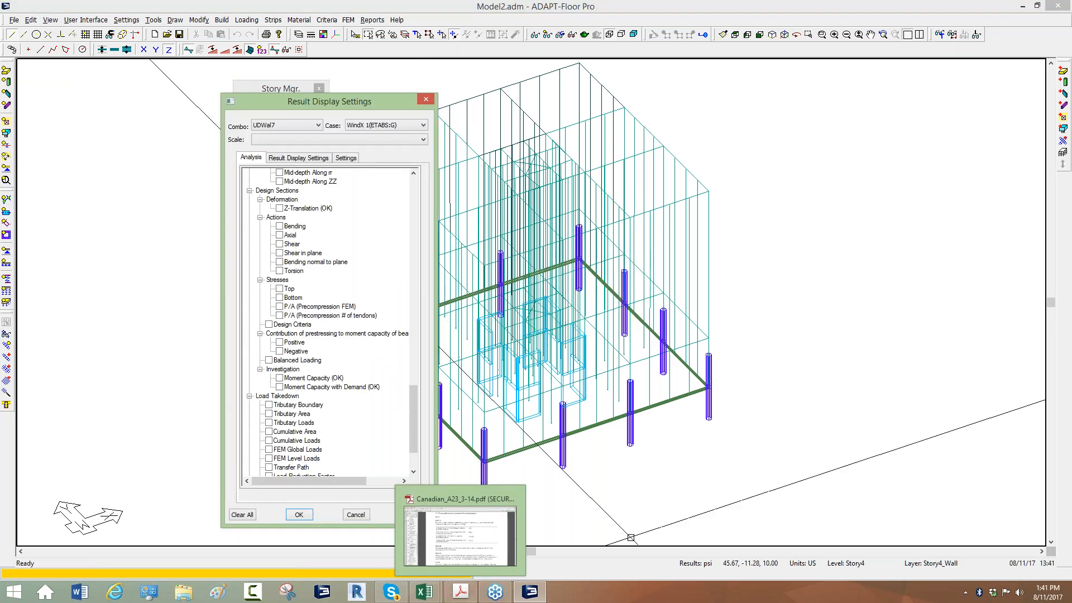
Restore the default display, switch to plan view and close the result display settings
left_click(561, 382)
scroll(561, 382, "down", 1)
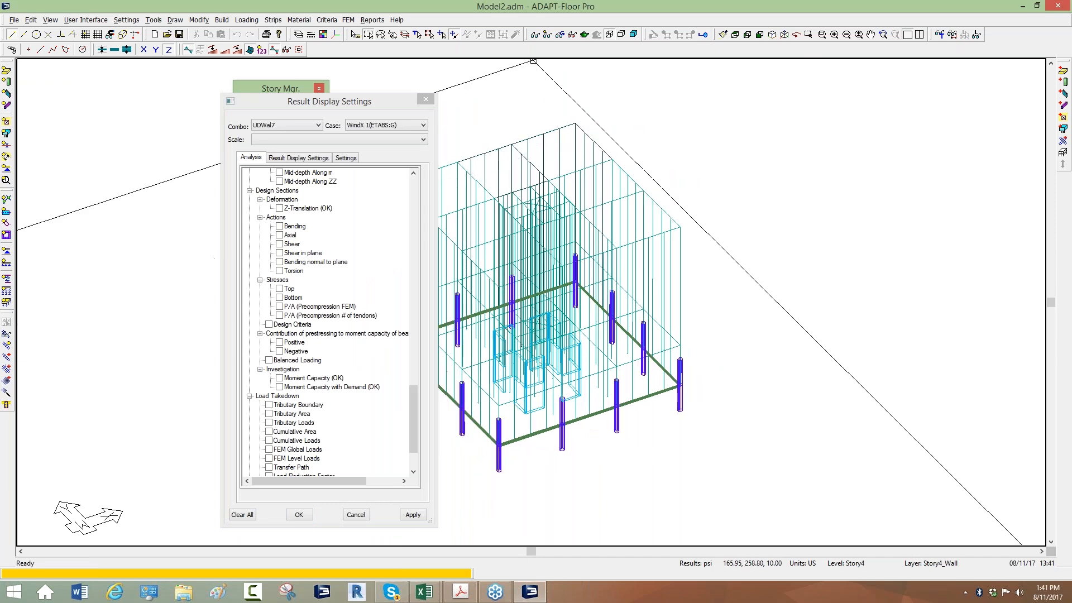
left_click(547, 37)
left_click(723, 35)
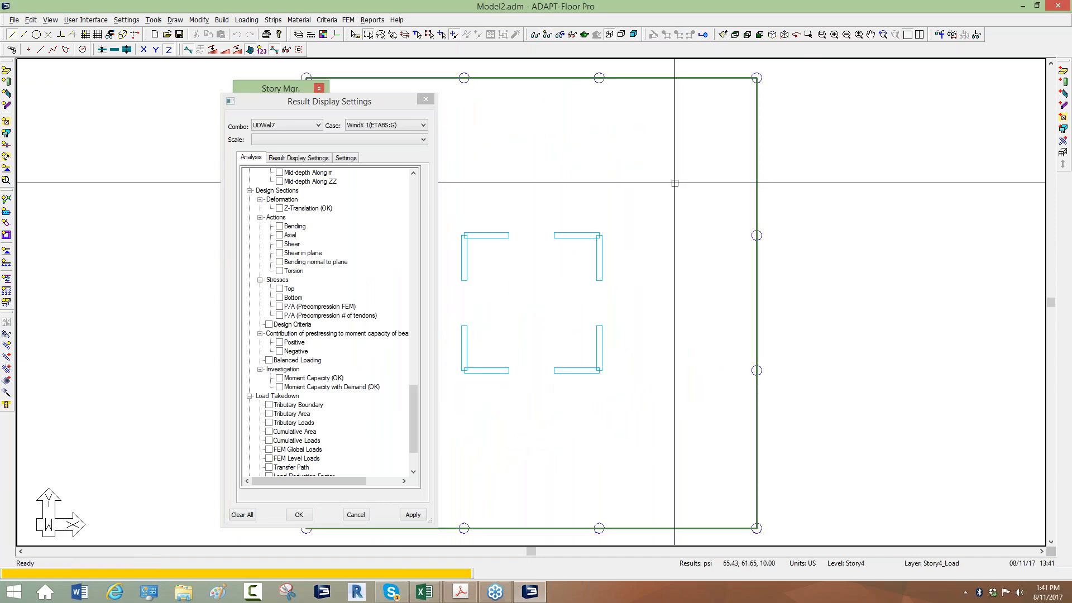
left_click_drag(403, 103, 316, 115)
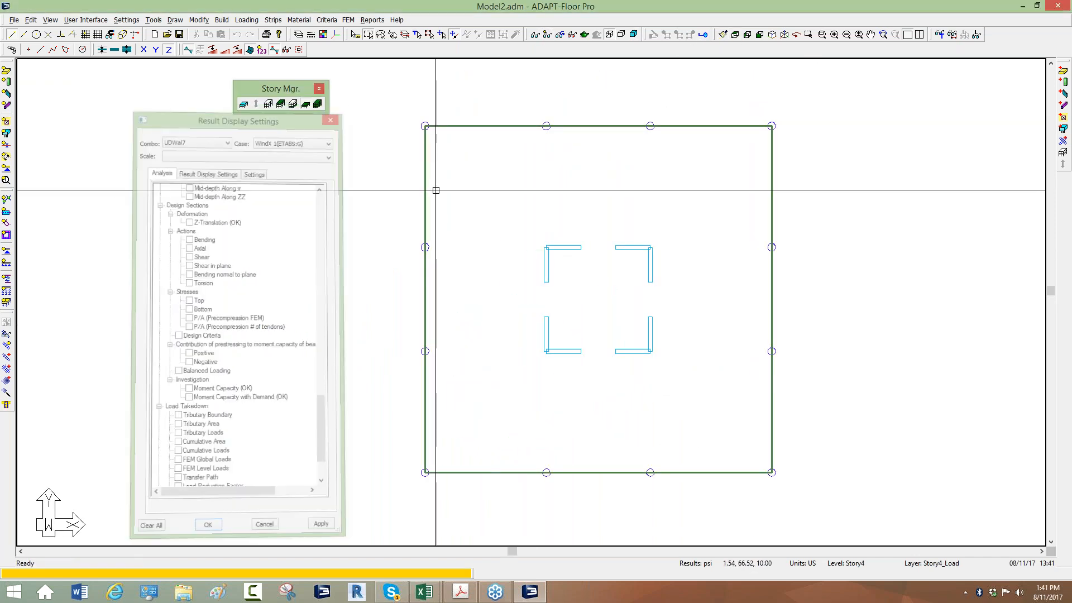
left_click(339, 110)
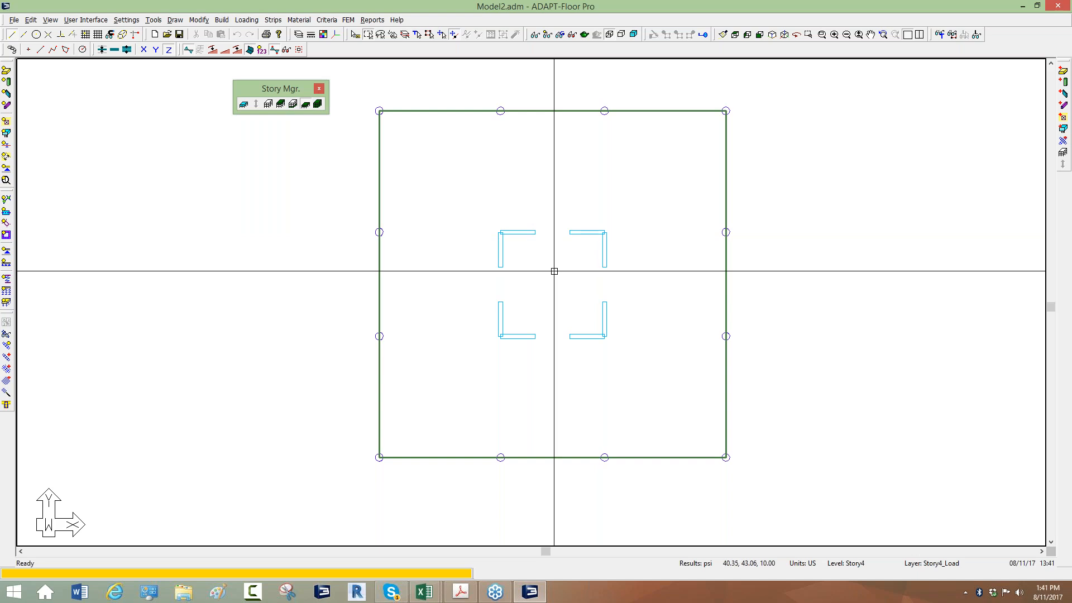
Create a horizontal support line between the opposite edge columns, snapping to the ends of the upper core walls
middle_click_drag(554, 271, 541, 294)
left_click(266, 24)
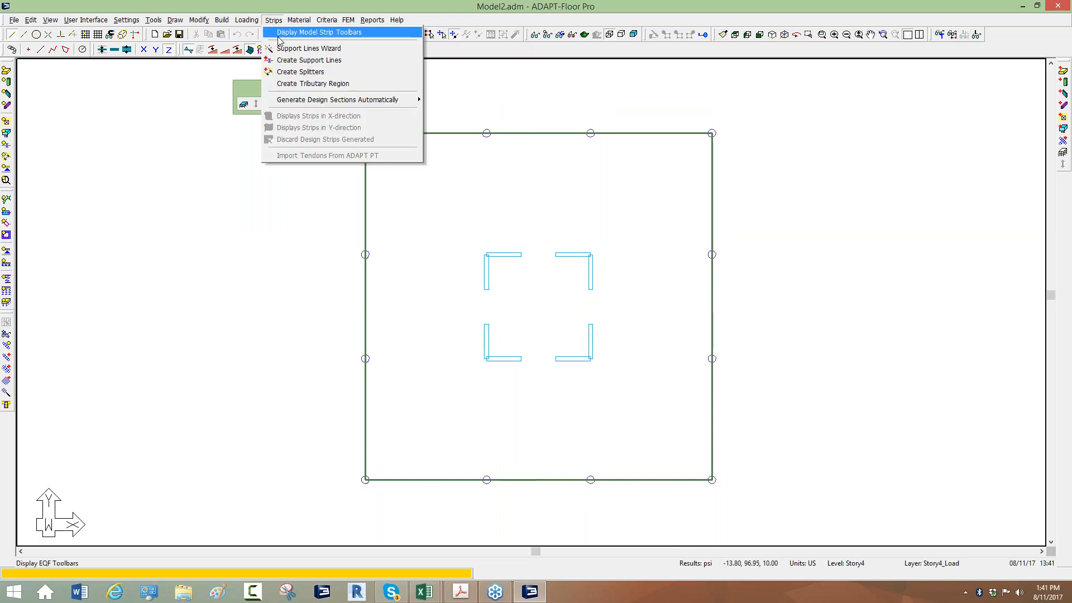
left_click(290, 58)
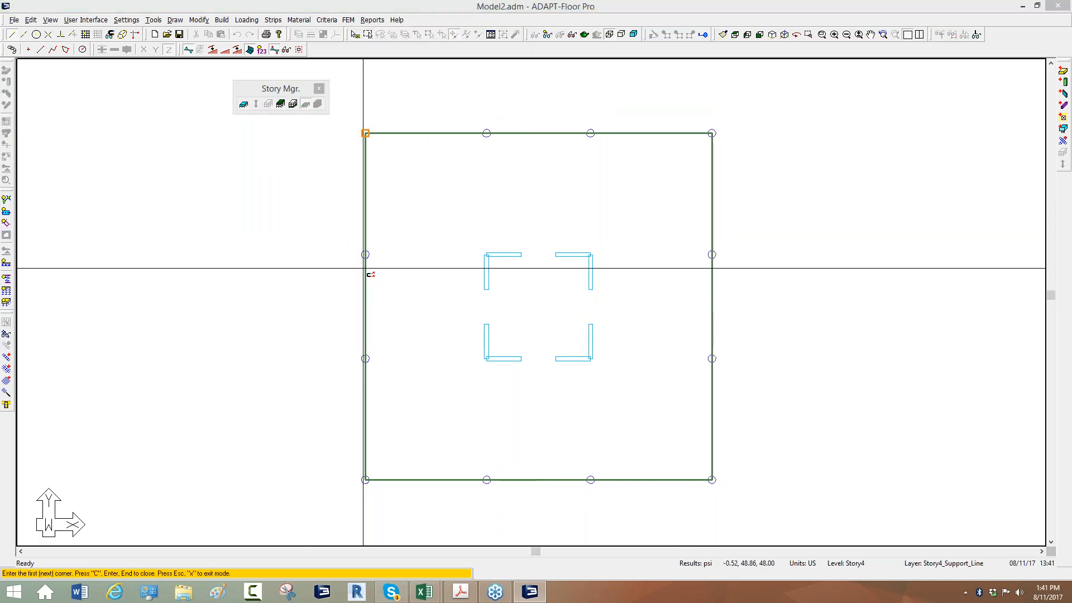
left_click(365, 255)
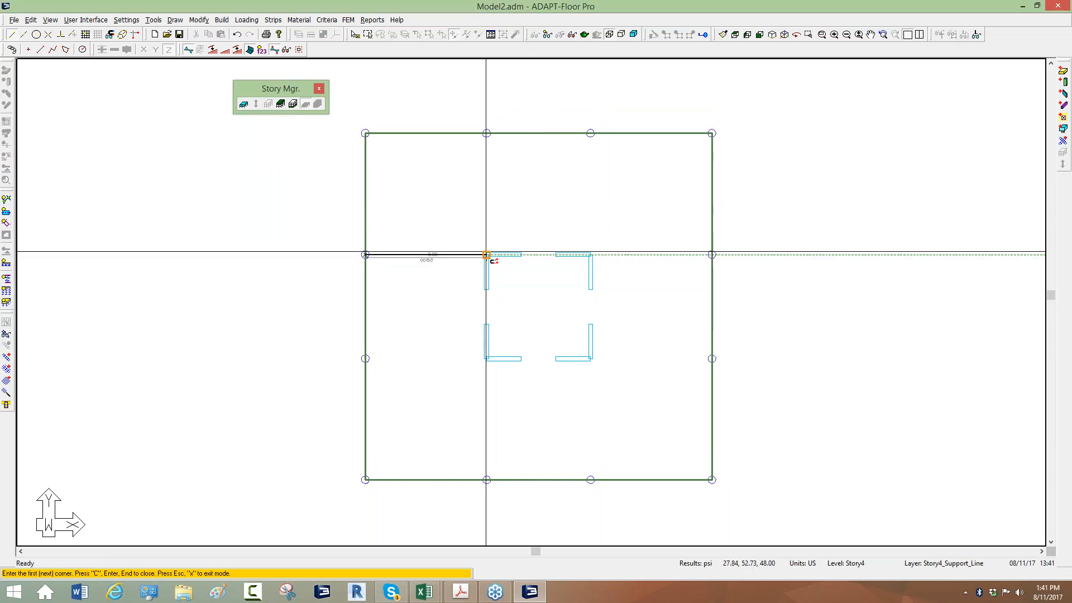
left_click(521, 255)
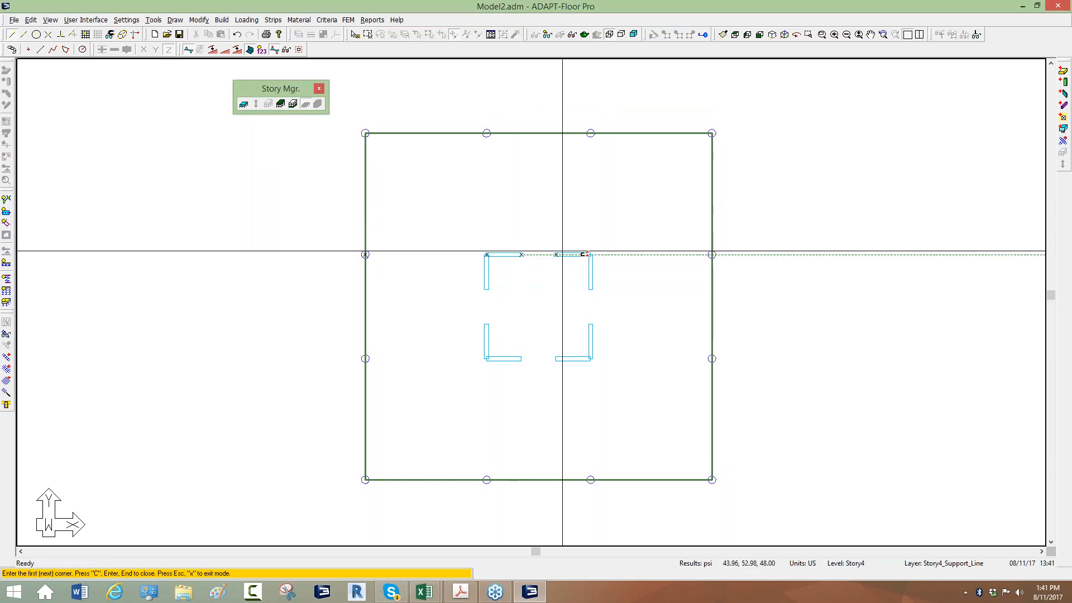
left_click(591, 254)
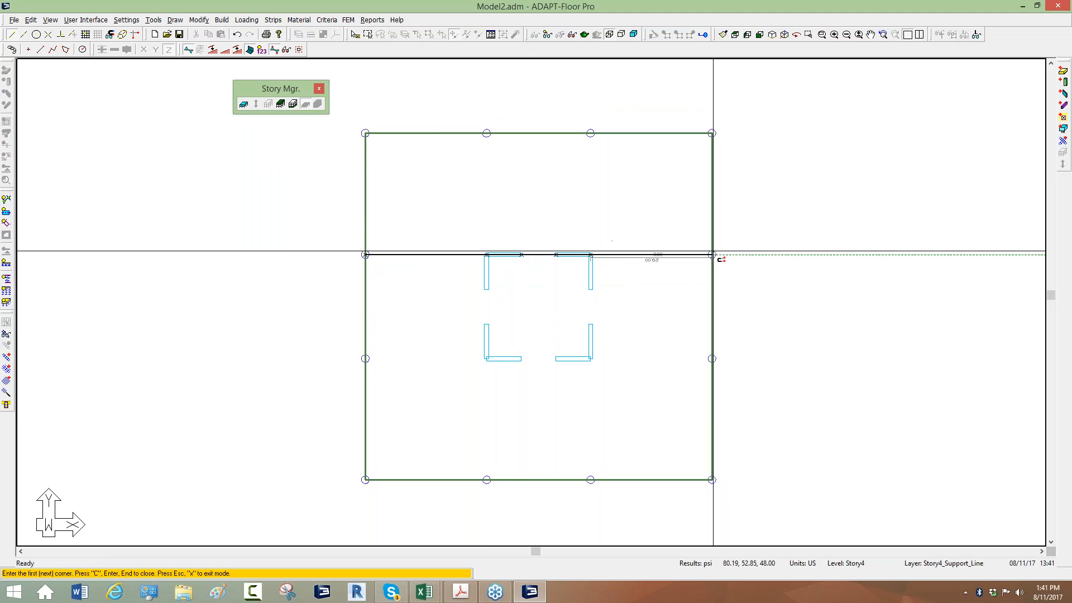
left_click(712, 255)
key("Return")
key("Escape")
Create a nearly horizontal splitter about 88.5 ft long across the slab above the support line
left_click(274, 19)
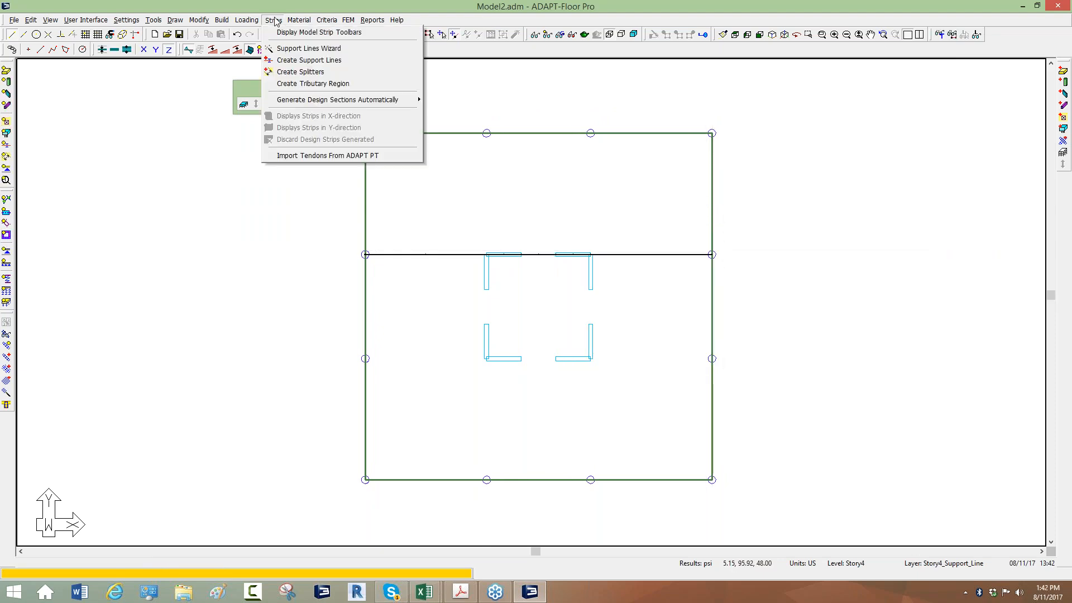
left_click(290, 71)
left_click(727, 221)
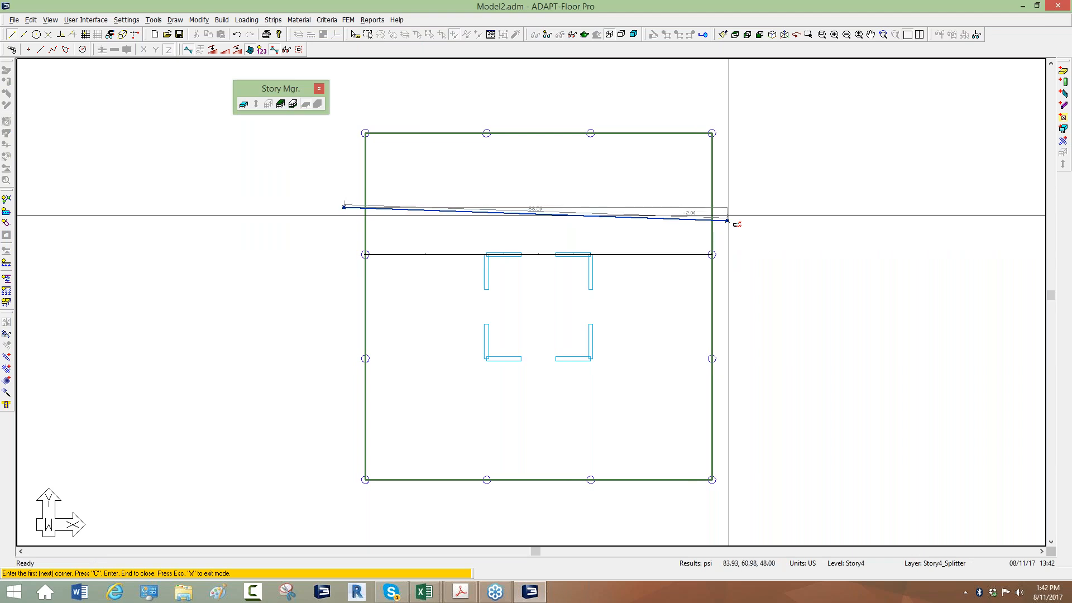
Create a zigzag splitter with eight points across the slab below the support line and end splitter creation
left_click(418, 287)
left_click(446, 299)
left_click(542, 289)
left_click(571, 316)
left_click(651, 291)
left_click(699, 318)
left_click(731, 299)
key("Return")
scroll(589, 257, "down", 1)
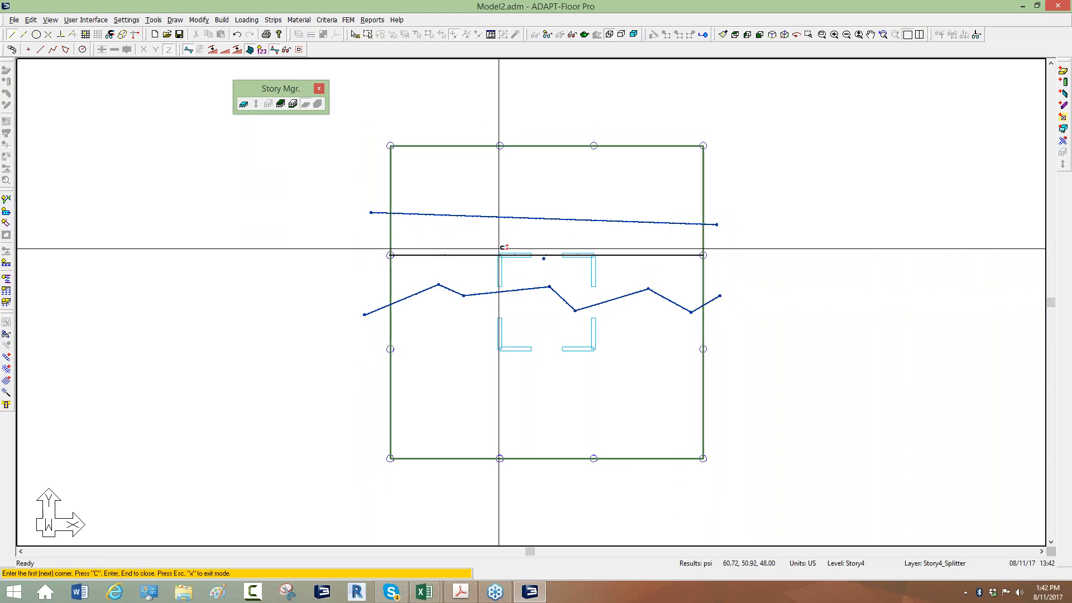
scroll(486, 218, "up", 1)
right_click(318, 175)
left_click(330, 179)
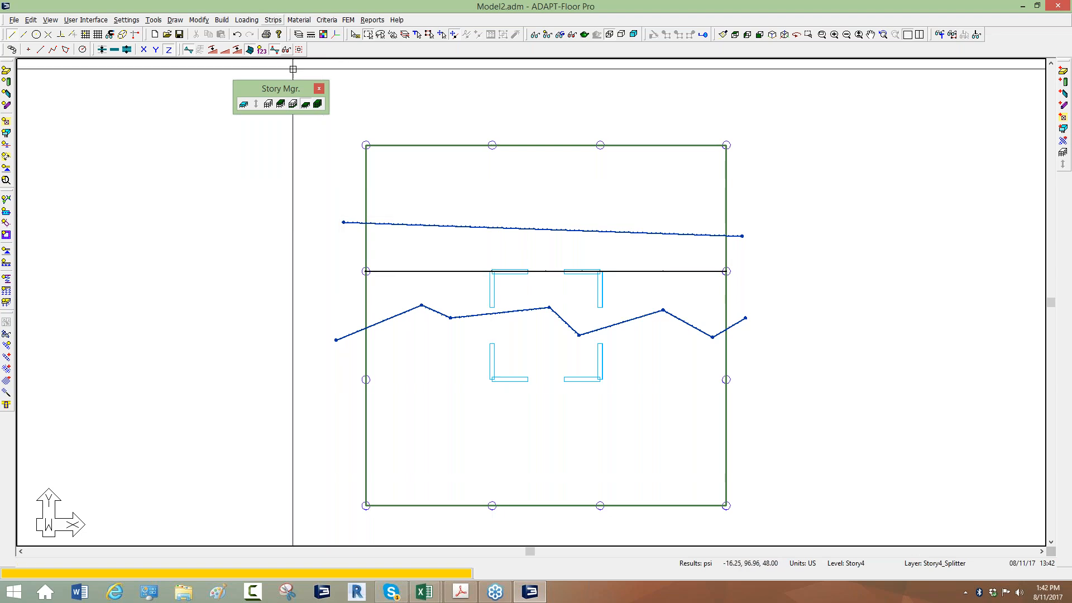
Generate the design sections automatically with regenerated tributaries and clear the selection
left_click(274, 20)
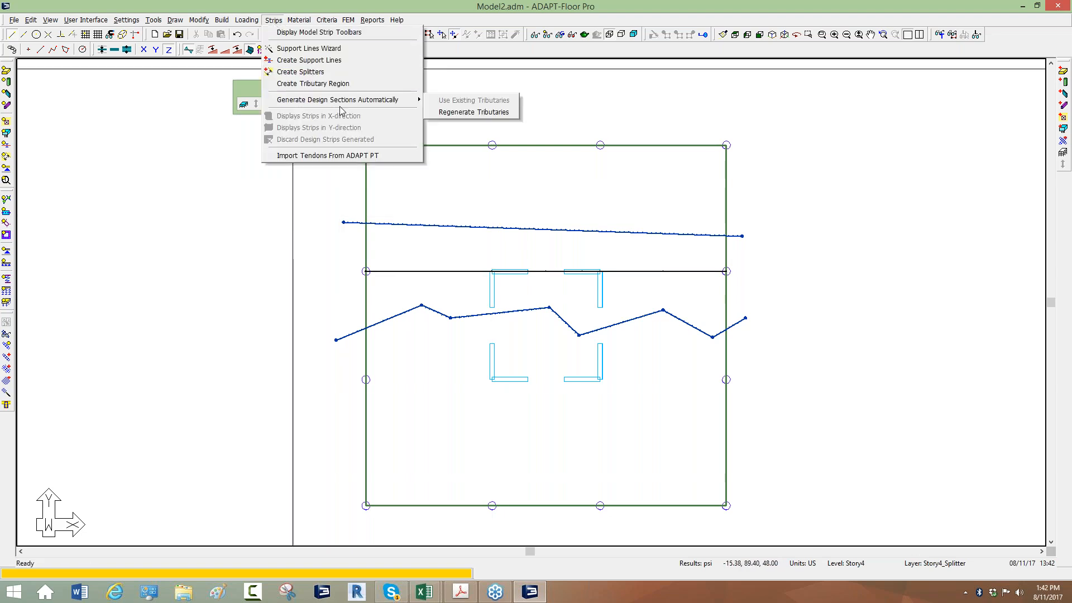
mouse_move(381, 102)
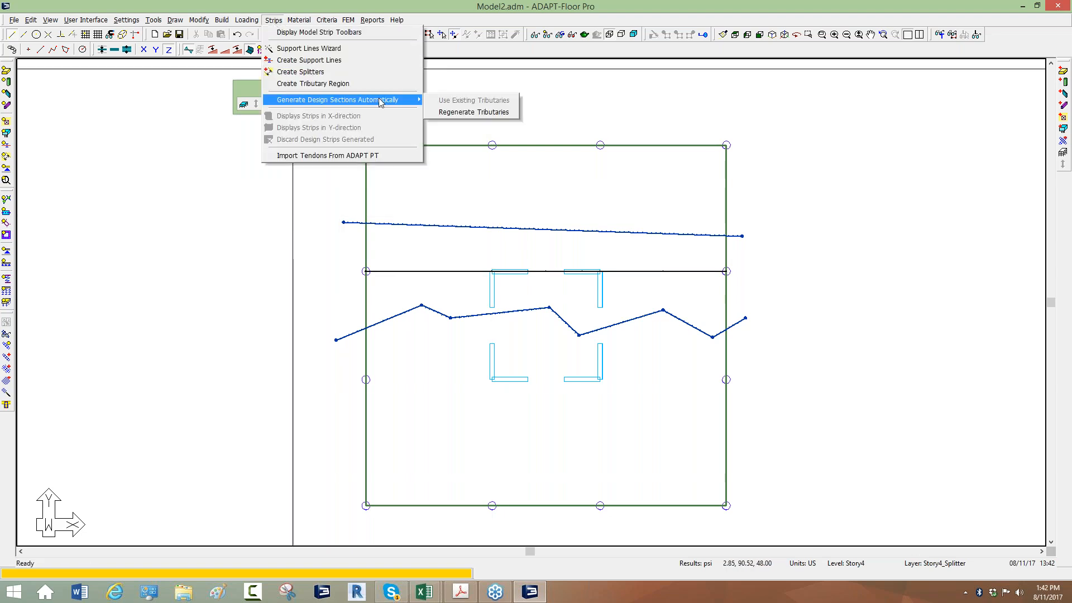
left_click(470, 112)
left_click(400, 241)
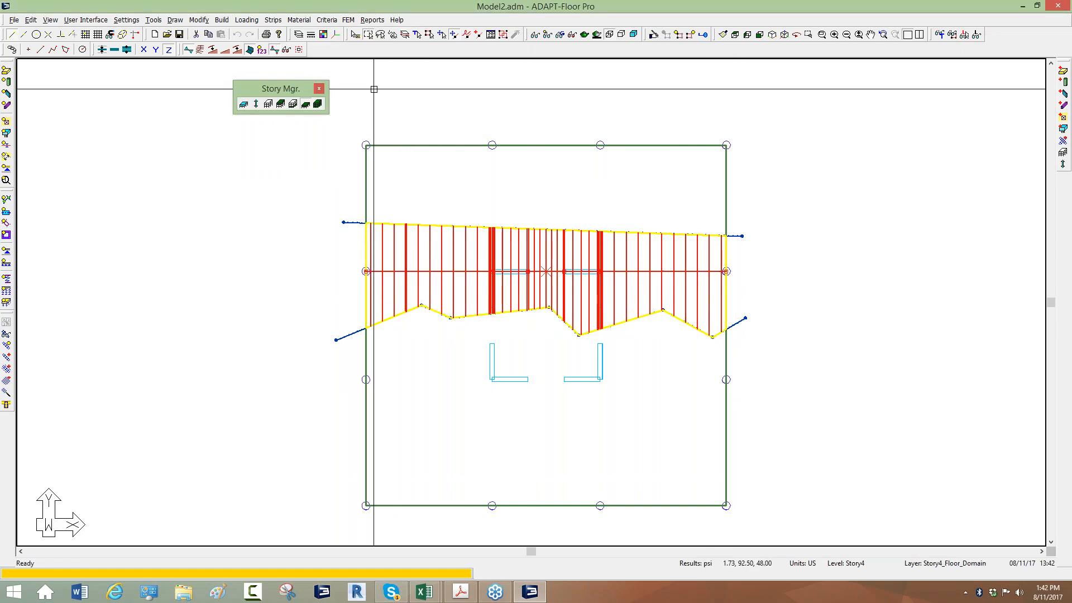
key("Escape")
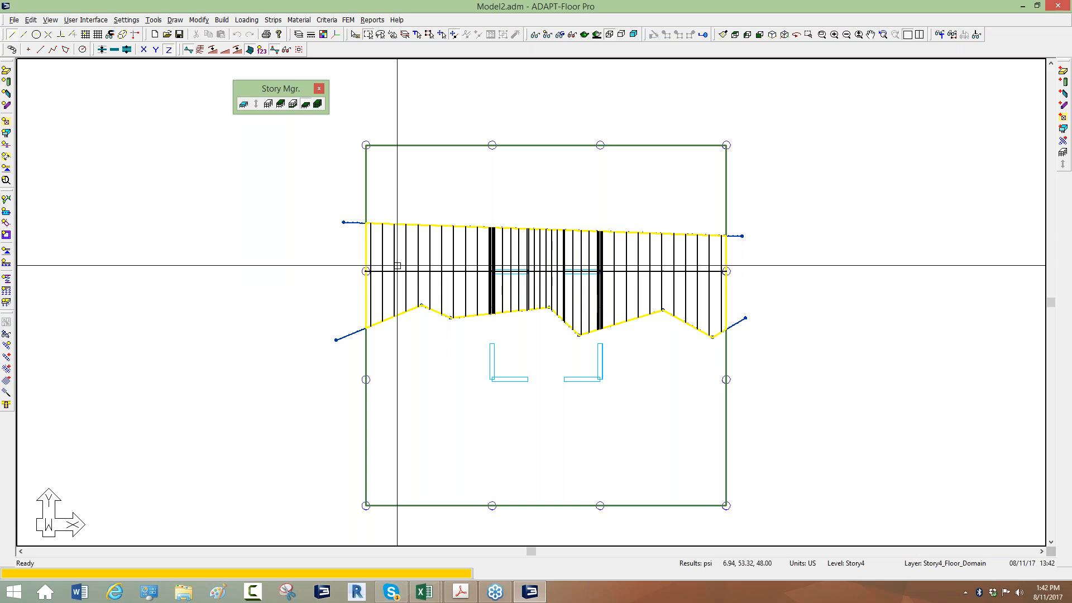
Run the design of the generated design sections and save the results
left_click(350, 23)
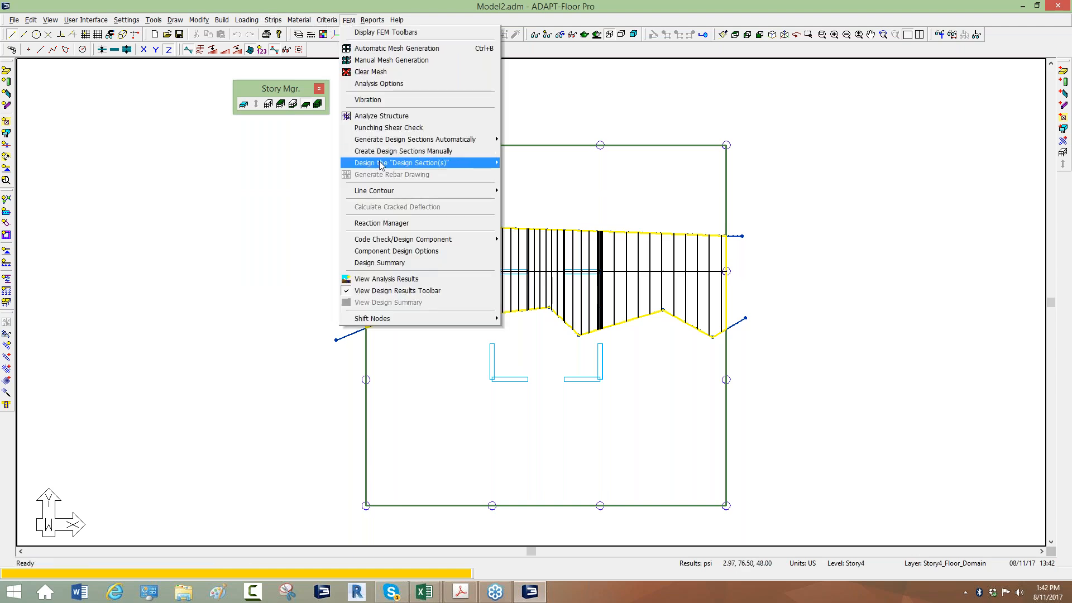
mouse_move(484, 163)
left_click(523, 164)
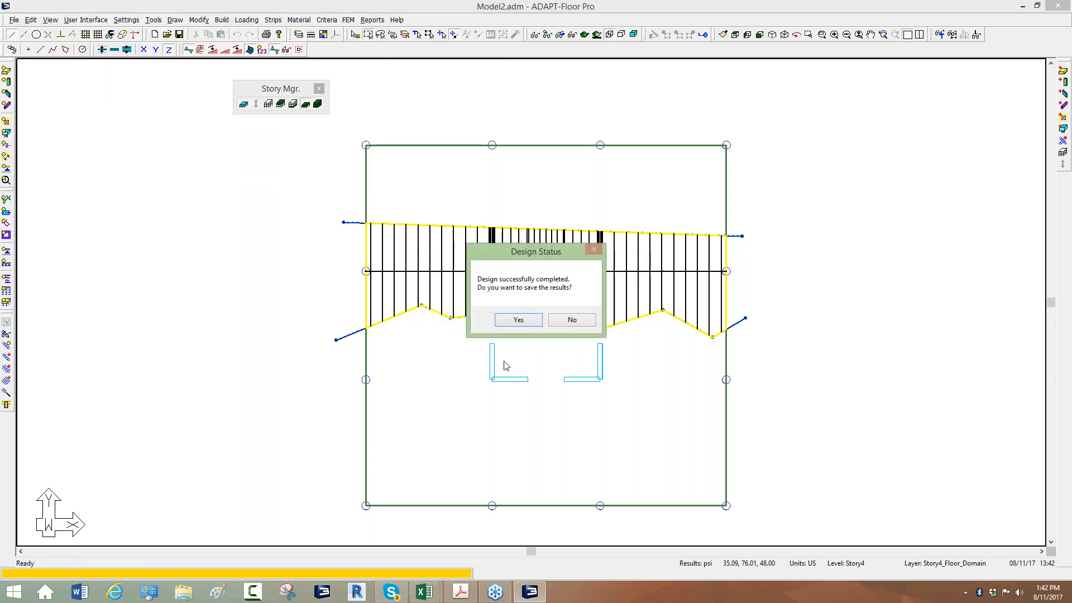
left_click(519, 320)
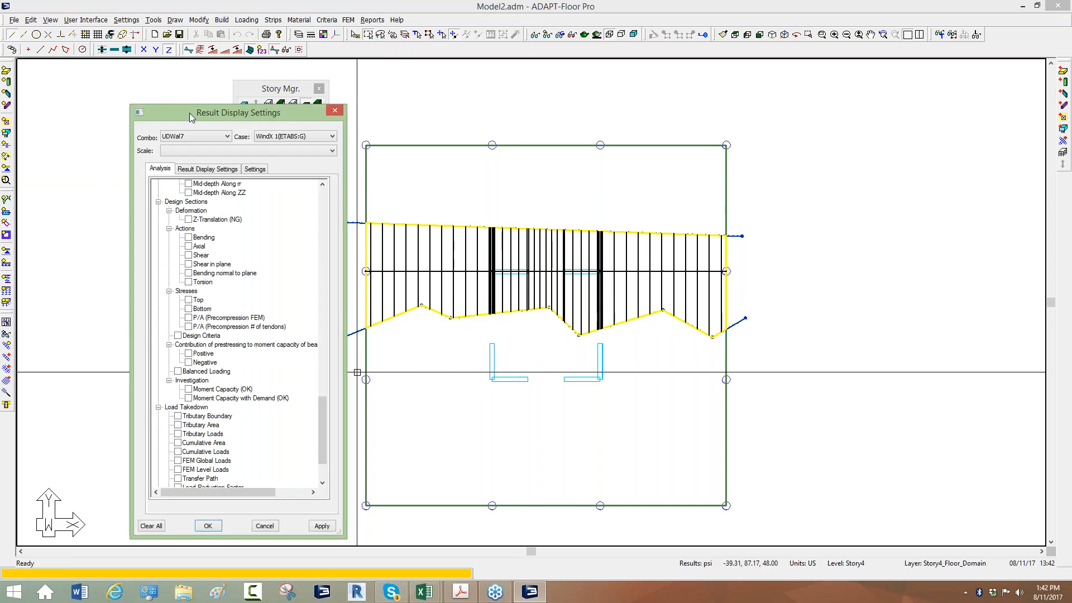
Display the design-section bending actions for load combination UDWal7
left_click(181, 136)
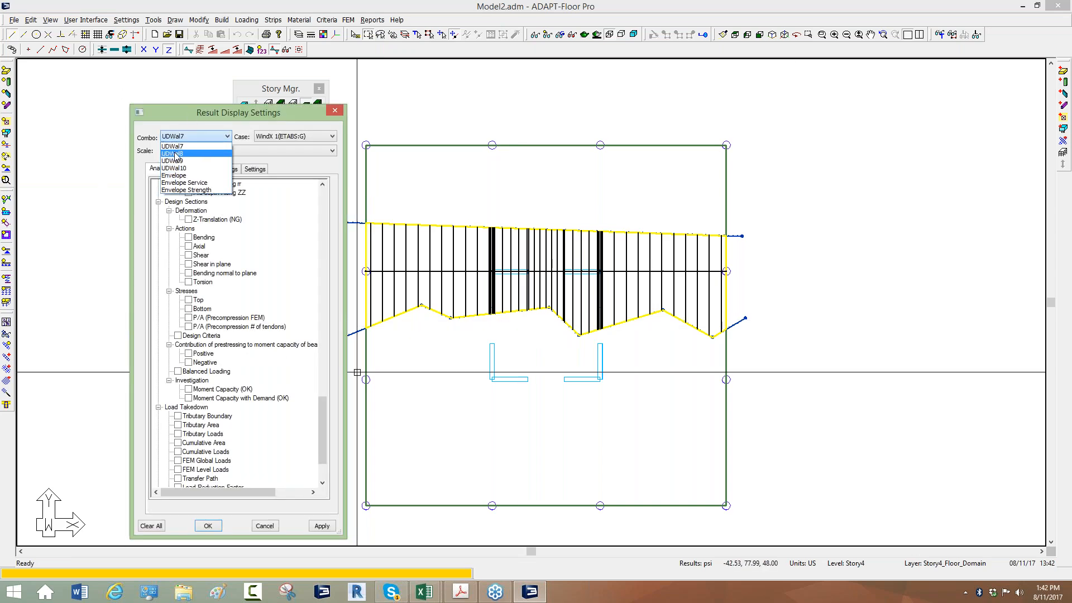
left_click(177, 147)
left_click(189, 237)
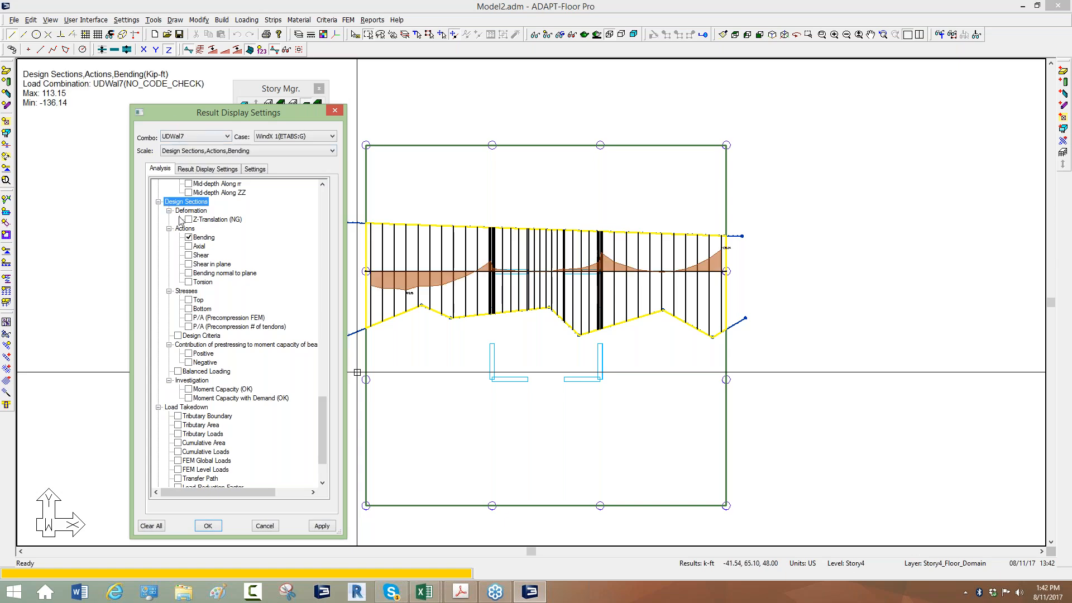
left_click(189, 255)
left_click(188, 238)
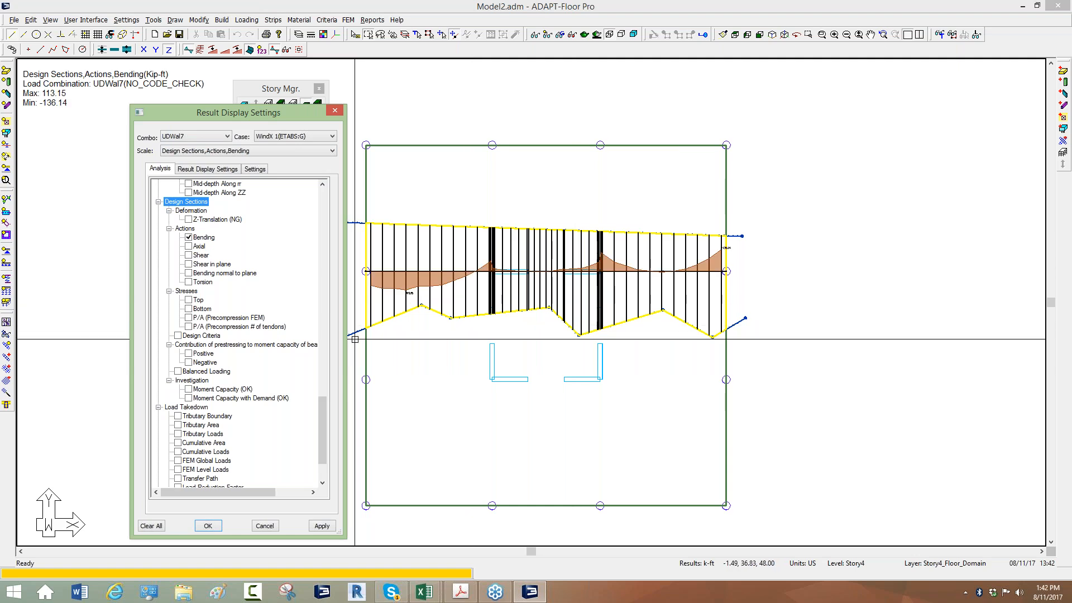
left_click(273, 526)
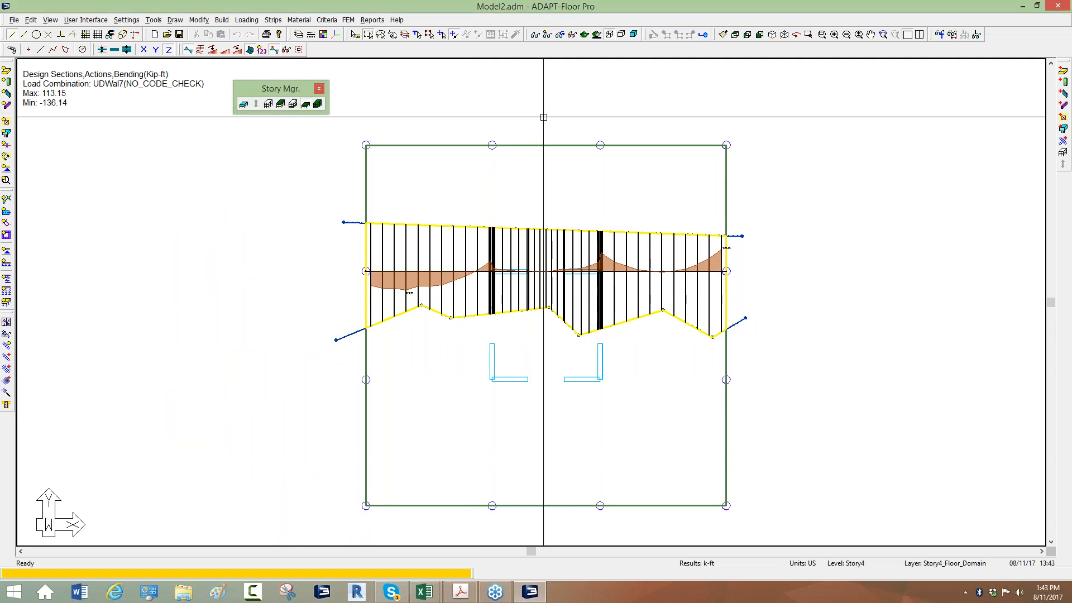
Try to generate the rebar drawing for the Envelope combination with calculated bar lengths oriented along support lines
left_click(348, 22)
left_click(375, 178)
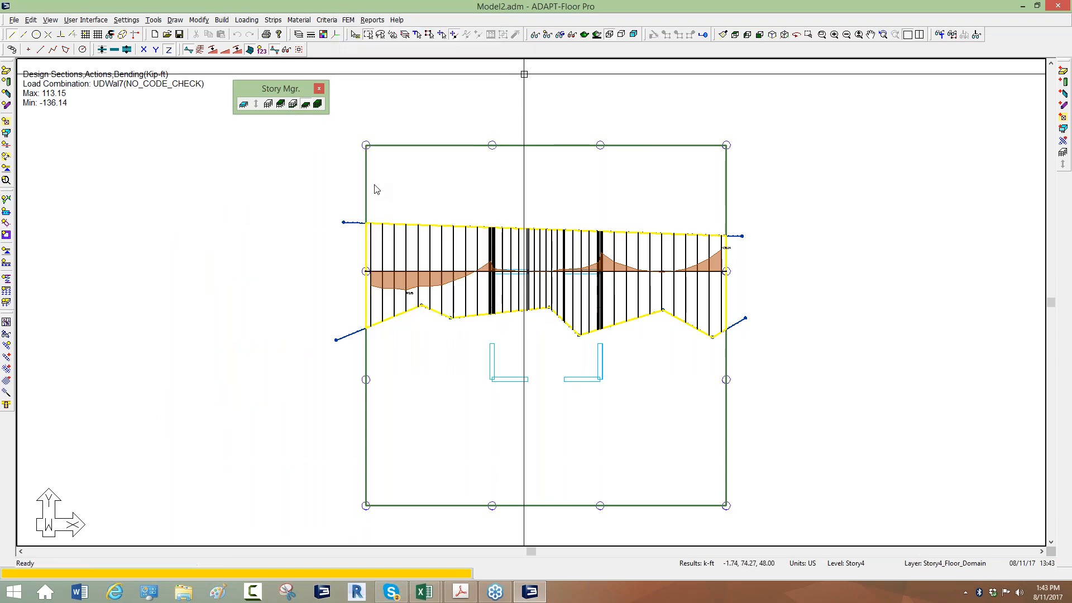
left_click(497, 367)
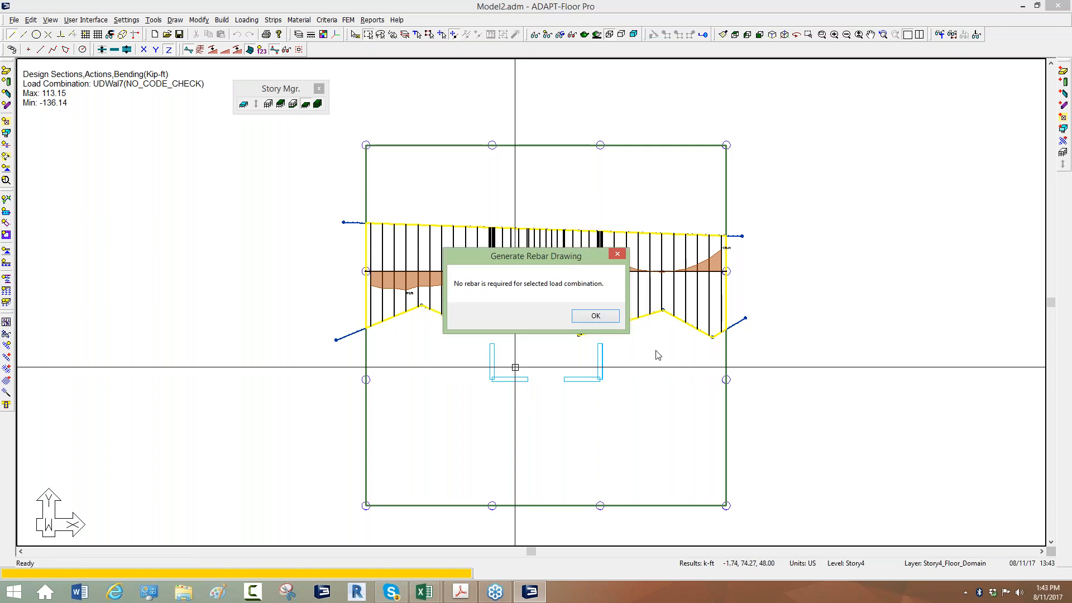
left_click(594, 316)
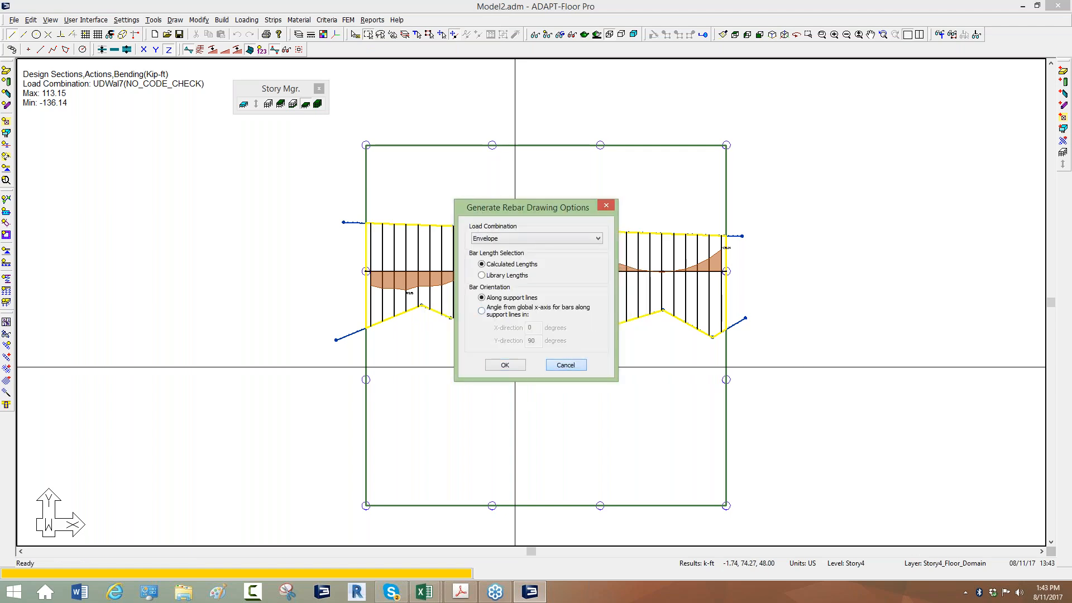
left_click(565, 365)
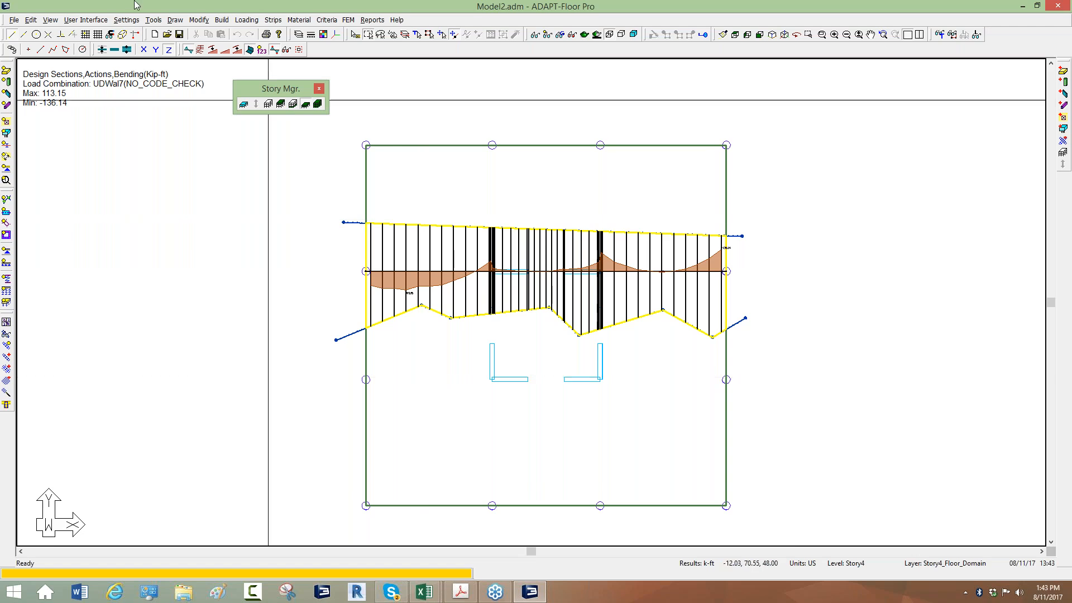
Review the load combinations and try the STRENGTH analysis/design option for UDWal7, then discard the change
left_click(246, 20)
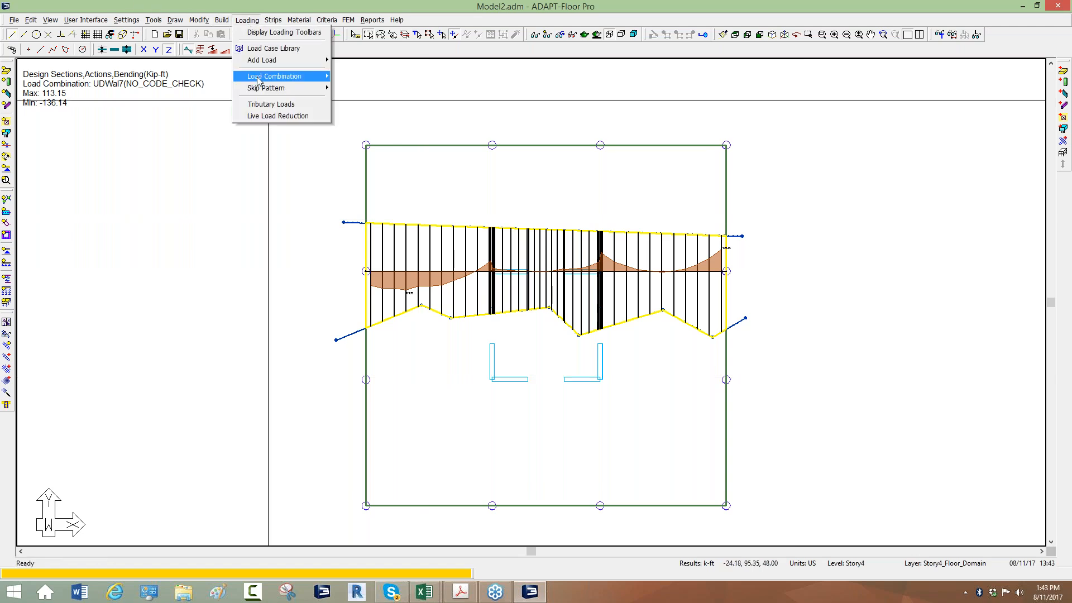
mouse_move(294, 76)
left_click(361, 79)
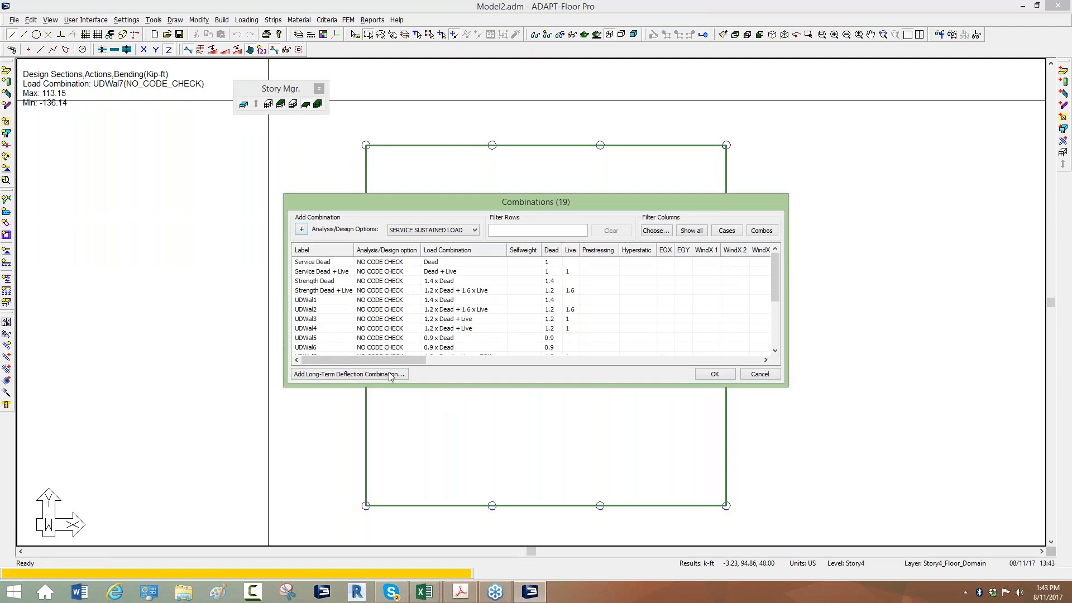
left_click(391, 323)
scroll(391, 324, "down", 2)
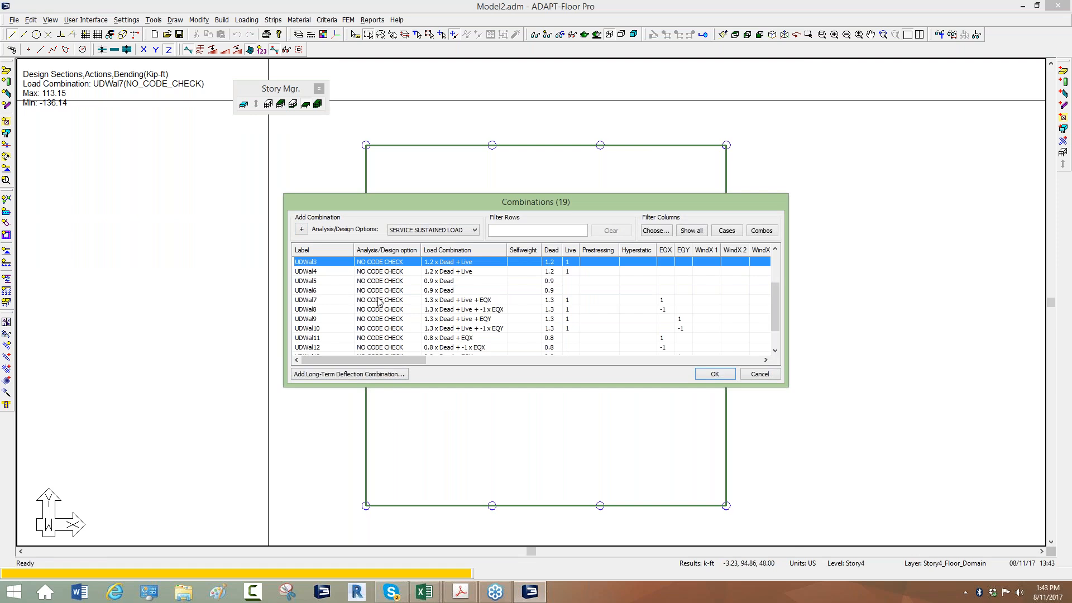
left_click(372, 301)
left_click(372, 300)
left_click(371, 326)
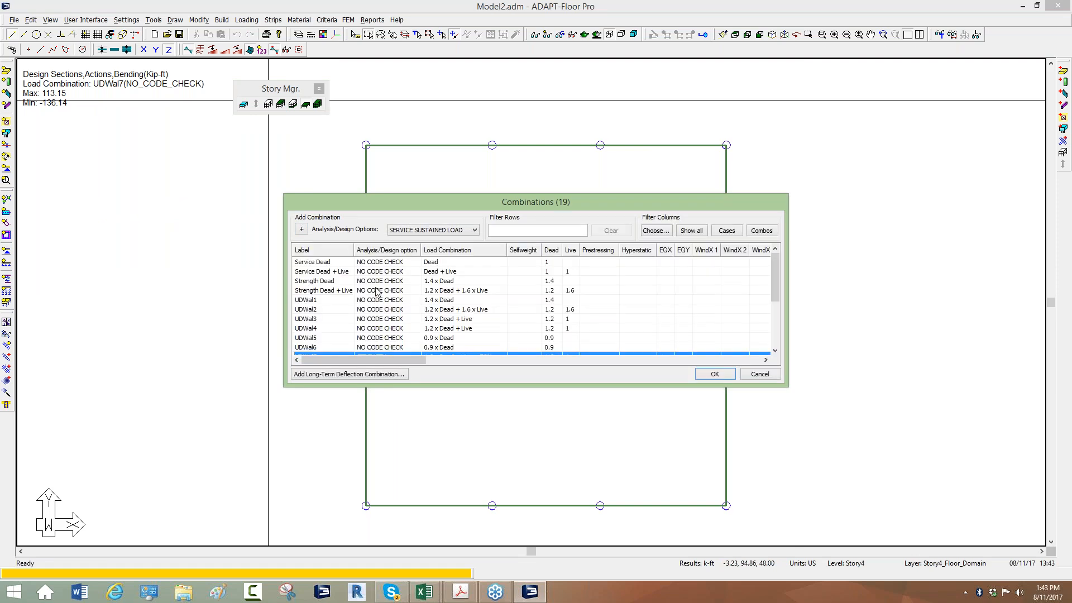
scroll(374, 325, "down", 2)
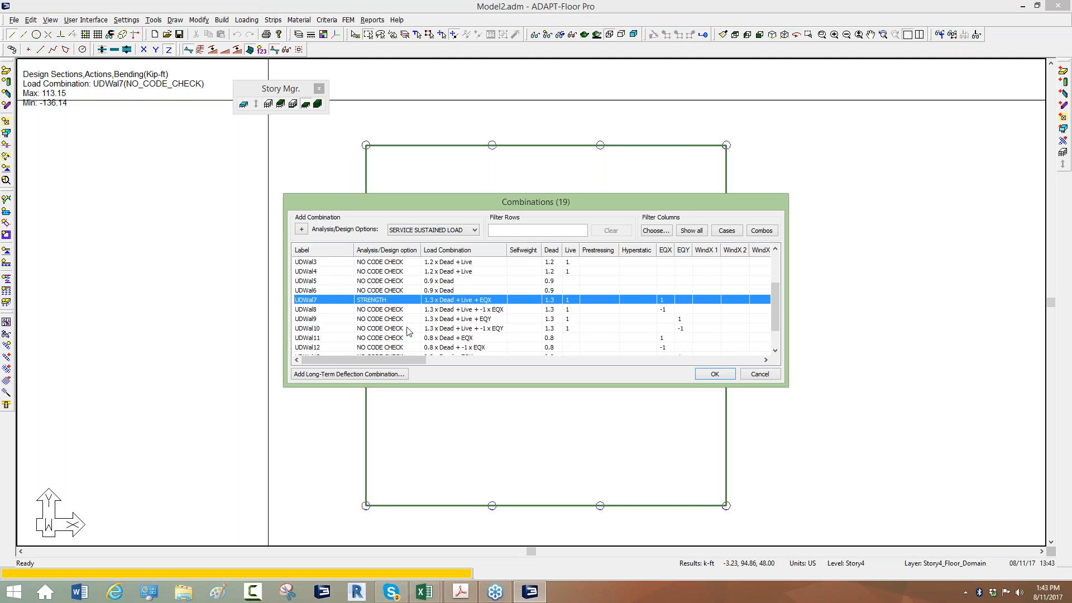
left_click(758, 378)
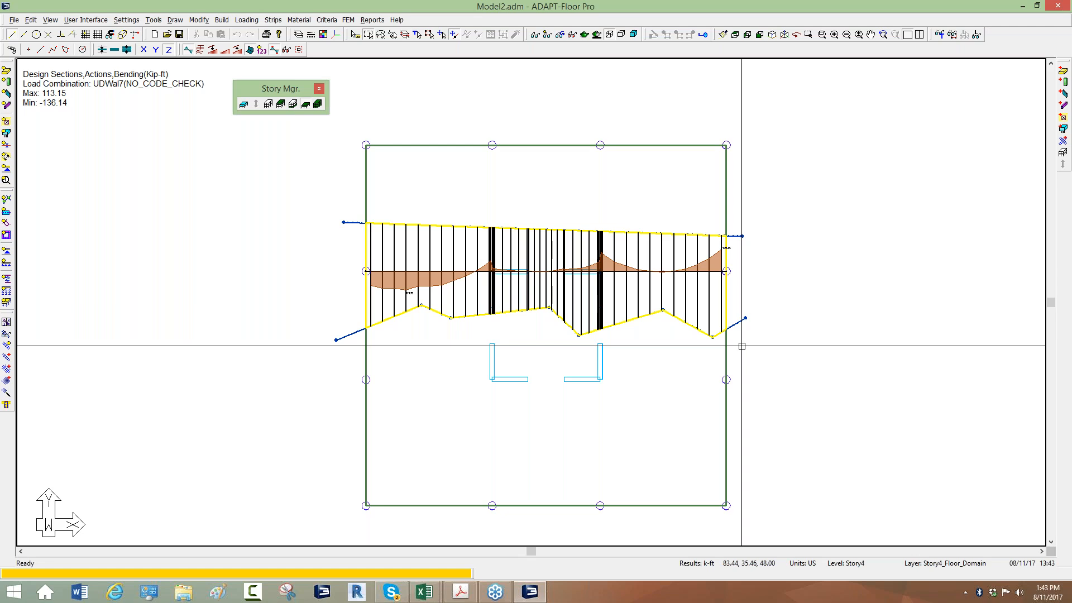
Show the floor in isometric view and inspect the general properties of lower column C8
left_click(772, 35)
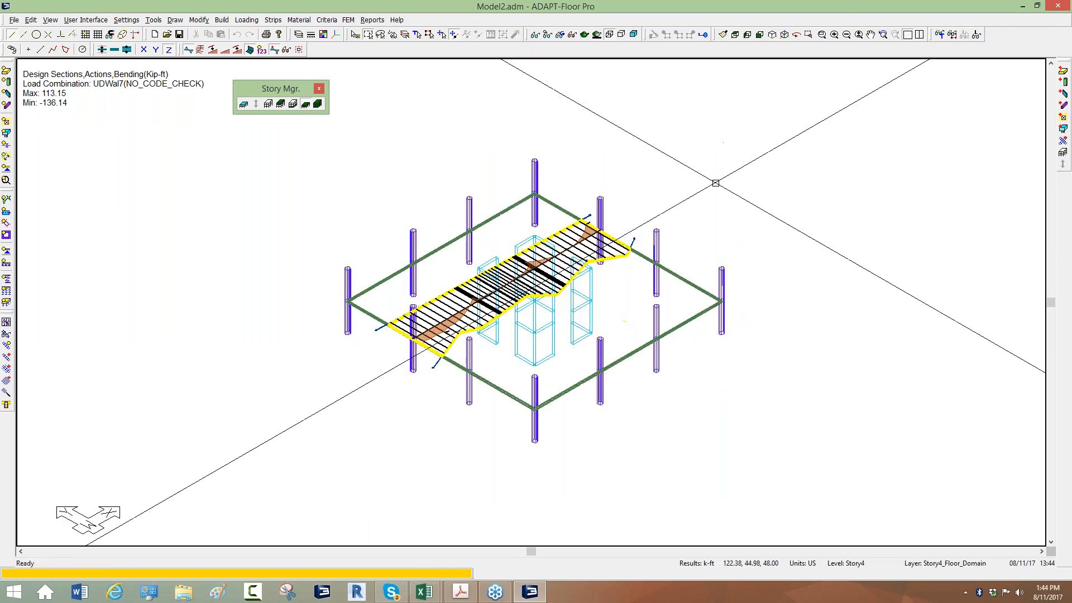
scroll(404, 226, "up", 3)
double_click(418, 288)
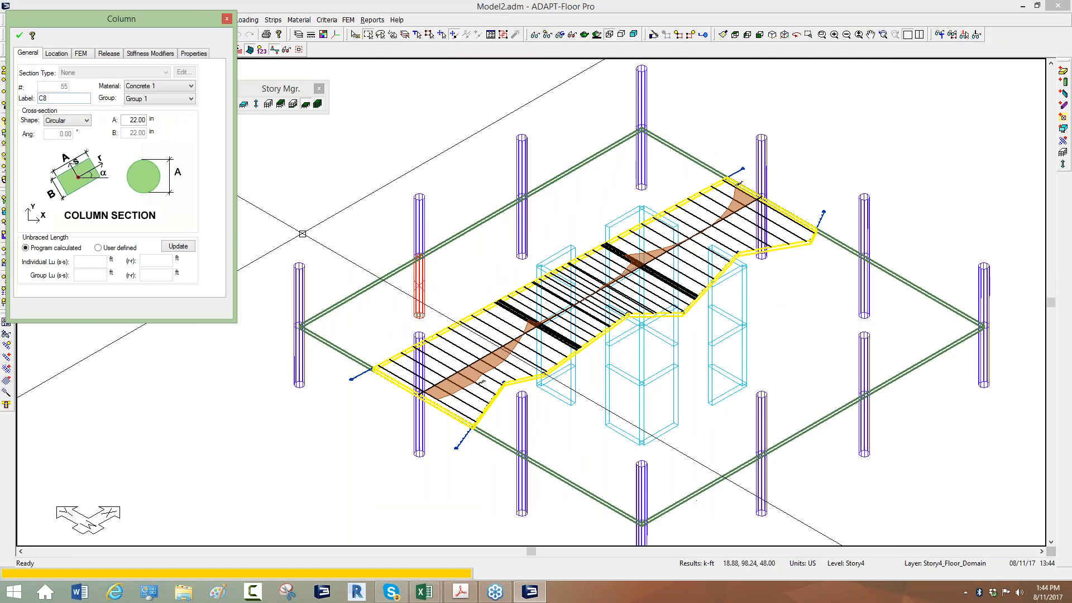
key("Escape")
Assign the two intermediate lower columns on C8's slab edge to an automatically assigned new grouped design group, and check C8's section type
scroll(578, 307, "down", 2)
left_click(451, 294)
left_click(534, 262)
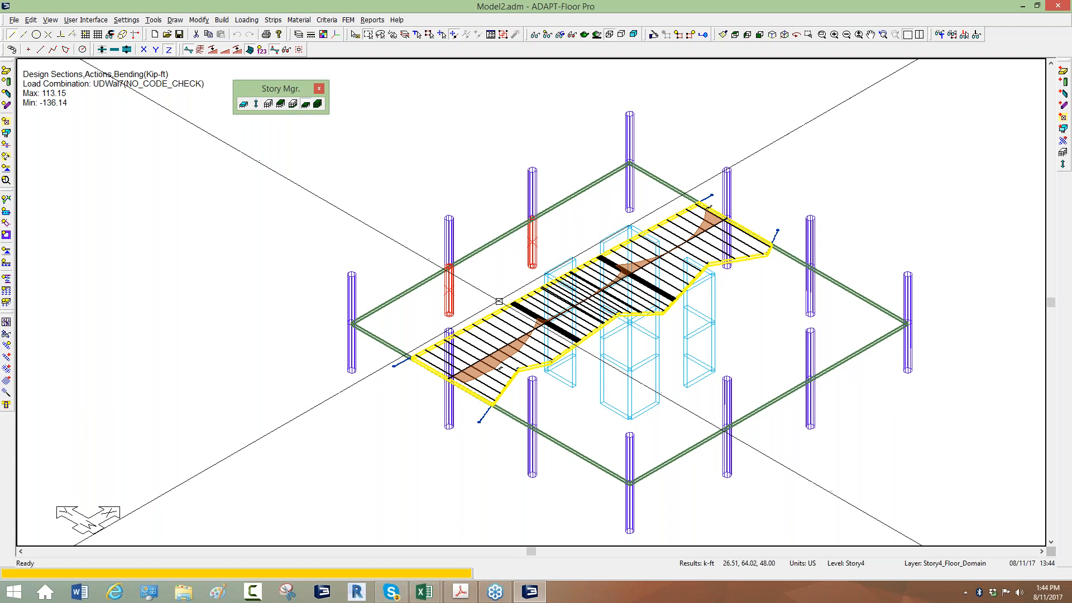
scroll(498, 301, "down", 1)
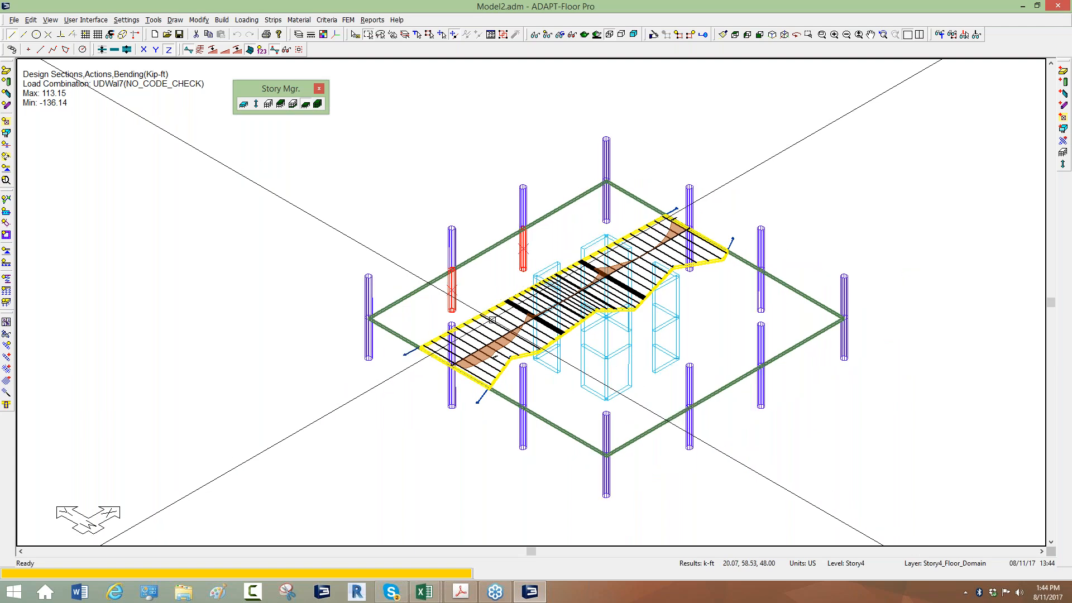
scroll(447, 141, "up", 1)
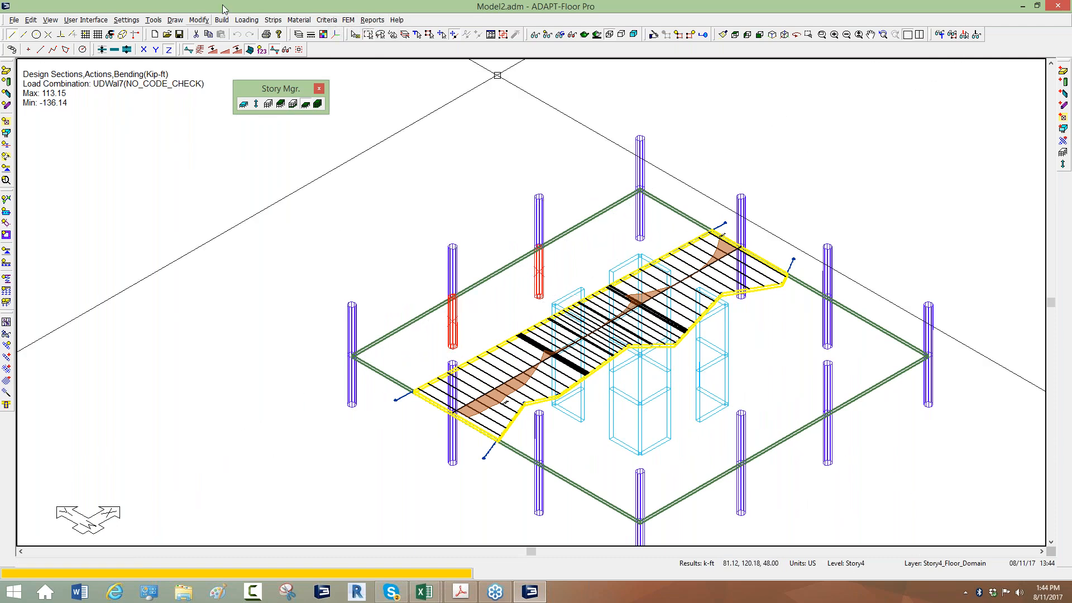
left_click(199, 20)
left_click(217, 127)
left_click(574, 133)
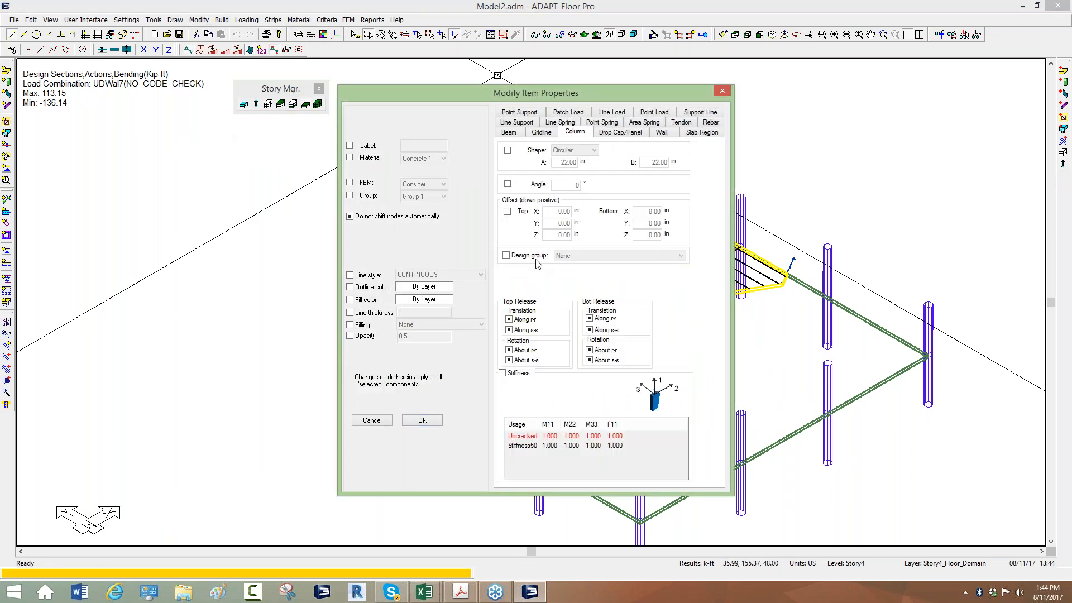
left_click(506, 256)
left_click(580, 257)
left_click(589, 280)
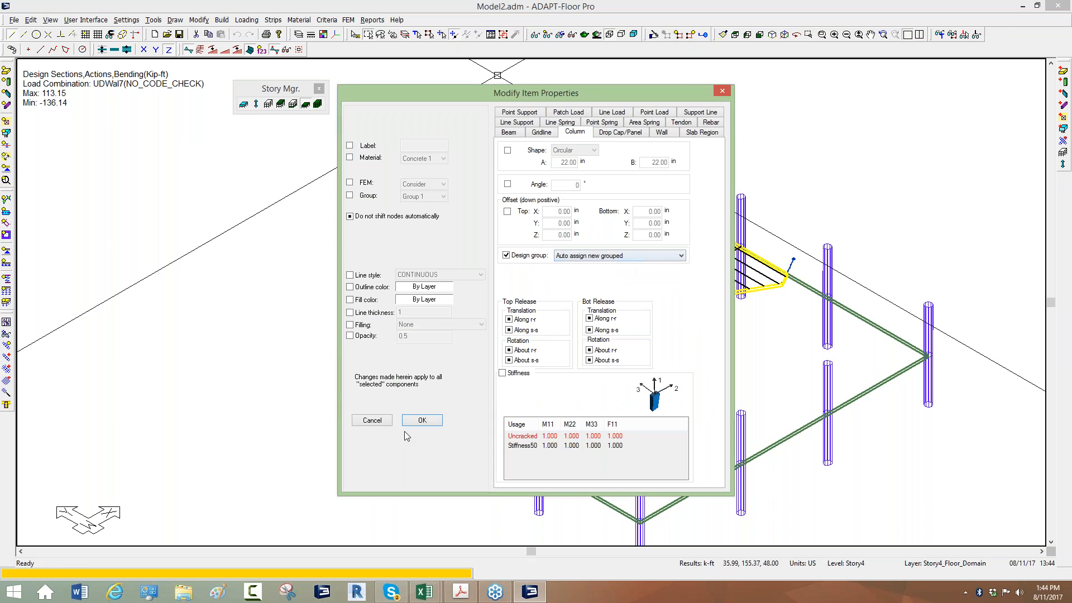
left_click(416, 419)
double_click(452, 321)
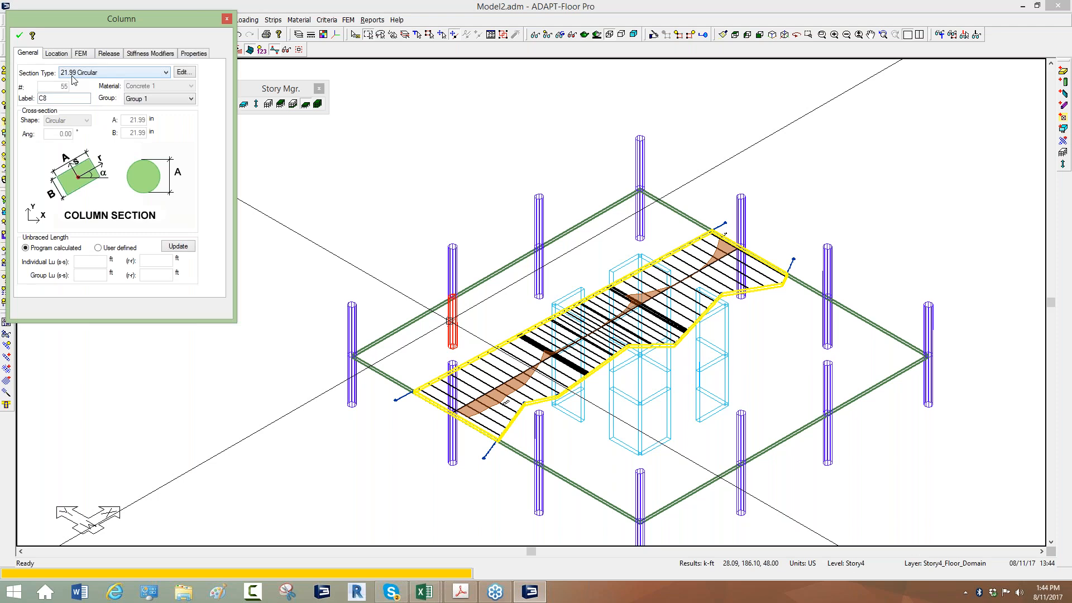
left_click(319, 149)
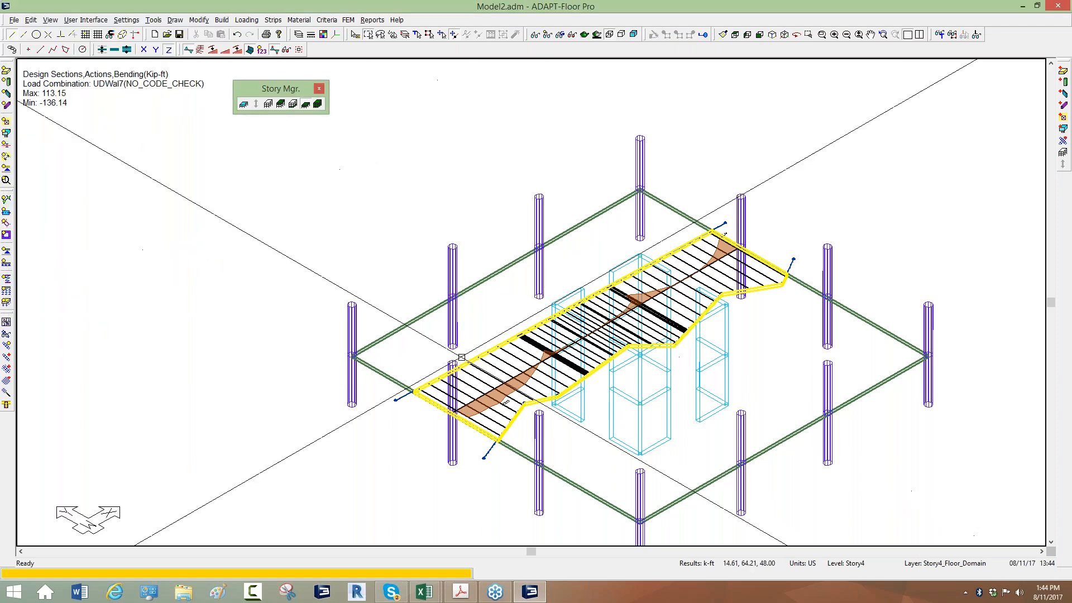
Rename the 21.99 Circular section type in the section library as 22_Circular_Perimter
left_click(220, 20)
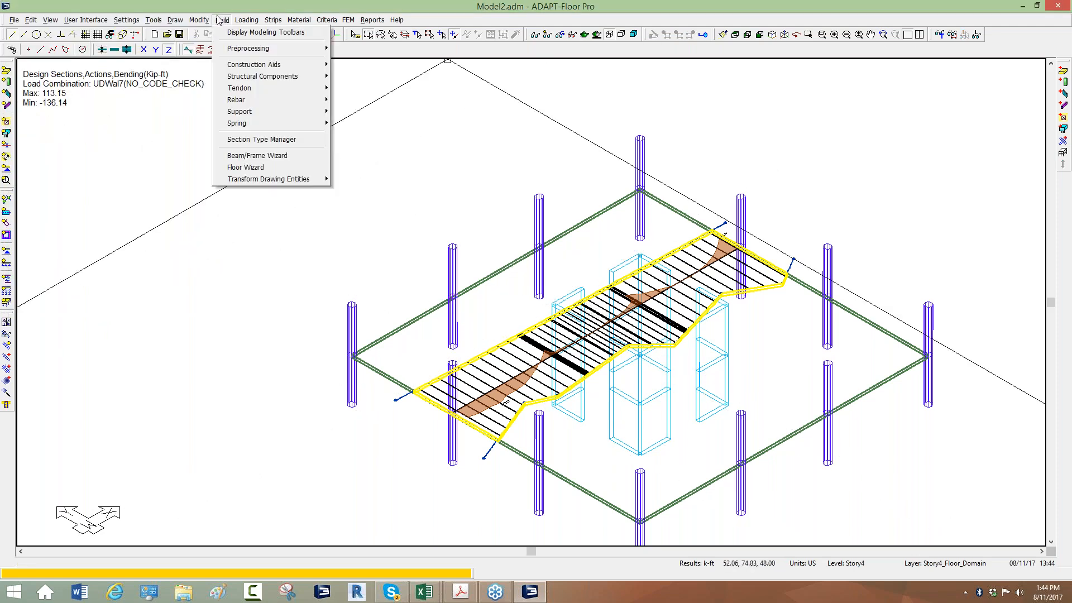
left_click(237, 139)
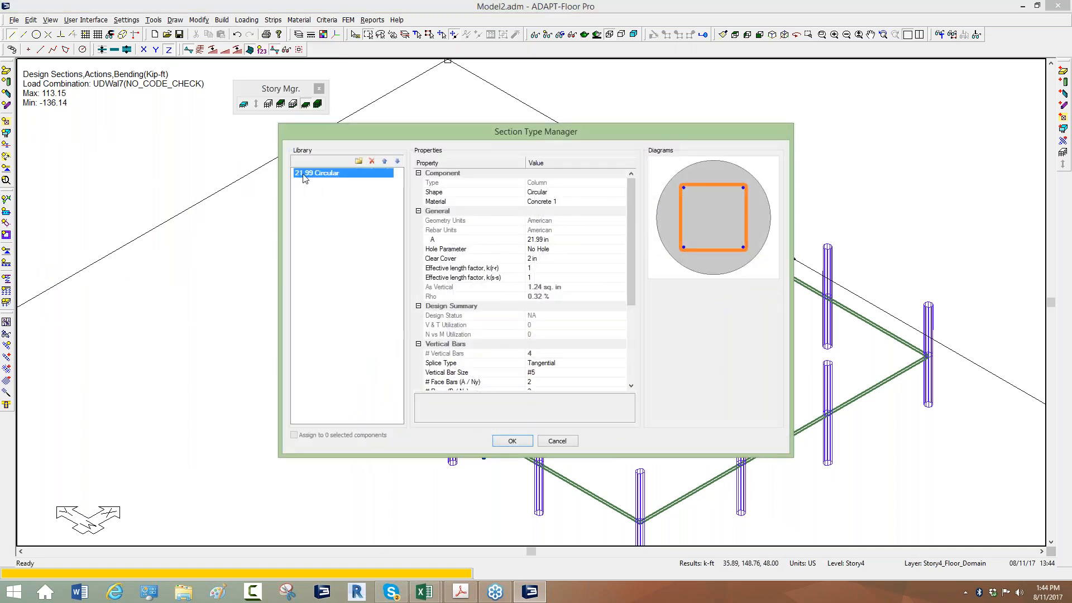
double_click(301, 177)
type("22_")
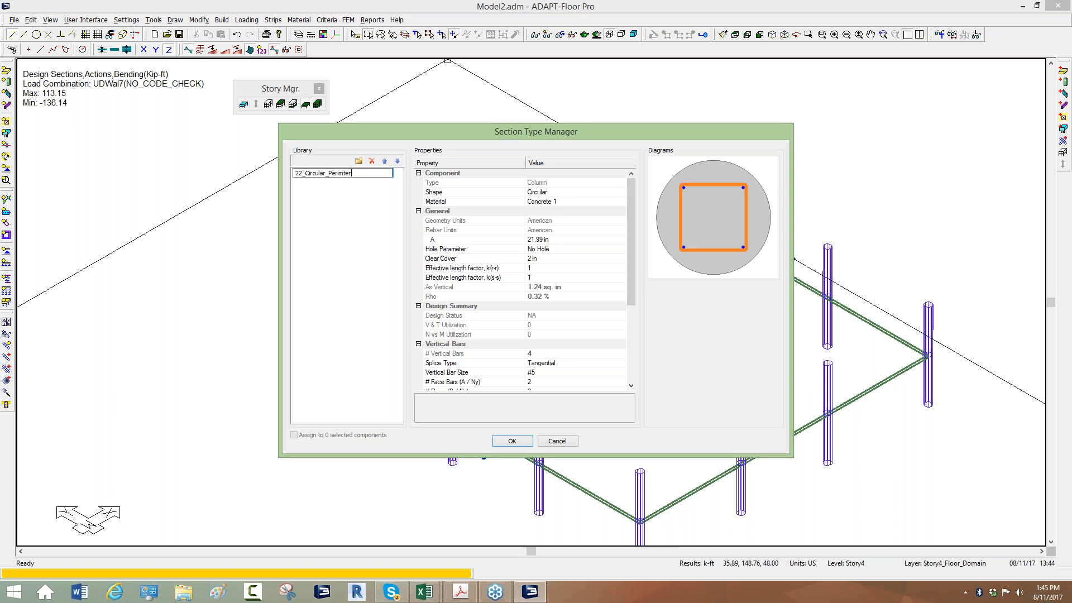
left_click(306, 222)
left_click(327, 175)
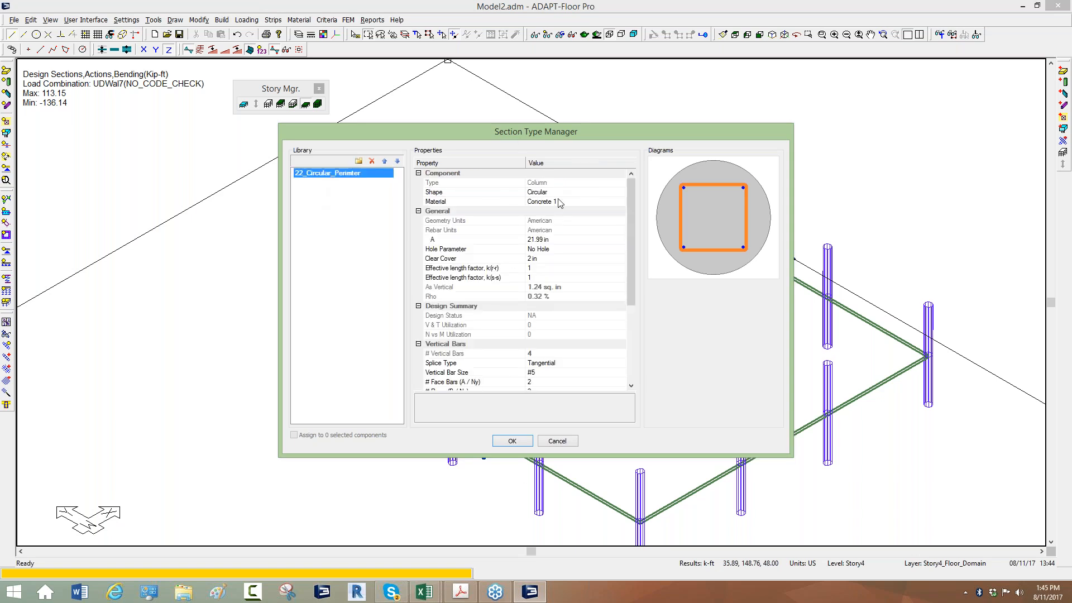
Set dimension A of the circular column section type to 22 in
left_click(534, 241)
type("22")
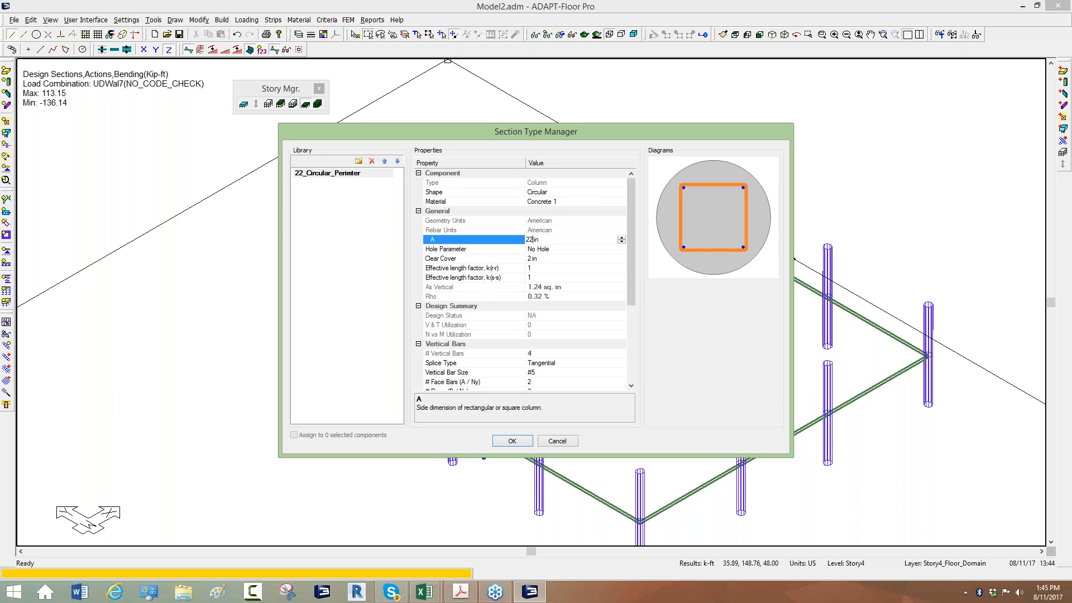
left_click(531, 260)
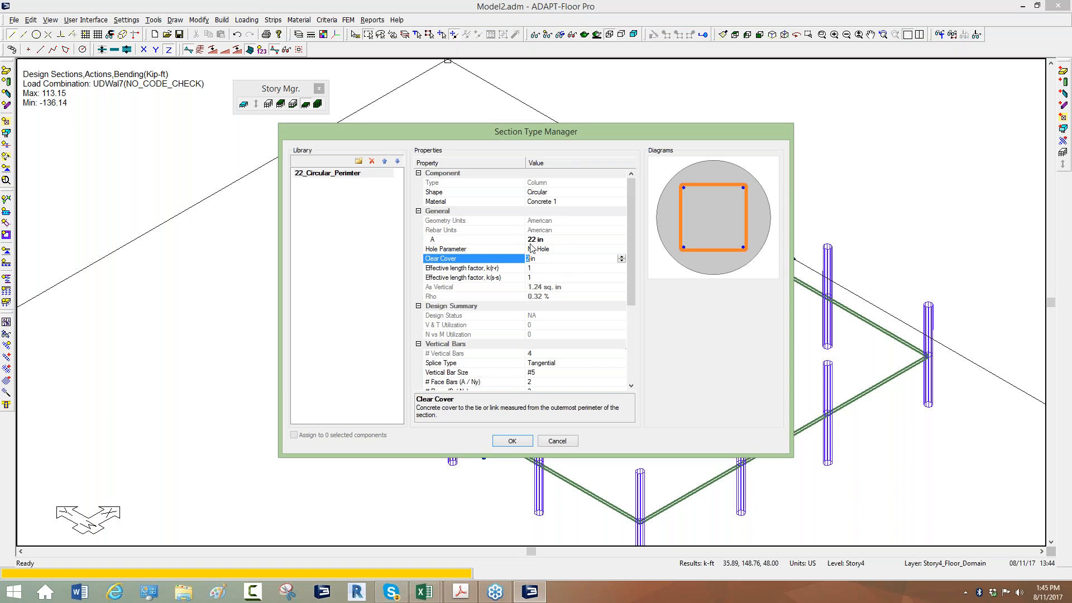
Set the section's horizontal bar configuration to Circular and its first-layer vertical bar count to 7
left_click_drag(629, 236, 622, 329)
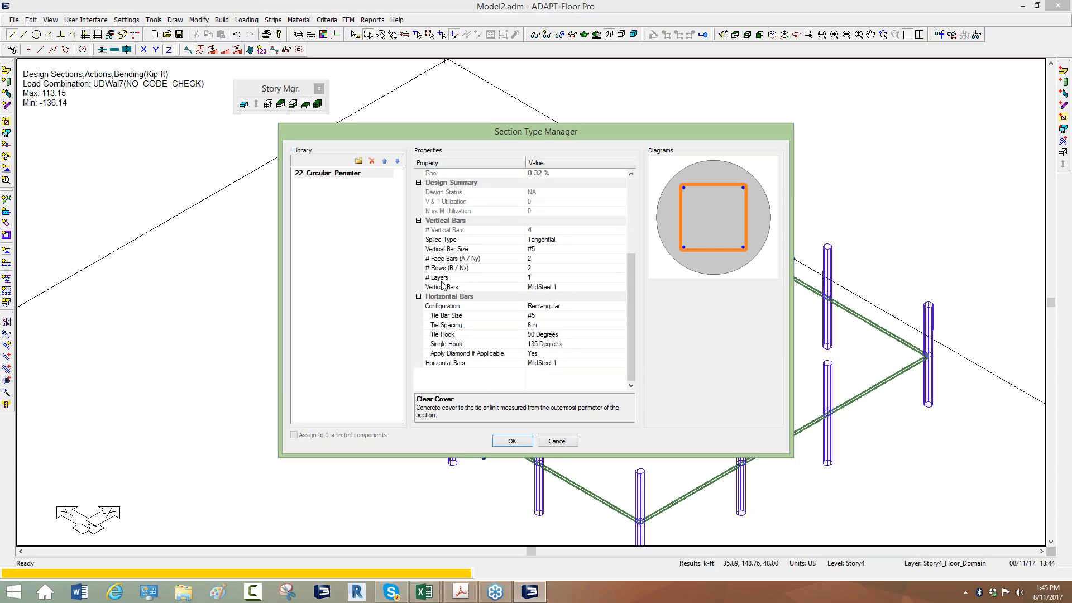
left_click(541, 307)
left_click(540, 327)
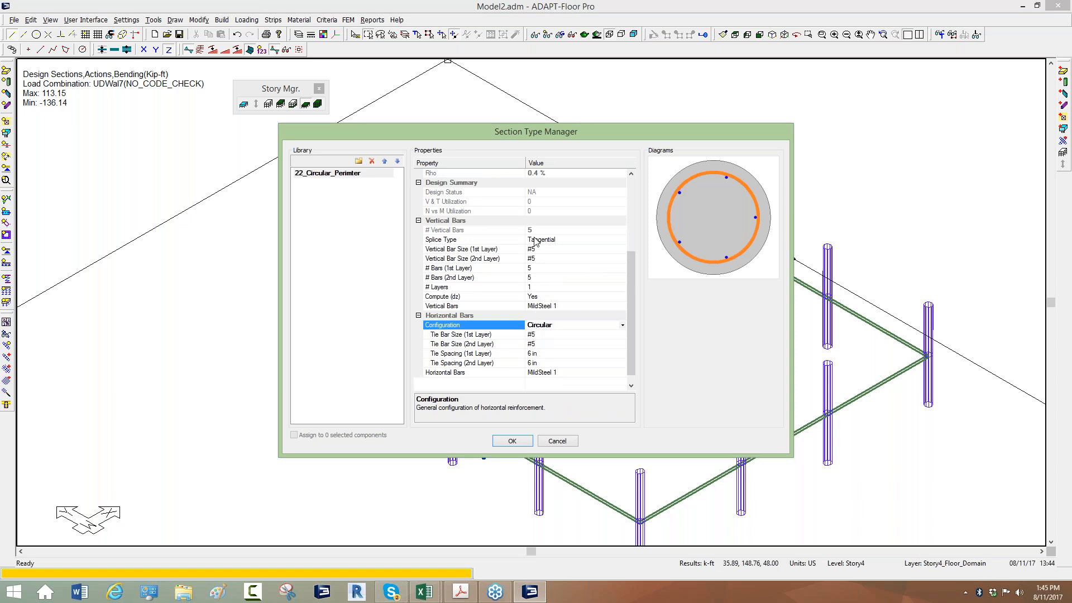
left_click(533, 268)
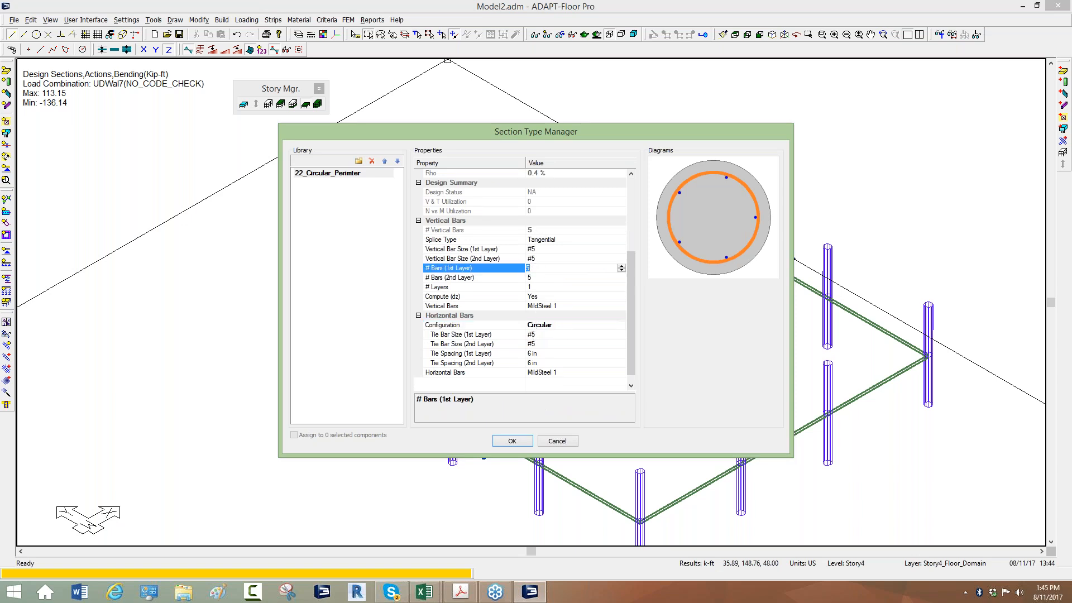
type("7")
left_click(533, 276)
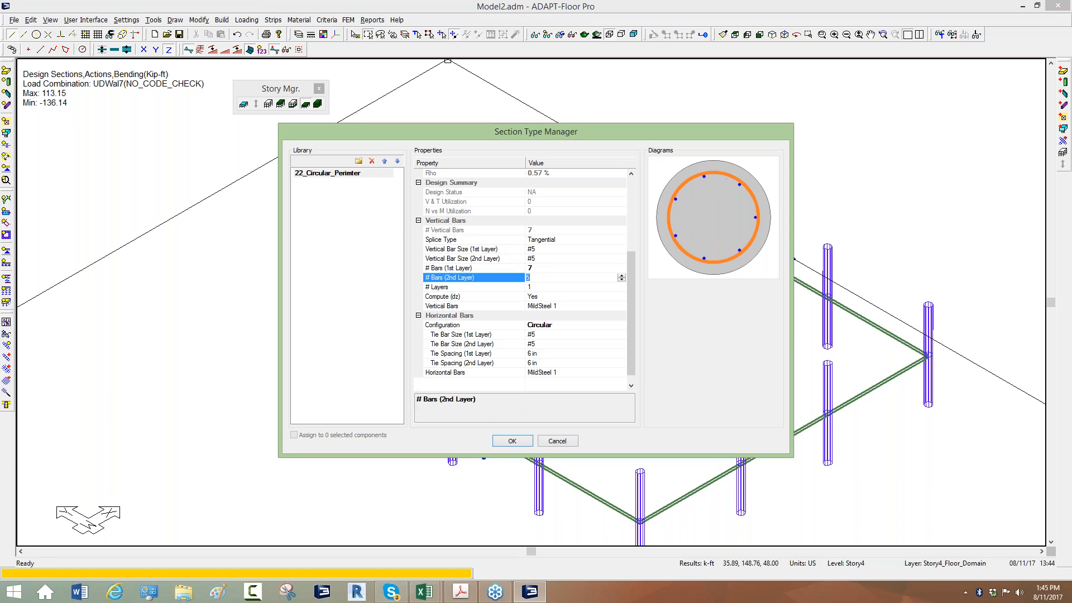
Set the circular section type's vertical bar size to #8 for both the first and second layers
left_click(539, 251)
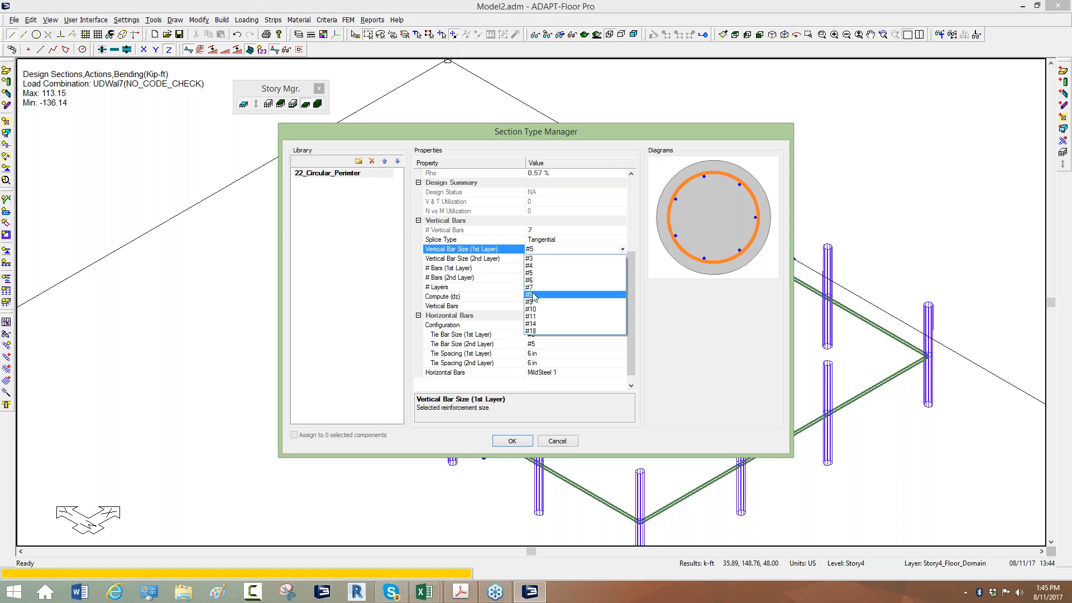
left_click(533, 295)
left_click(542, 259)
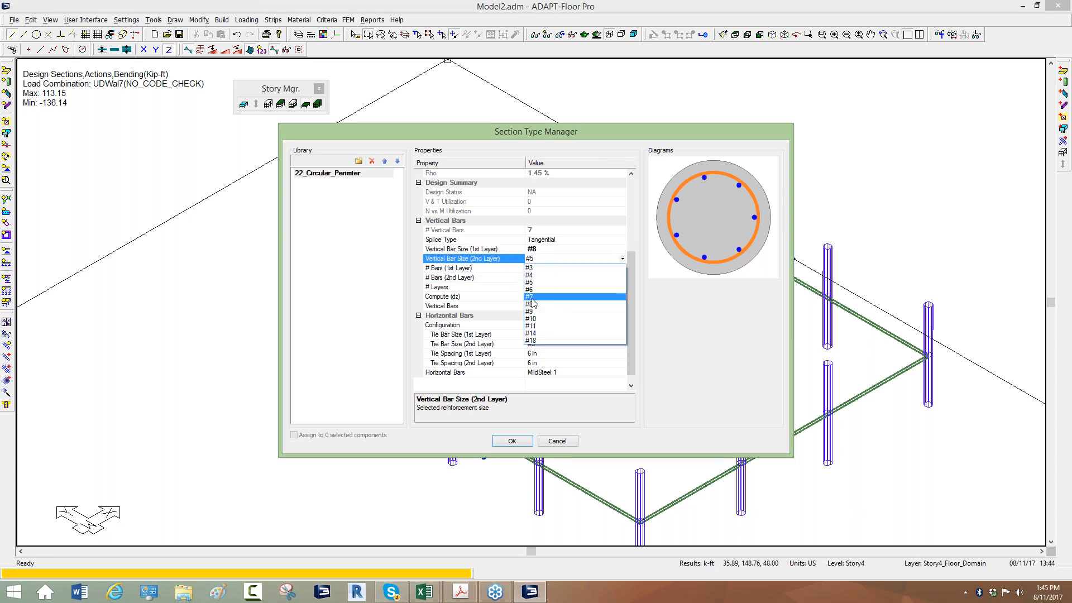
left_click(532, 304)
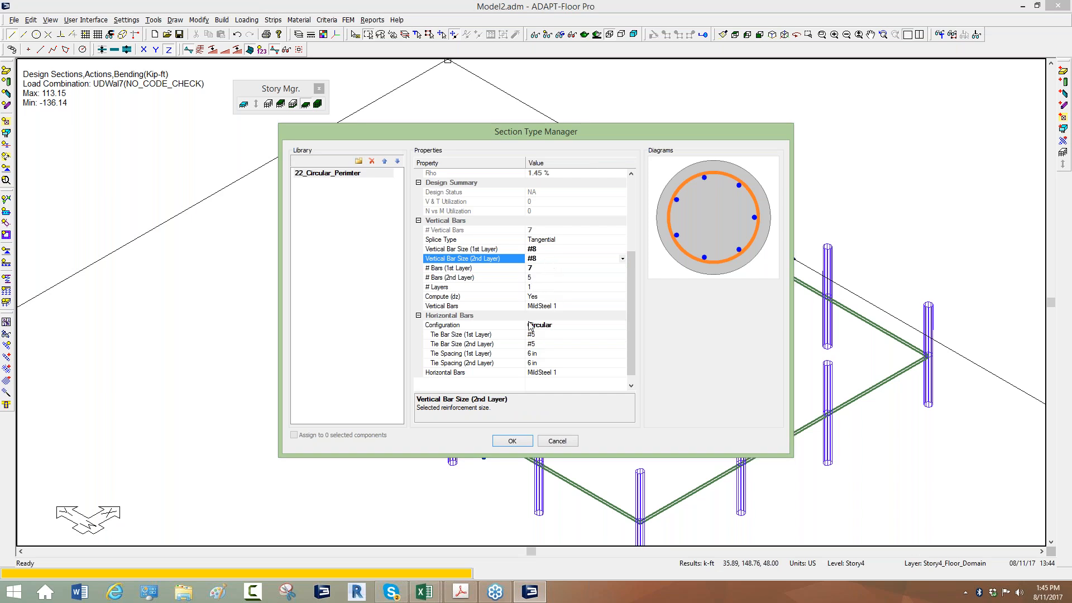
Set the circular section type's first-layer tie bar size to #3 and accept the section type changes
left_click(532, 334)
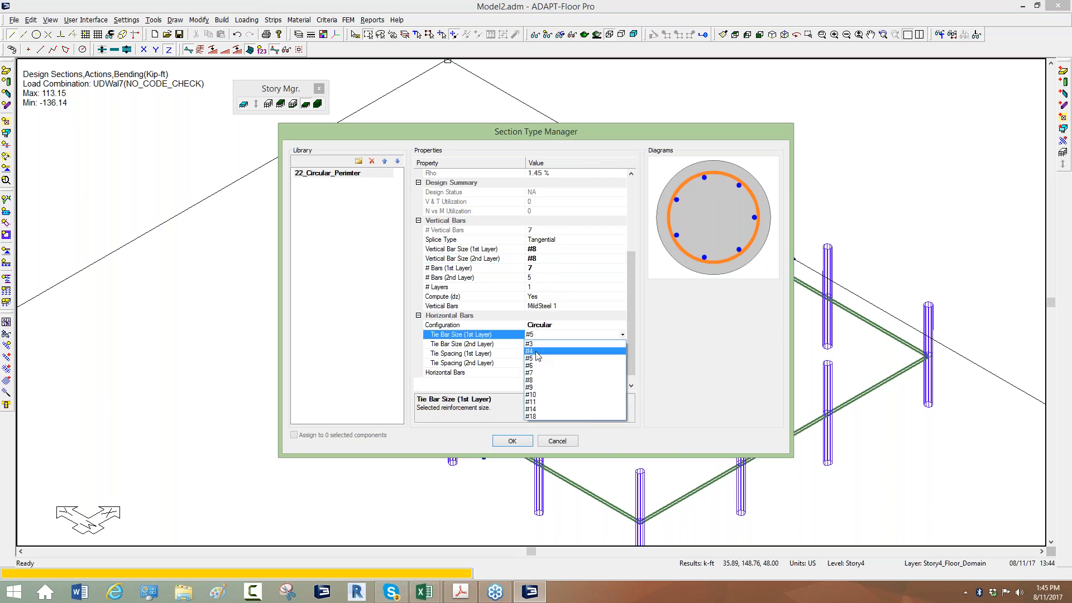
left_click(537, 351)
left_click(541, 339)
left_click(537, 342)
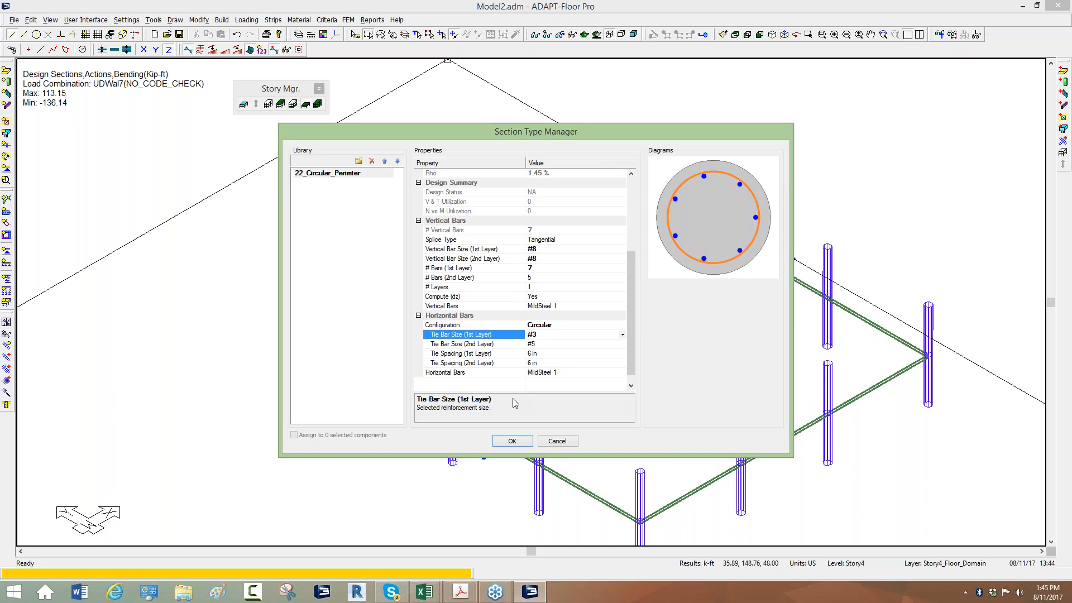
left_click(512, 440)
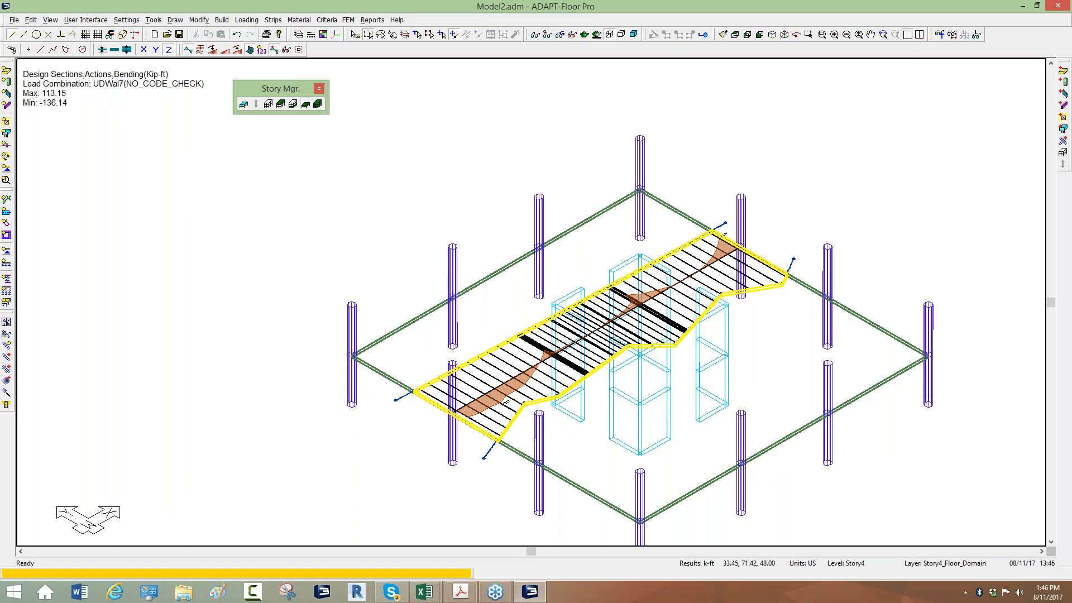
In the component design options, keep combinations UDWal7 to UDWal10 selected and set the force source to FEM
left_click(349, 20)
left_click(373, 249)
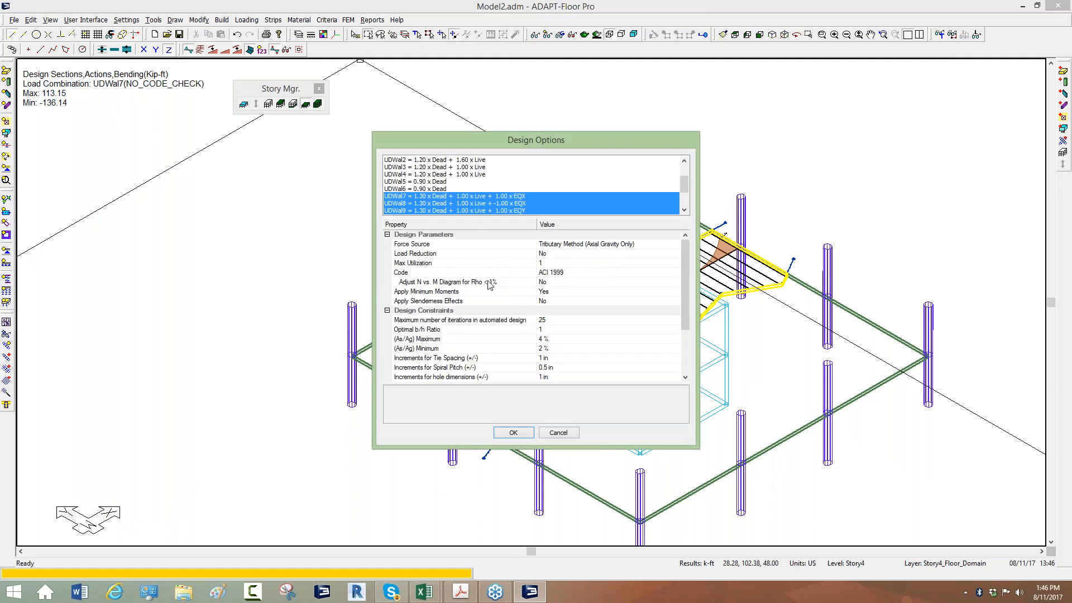
left_click_drag(678, 180, 688, 191)
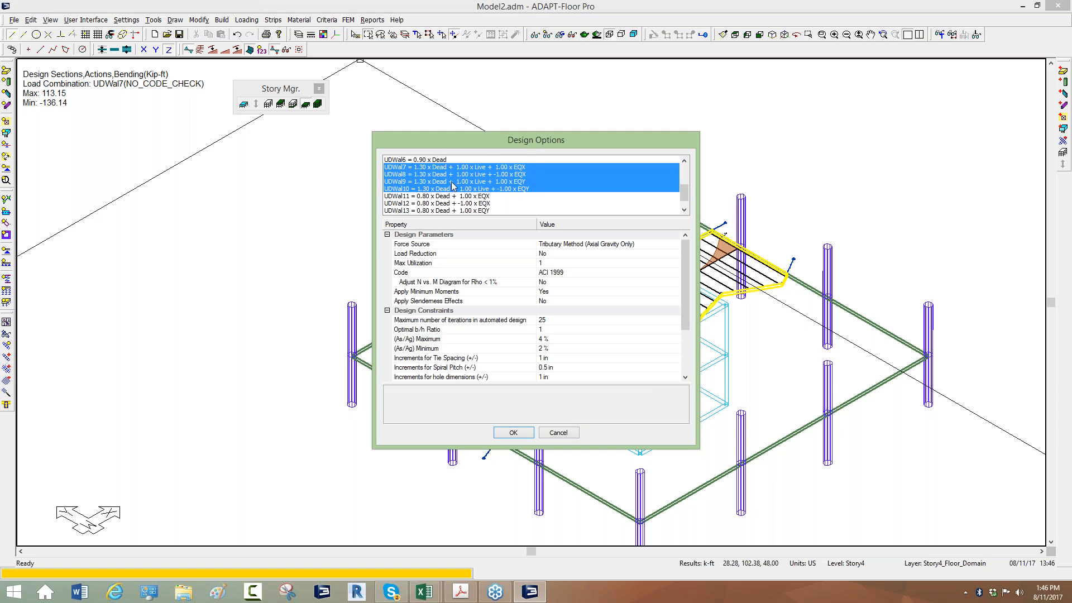
left_click(422, 247)
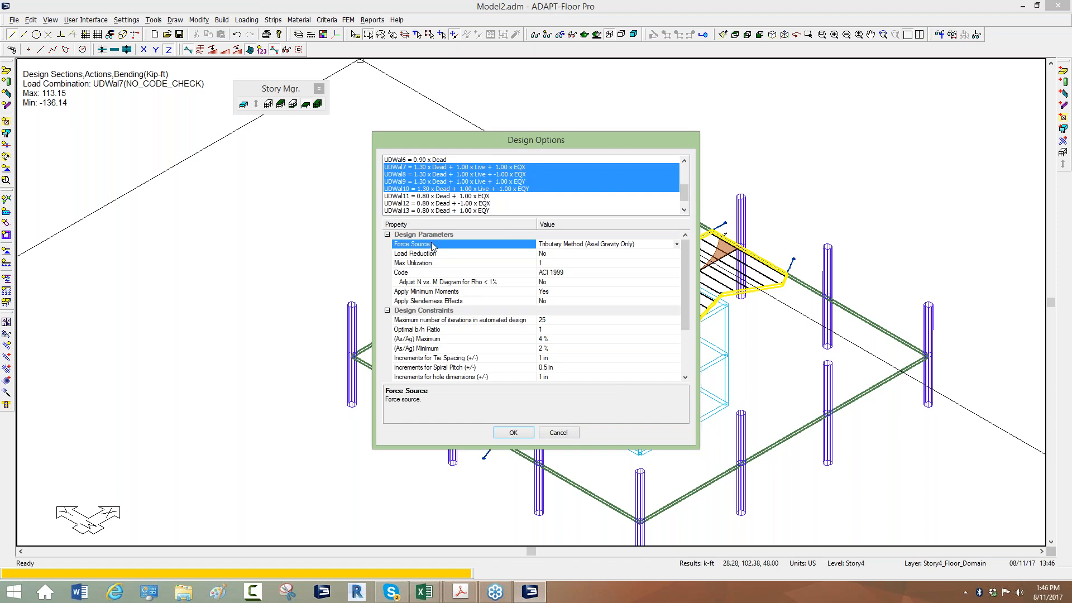
left_click(561, 247)
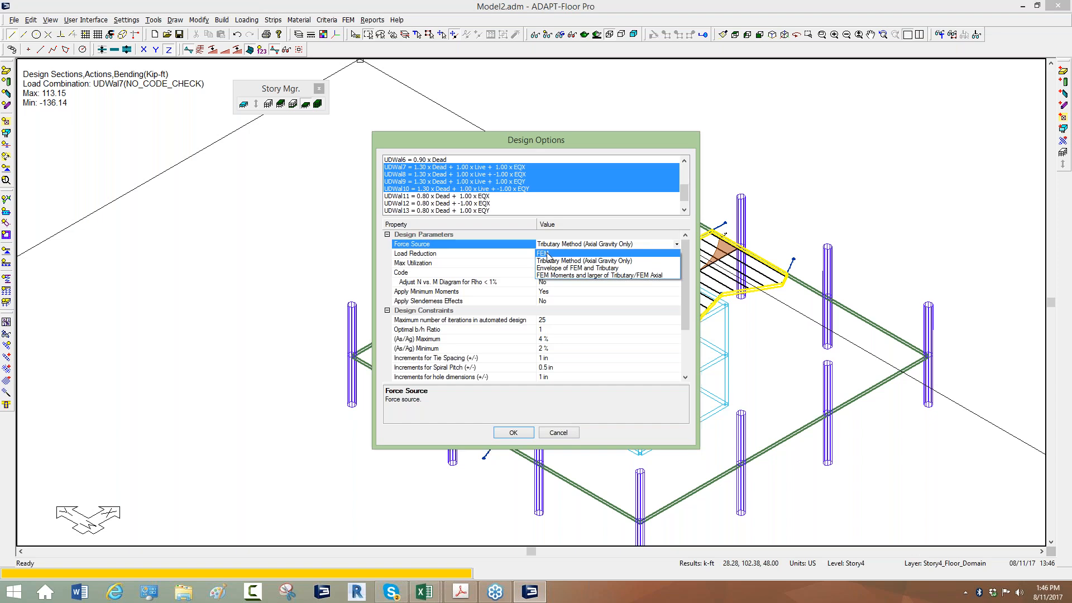
left_click(548, 255)
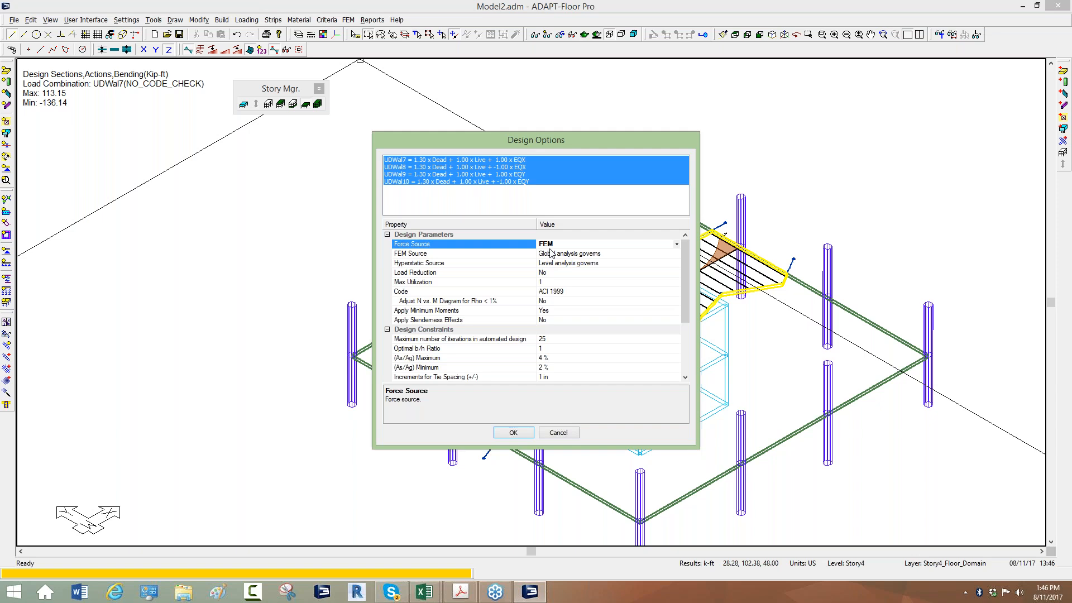
Set the FEM source and the hyperstatic source to Level analysis governs and accept the design options
left_click(552, 256)
left_click(551, 257)
left_click(551, 271)
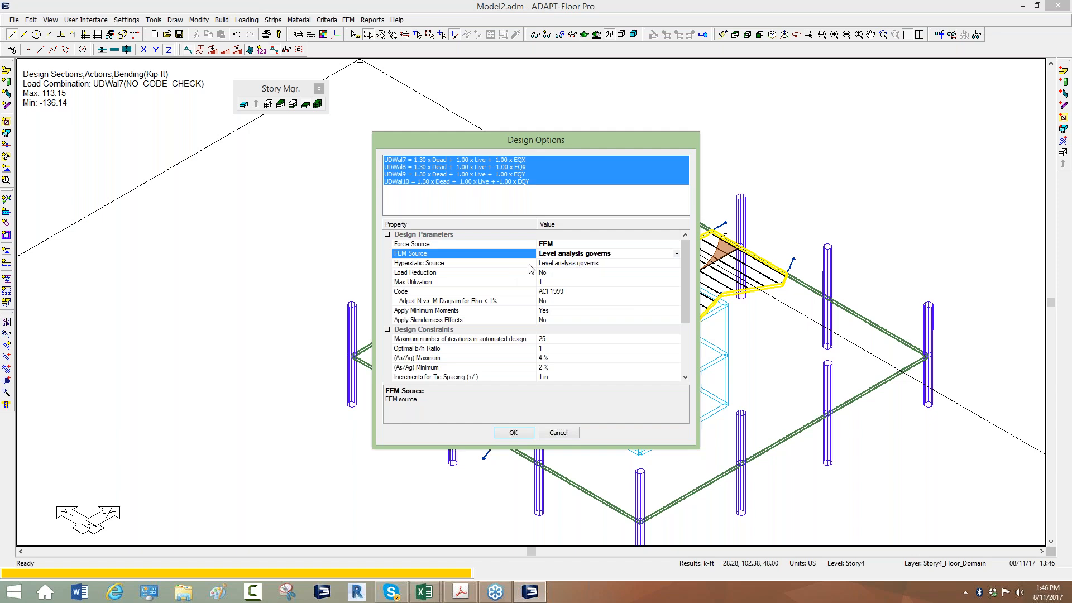
left_click(493, 262)
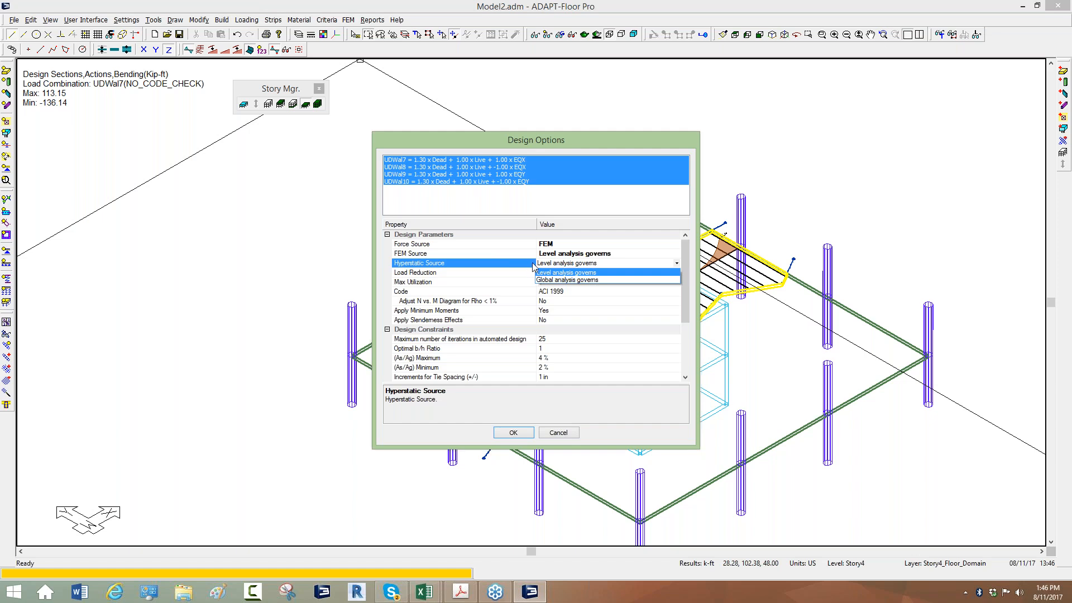
left_click(558, 271)
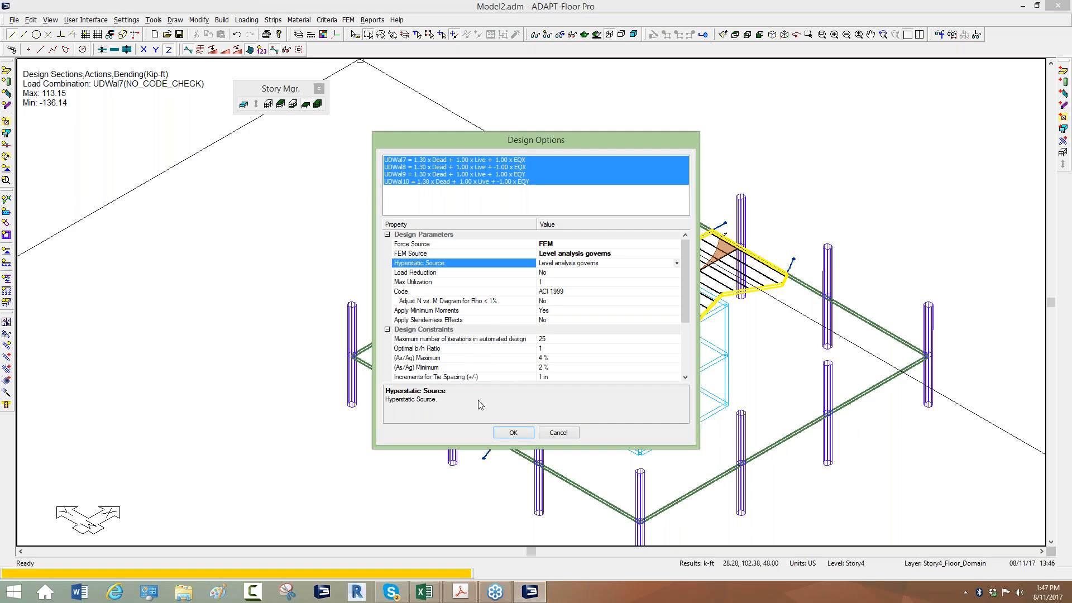
left_click(512, 434)
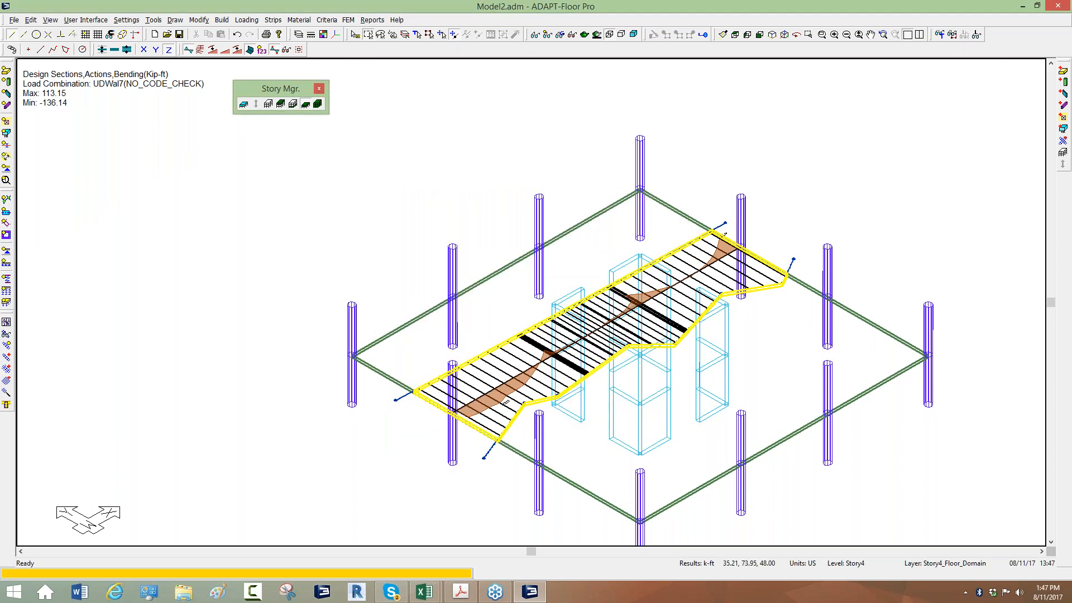
left_click(455, 321)
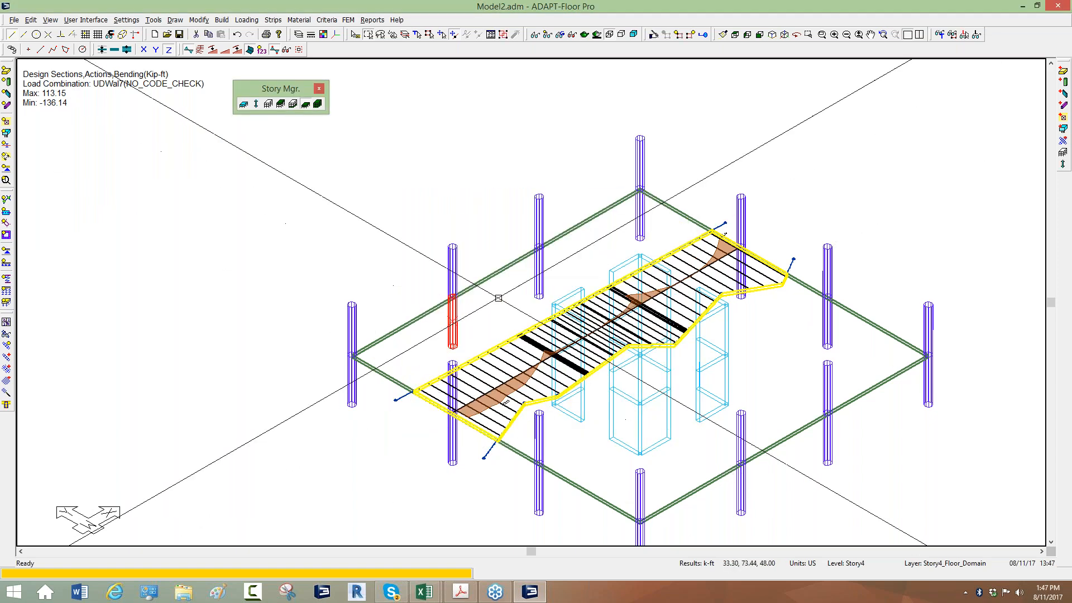
left_click(538, 273)
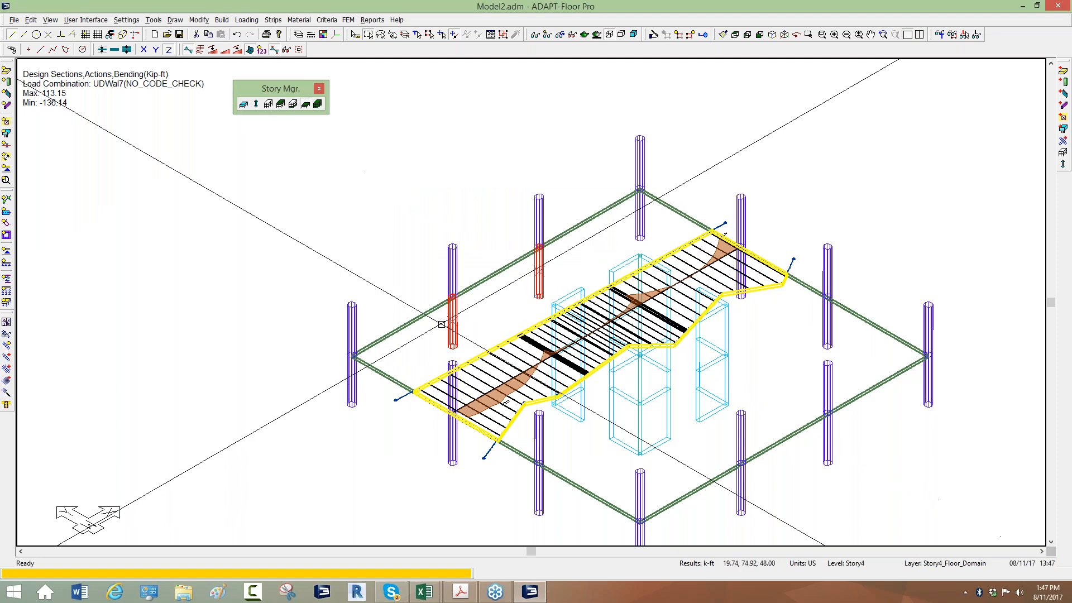
key("Escape")
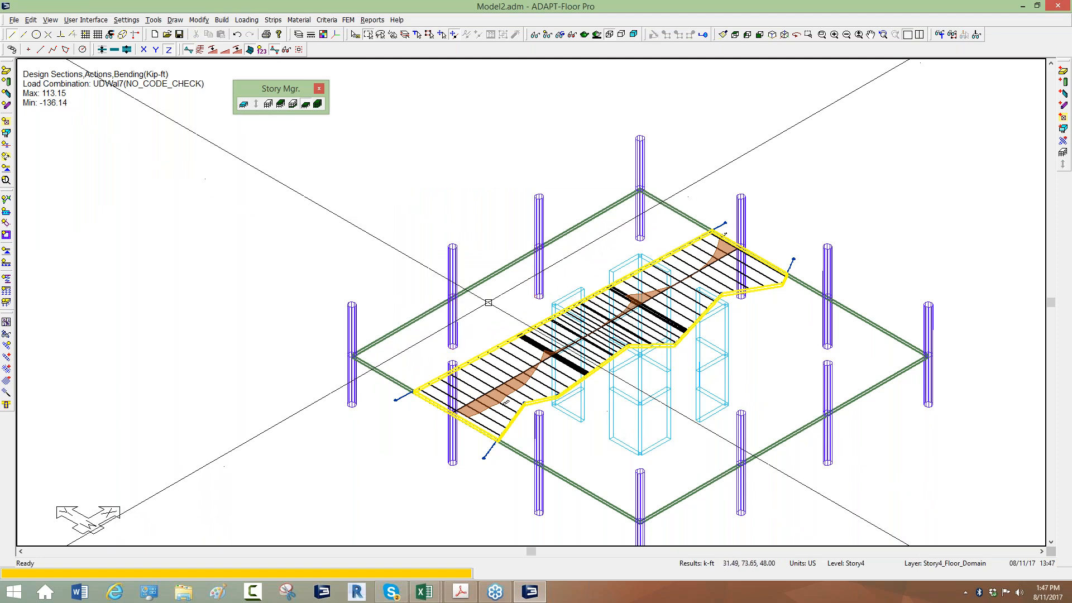
Run the component design for the 22_Circular_Perimter design group
left_click(348, 20)
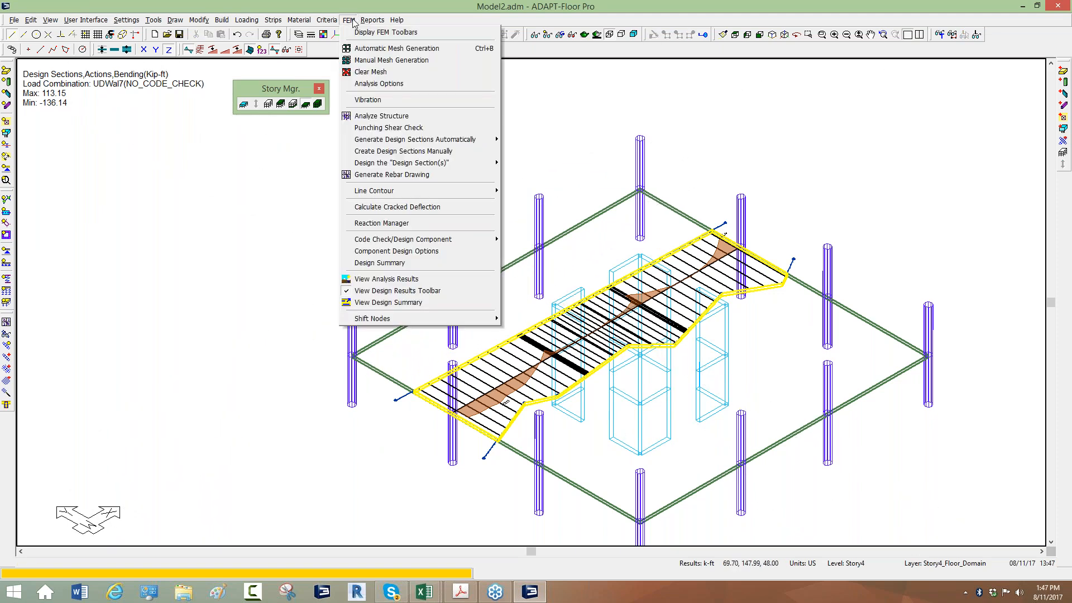
mouse_move(384, 240)
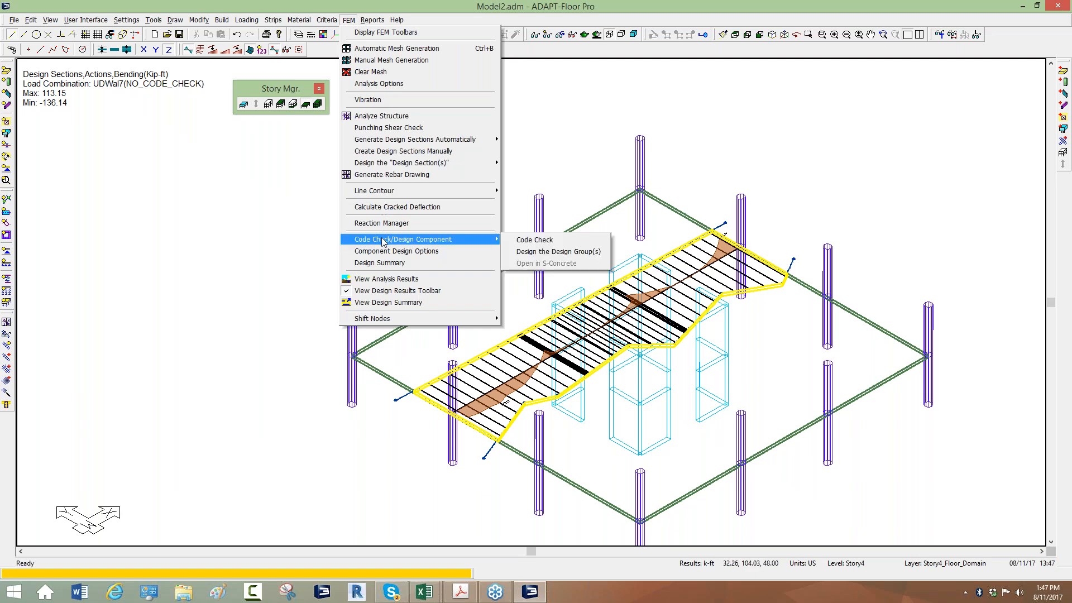
left_click(531, 251)
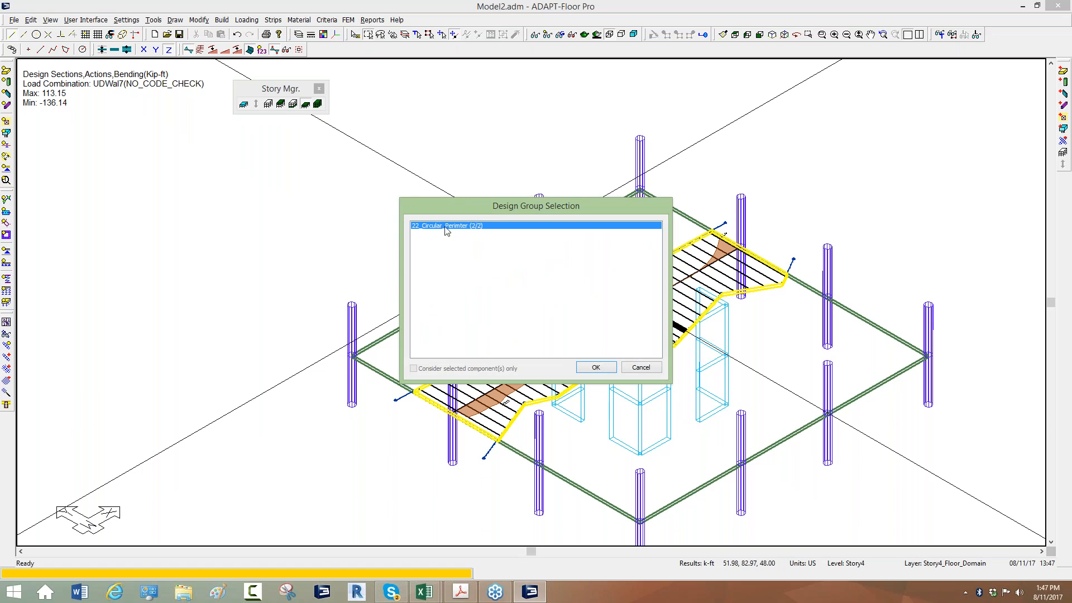
left_click(587, 369)
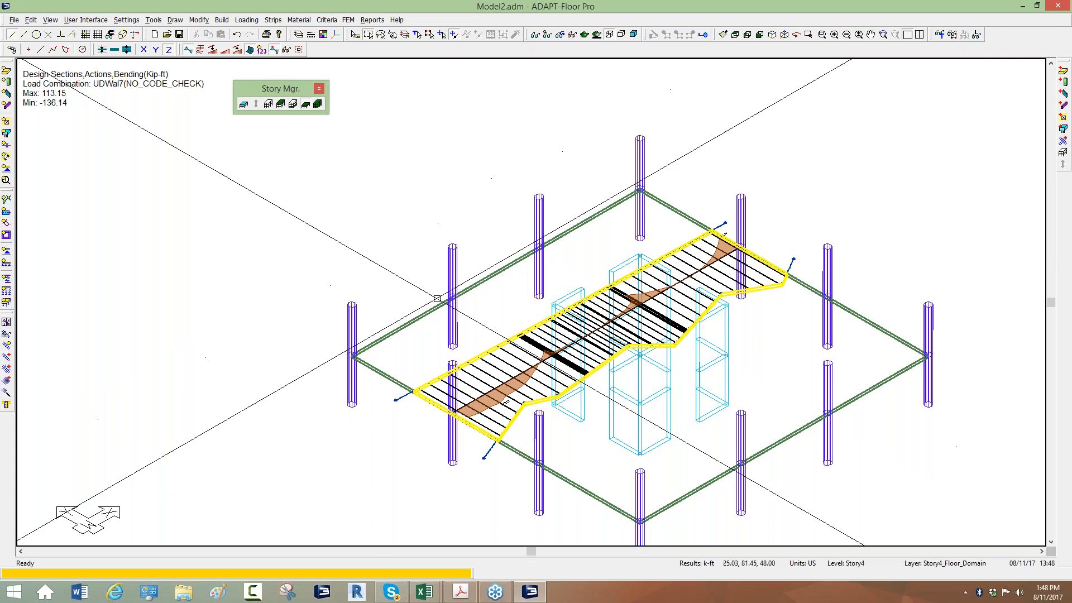
Examine the design summary report of the nearer lower intermediate column in the designed group, including its utilization and reinforcement, and close the report
scroll(455, 323, "up", 2)
right_click(455, 323)
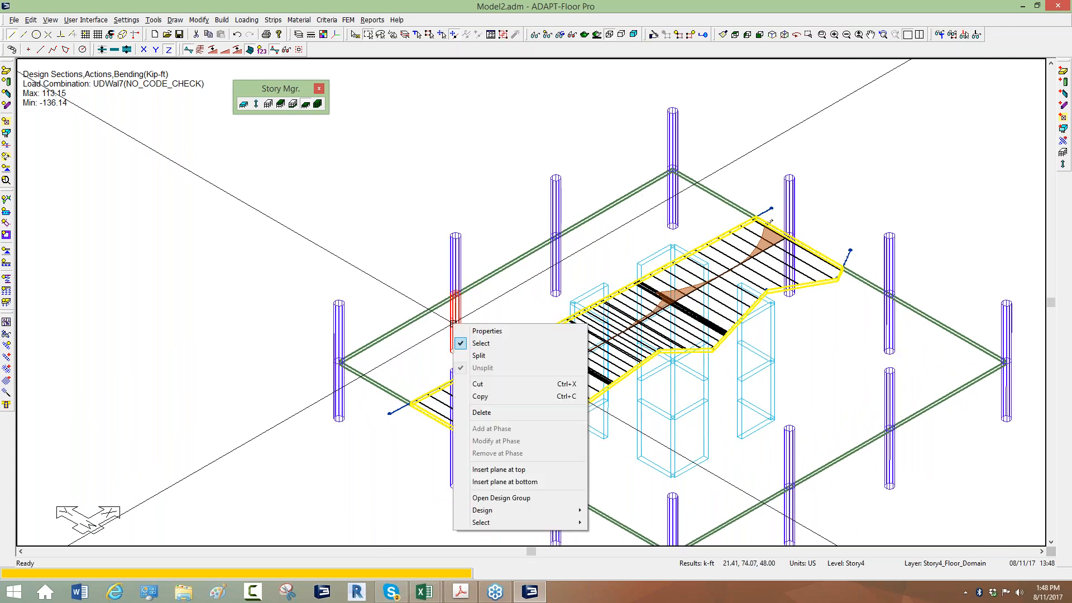
mouse_move(470, 514)
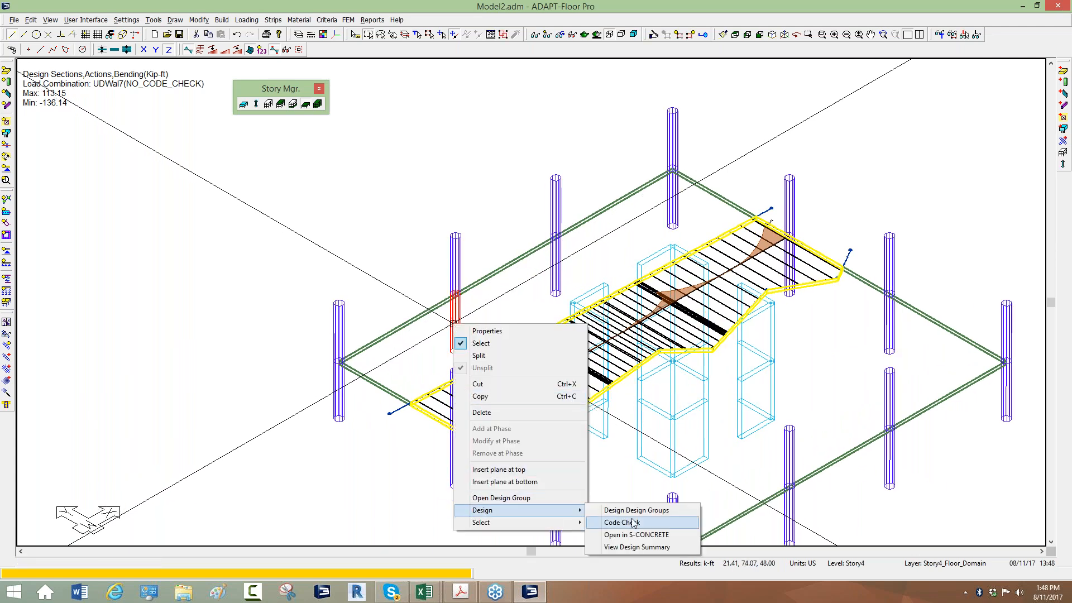
left_click(637, 547)
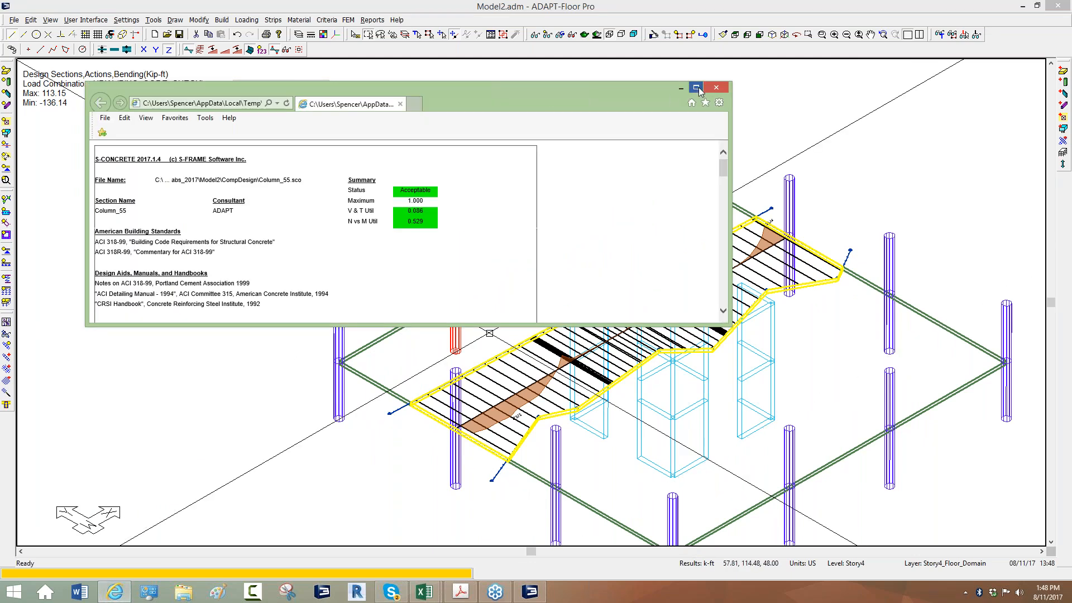
left_click(697, 88)
scroll(232, 318, "down", 15)
scroll(233, 318, "up", 15)
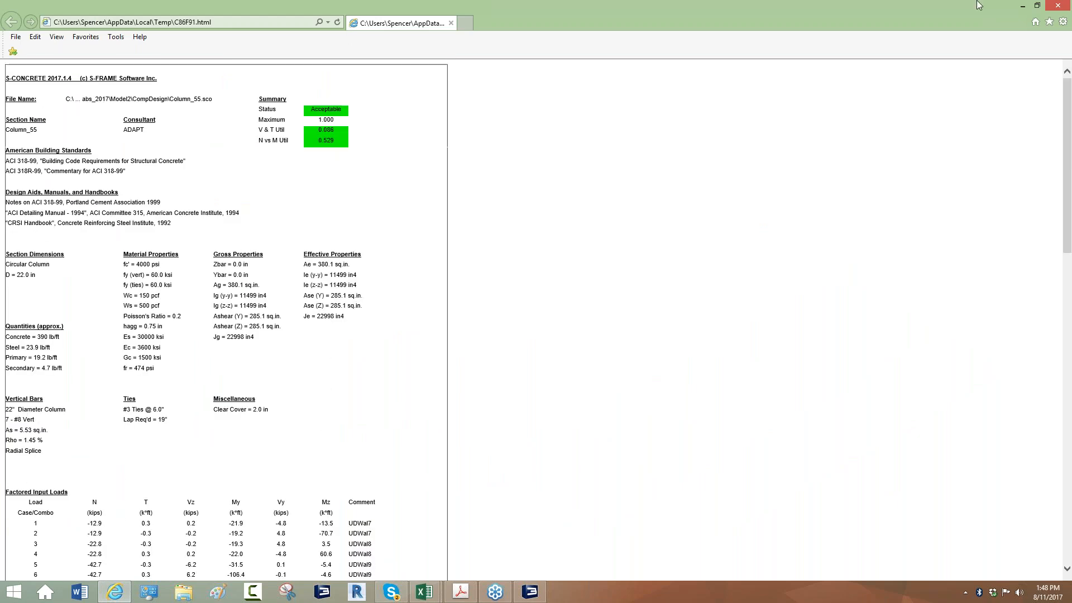
left_click(451, 23)
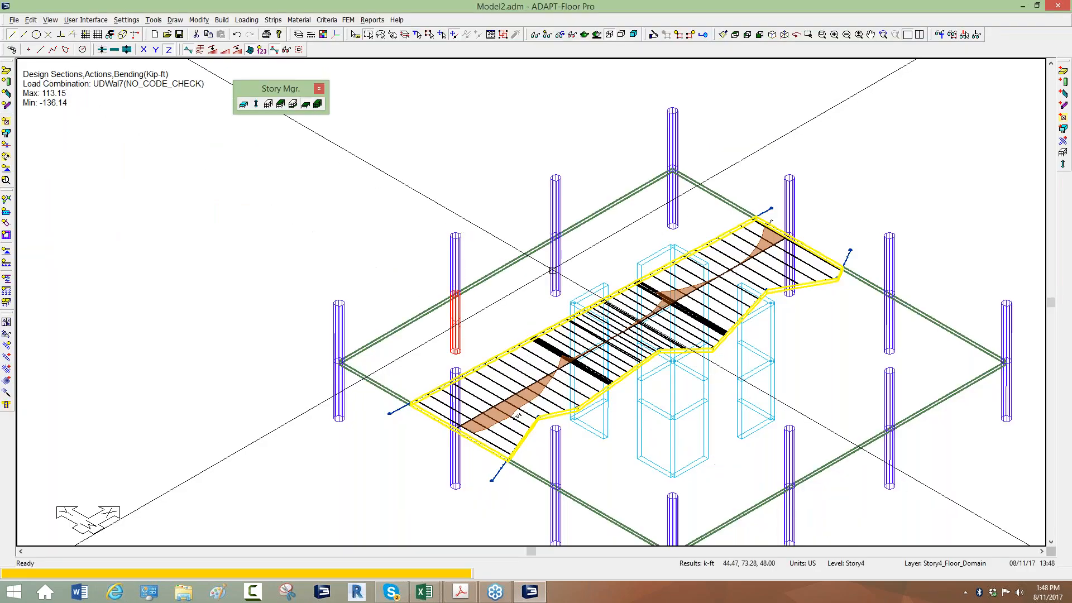
right_click(555, 269)
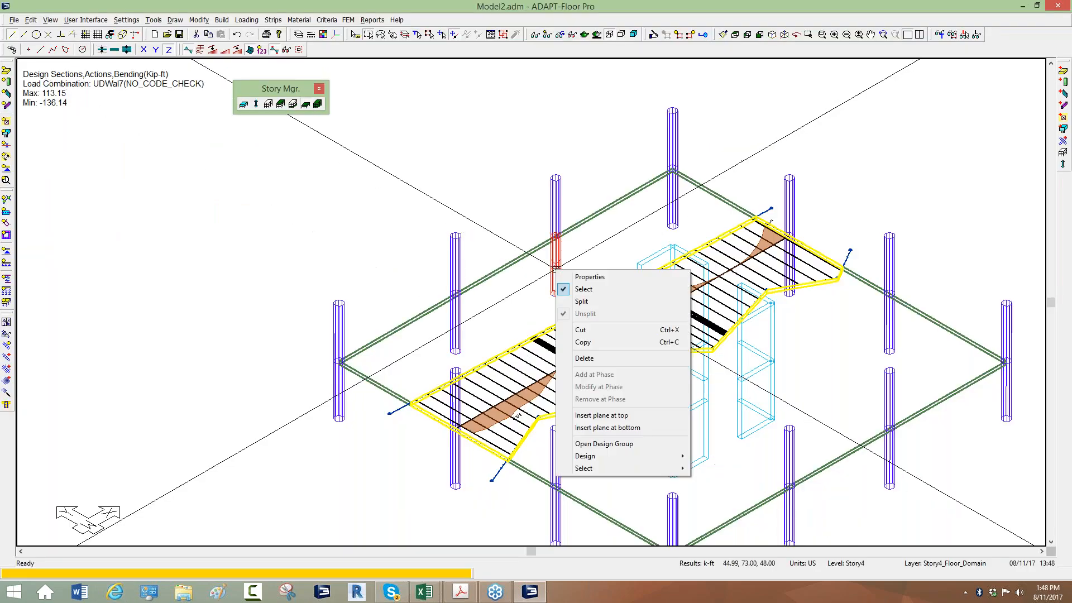
mouse_move(578, 457)
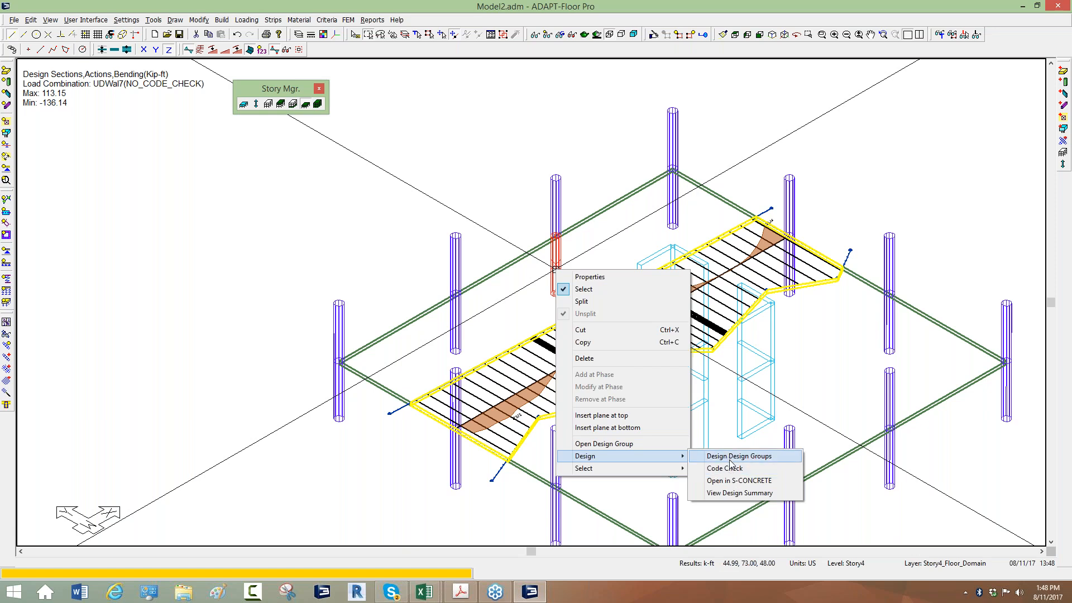
left_click(511, 302)
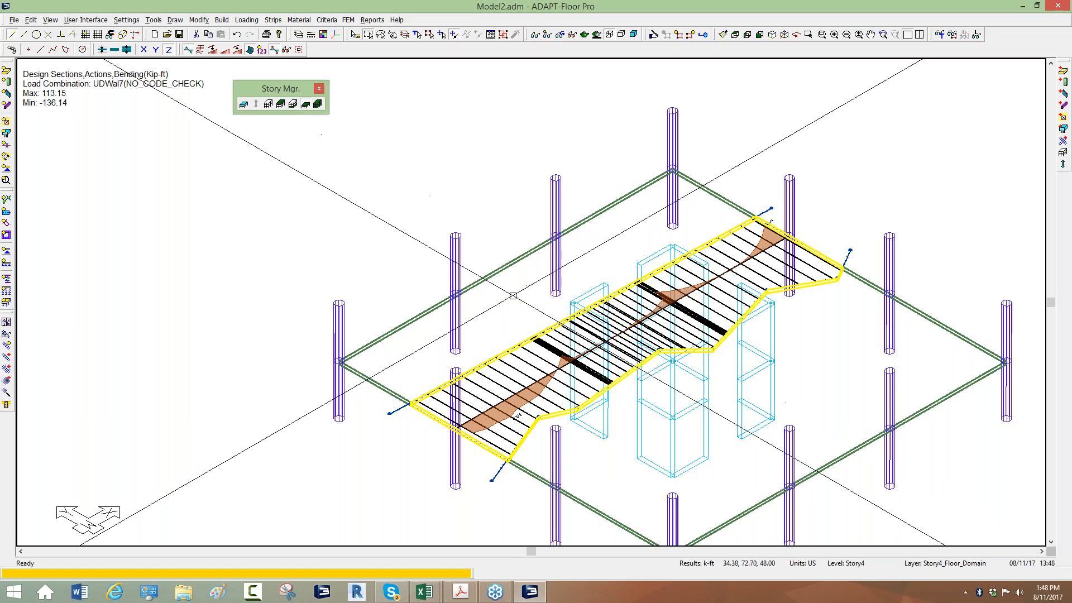
middle_click_drag(371, 153, 337, 134)
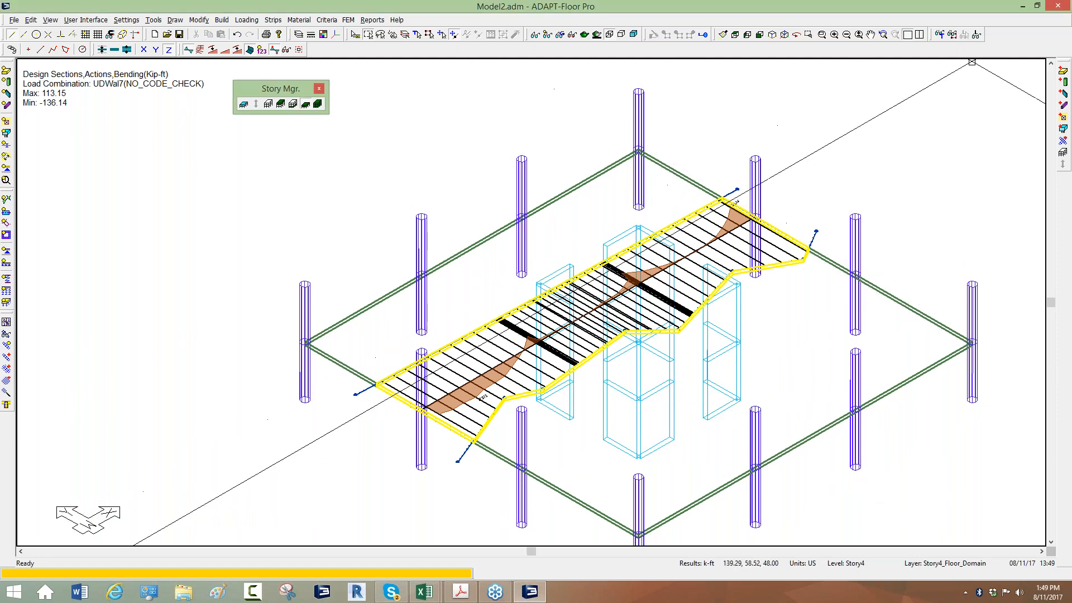
Close the model, saving changes to Model2.adm, and start a new ADAPT-Builder session with Edge, Floor Pro, American units and RC & PT scope
left_click(1052, 11)
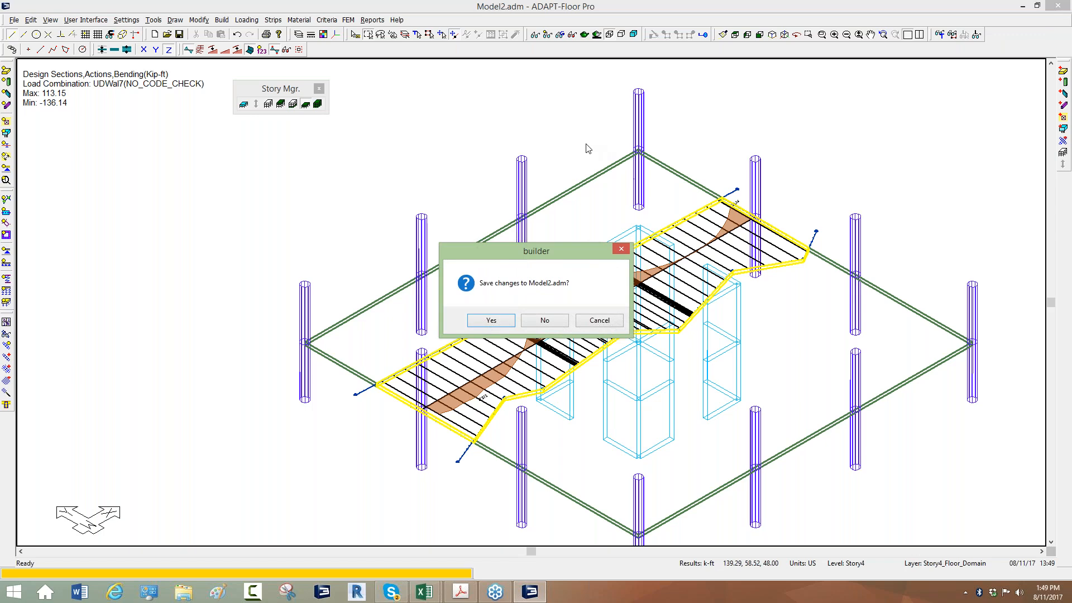
left_click(493, 322)
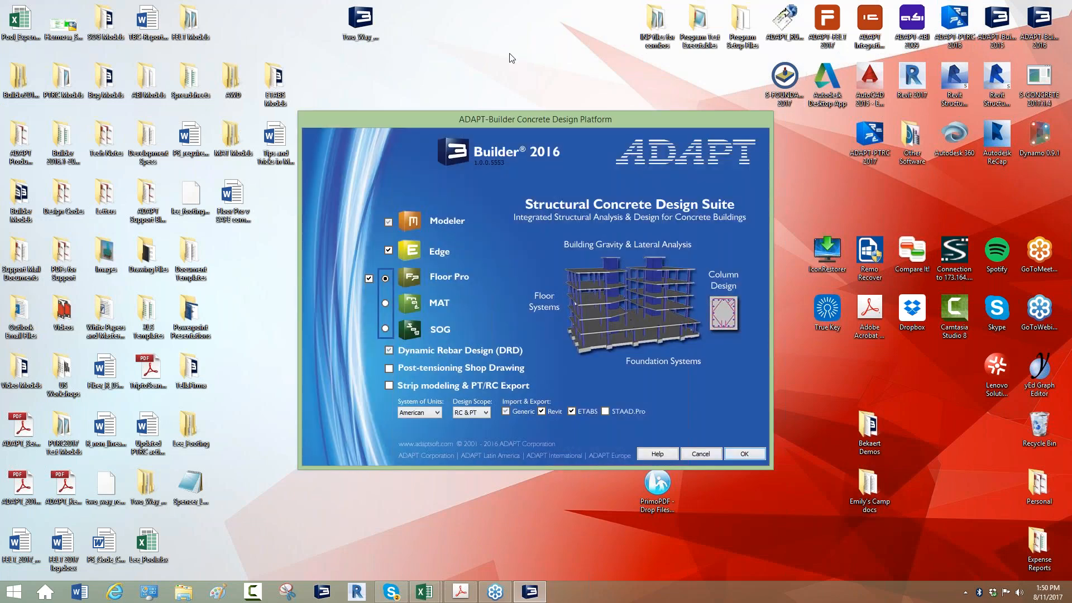
left_click_drag(376, 119, 407, 38)
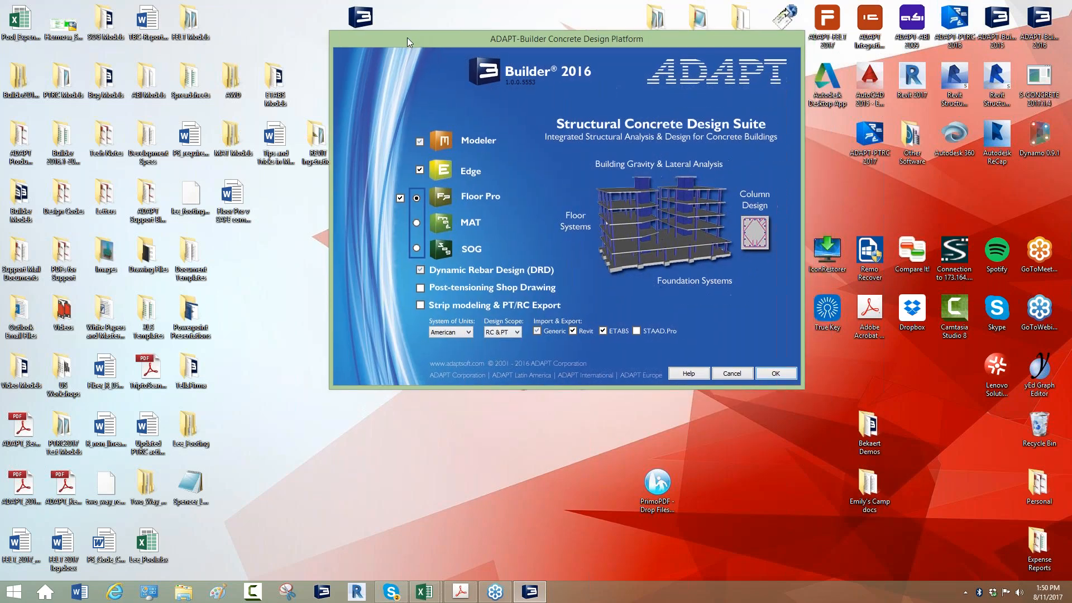
left_click(770, 377)
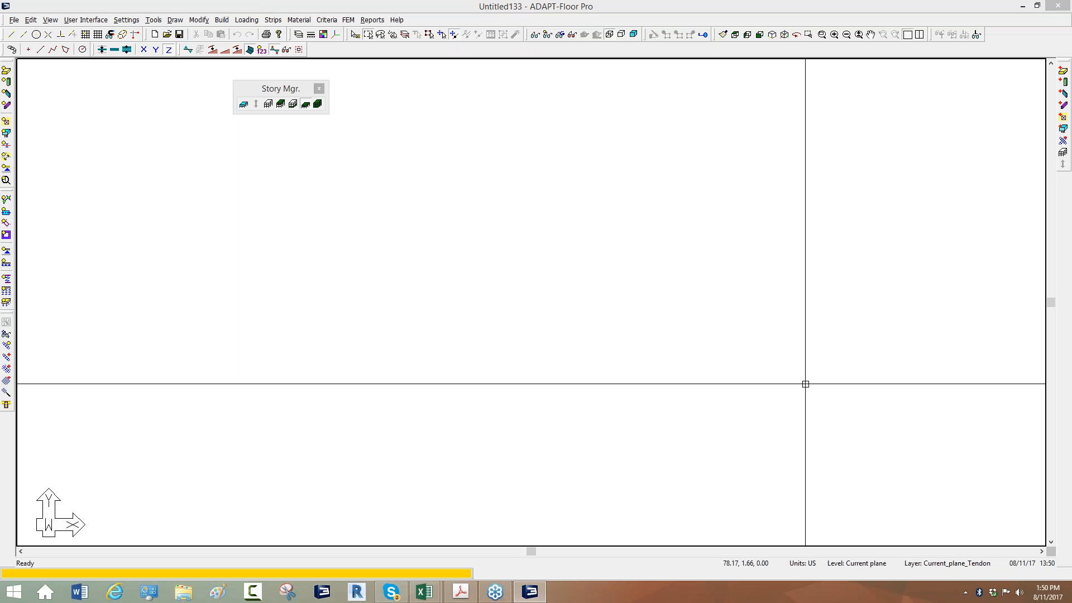
Open the Wall Design settings and view the design parameters for walls
left_click(468, 186)
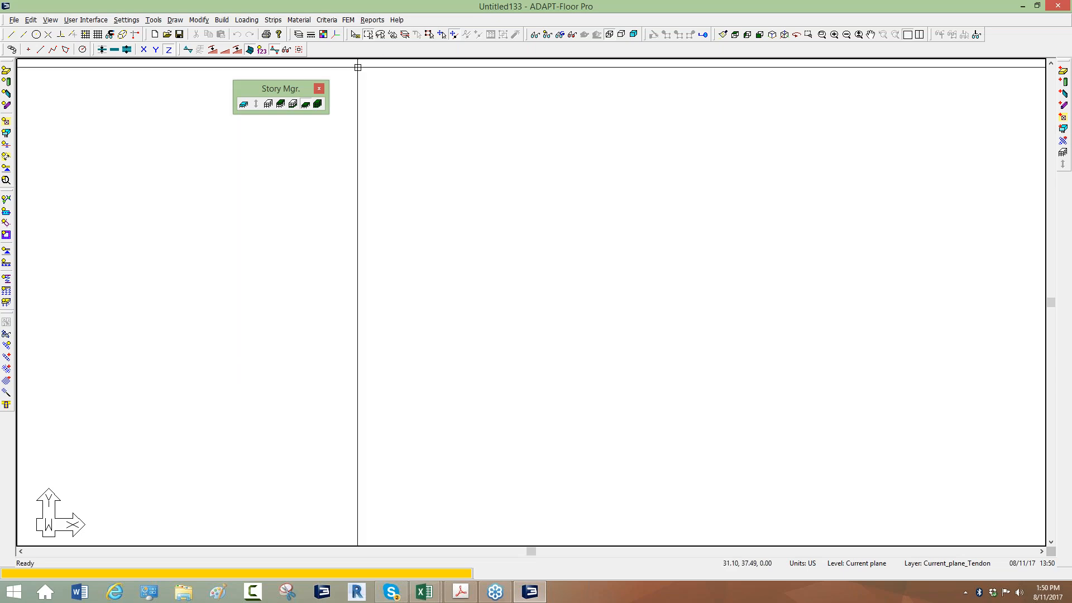
left_click(348, 20)
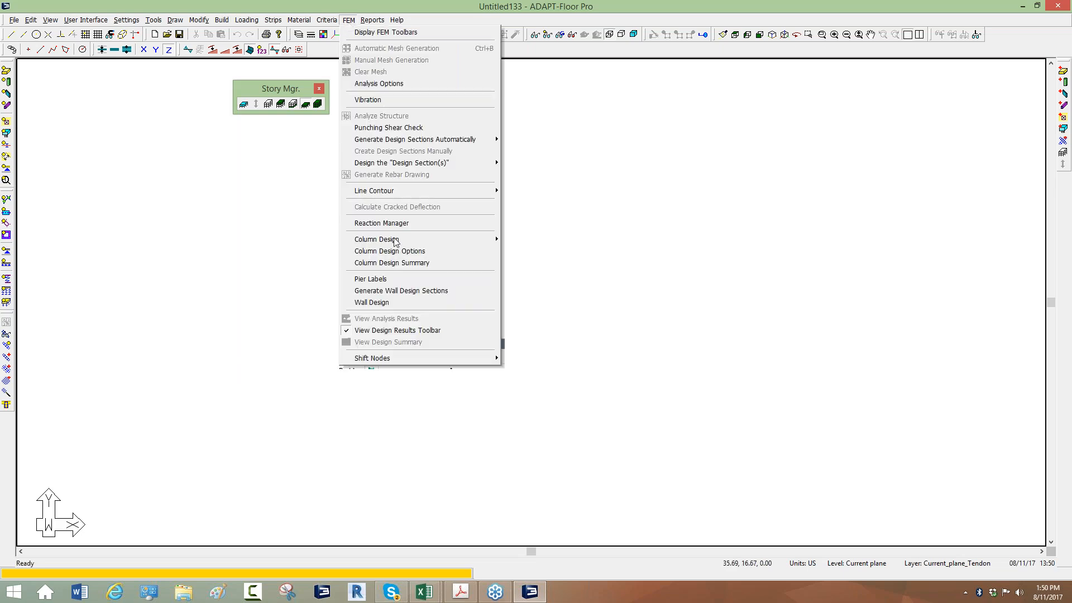
left_click(386, 303)
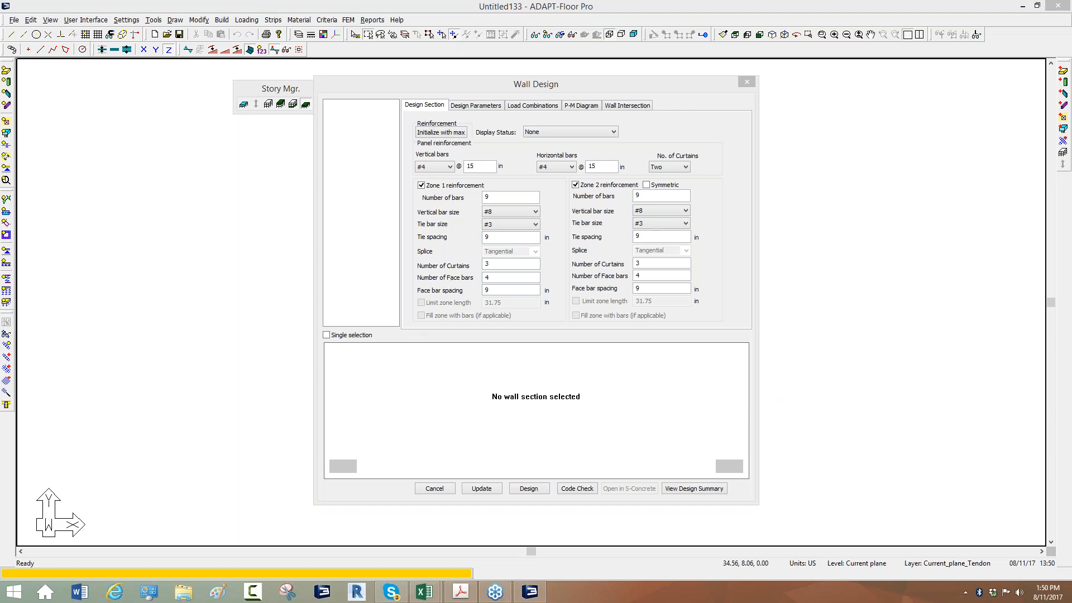
left_click(485, 108)
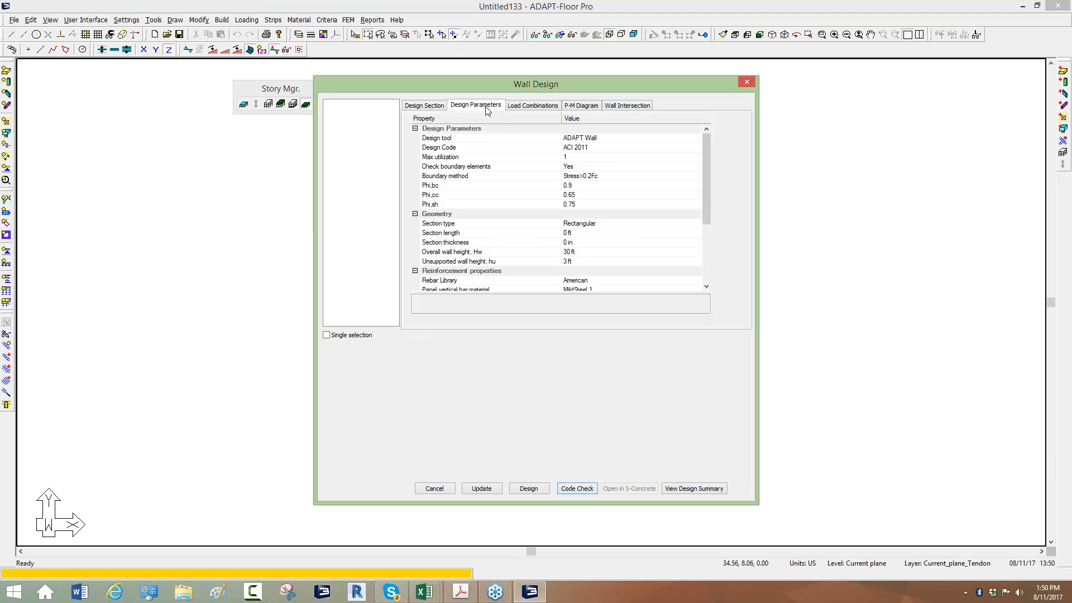
Try S-CONCRETE as the wall design tool to view its template file and code parameters, and cancel the Wall Design settings
left_click(435, 140)
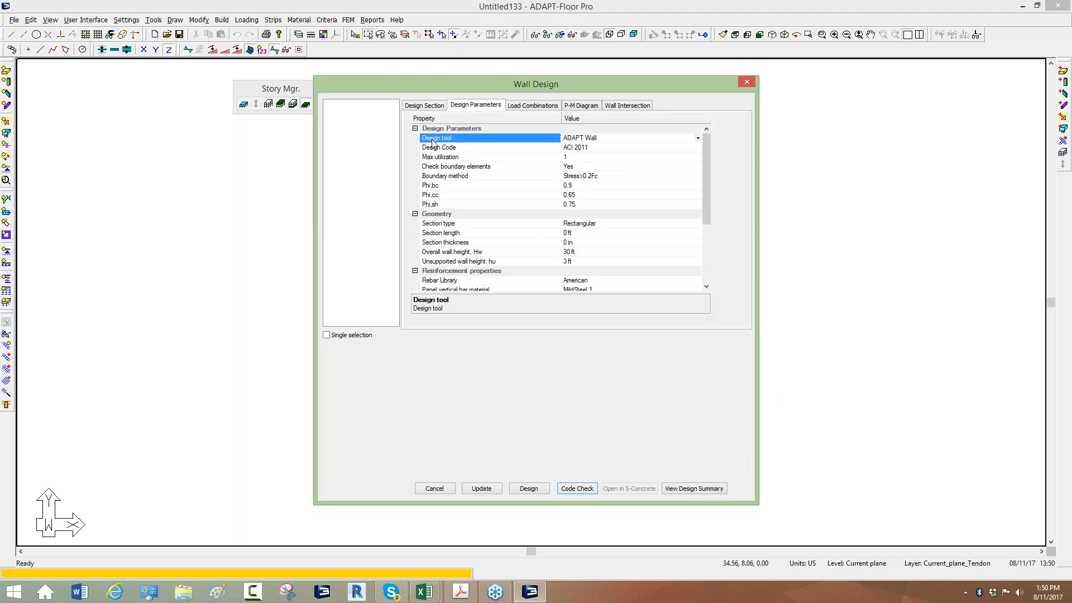
left_click(584, 139)
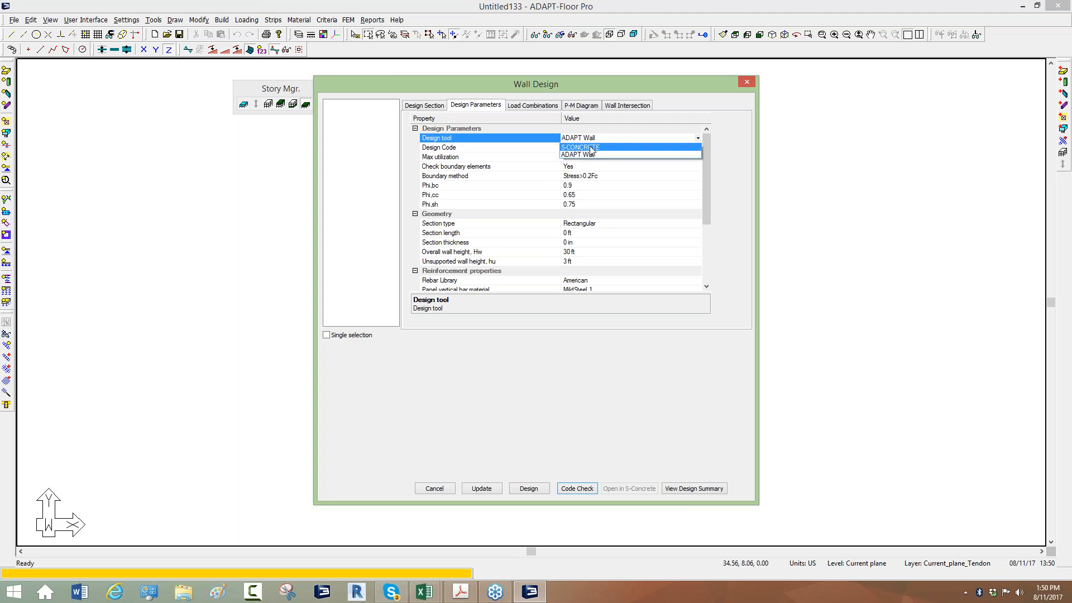
left_click(593, 148)
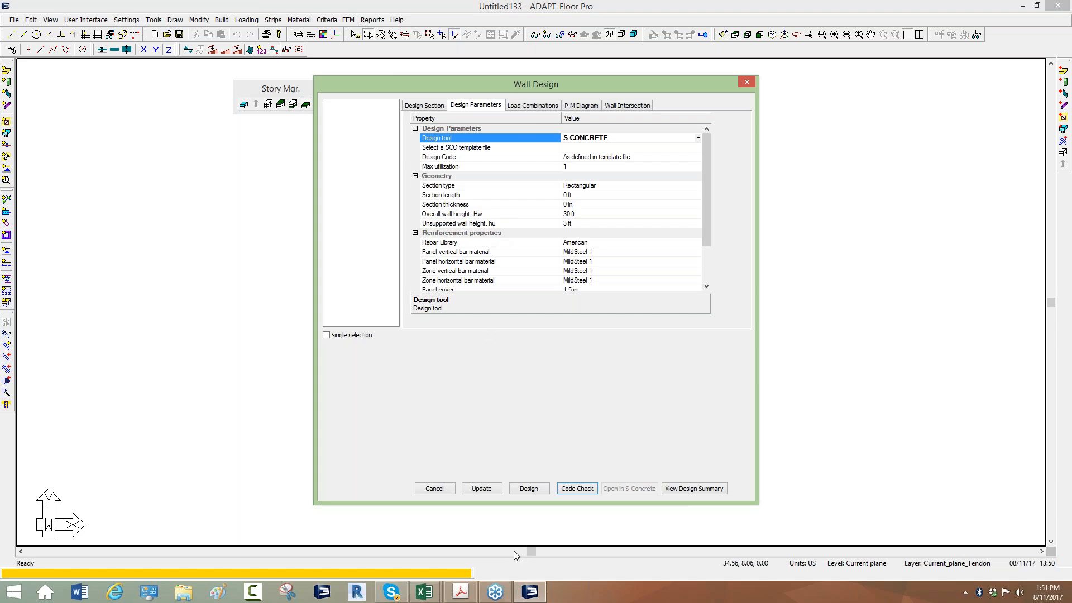
mouse_move(530, 591)
left_click(439, 536)
left_click(441, 489)
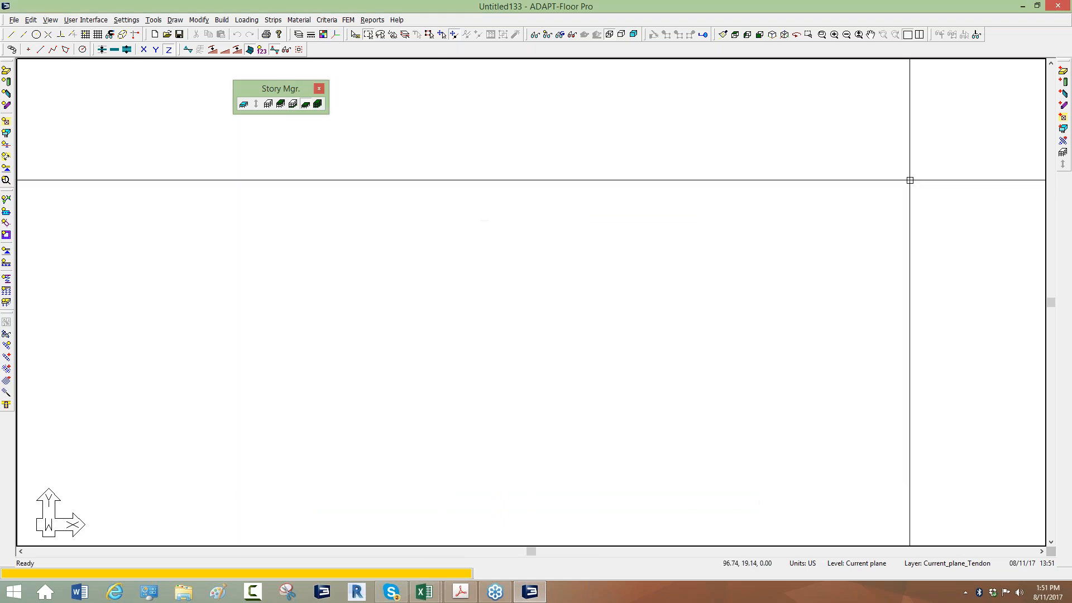
left_click(994, 256)
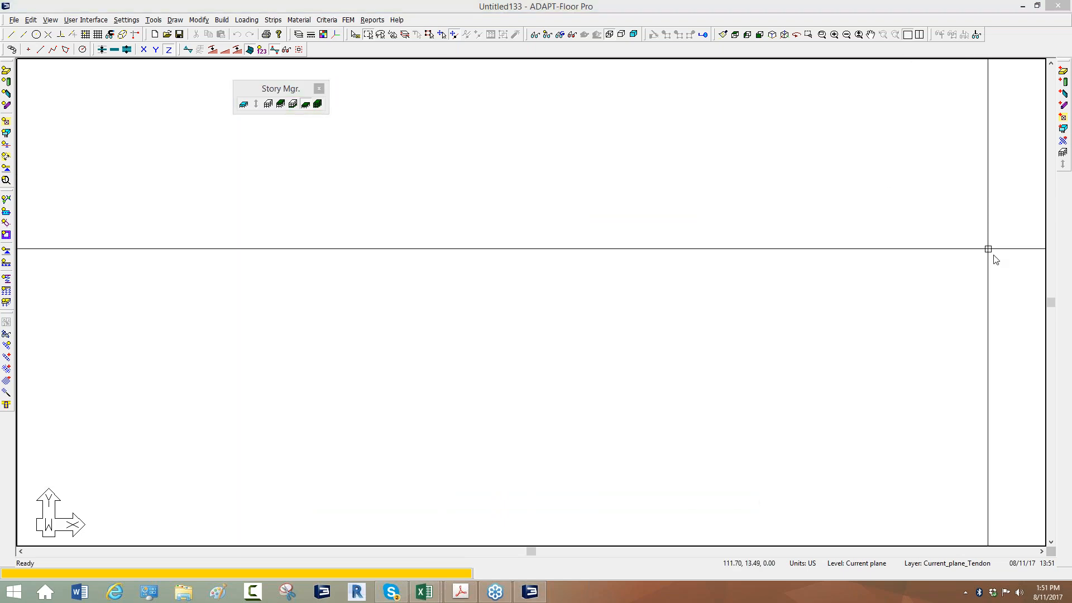